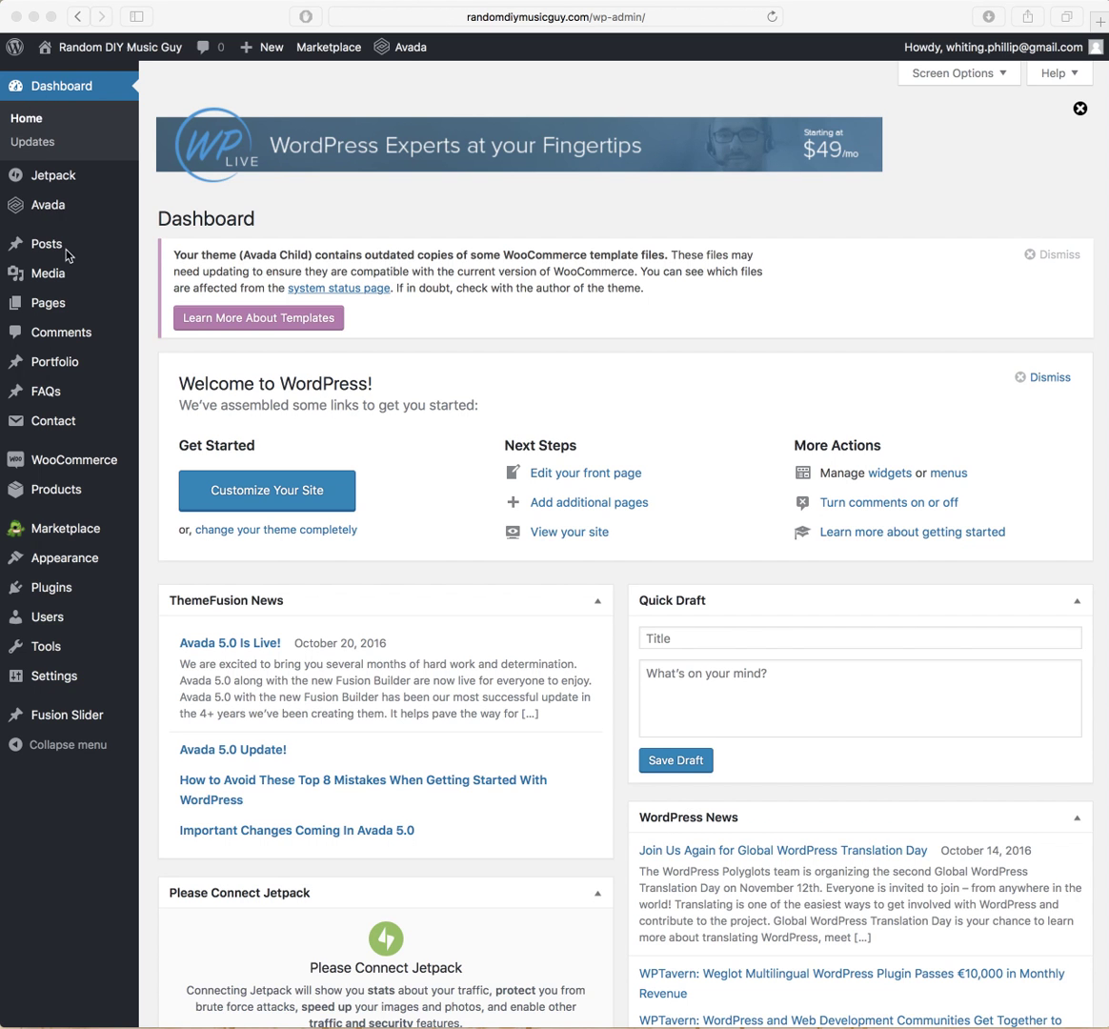
Step: Upload Im-the-Tattletale-of-the-Family.pdf from the Desktop through Media > Add New
mouse_move(84, 277)
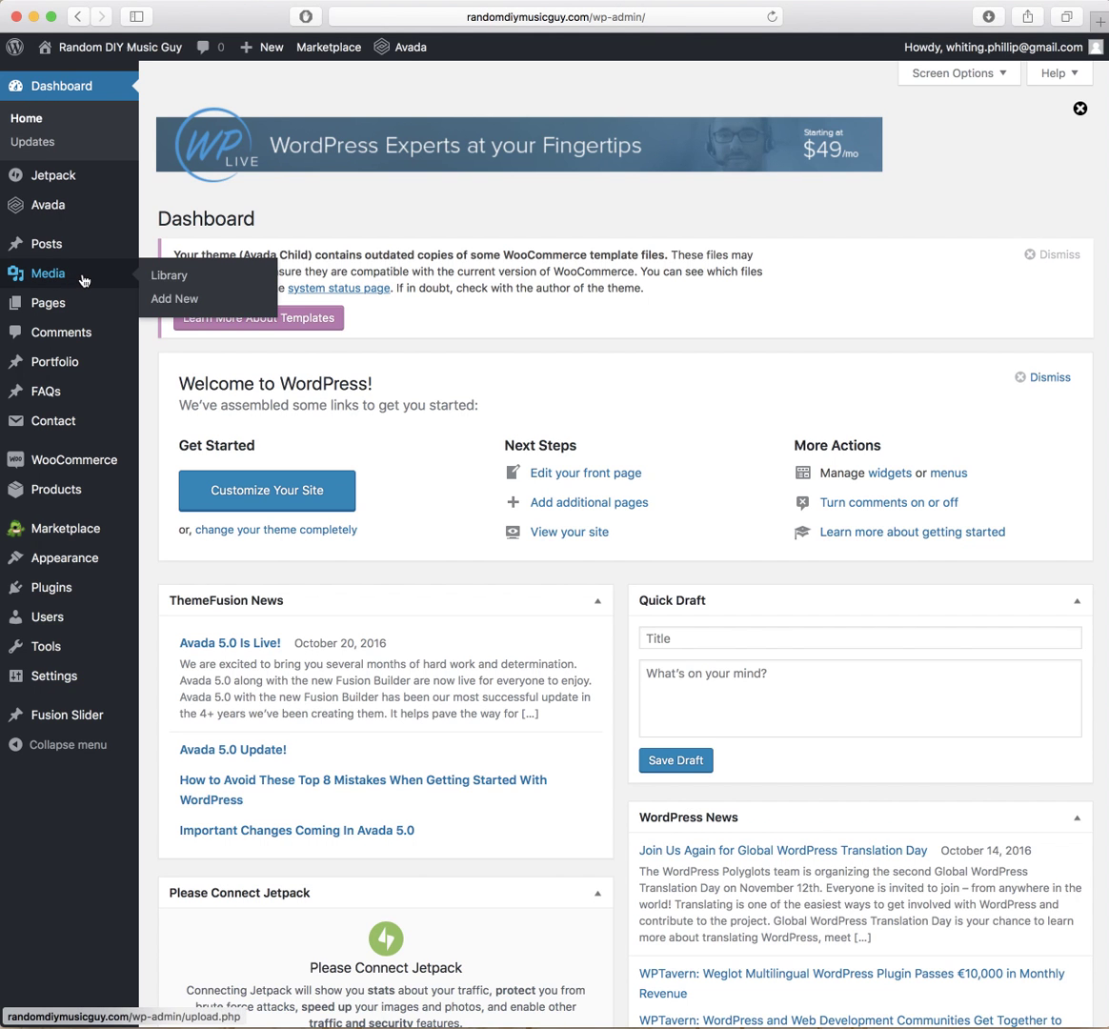
click(172, 305)
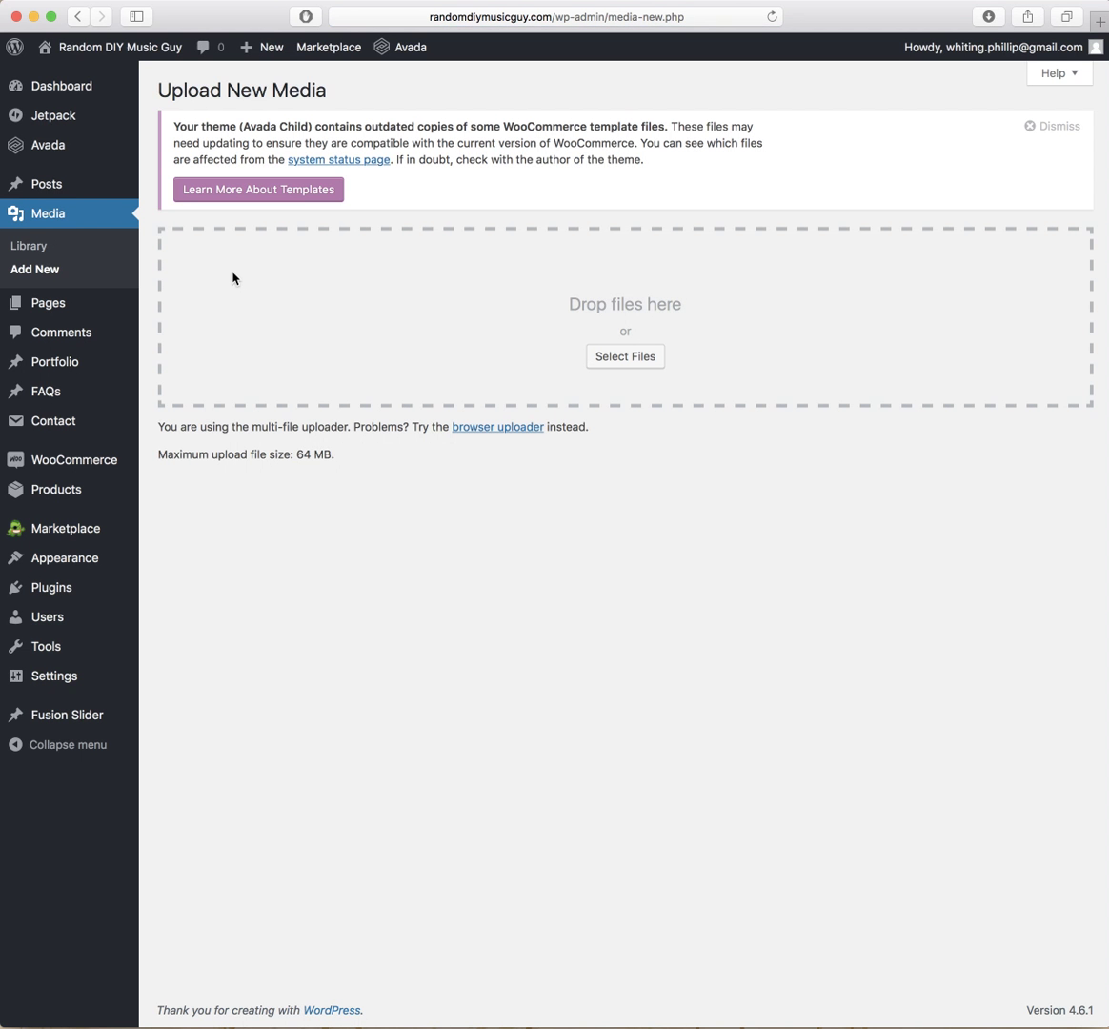
click(637, 362)
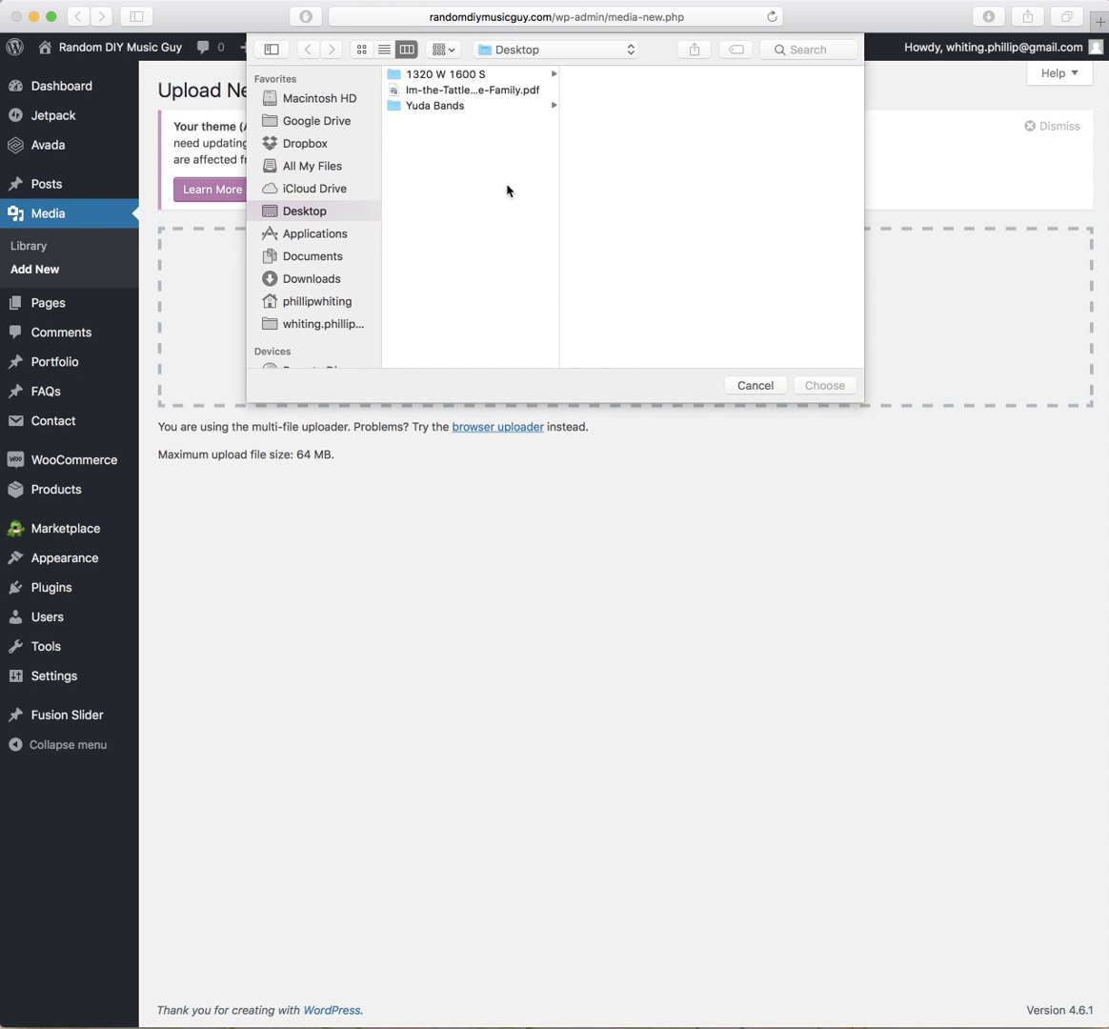
click(481, 94)
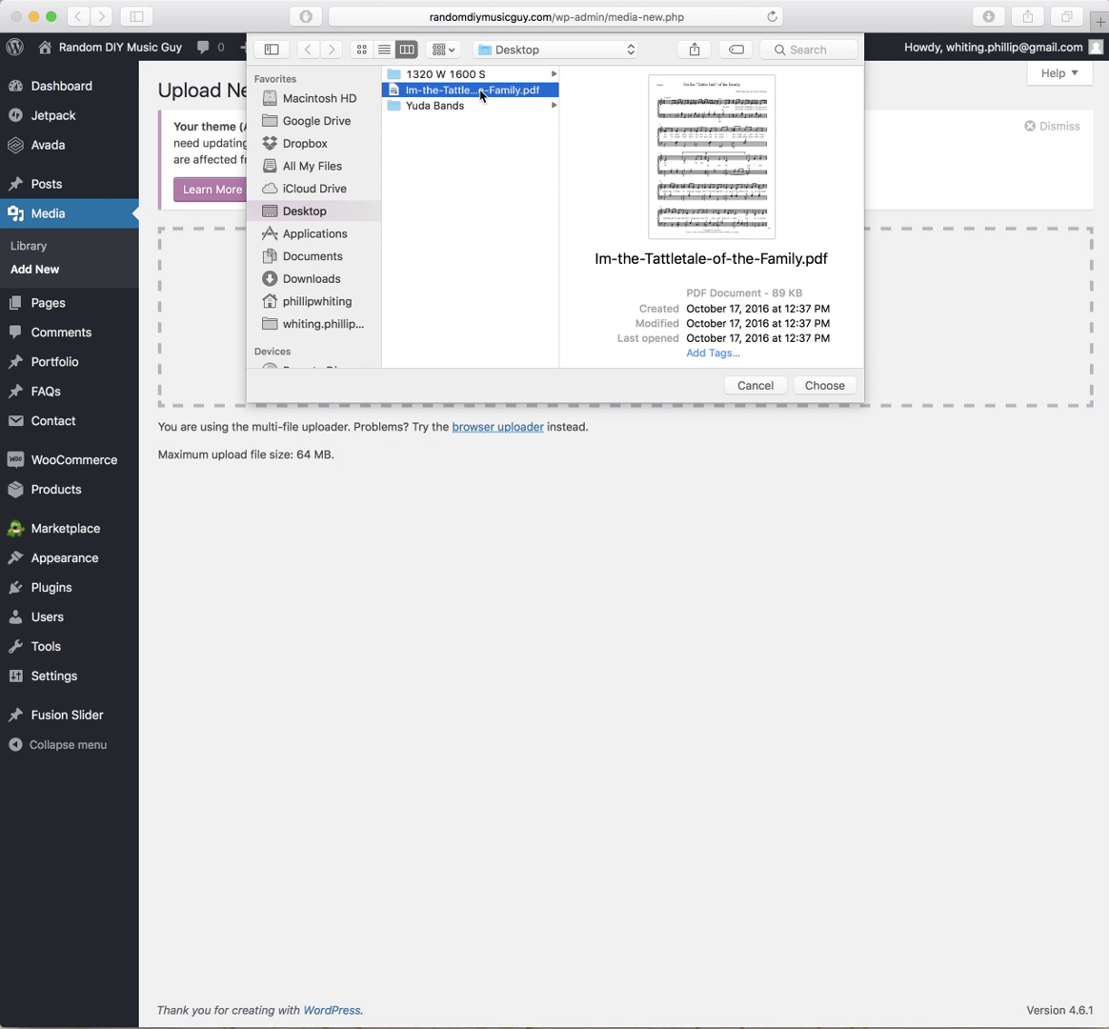
click(755, 385)
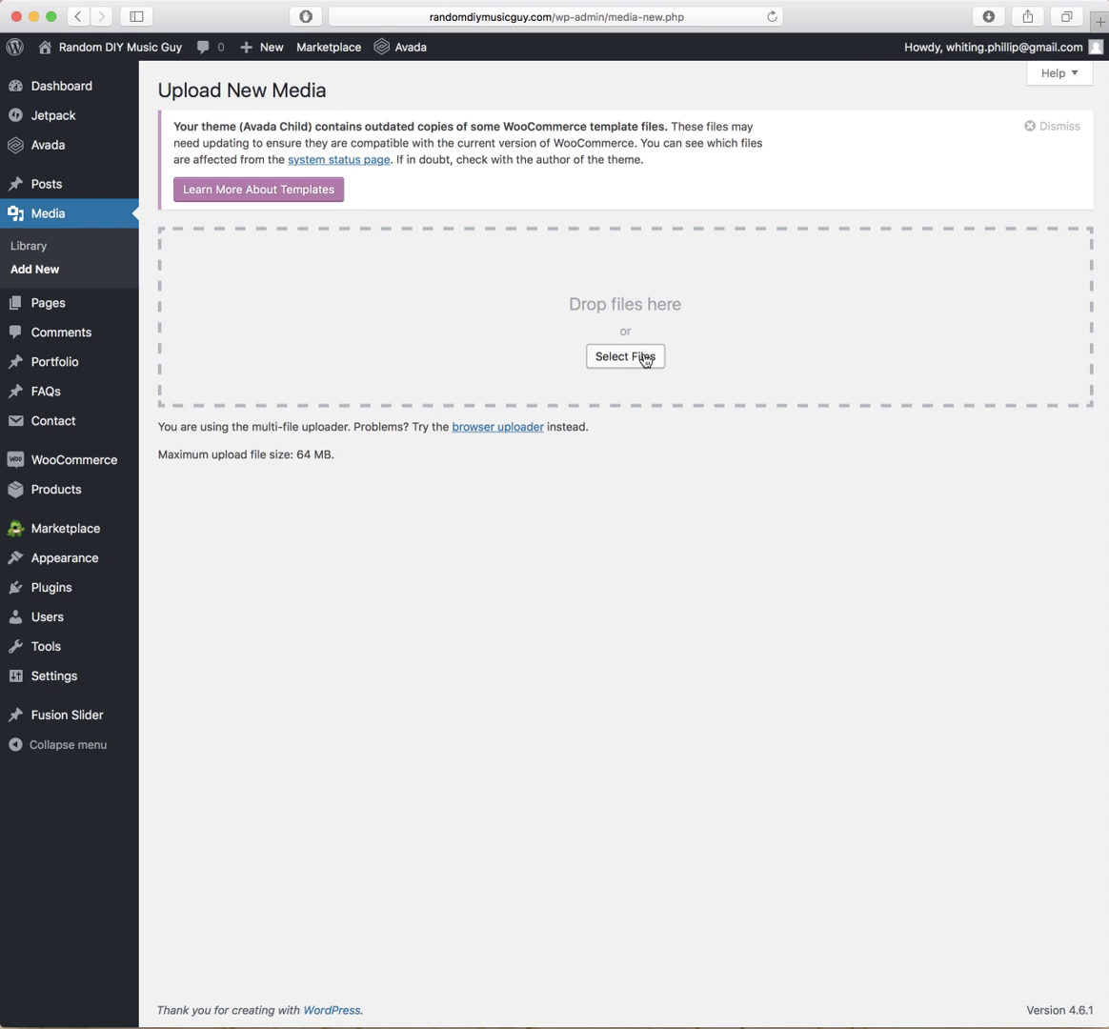
click(625, 356)
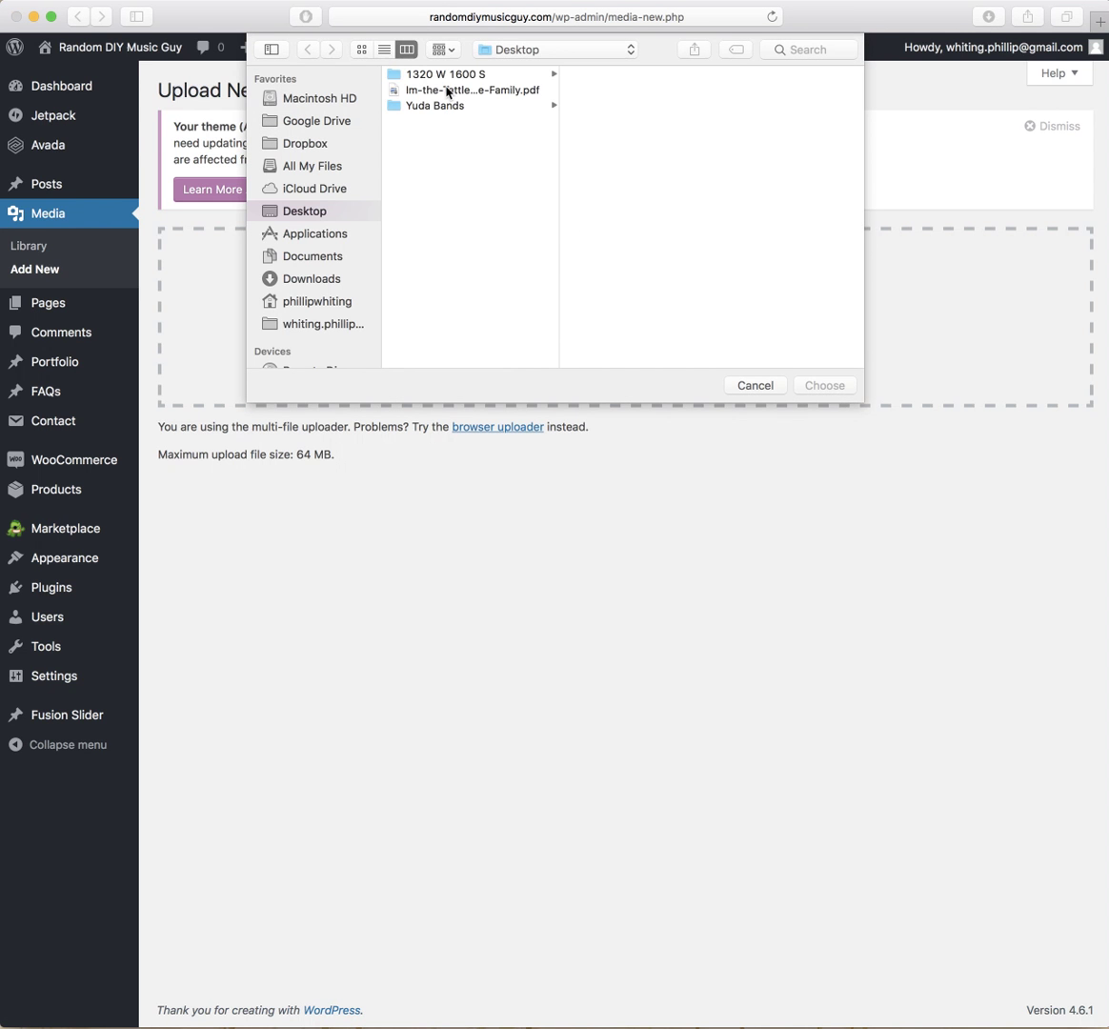
click(448, 90)
click(840, 386)
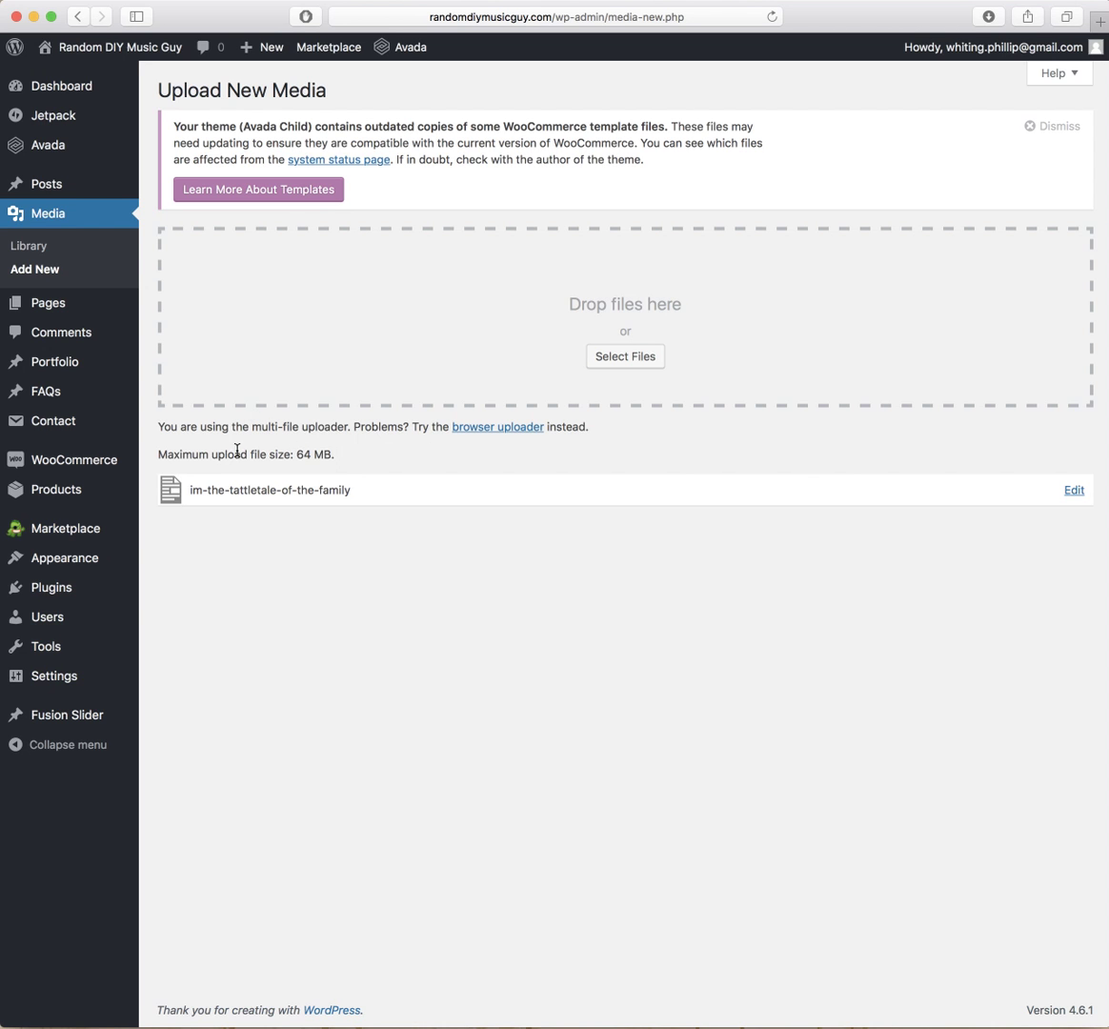
mouse_move(59, 466)
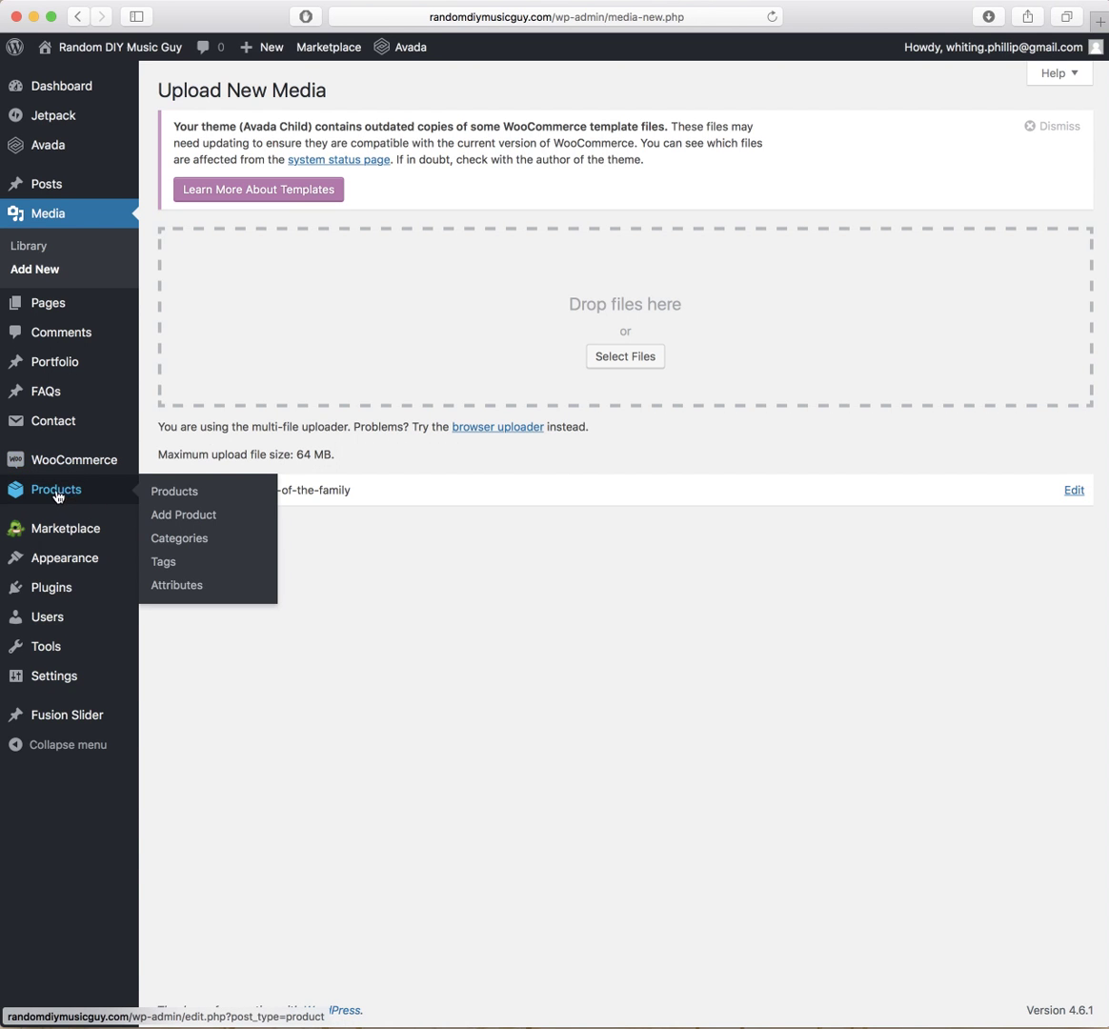
Step: Create a new product titled 'This is a product text'
click(192, 521)
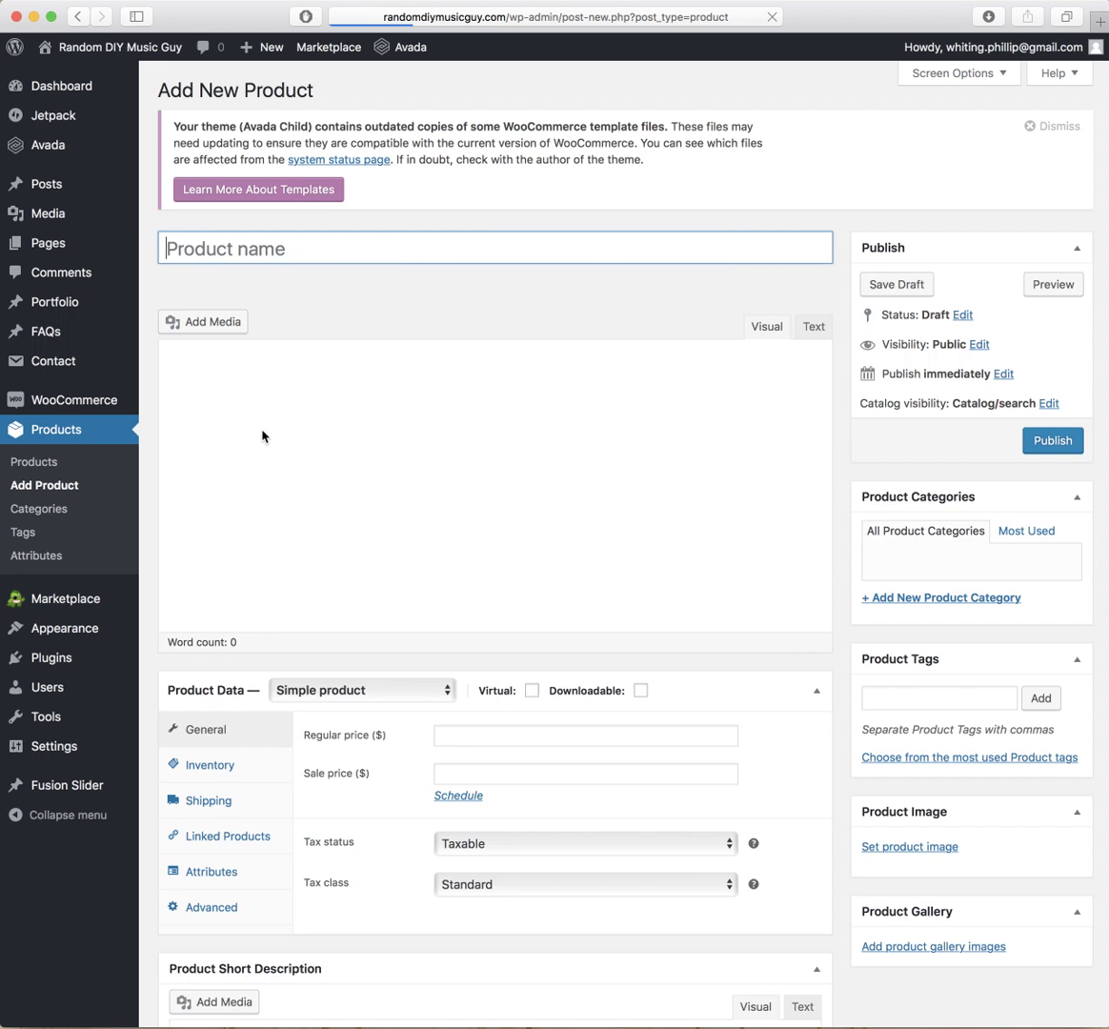
text(This )
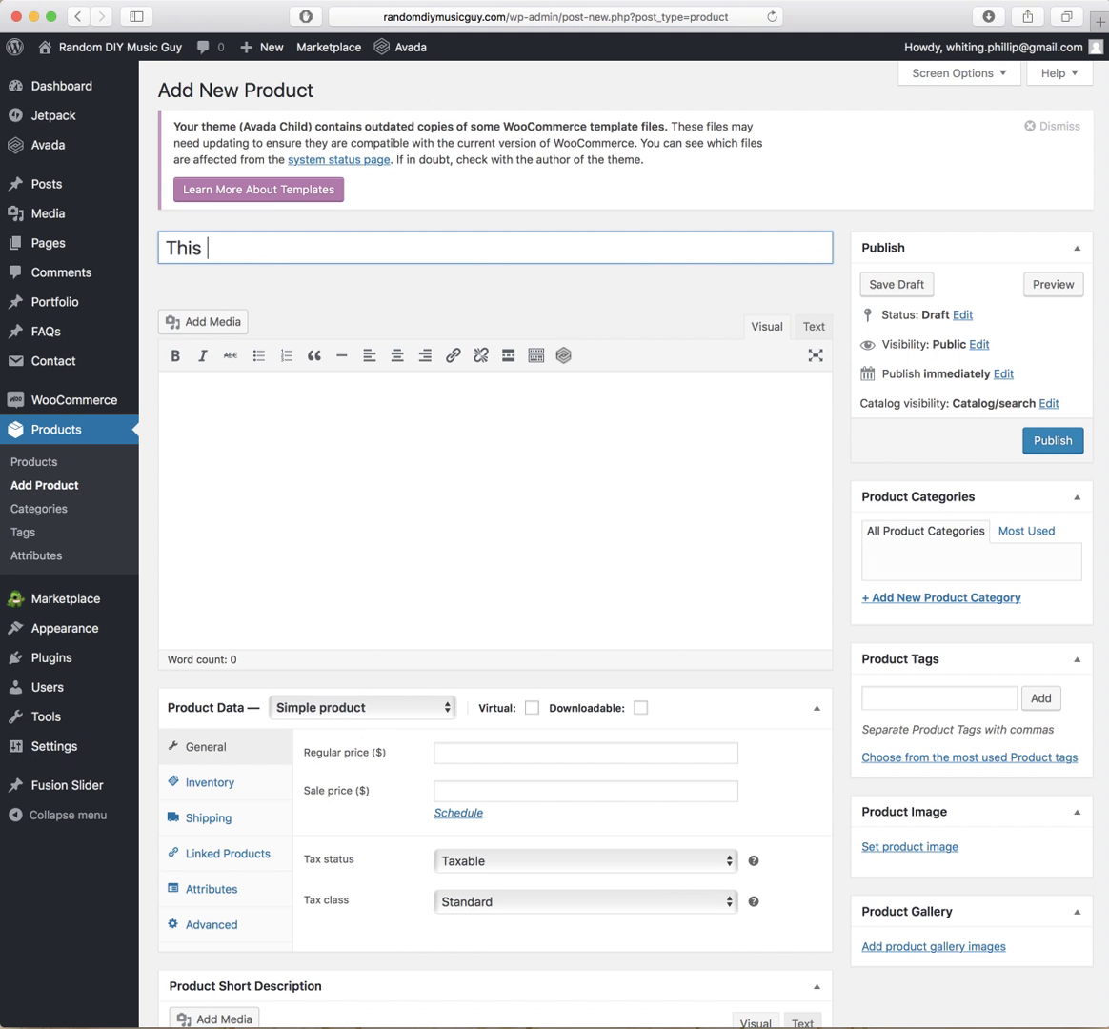
text(is a product t)
text(ext)
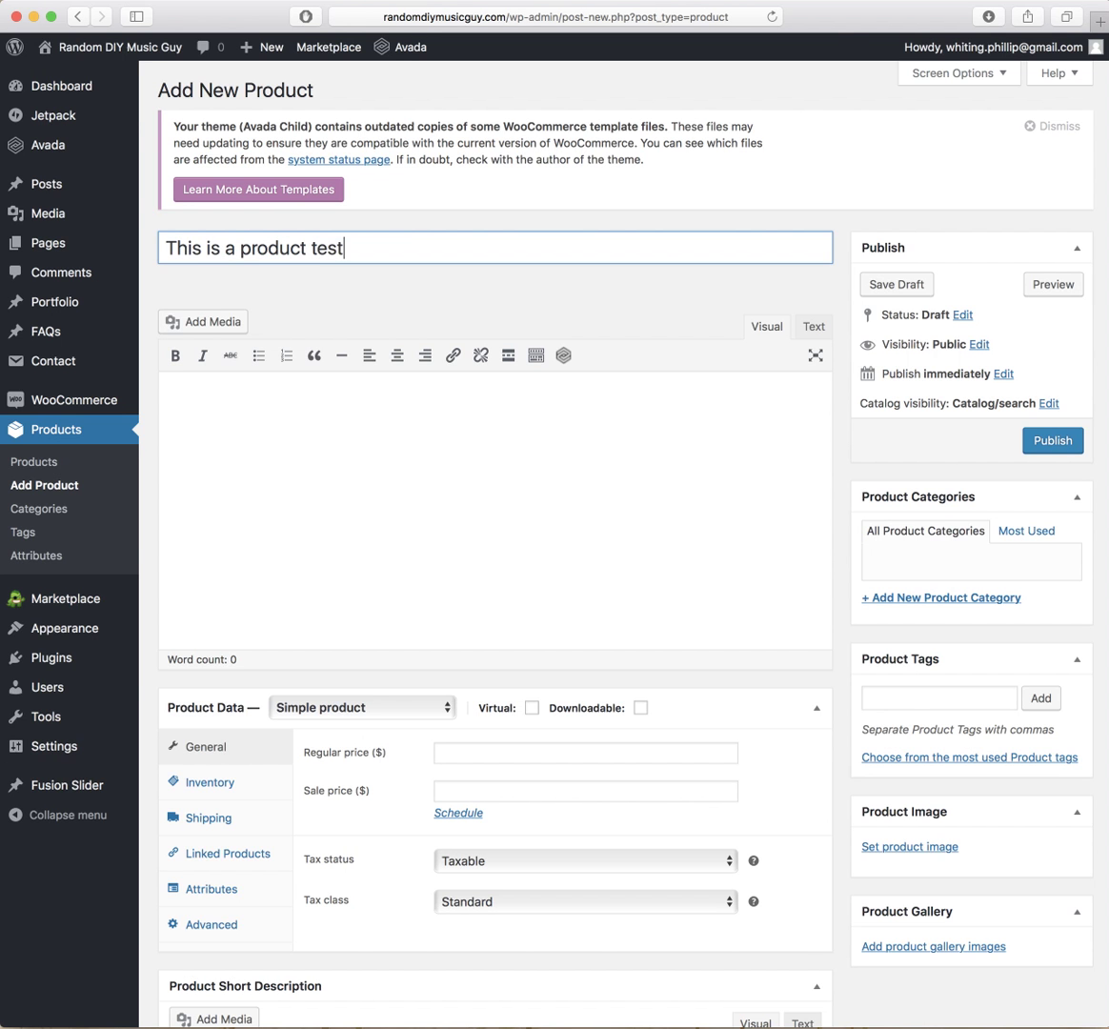
click(283, 419)
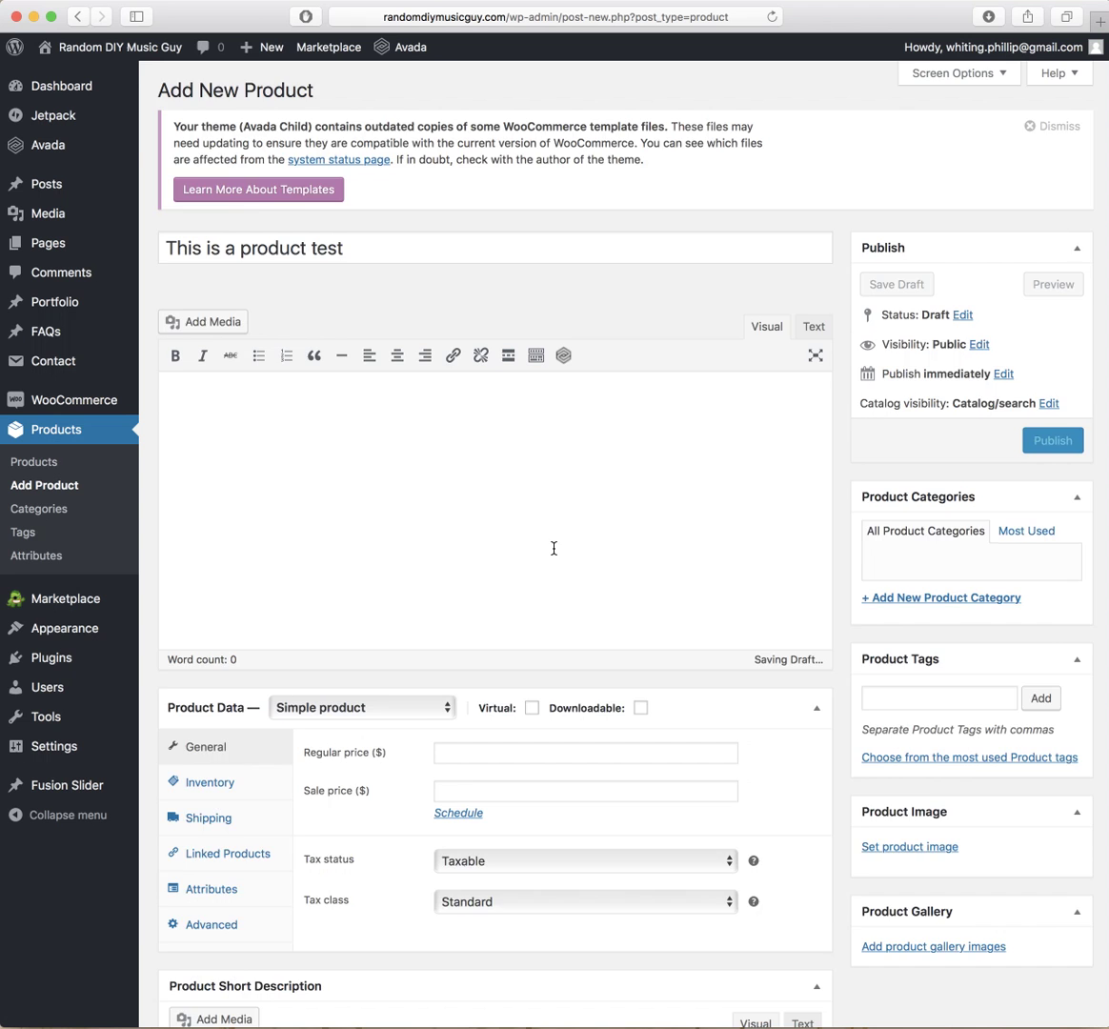
Step: Mark the product Downloadable and enter a regular price of 0
scroll(556, 557, down, 1)
scroll(556, 557, down, 3)
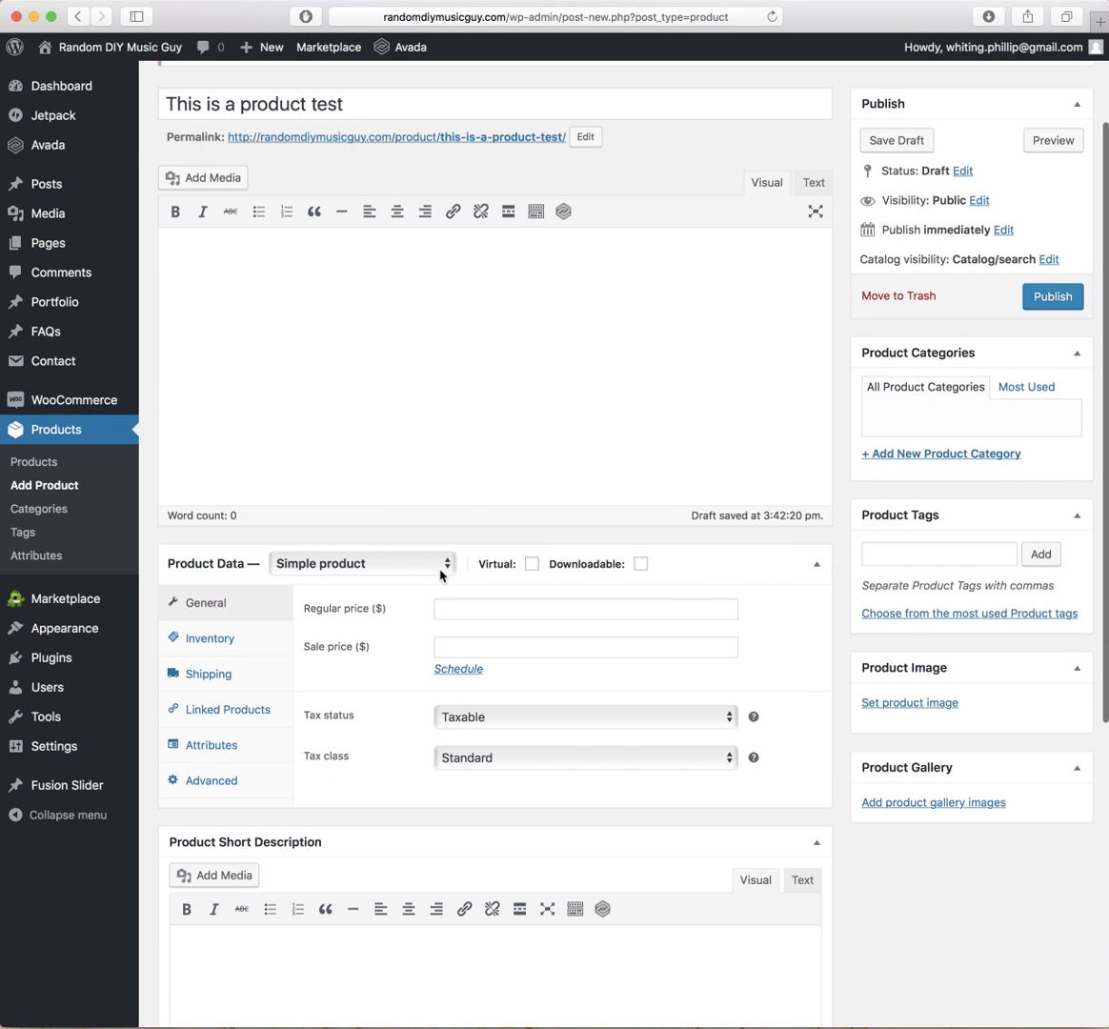
click(640, 564)
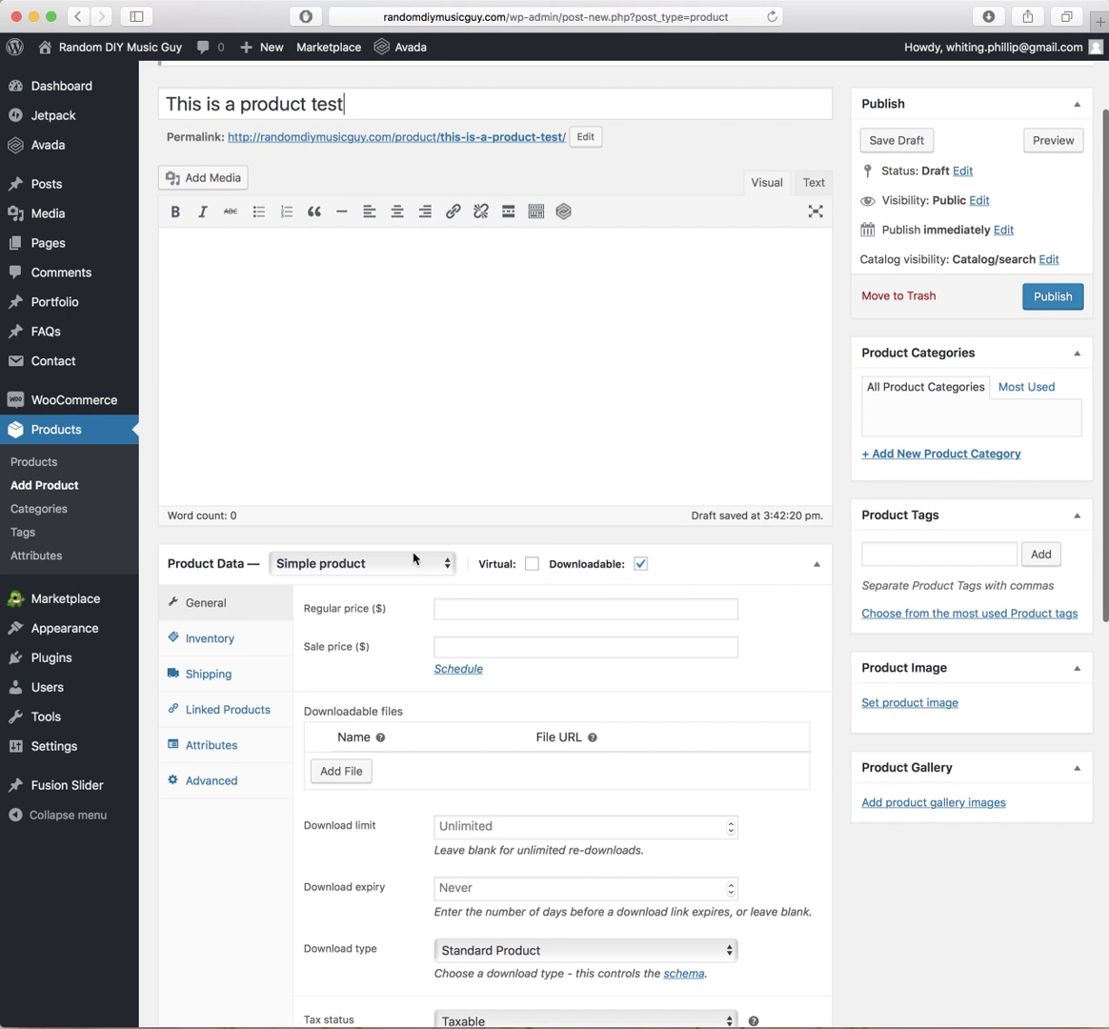
click(640, 564)
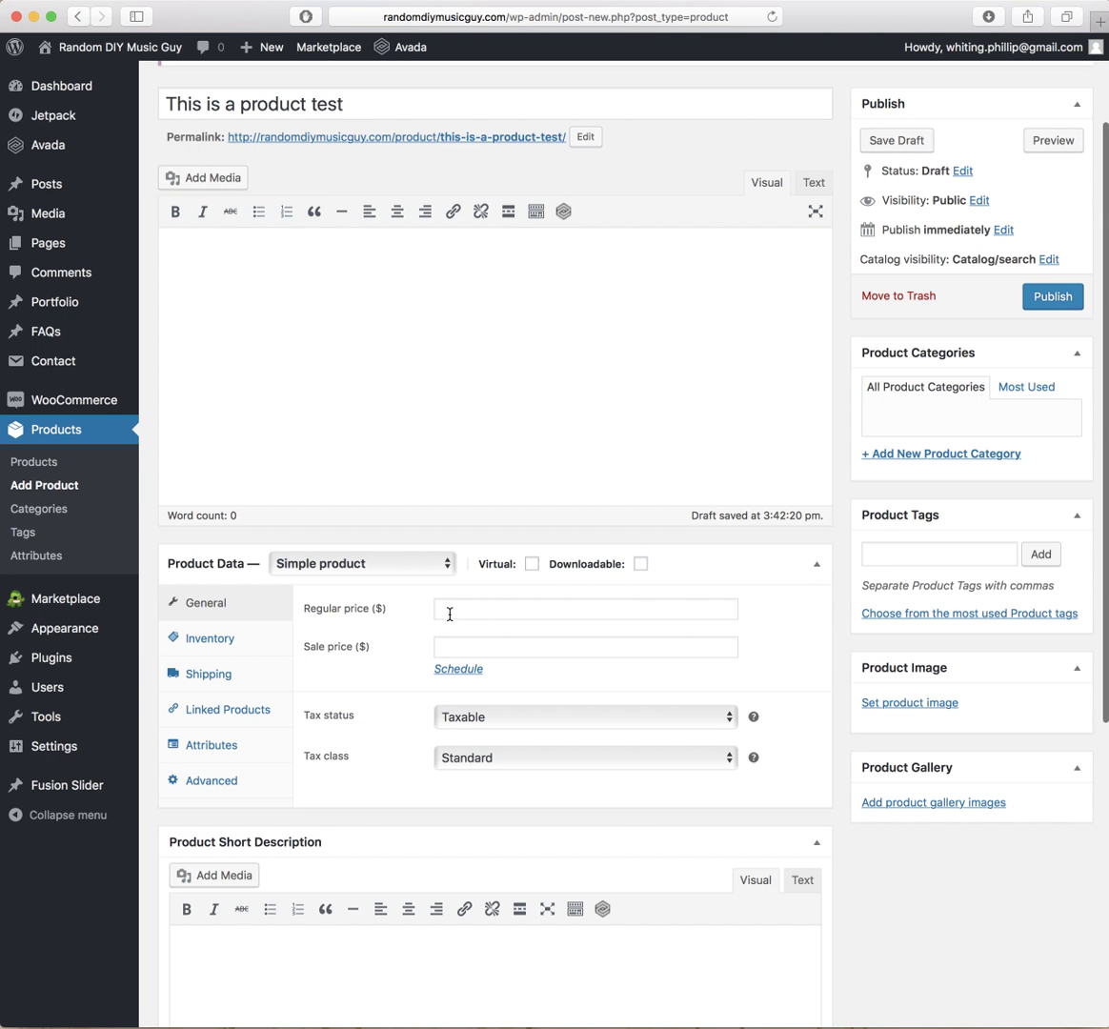
click(642, 564)
click(515, 610)
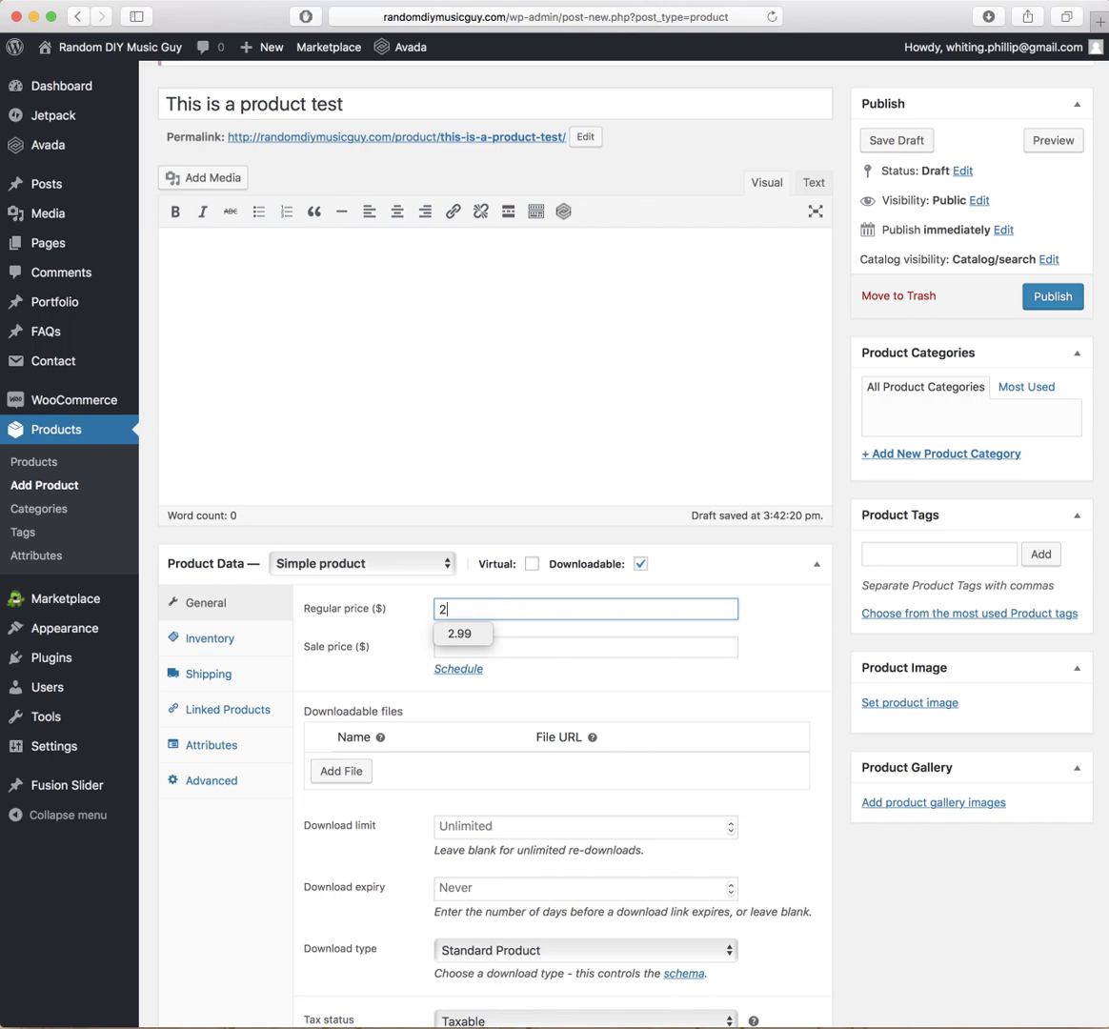
key(BackSpace)
Step: Add a downloadable file row named 'Tattle tale of the family'
click(371, 576)
scroll(415, 709, down, 2)
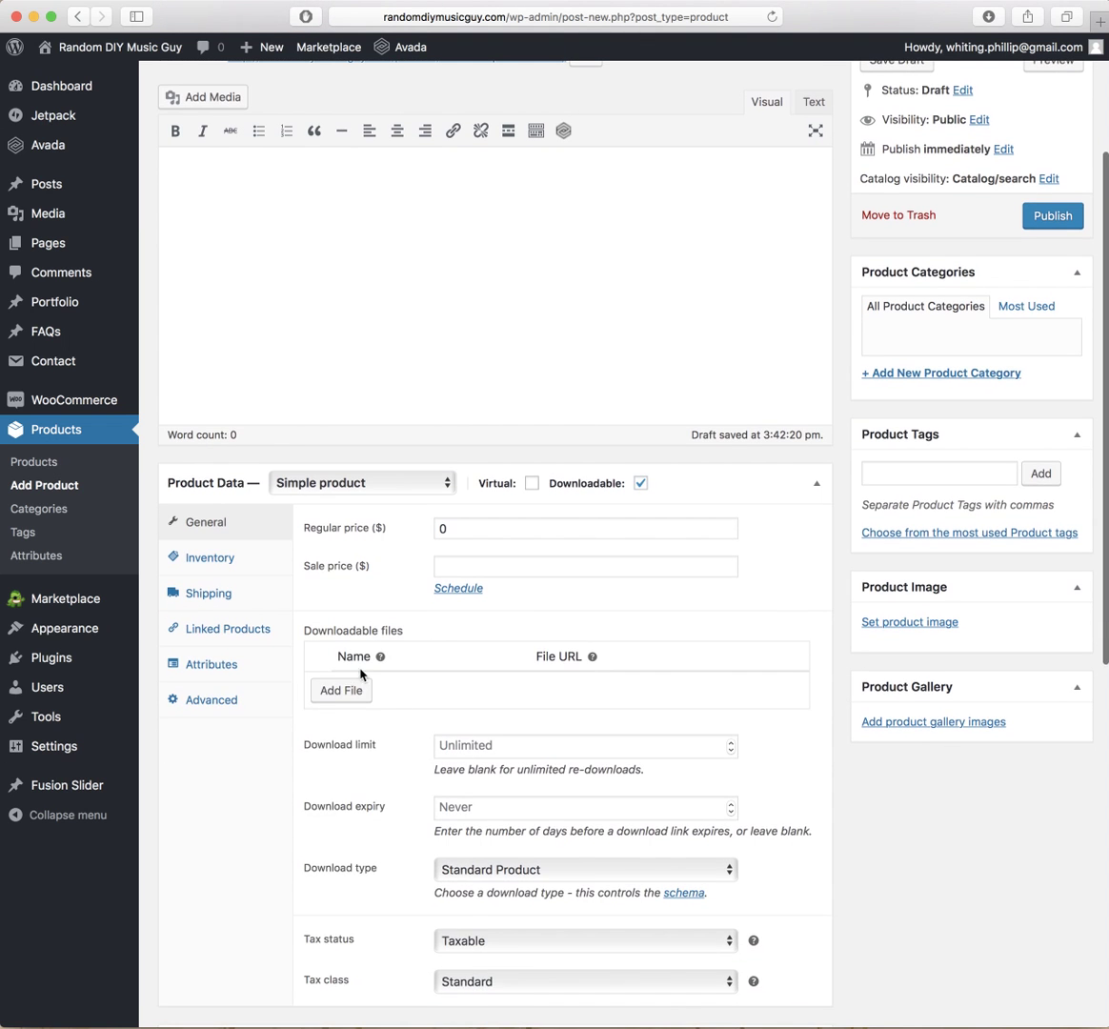
click(342, 693)
click(368, 686)
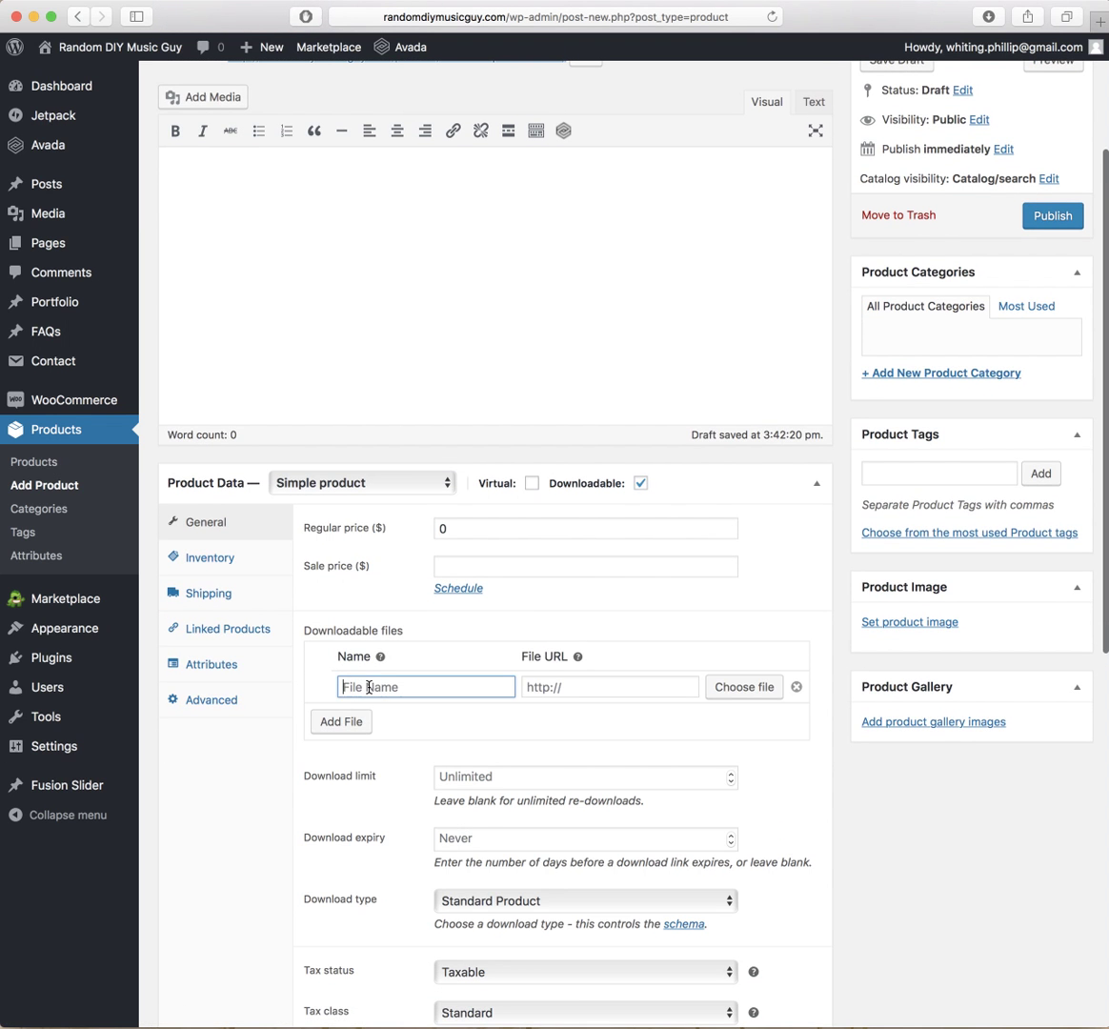
text(Tatle)
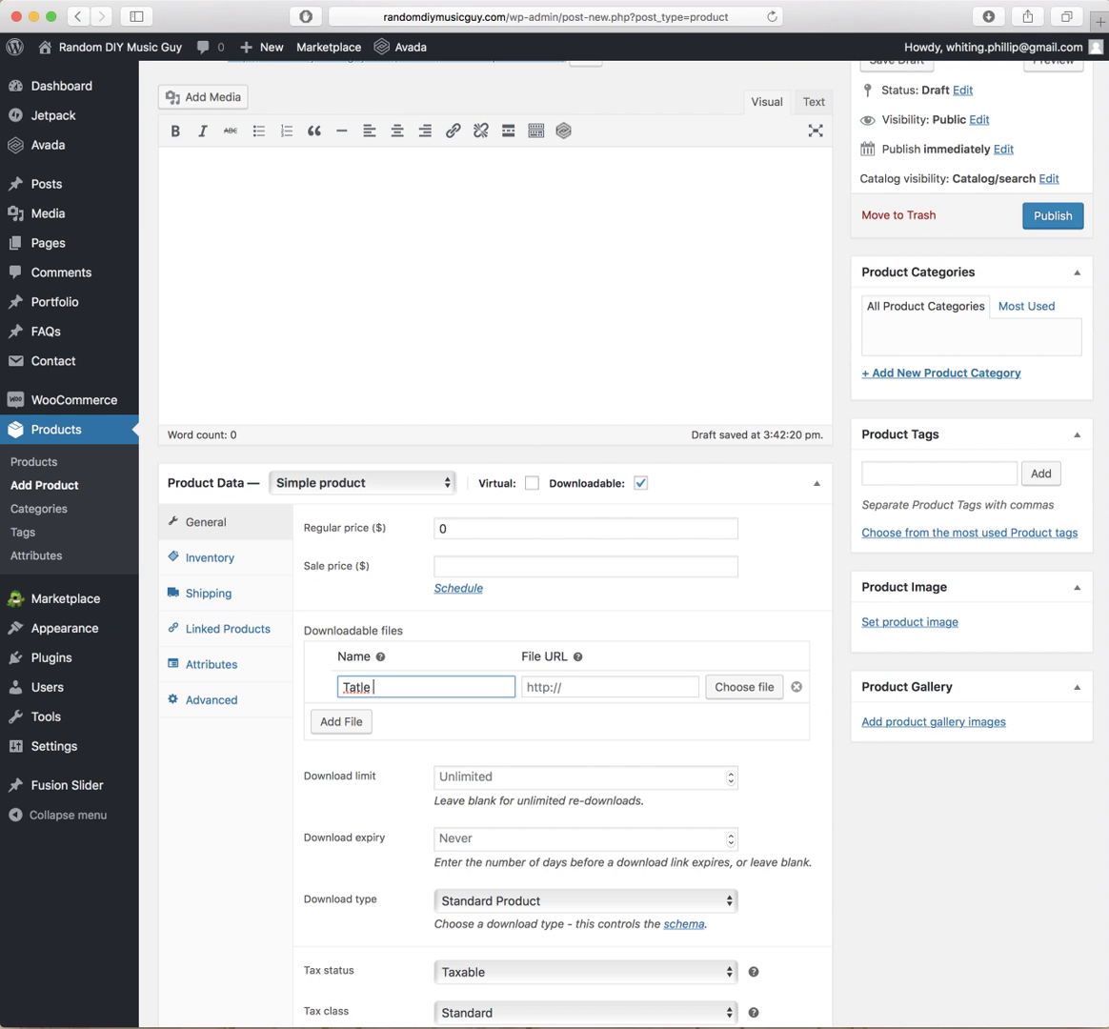
key(BackSpace)
key(BackSpace)
key(BackSpace)
key(BackSpace)
text(atle ta)
key(BackSpace)
key(BackSpace)
key(BackSpace)
text(tle tale of the fai)
key(BackSpace)
text(m)
Step: Link the download to the uploaded Tattletale PDF's URL from the Media Library
click(765, 687)
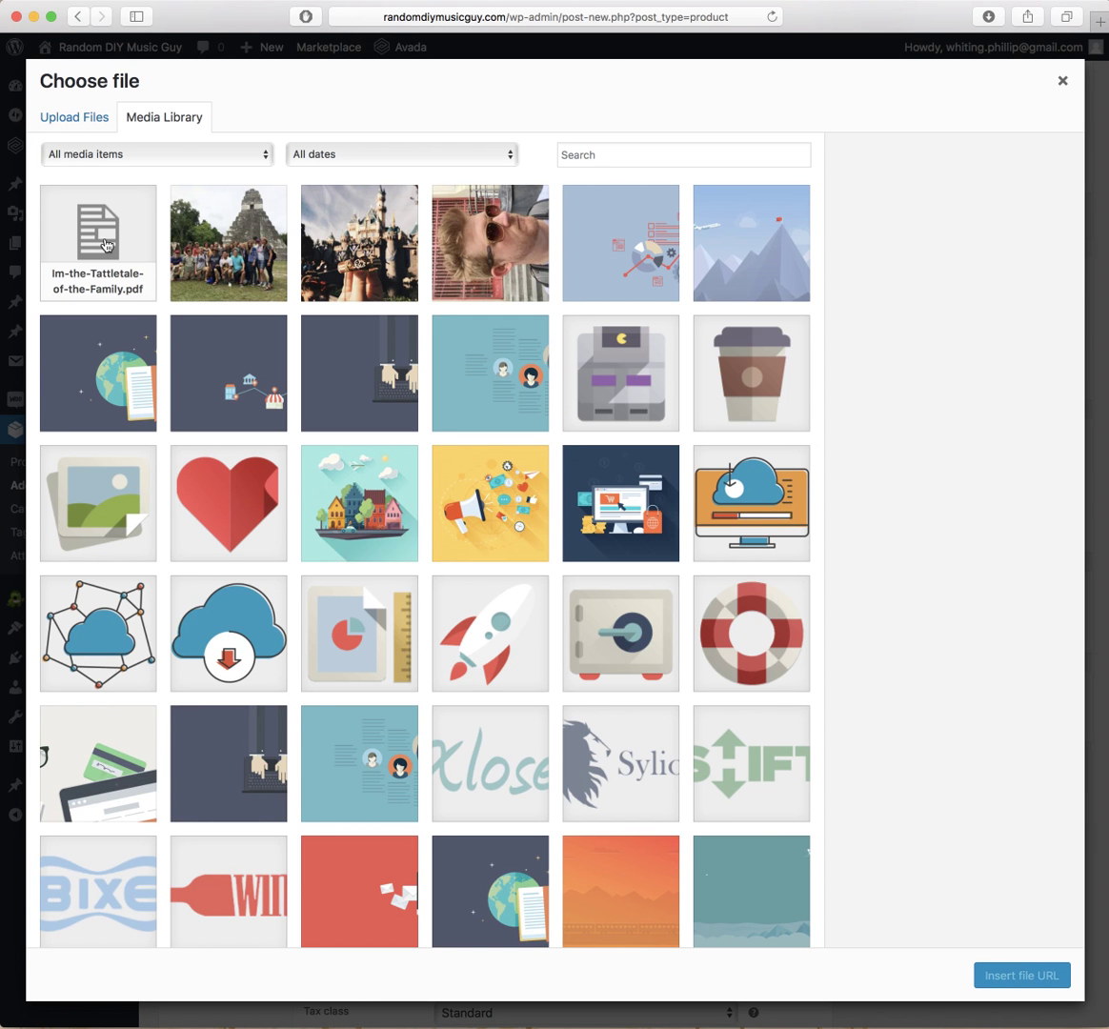
click(97, 224)
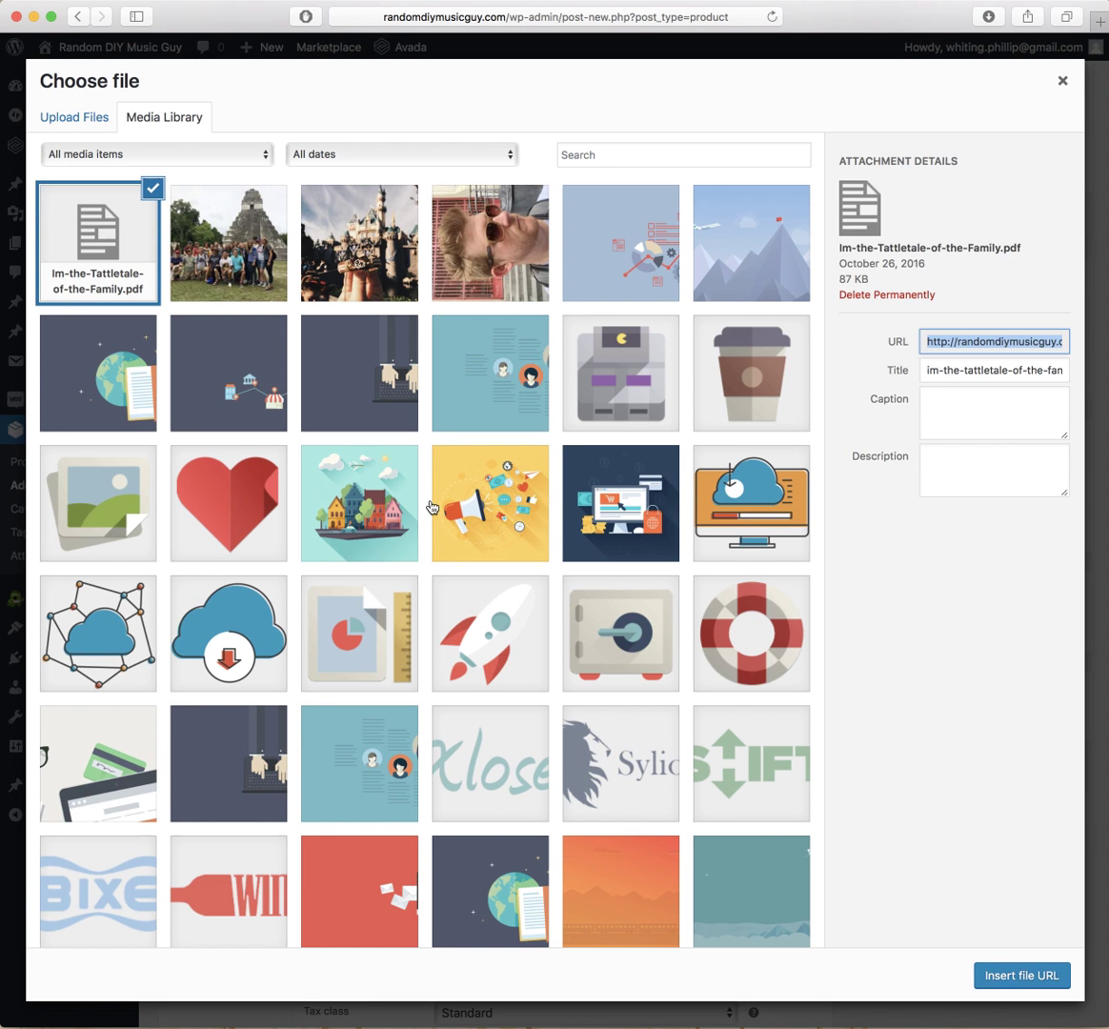
click(1048, 976)
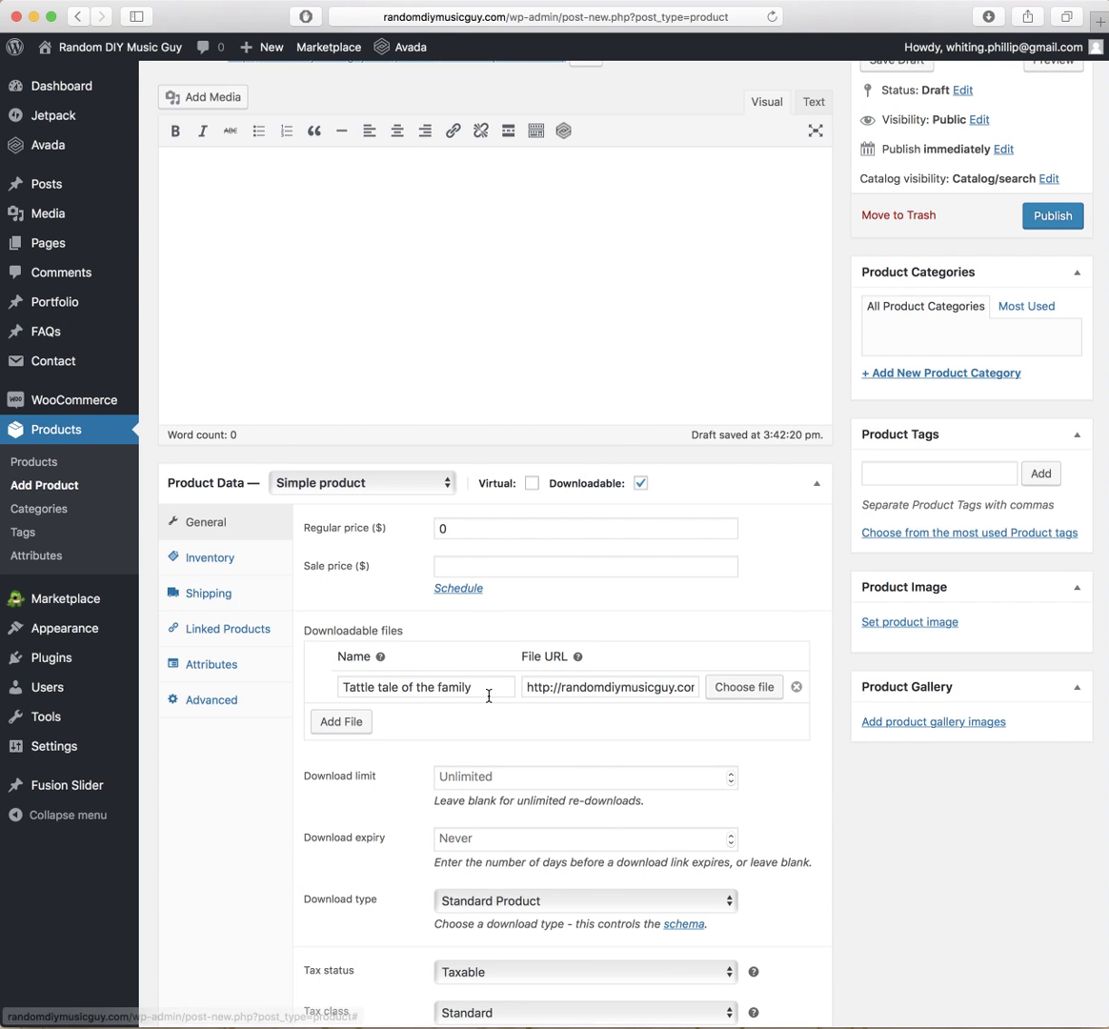
Step: Enter 'Add a description here if you want.' as the product short description
scroll(779, 624, down, 5)
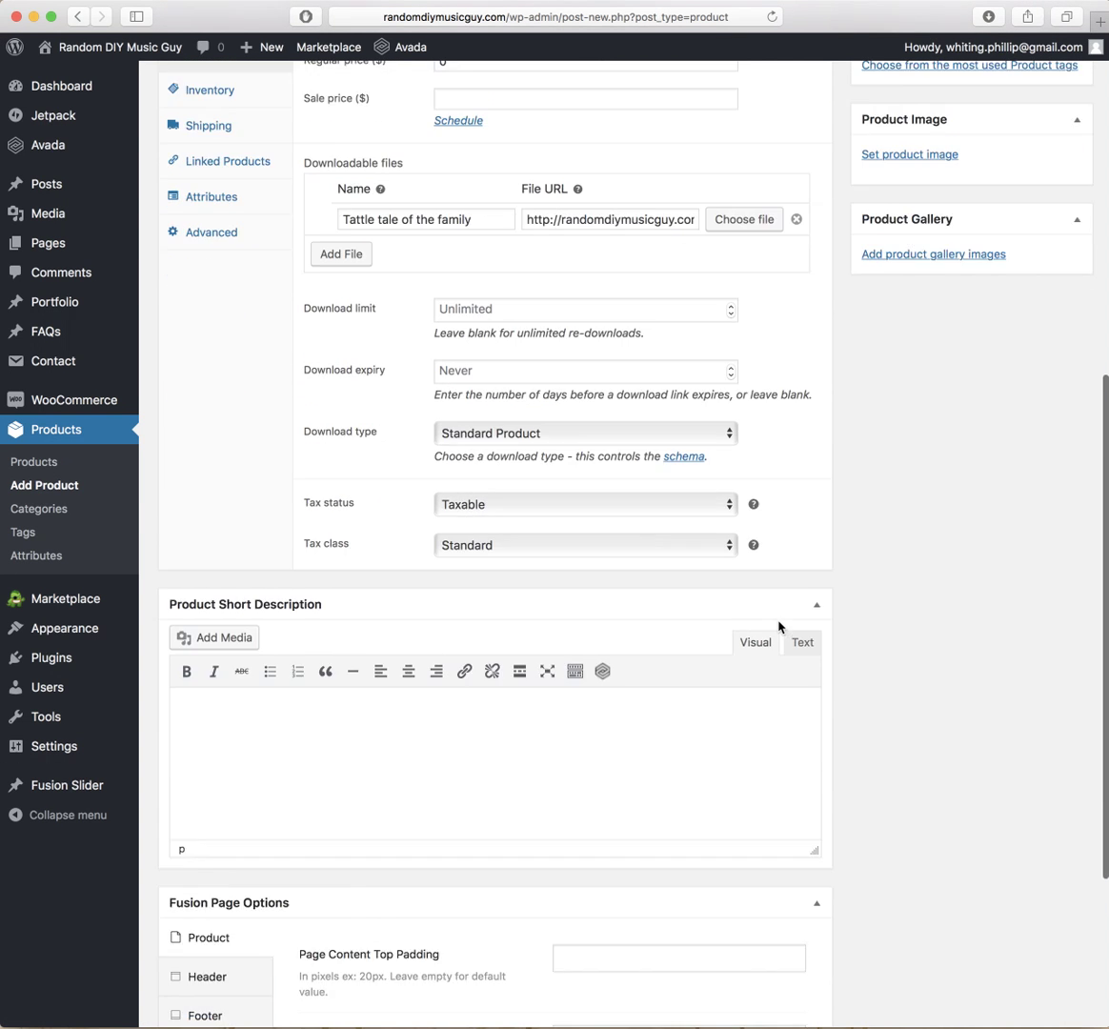
scroll(654, 690, down, 1)
text(Add a)
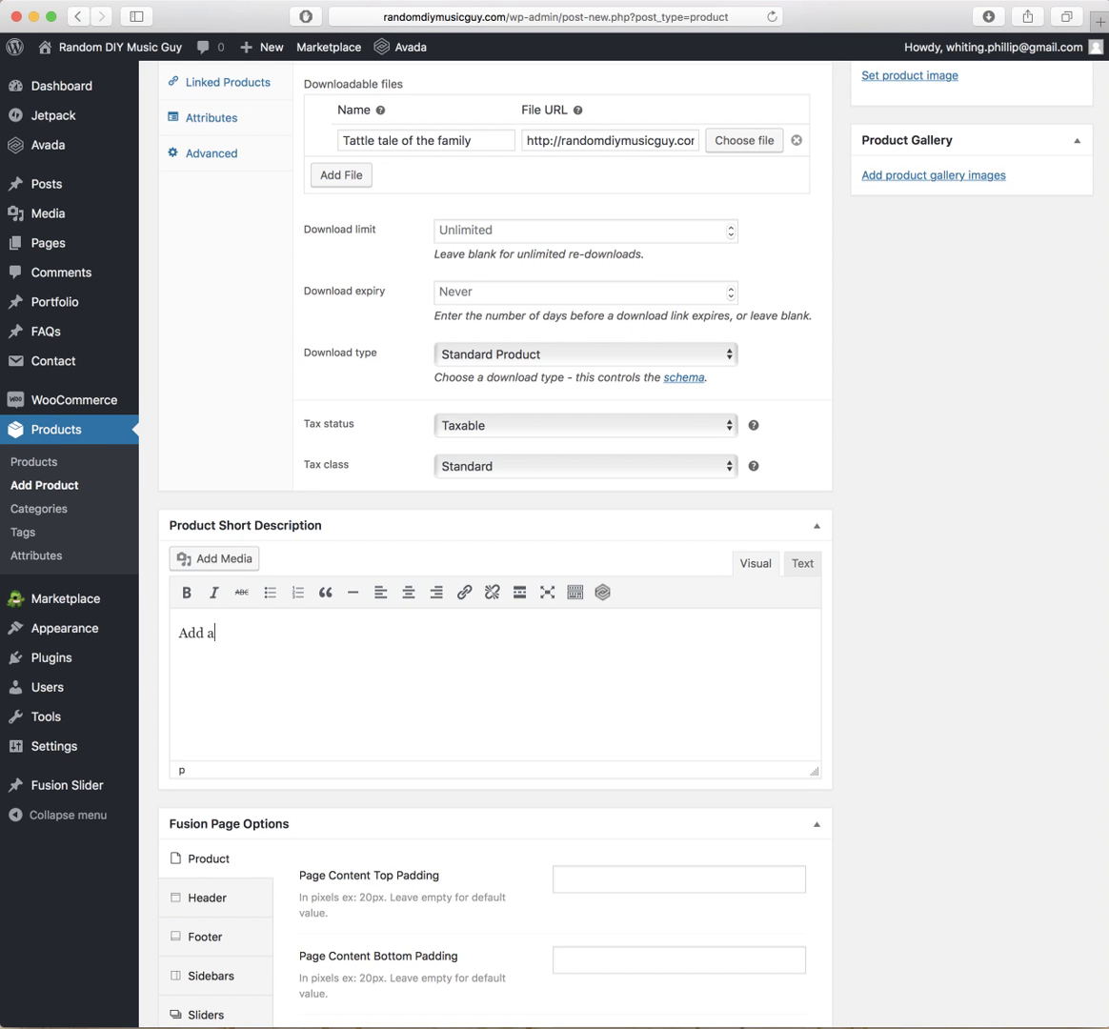
text(ddes)
text(cro[topm)
key(BackSpace)
key(BackSpace)
key(BackSpace)
key(BackSpace)
key(BackSpace)
key(BackSpace)
key(BackSpace)
key(BackSpace)
key(BackSpace)
key(BackSpace)
key(BackSpace)
text(des)
text(ription hree)
key(BackSpace)
key(BackSpace)
text(ere if you want.)
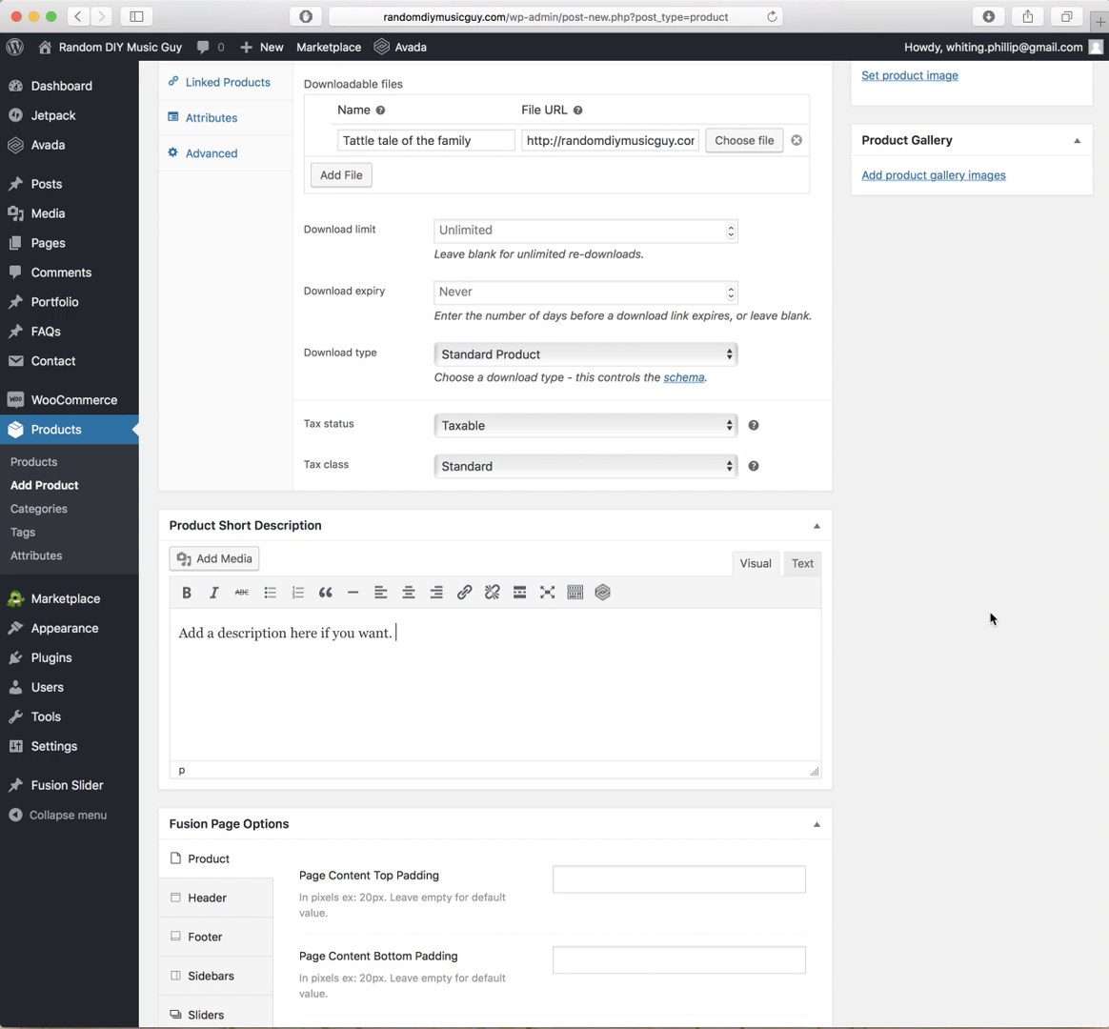
scroll(986, 619, up, 5)
scroll(986, 620, up, 5)
Step: Set team11.jpg, the white-bearded avatar, as the product image and publish the product
scroll(985, 621, down, 3)
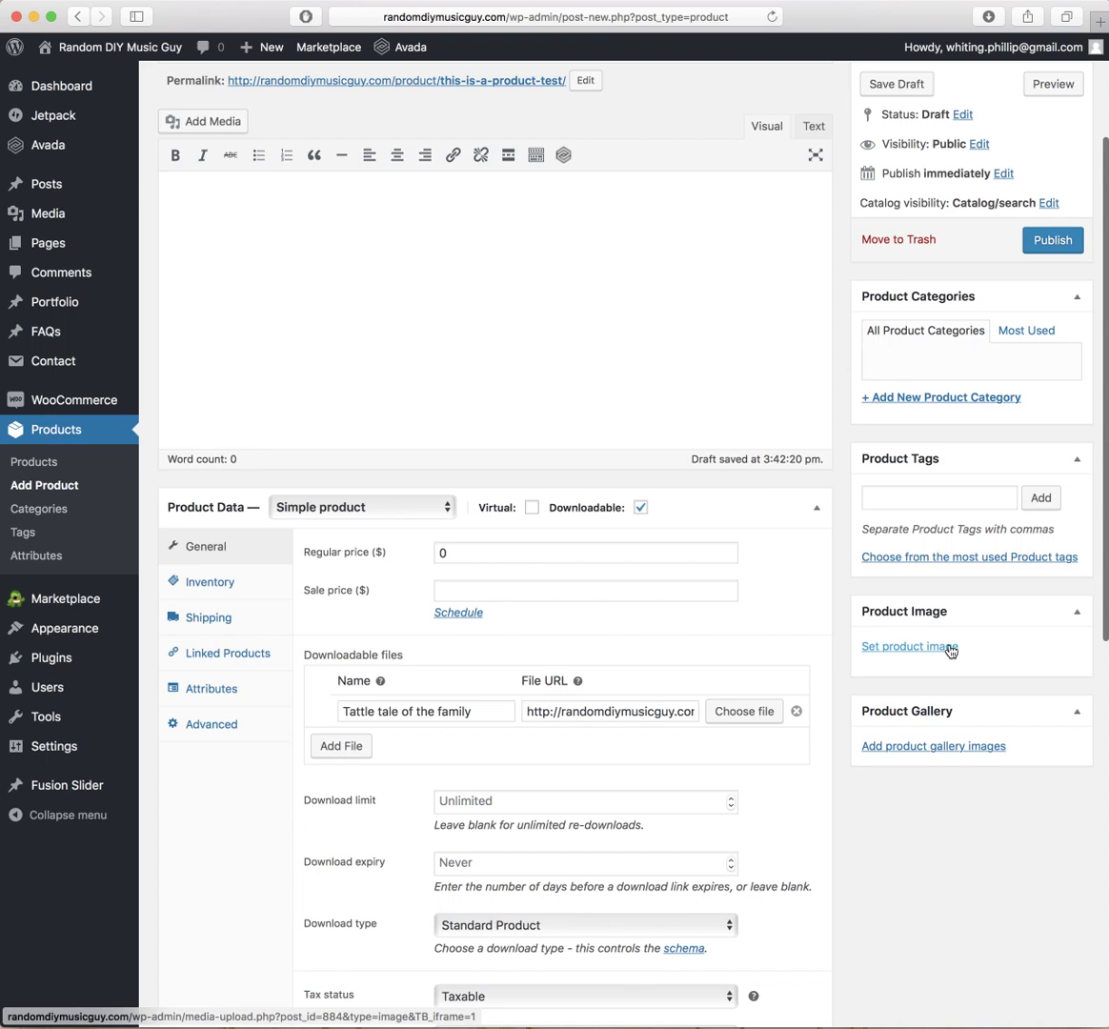
click(915, 647)
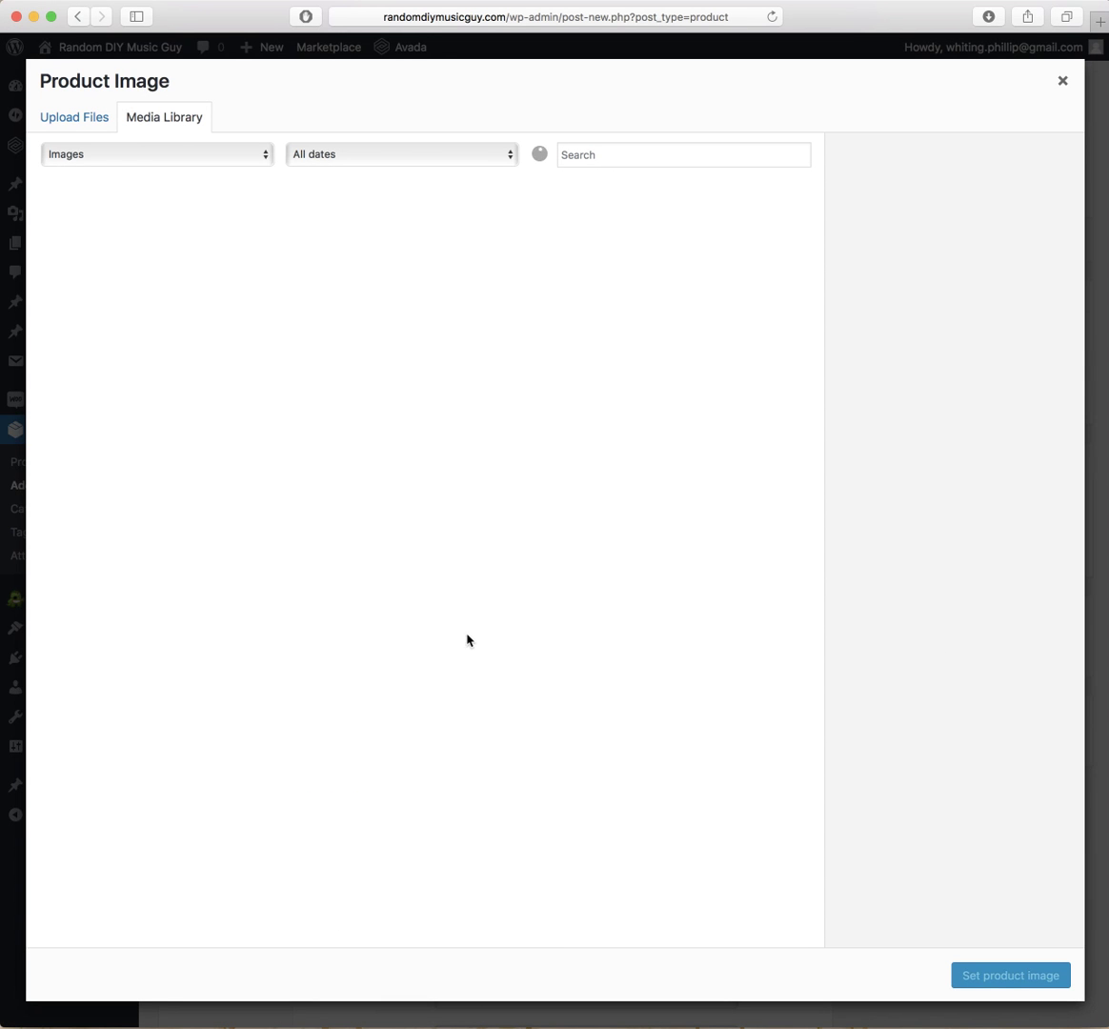
scroll(424, 636, down, 8)
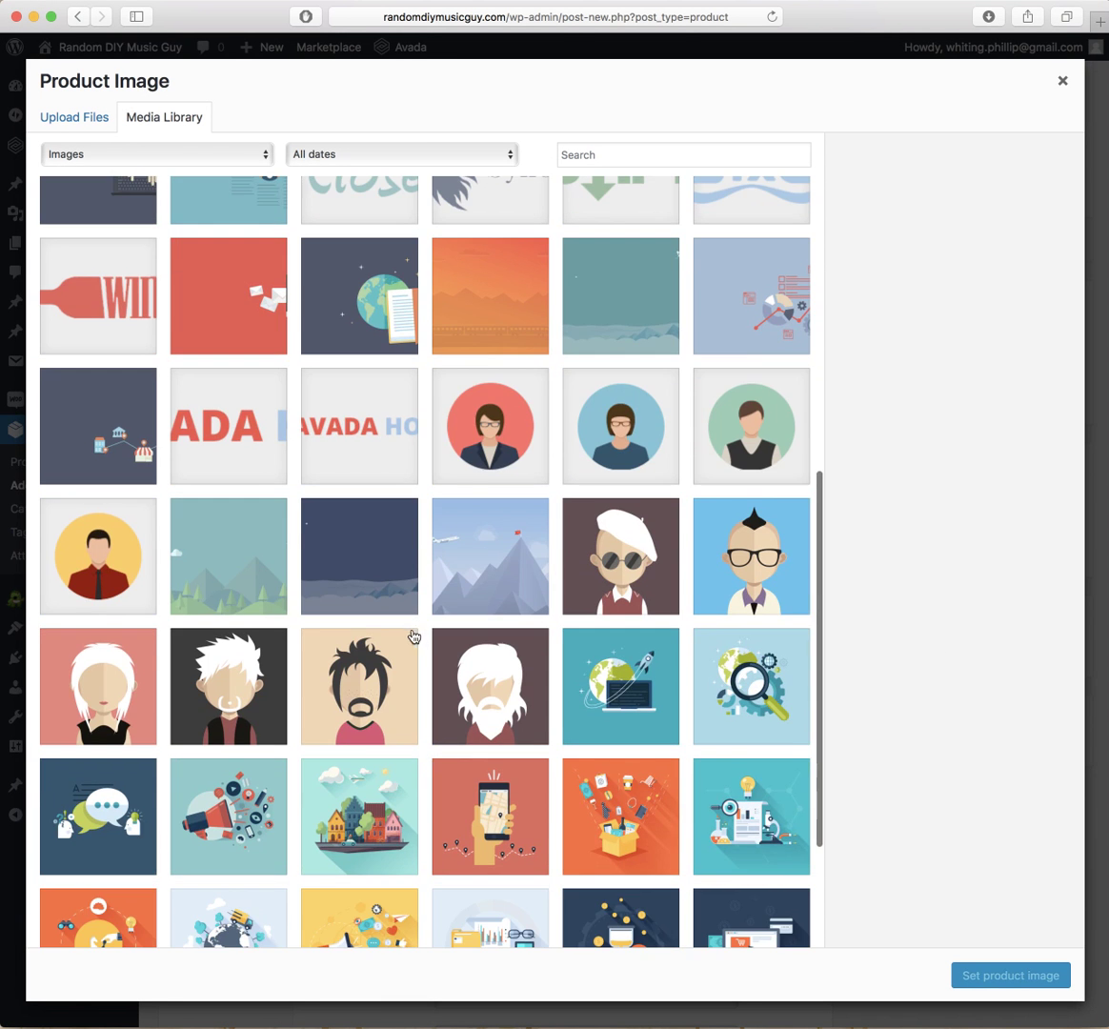
click(491, 653)
click(1011, 977)
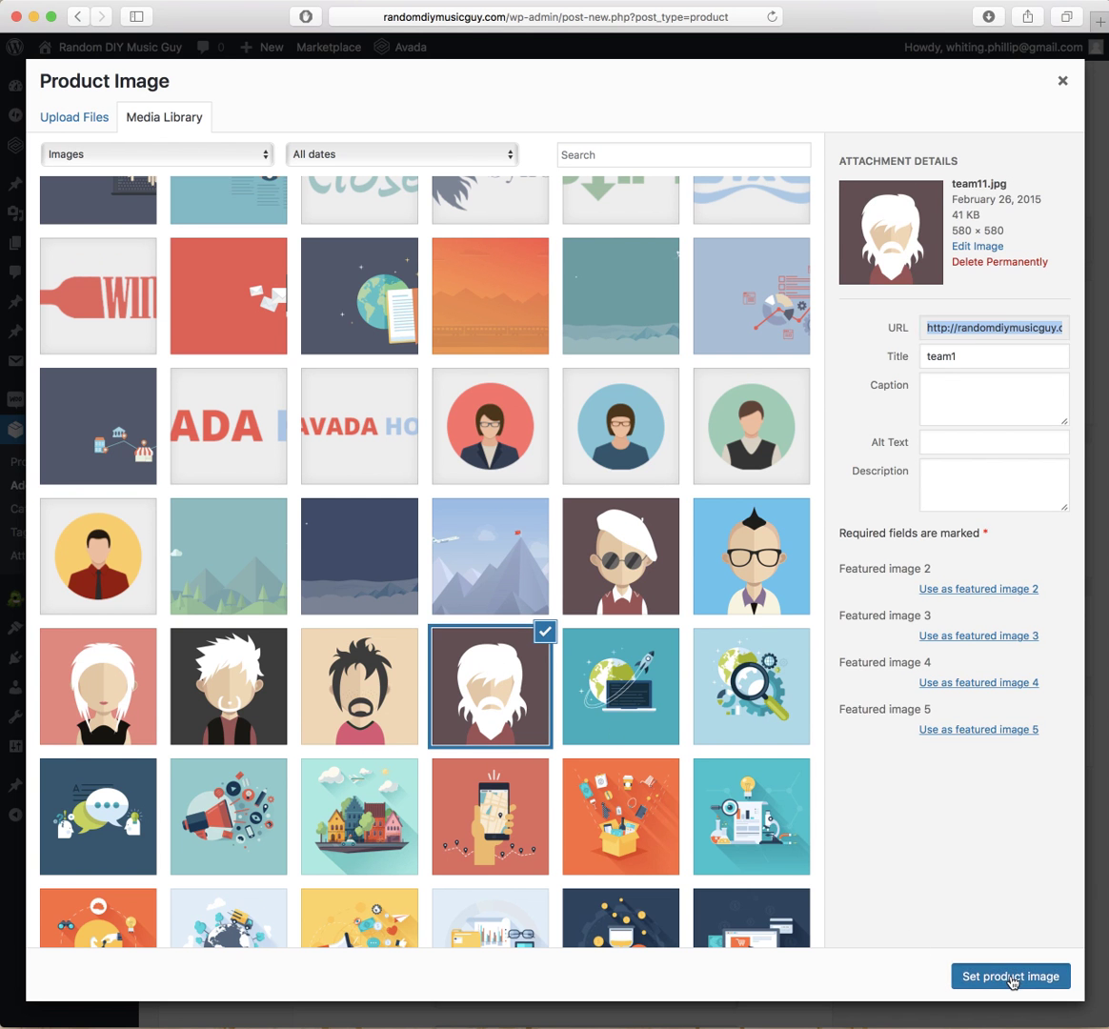
scroll(948, 566, up, 3)
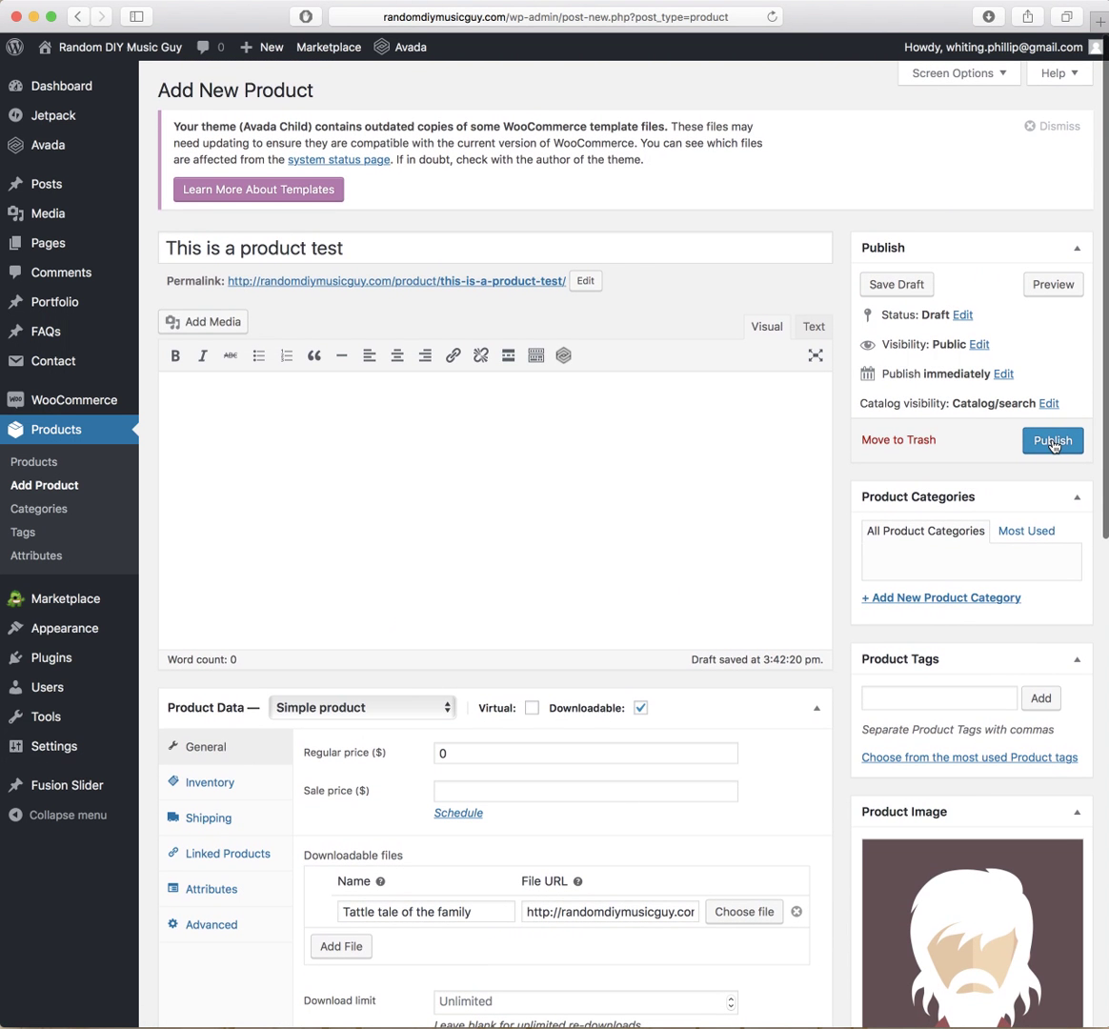
click(1053, 443)
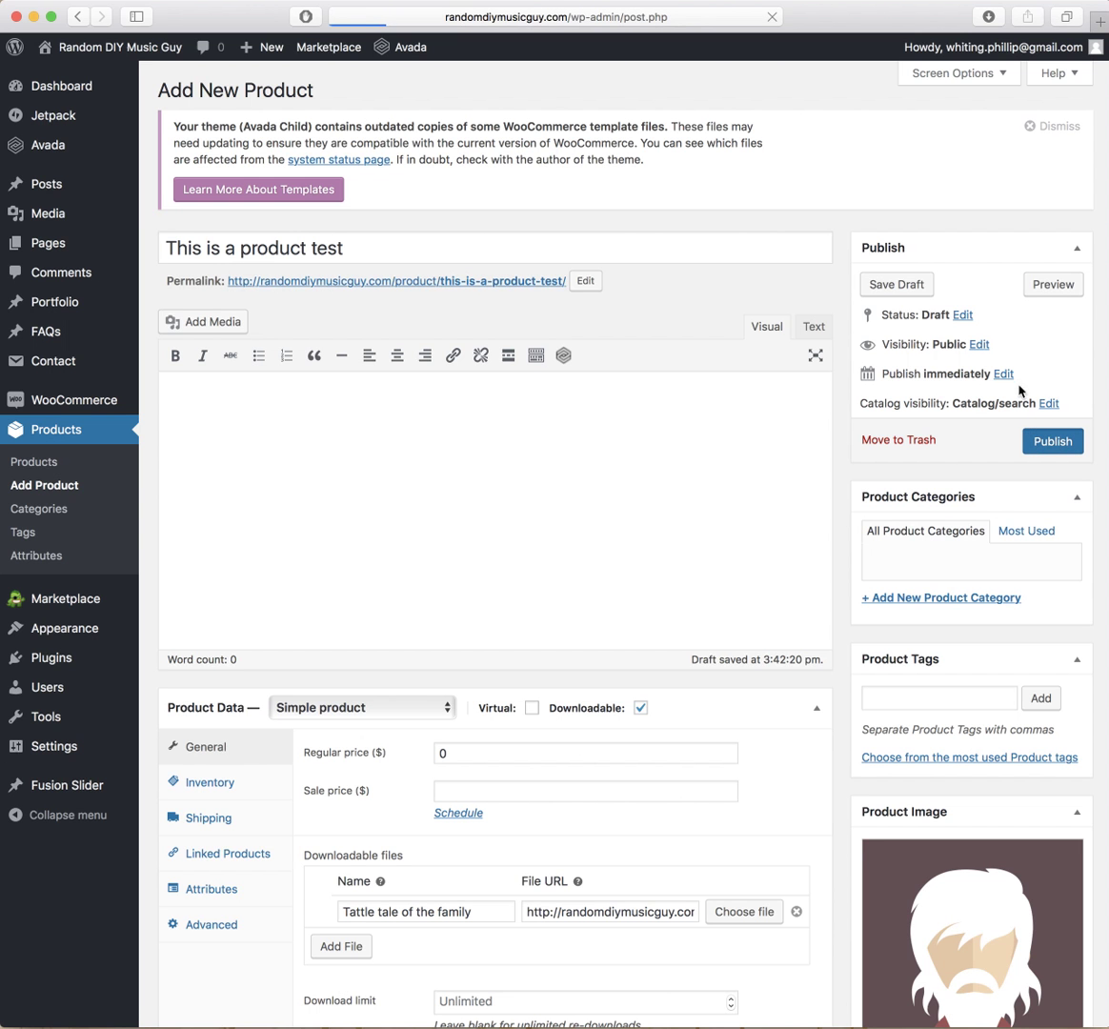
Step: Load randomdiymusicguy.com in a new tab and open 'This is a product test' from the Shop
key(super+t)
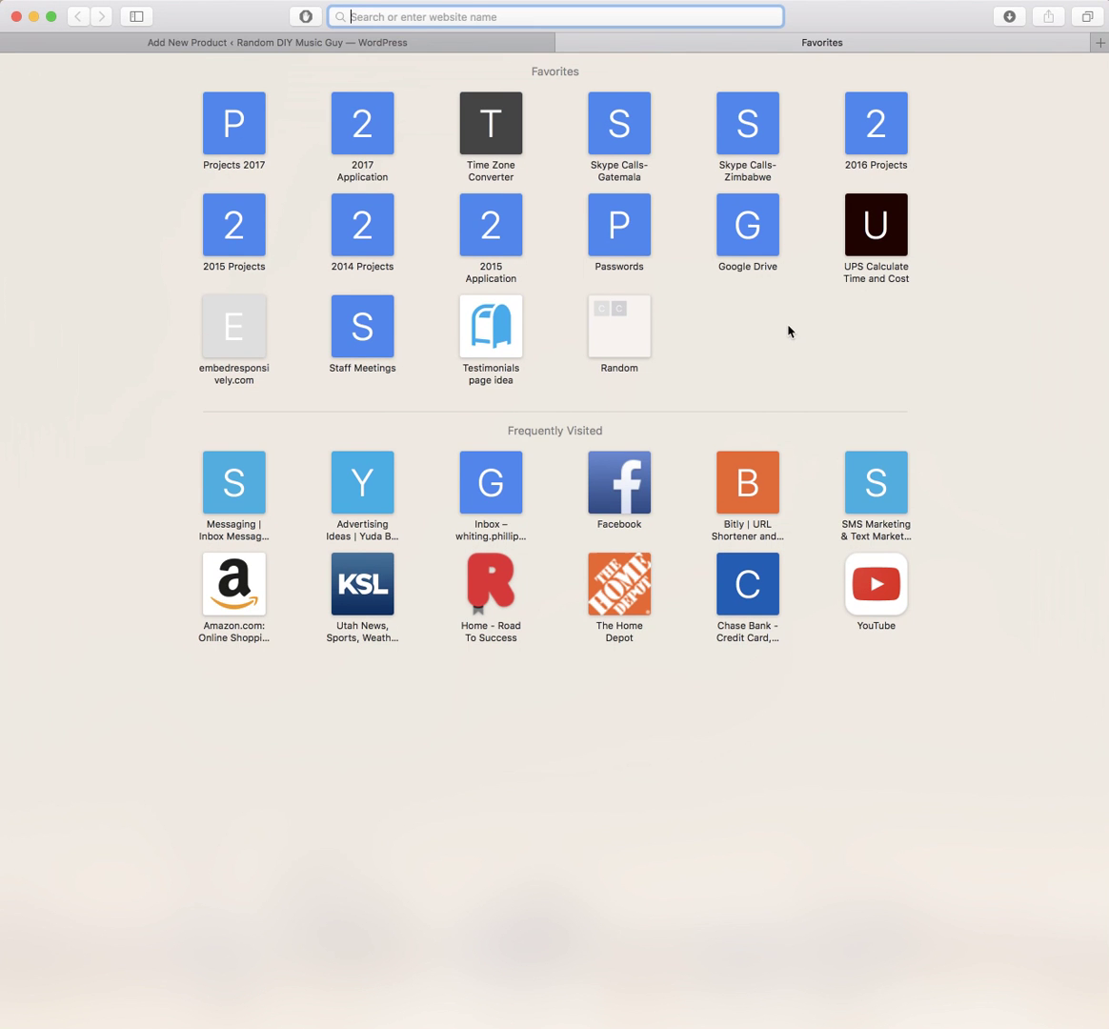
text(randomdiymusicguy.com)
key(Return)
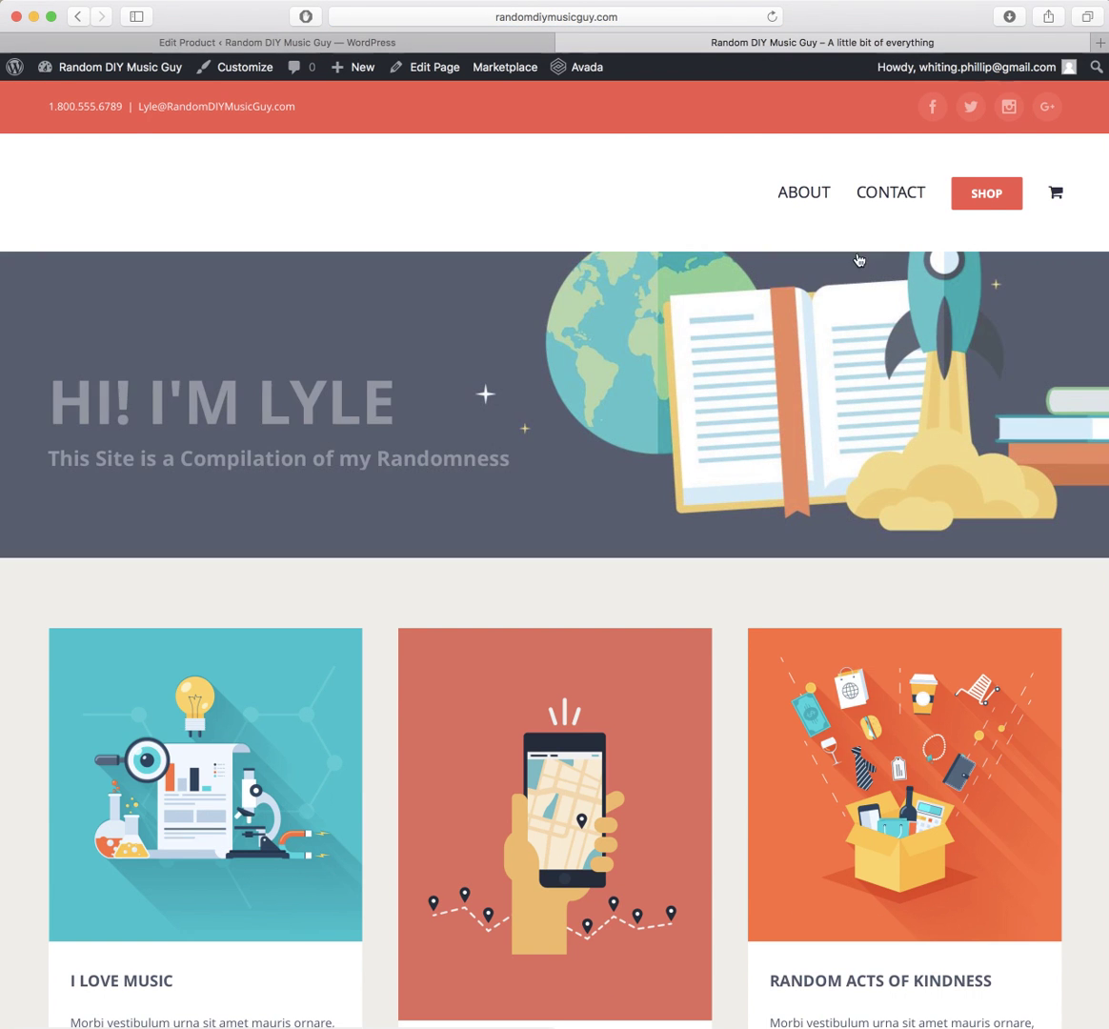
click(988, 196)
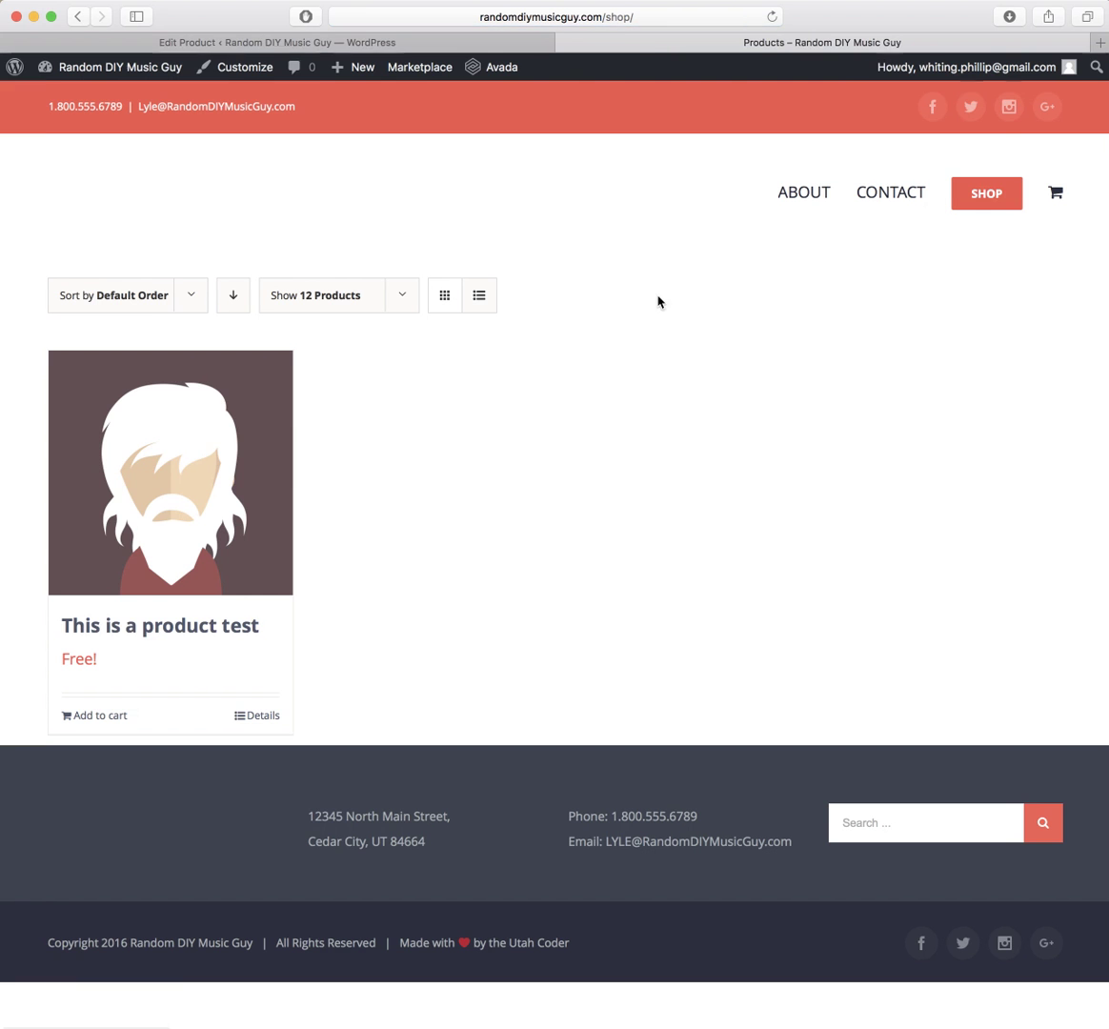
click(100, 562)
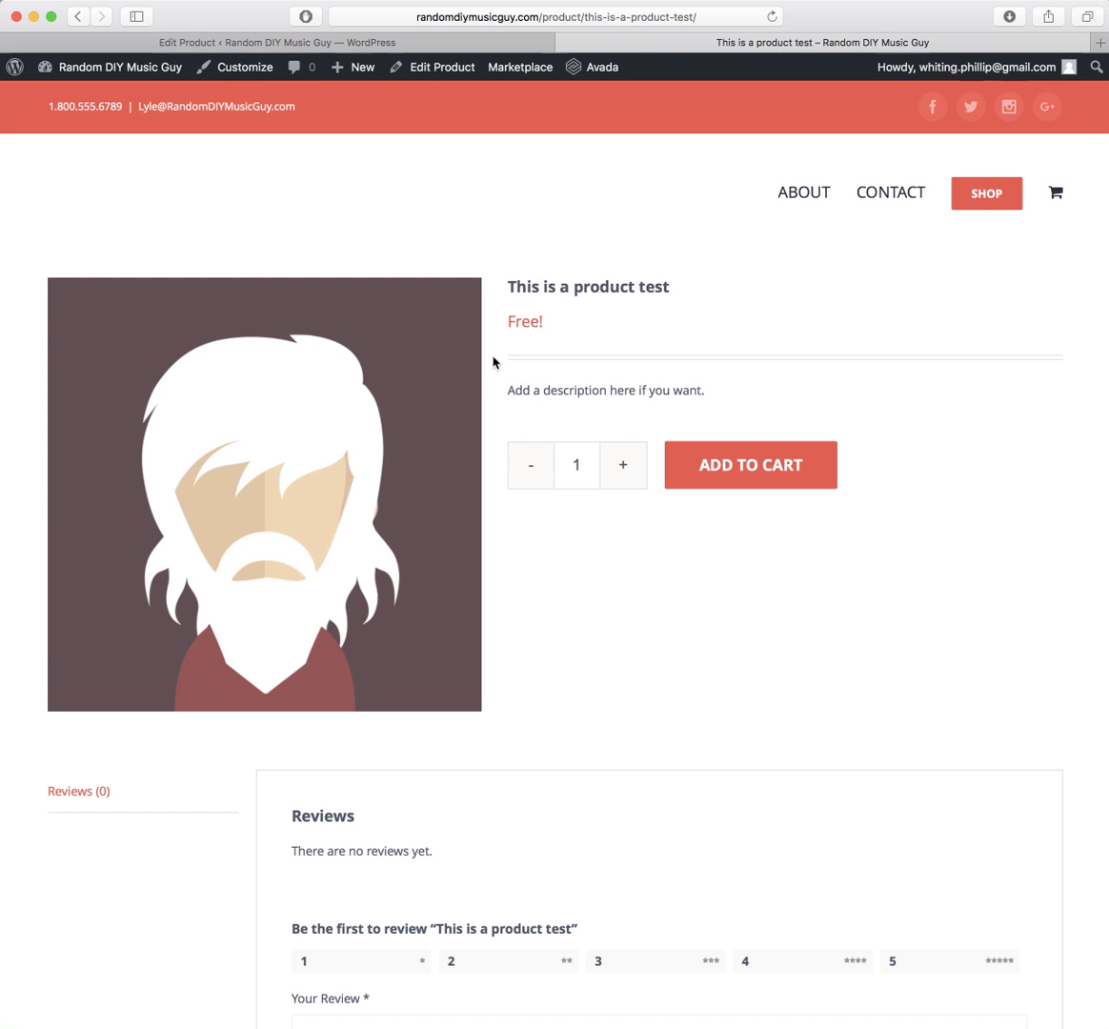
Step: Add the free test product to the cart and check out until the order is placed
click(721, 469)
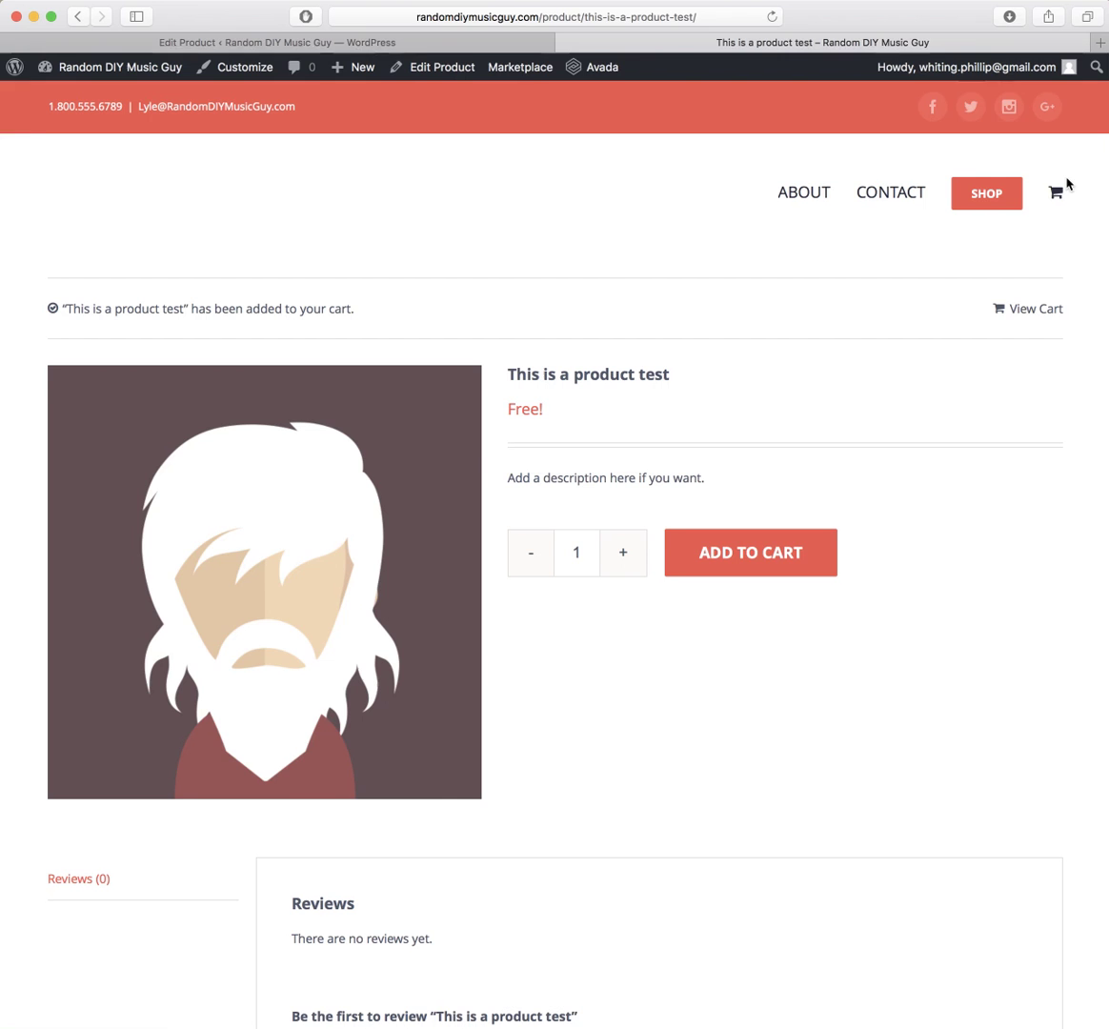
click(1056, 193)
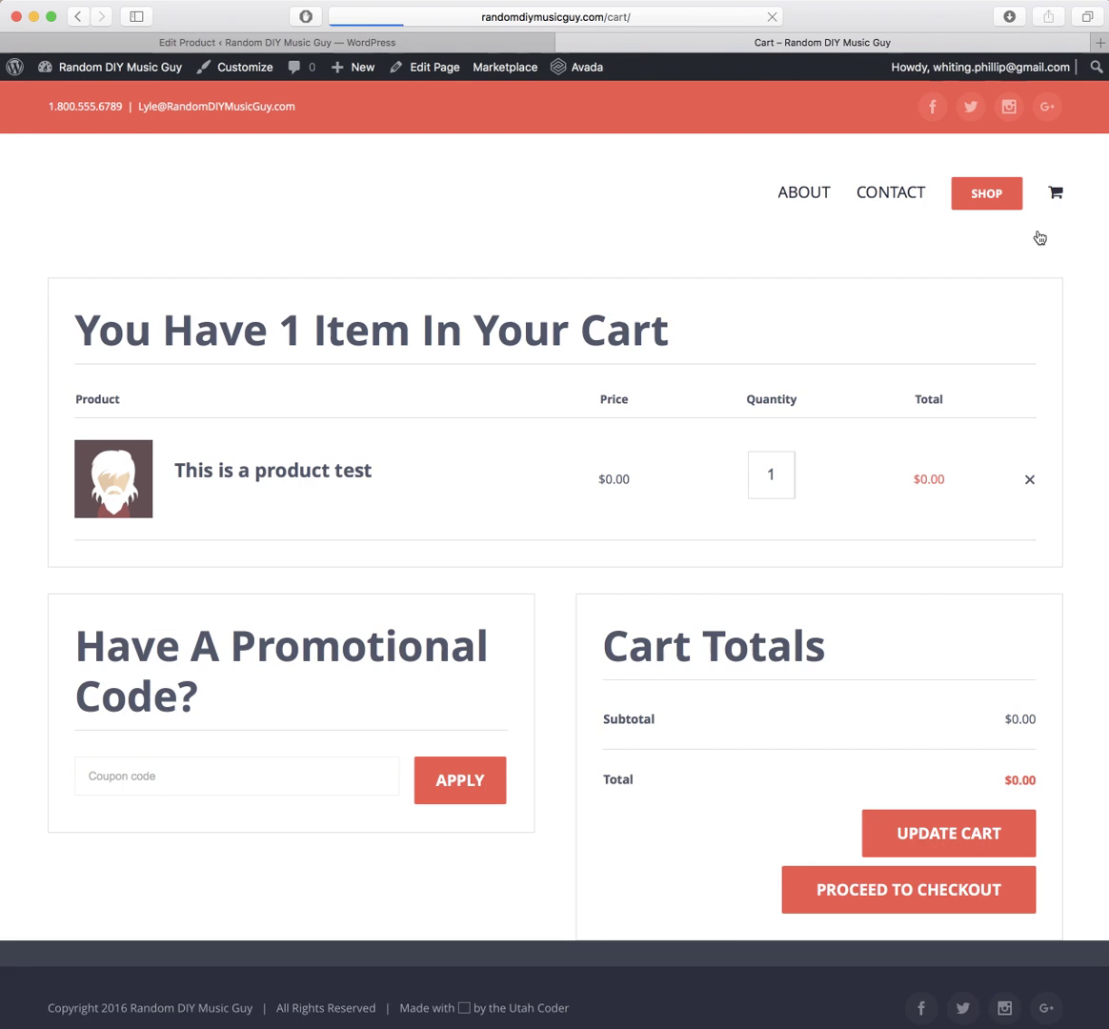
click(921, 894)
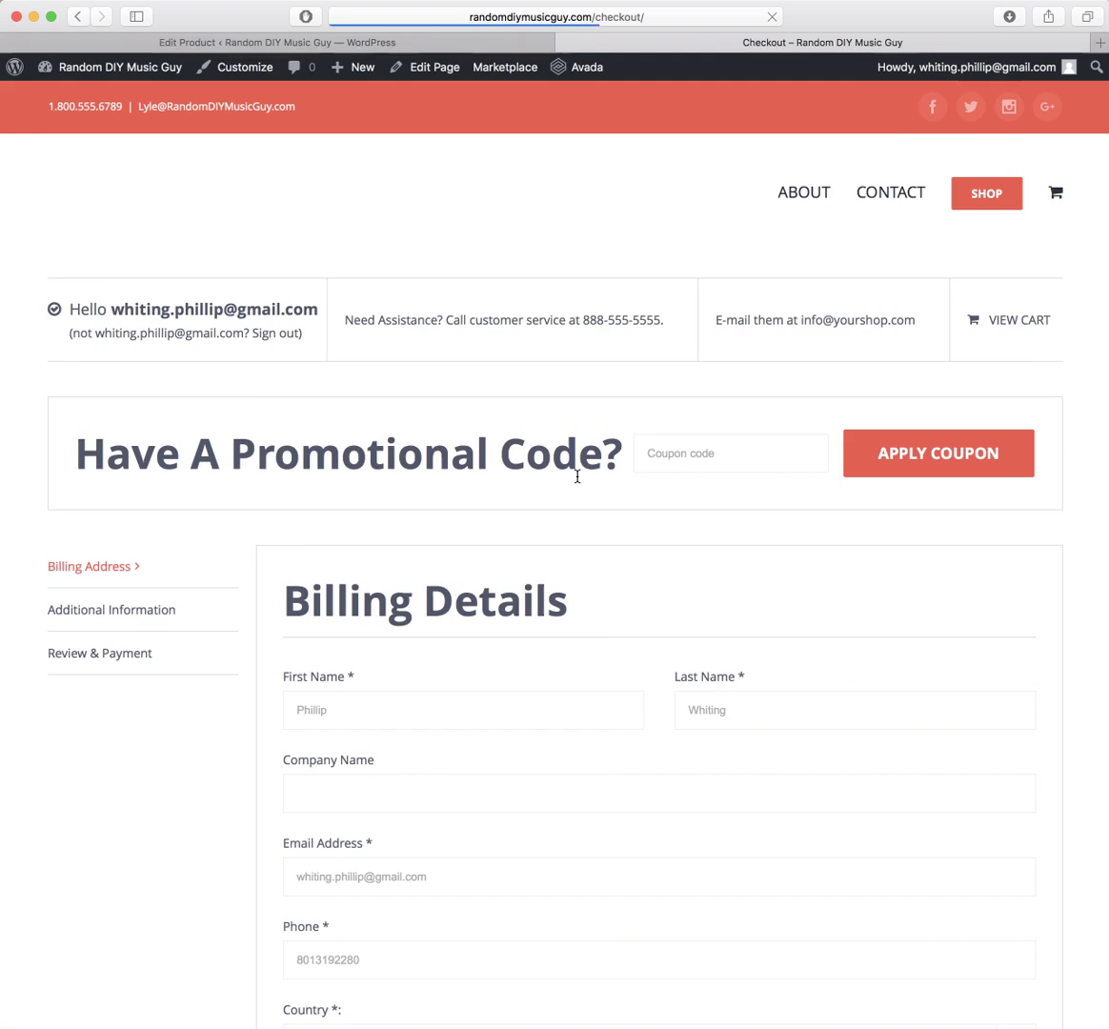
scroll(567, 476, down, 10)
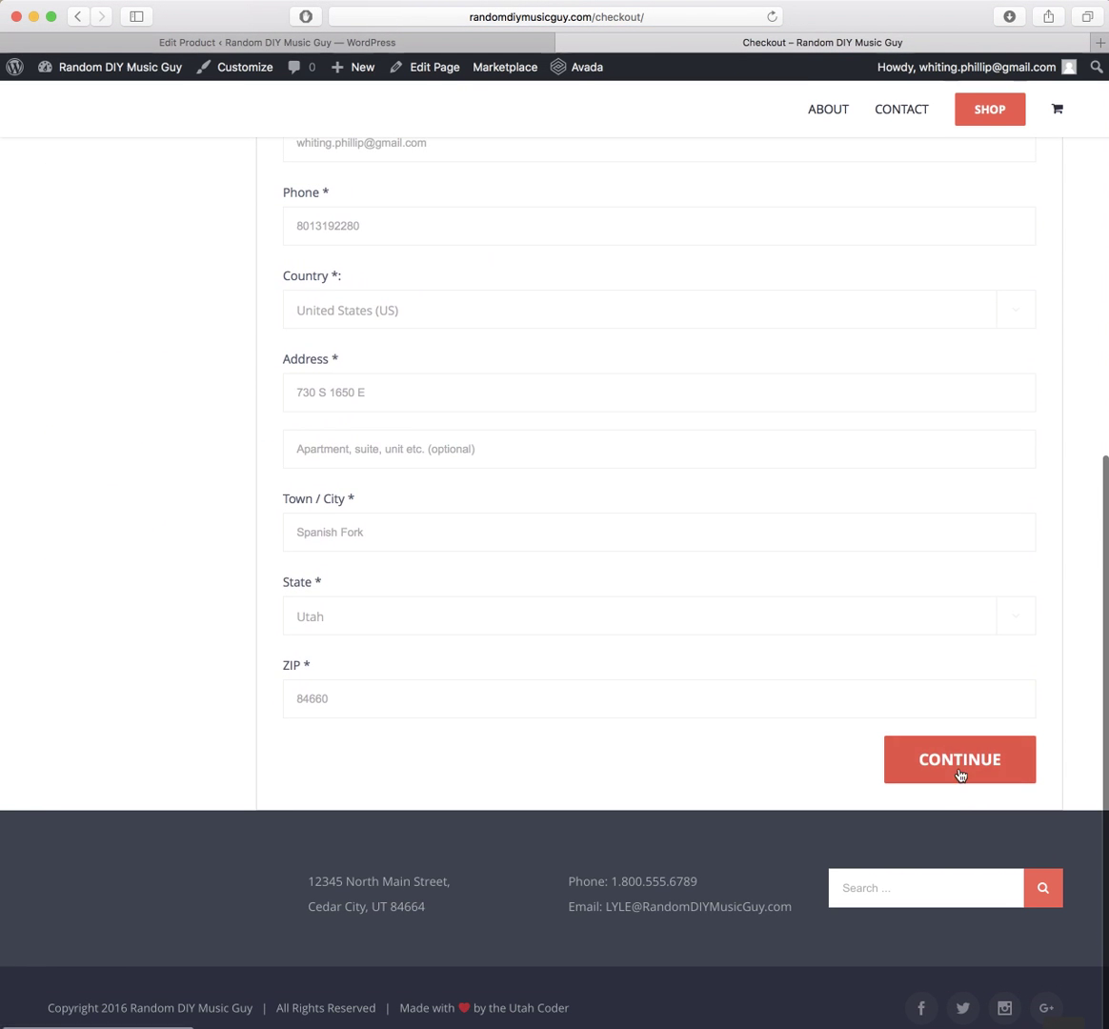
click(959, 768)
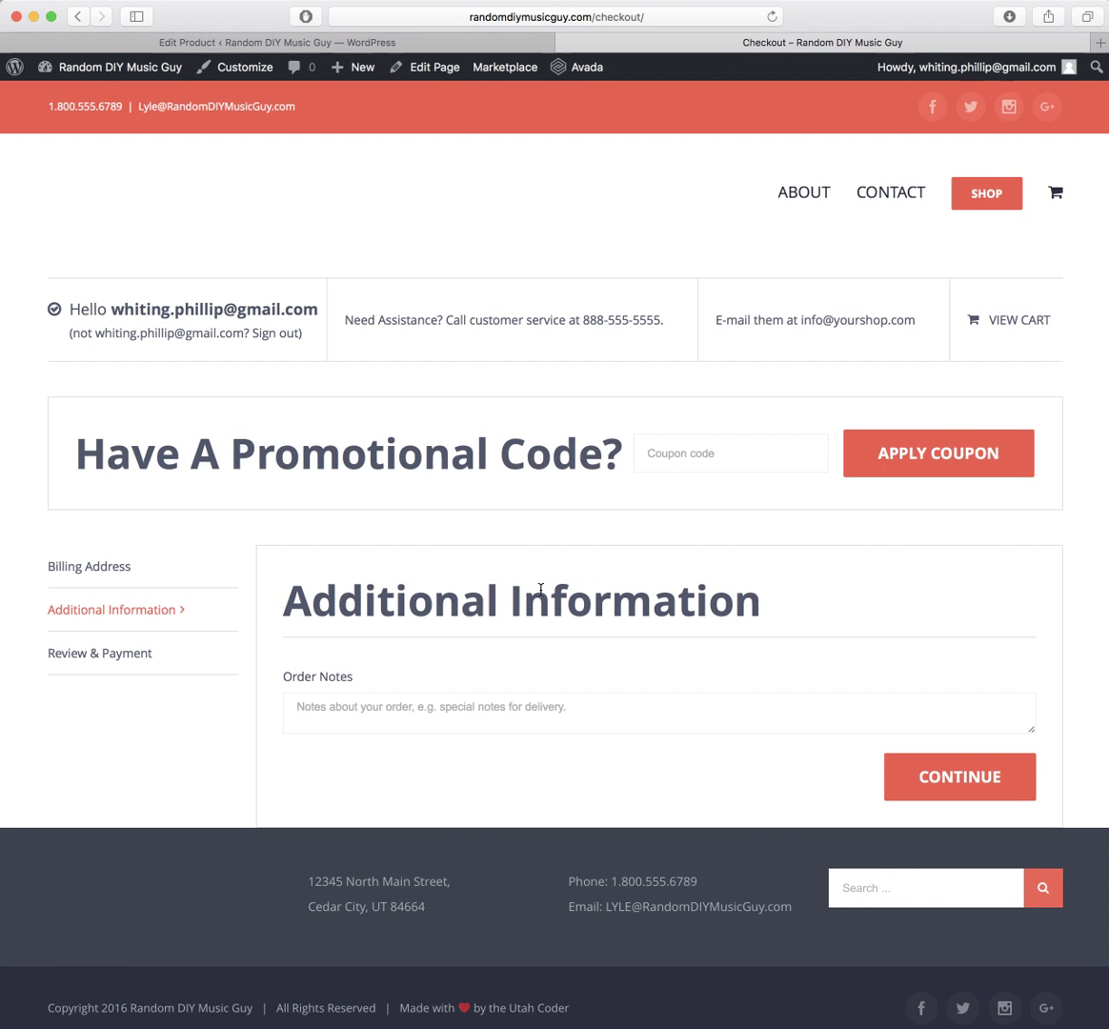
click(490, 717)
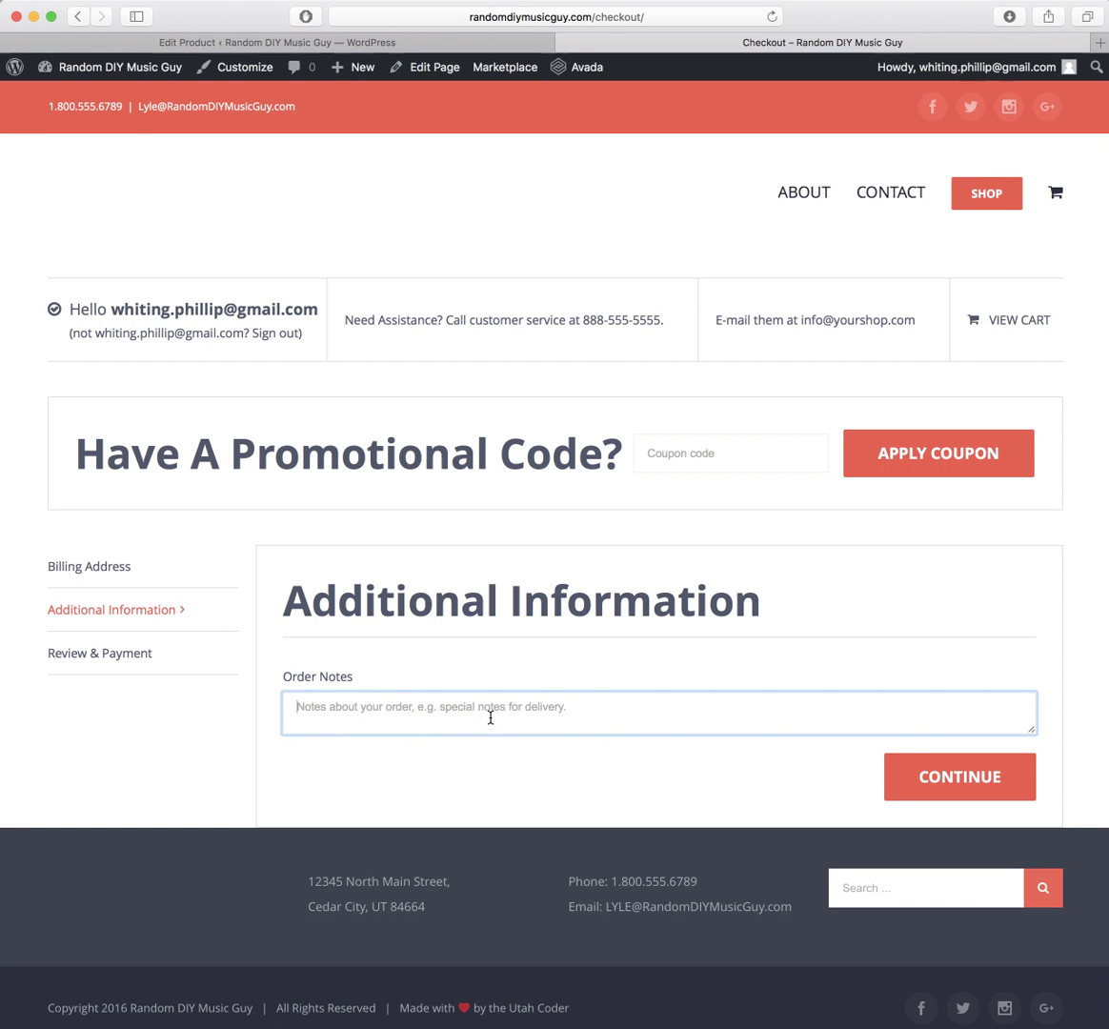
click(947, 781)
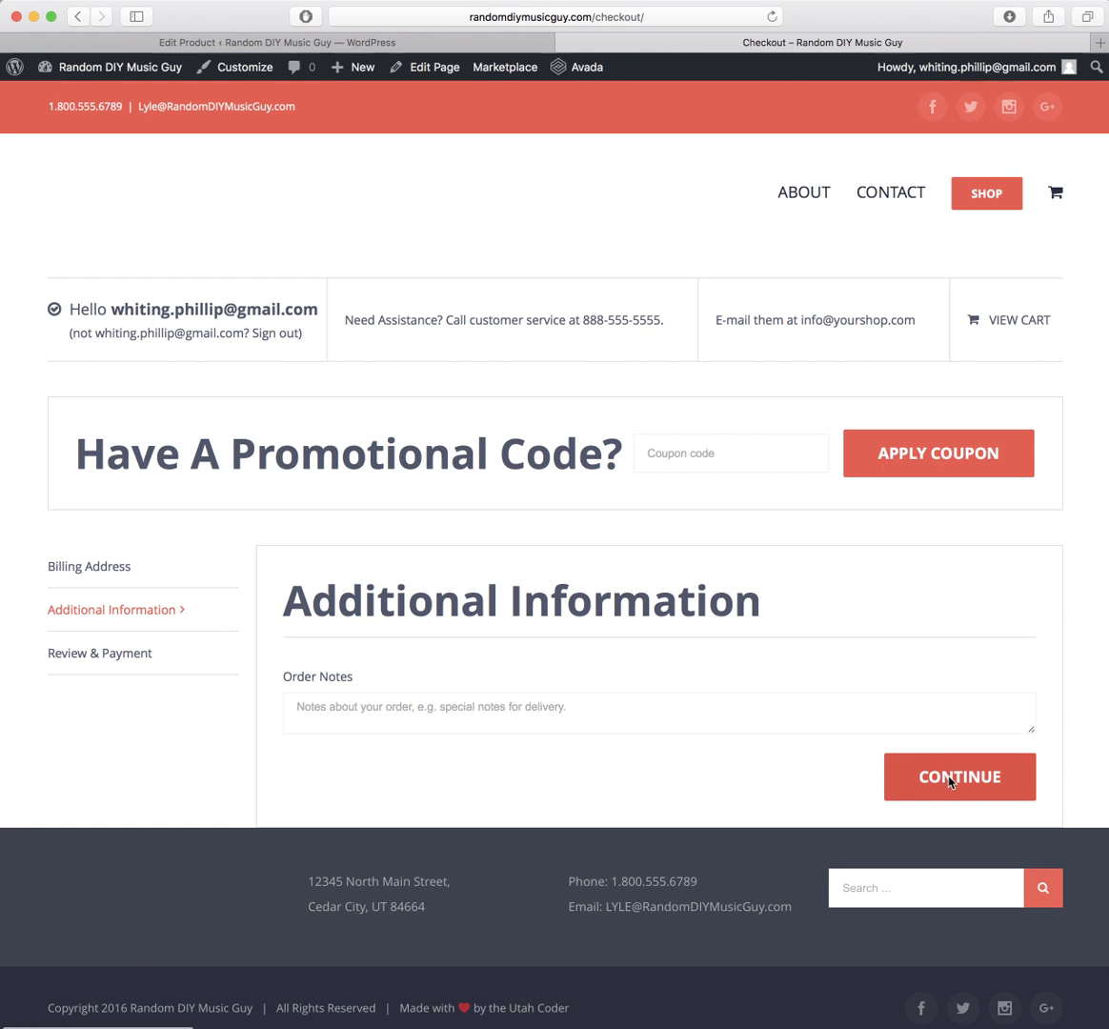
scroll(726, 805, down, 2)
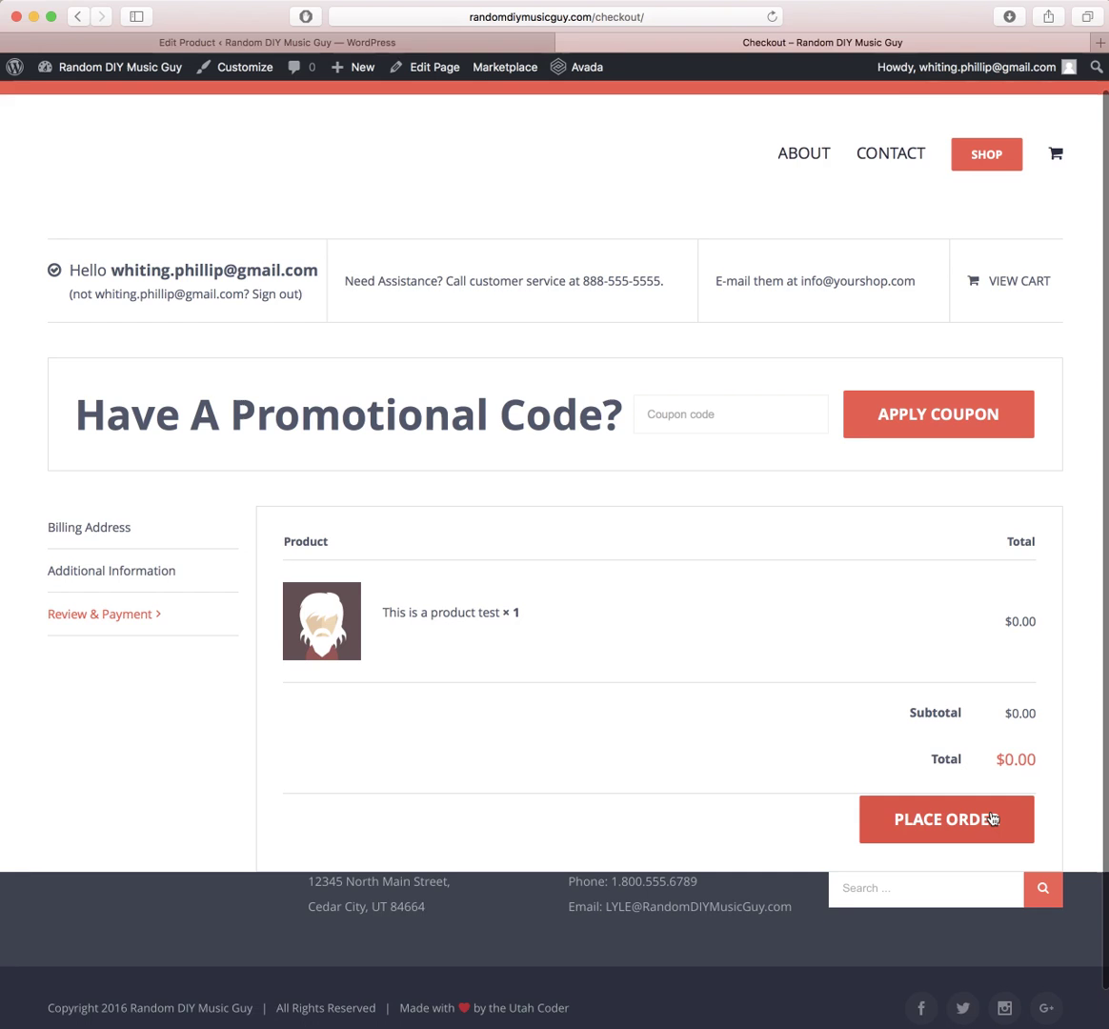
click(991, 818)
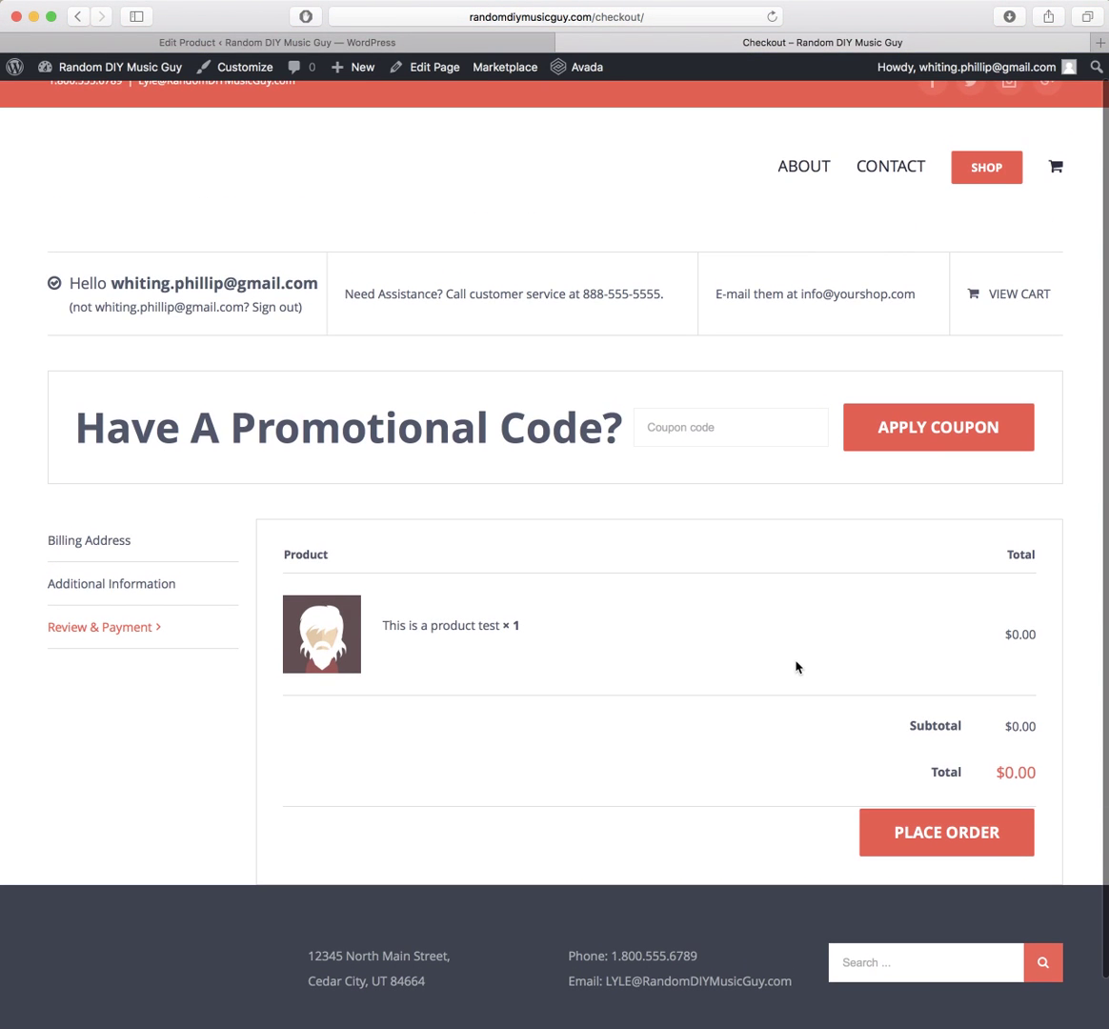
click(973, 834)
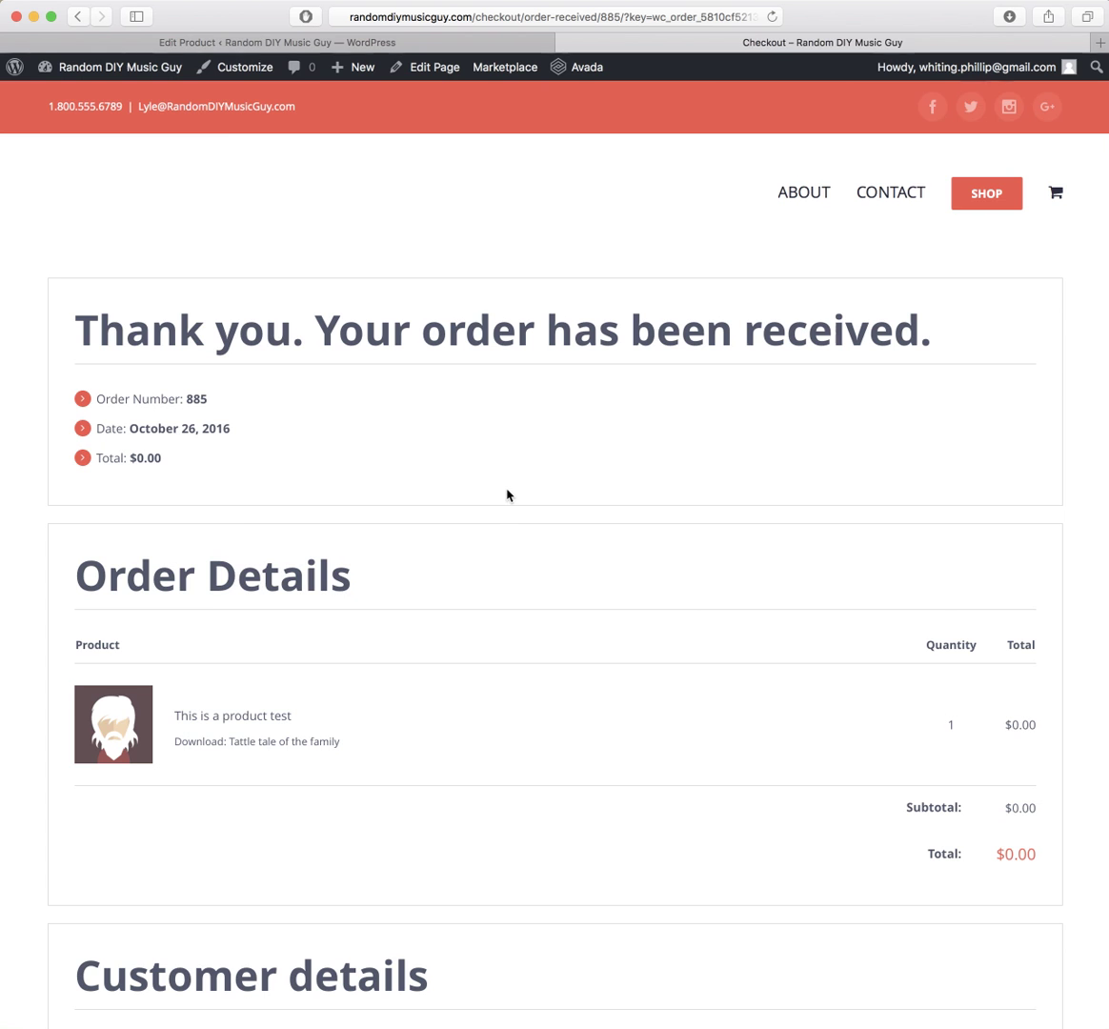
Step: Load inbox.google.com in a new browser tab
key(super+t)
text(inbox.google.com)
key(Return)
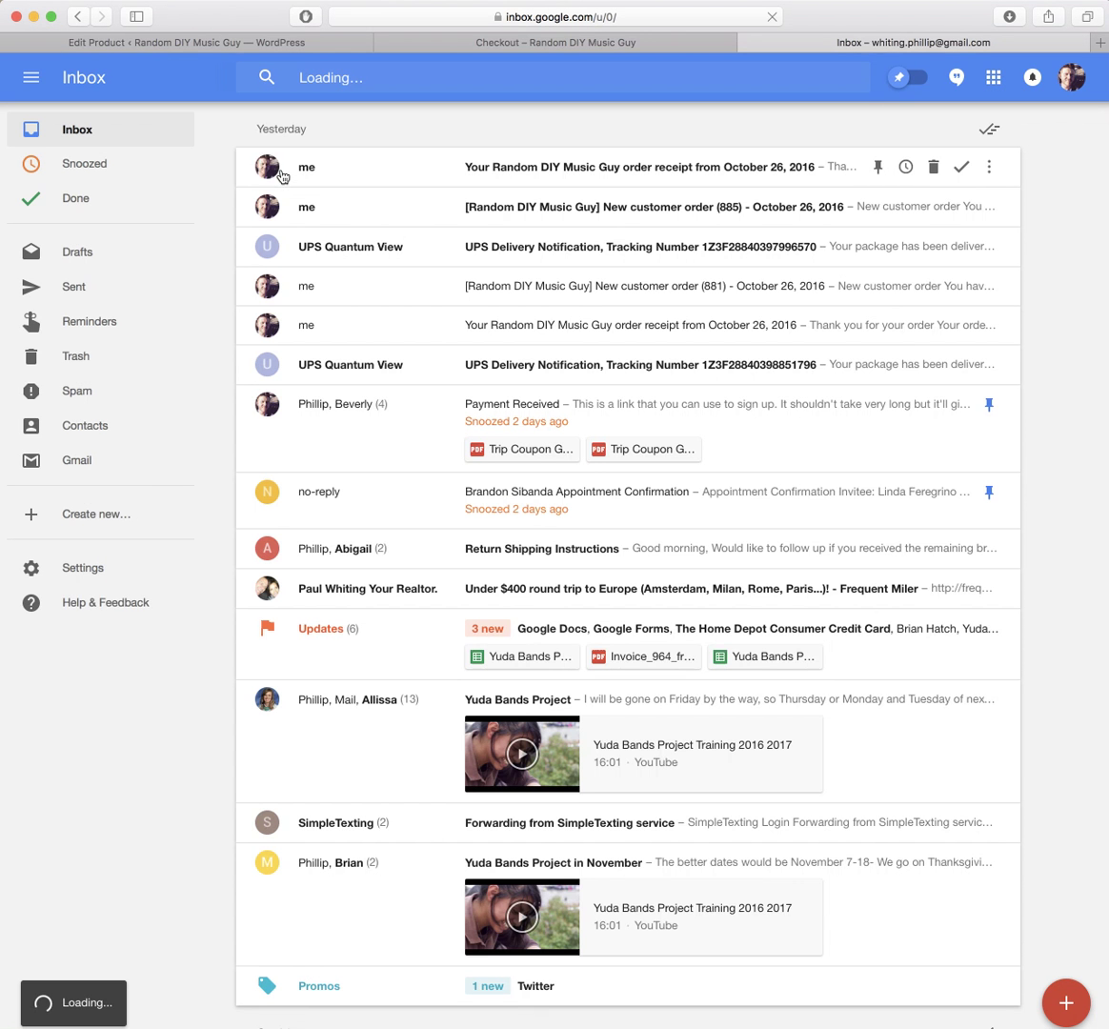
Step: Open the order receipt email and download the 'Tattle tale of the family' sheet-music PDF to check it
click(310, 207)
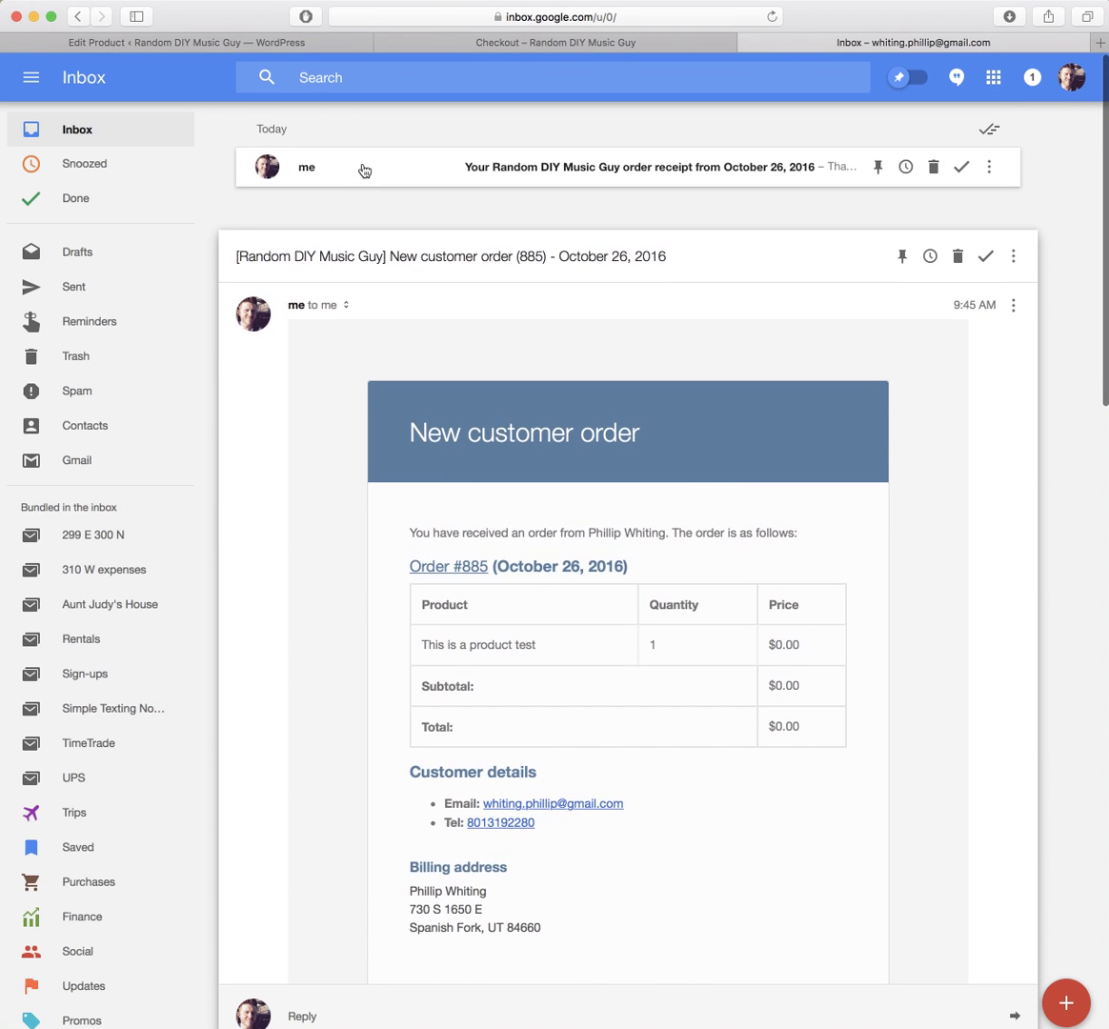
click(361, 171)
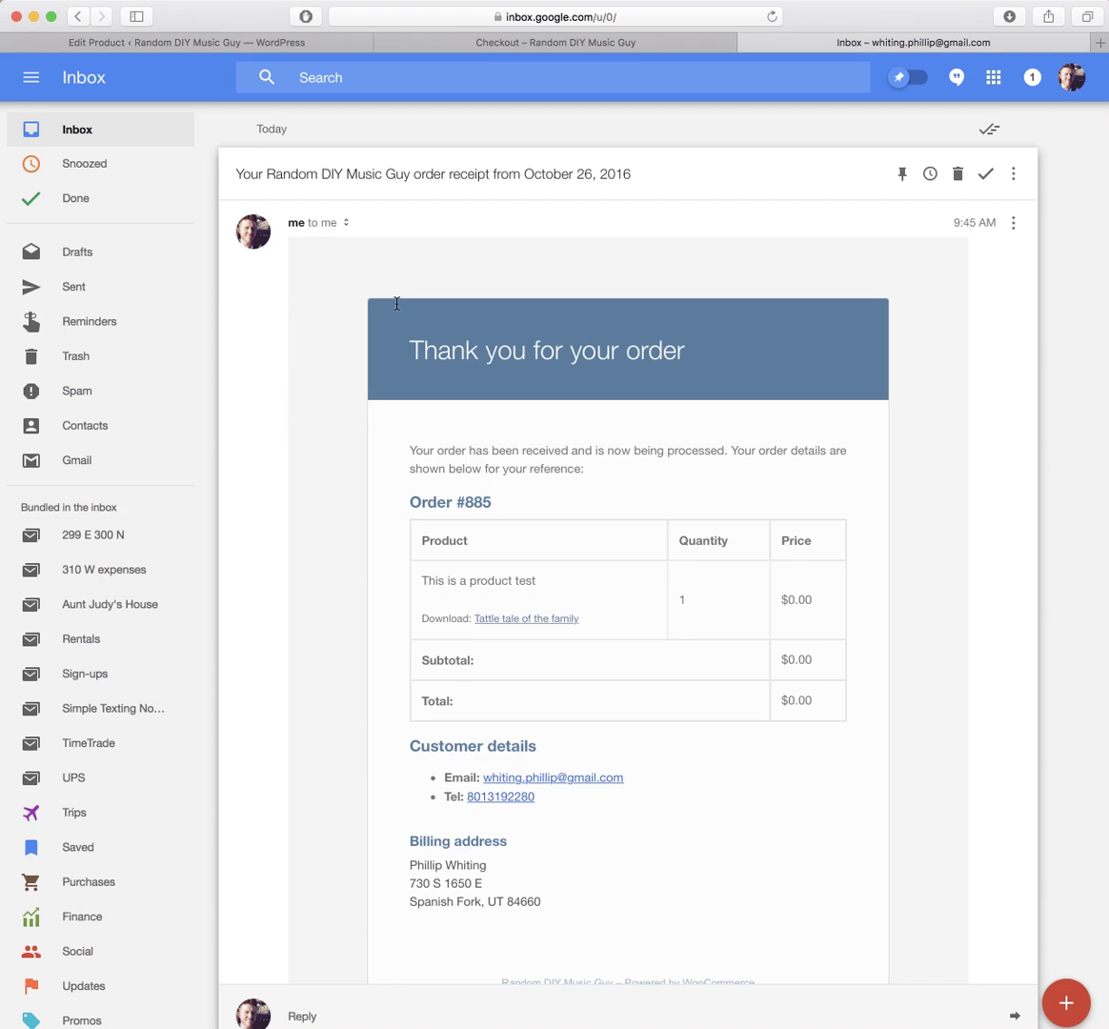
scroll(384, 296, down, 3)
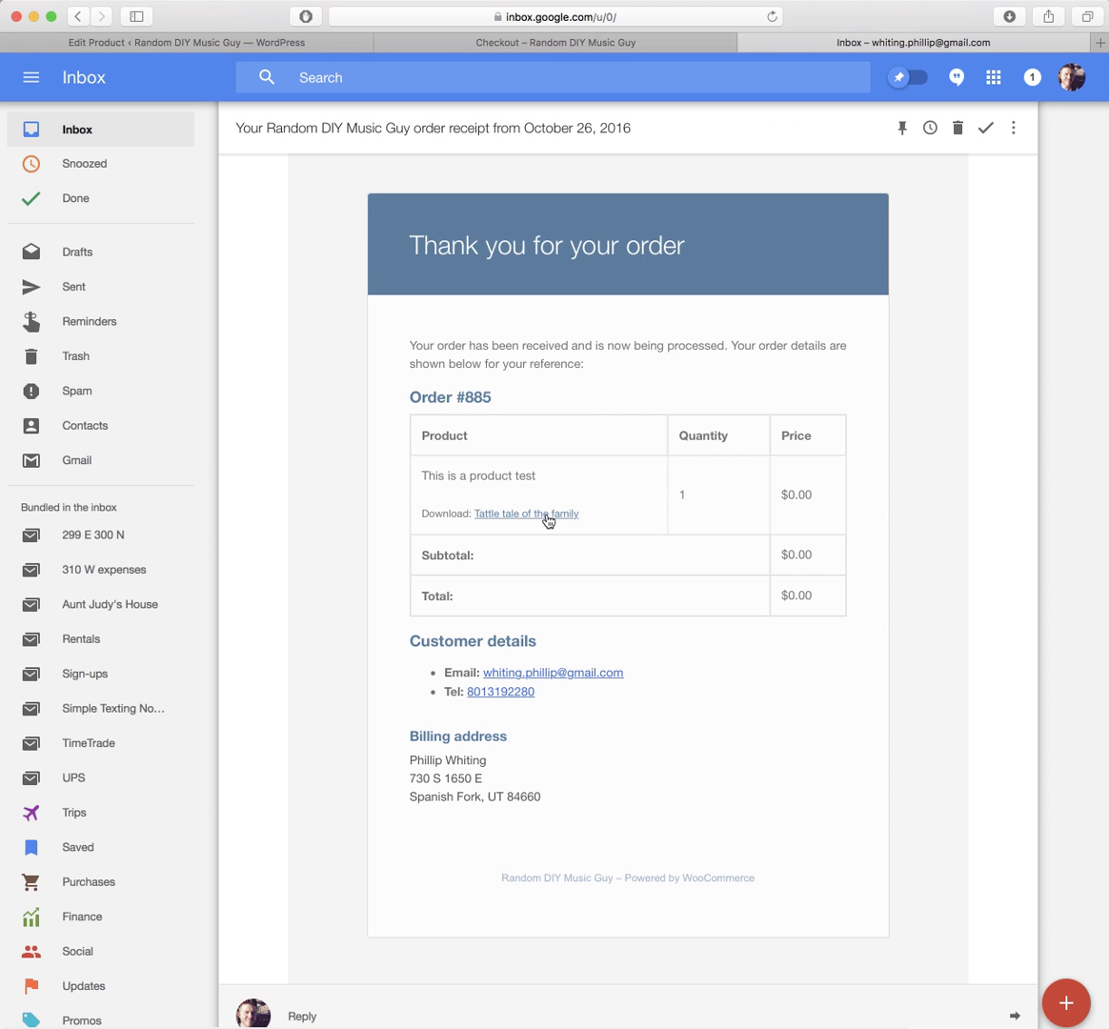
click(549, 520)
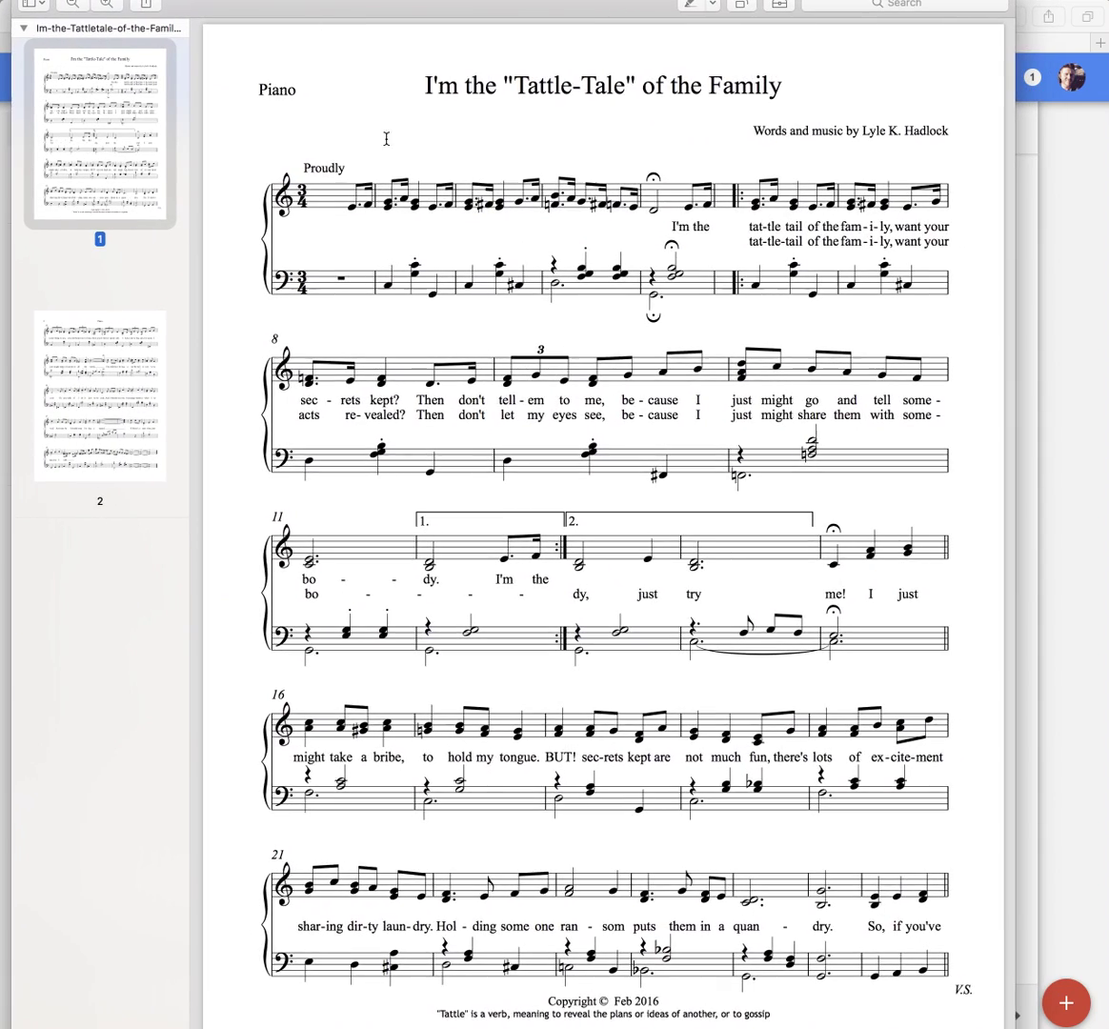
scroll(386, 138, down, 15)
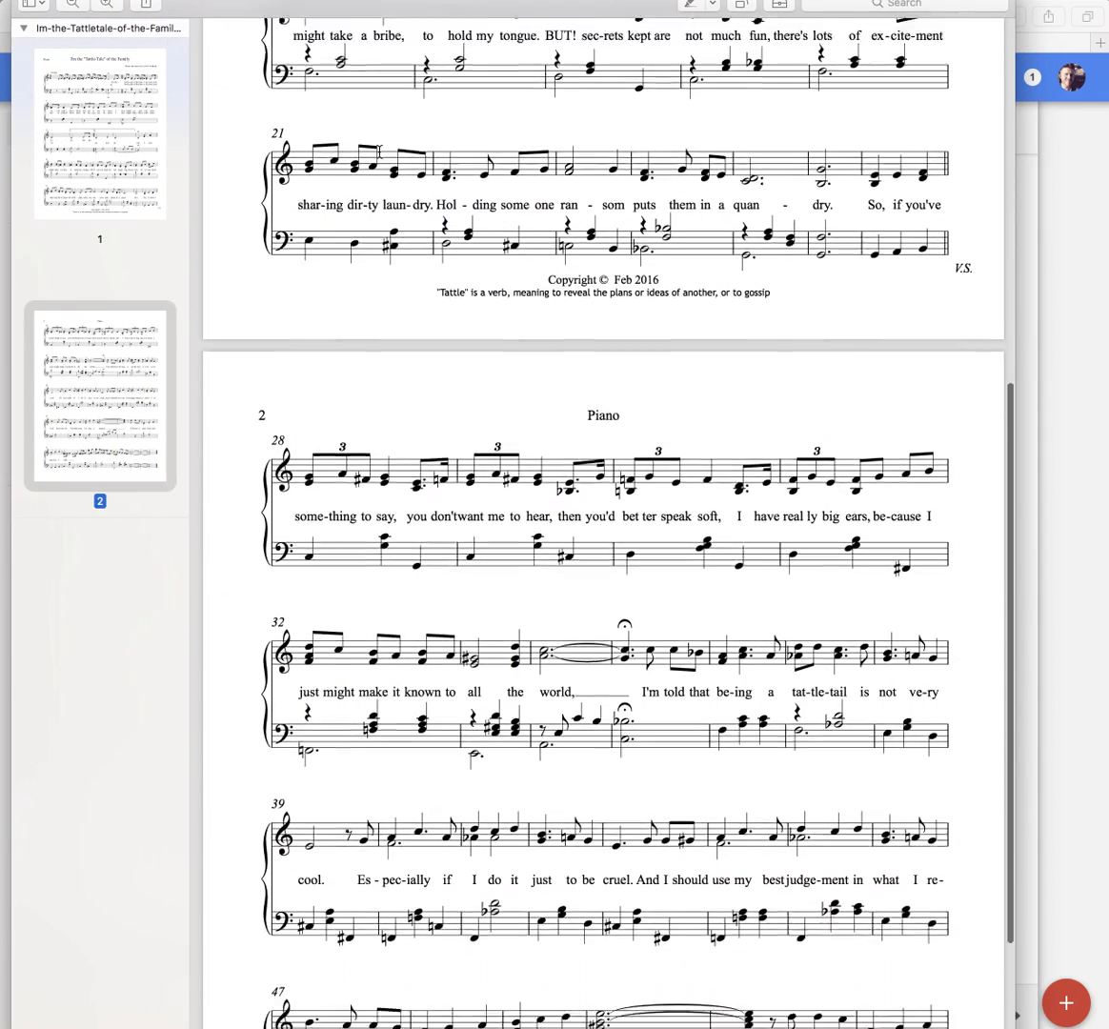
click(36, 1)
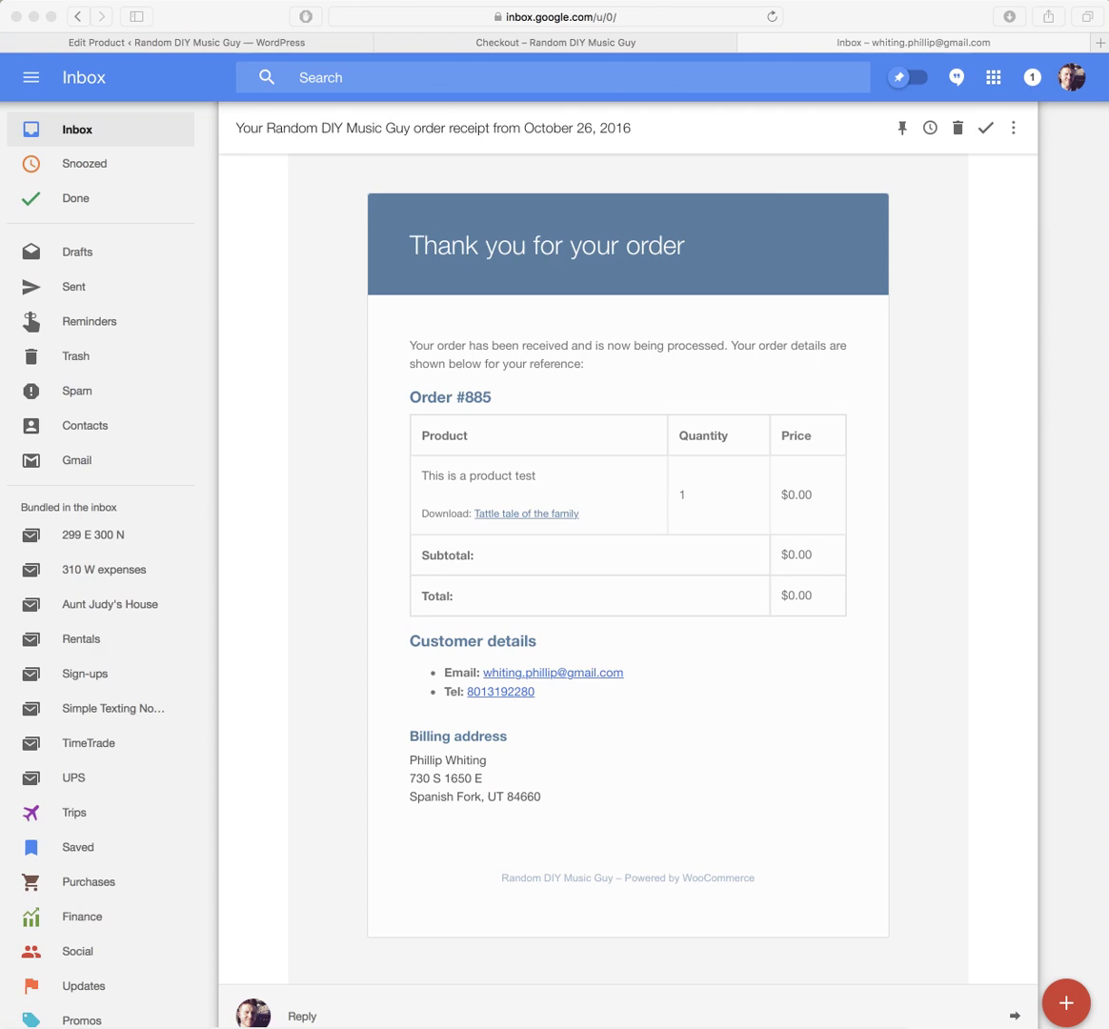
Step: Back in the product editor, set Download limit to 1 and update the product
click(750, 42)
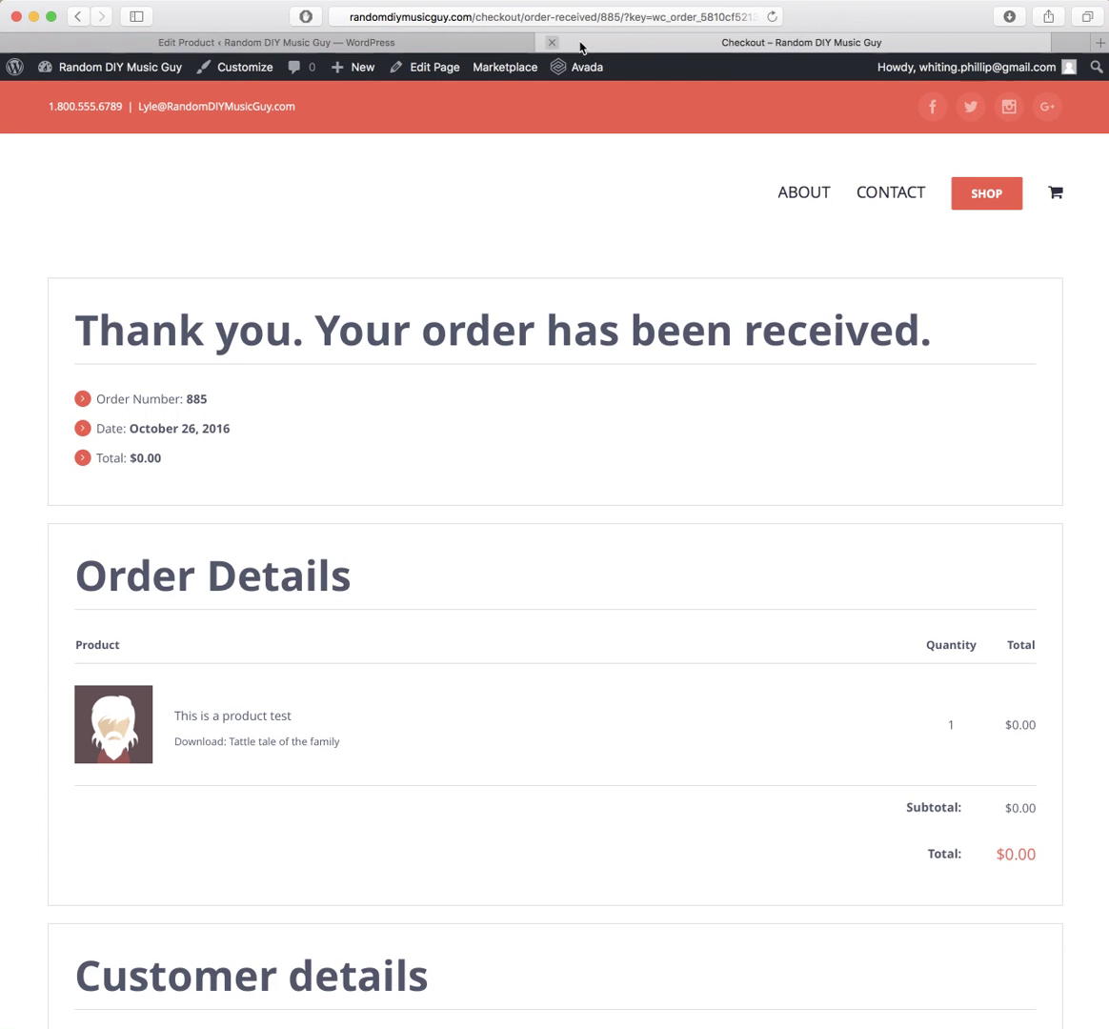
click(425, 44)
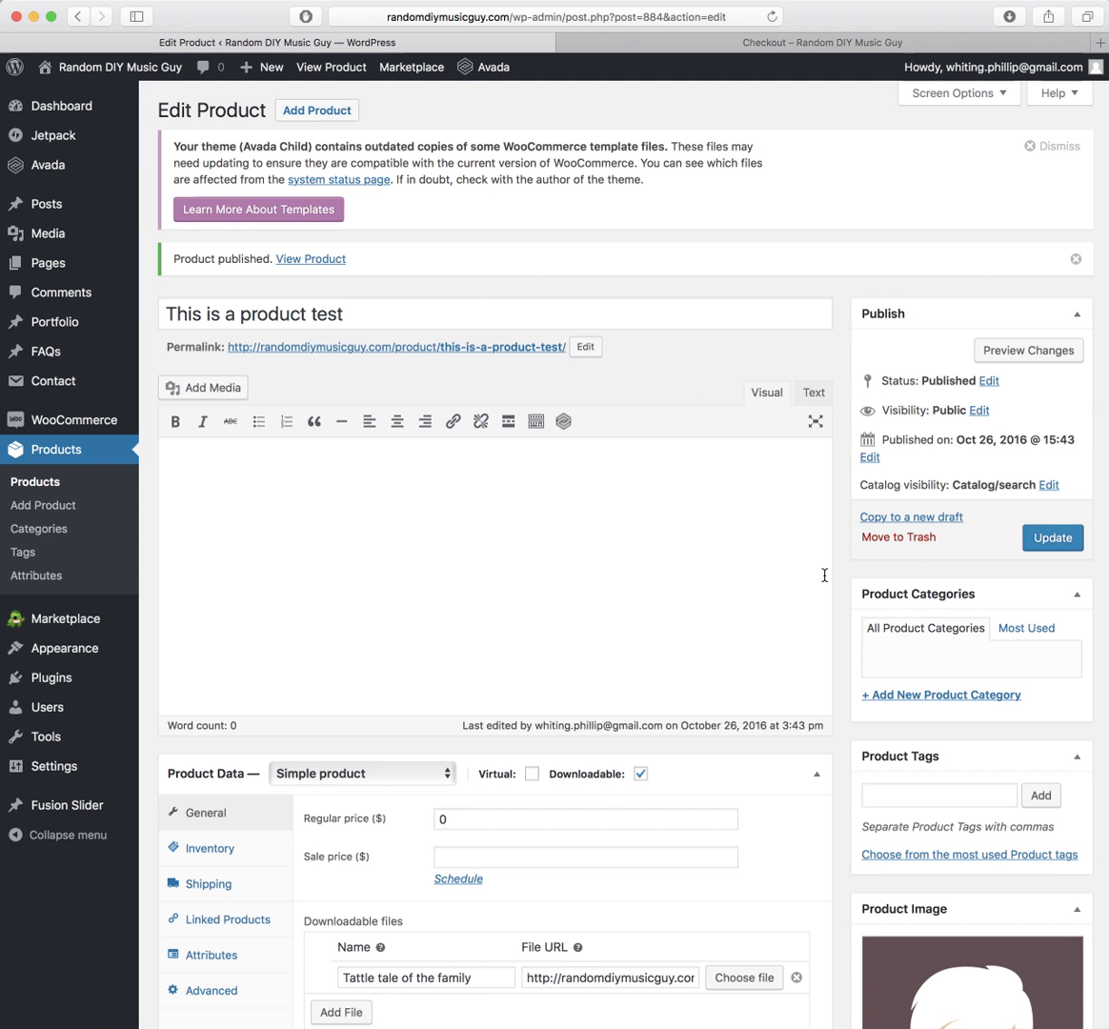
scroll(469, 648, down, 3)
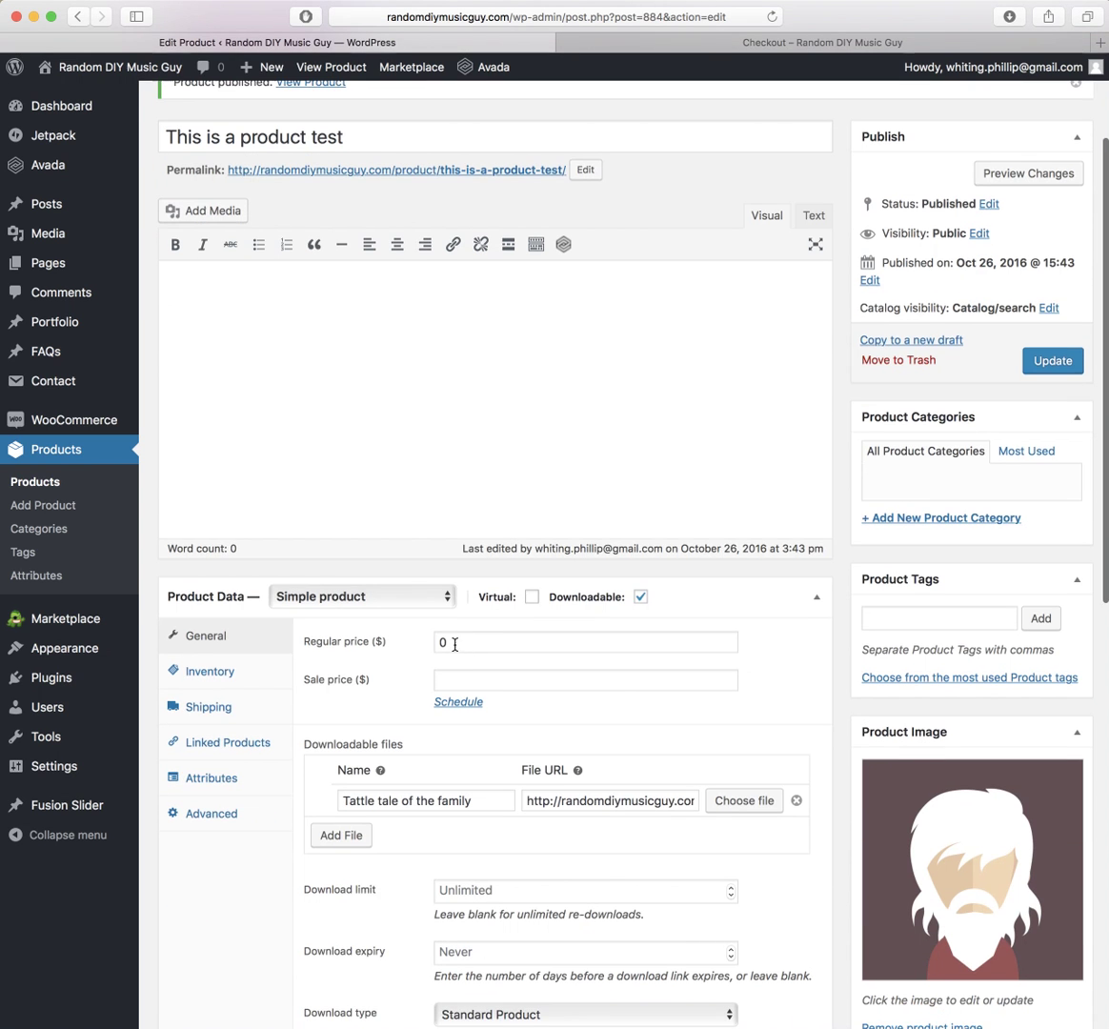
drag(455, 645, 426, 646)
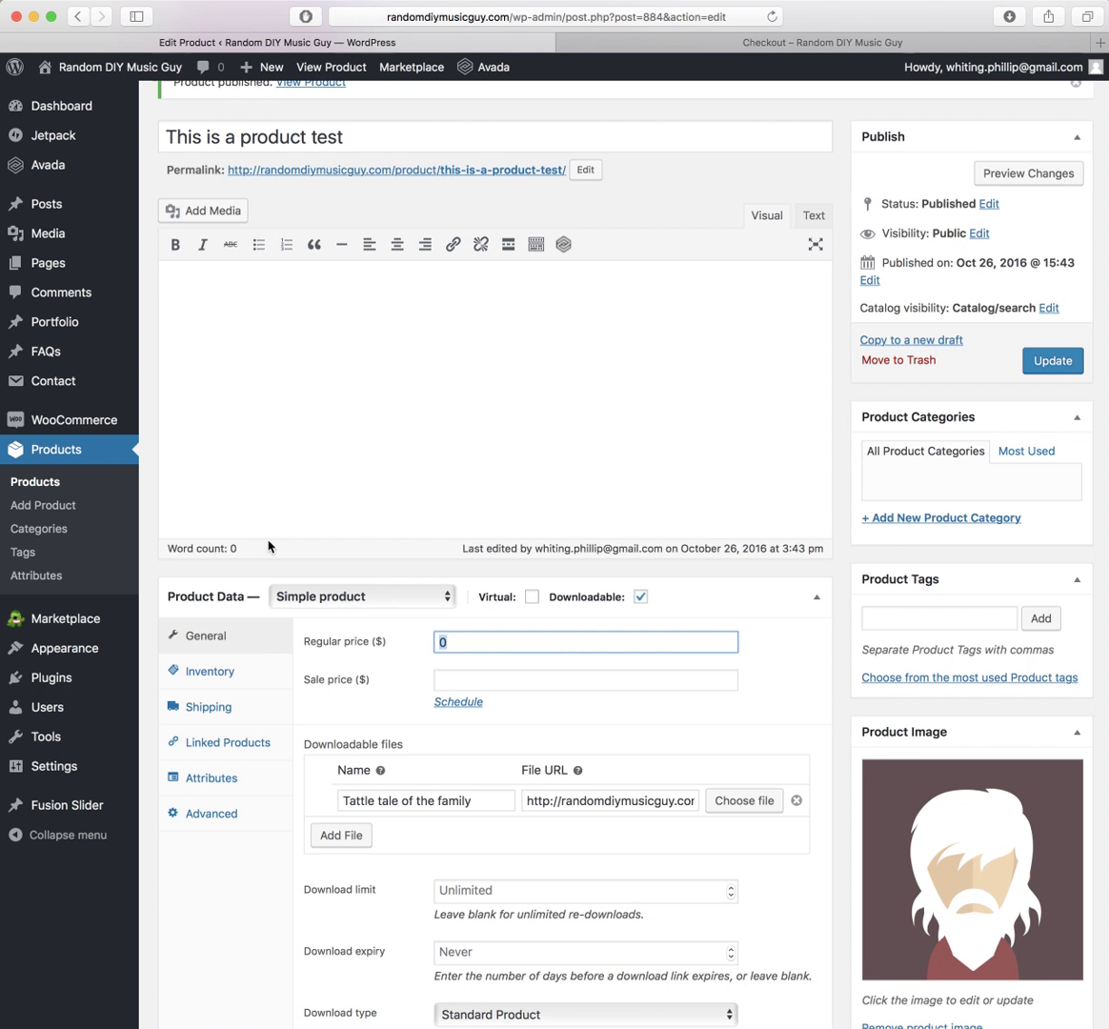
scroll(268, 546, up, 2)
scroll(268, 540, down, 5)
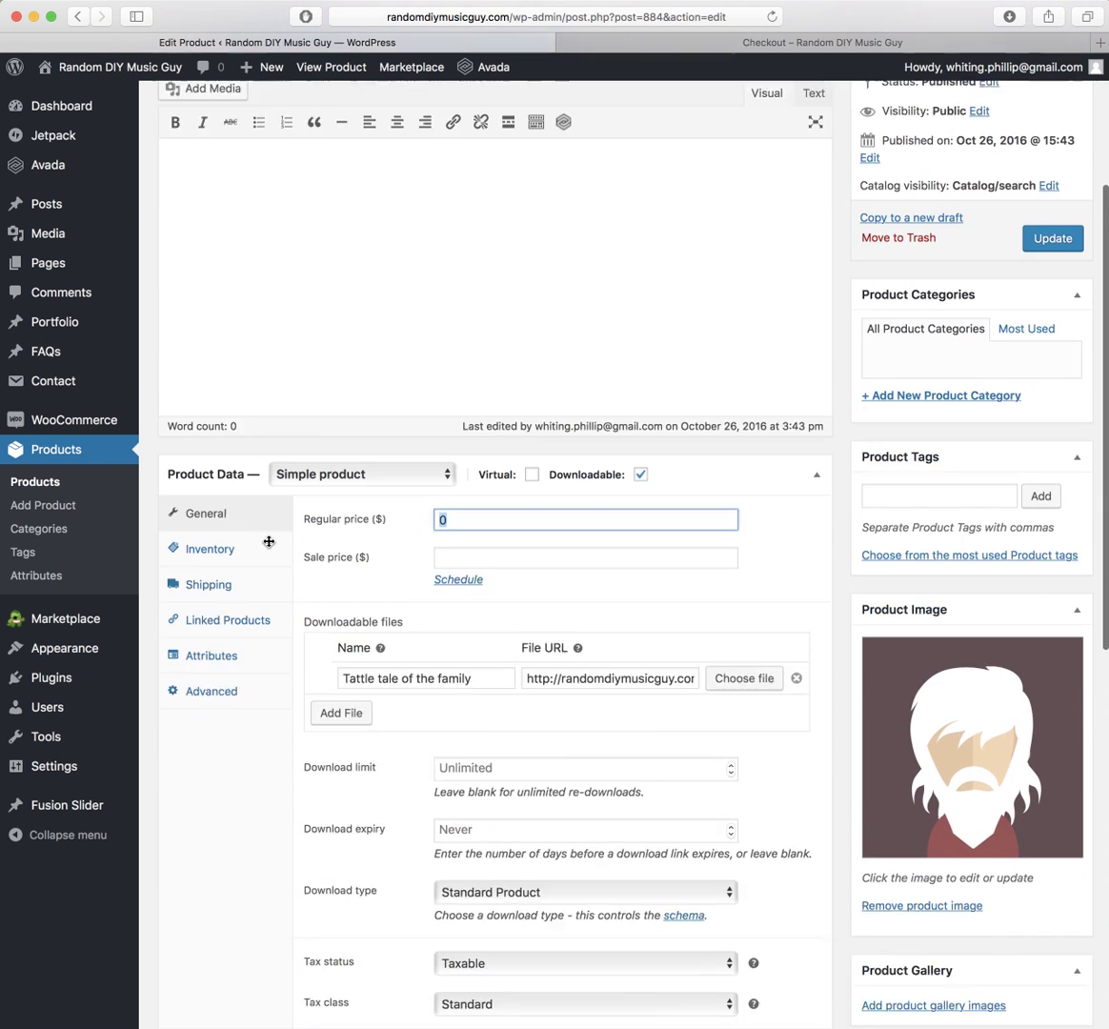
click(510, 719)
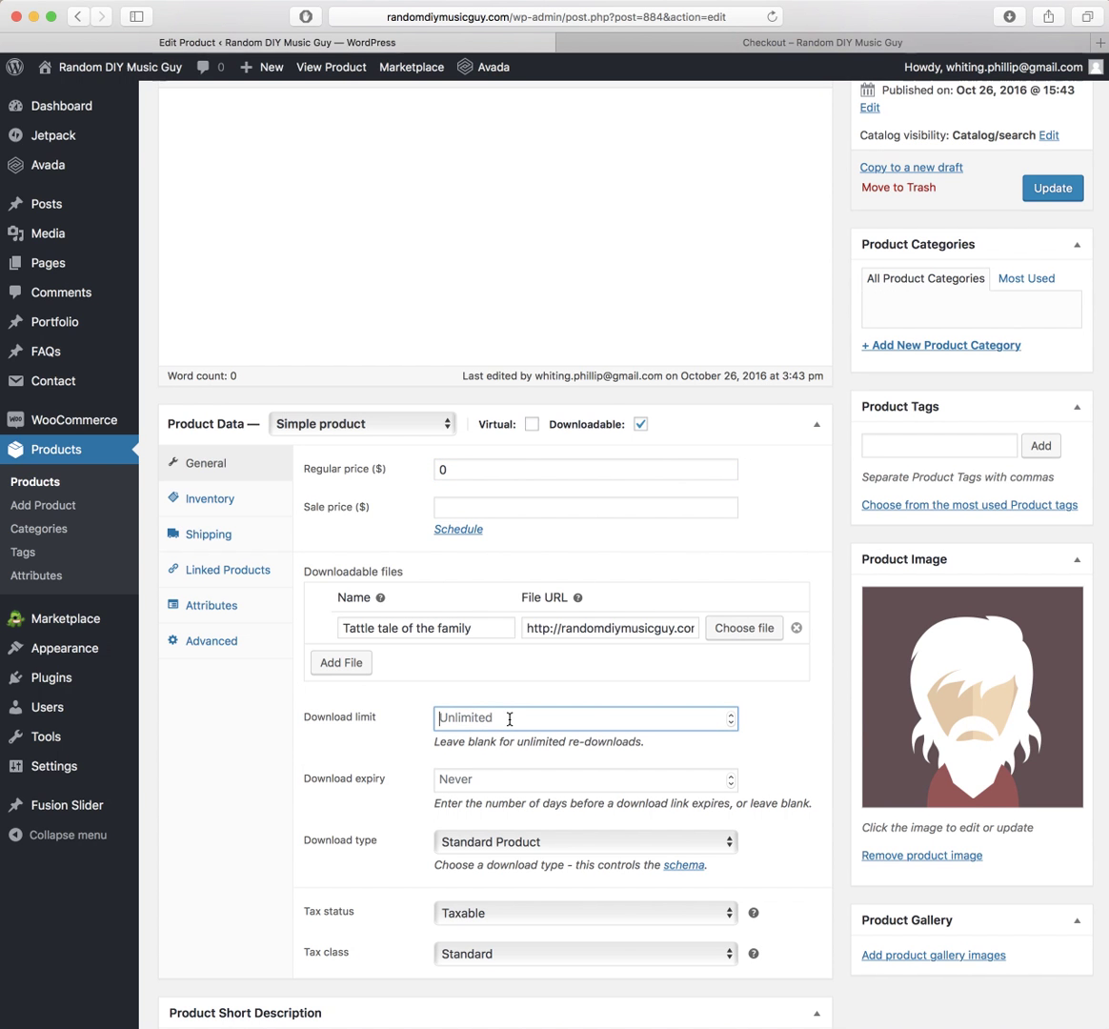
text(1)
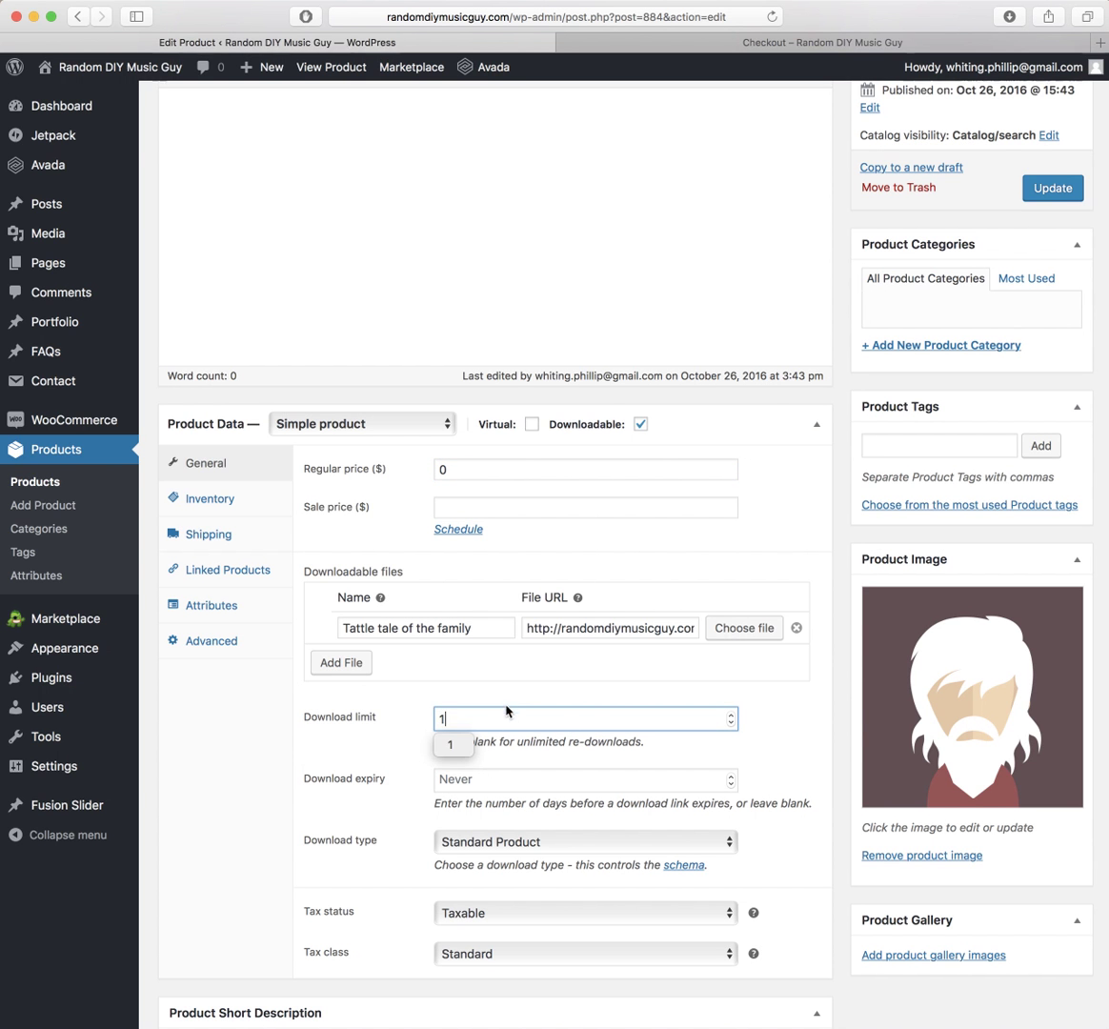
click(512, 692)
scroll(504, 739, up, 5)
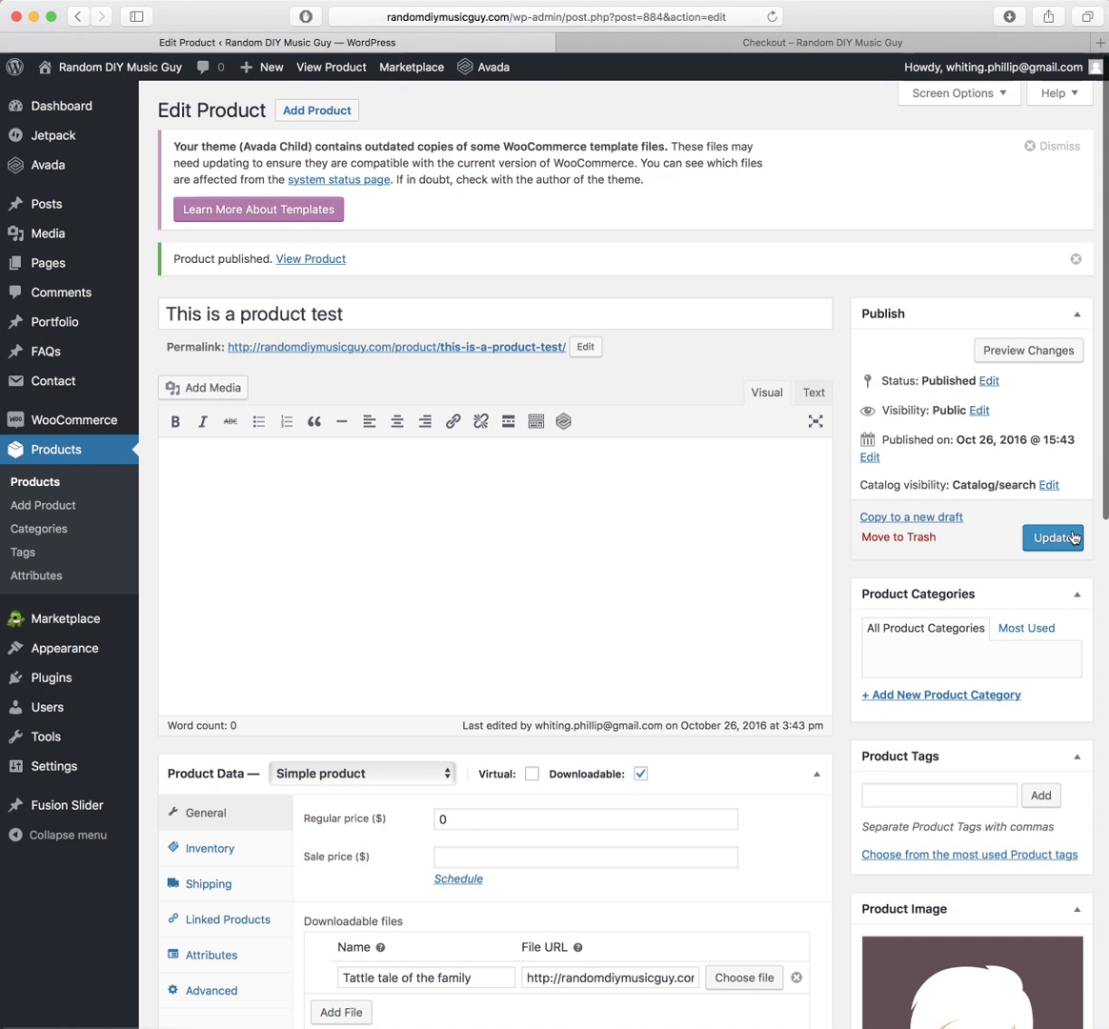
click(1036, 539)
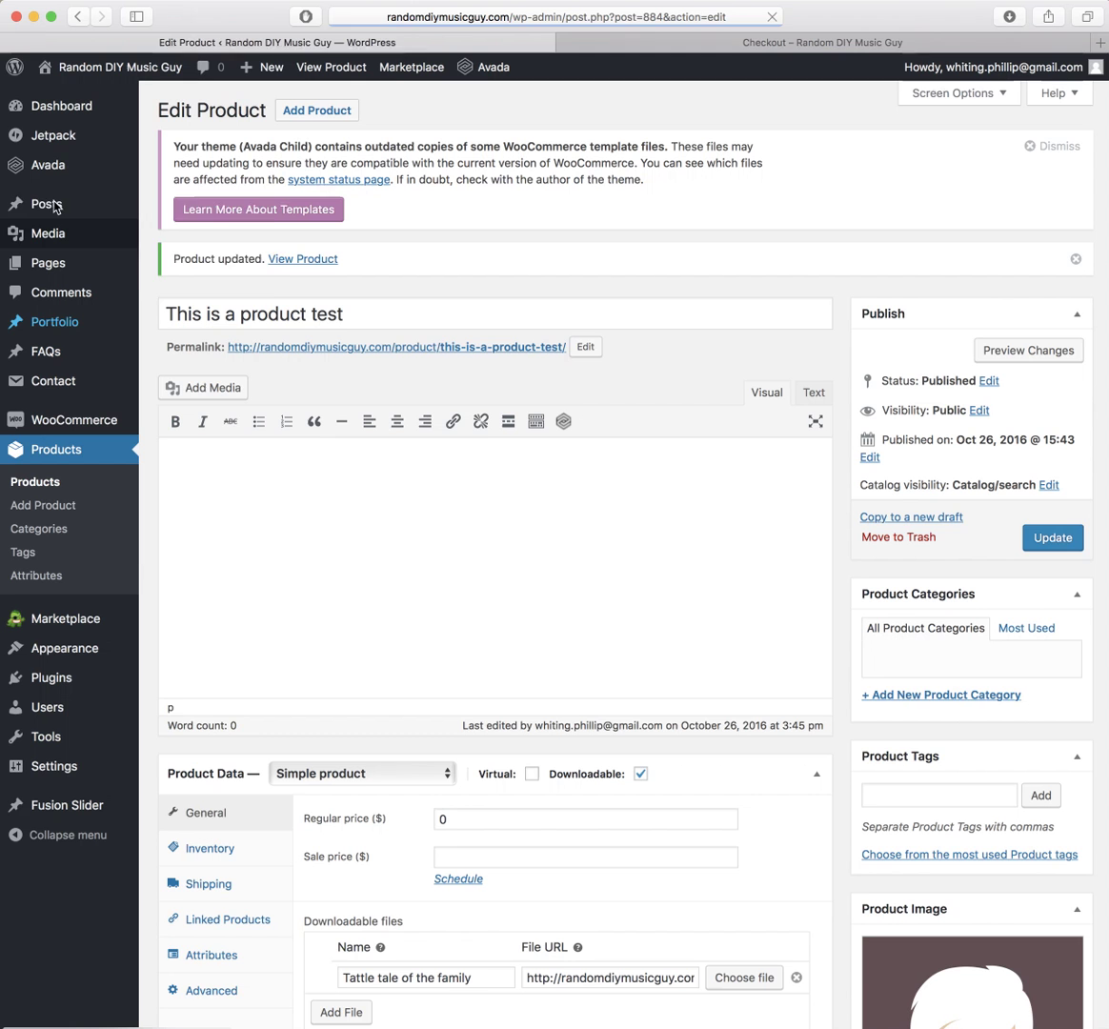
Step: Start a new blog post titled 'Test Post'
mouse_move(49, 205)
click(175, 232)
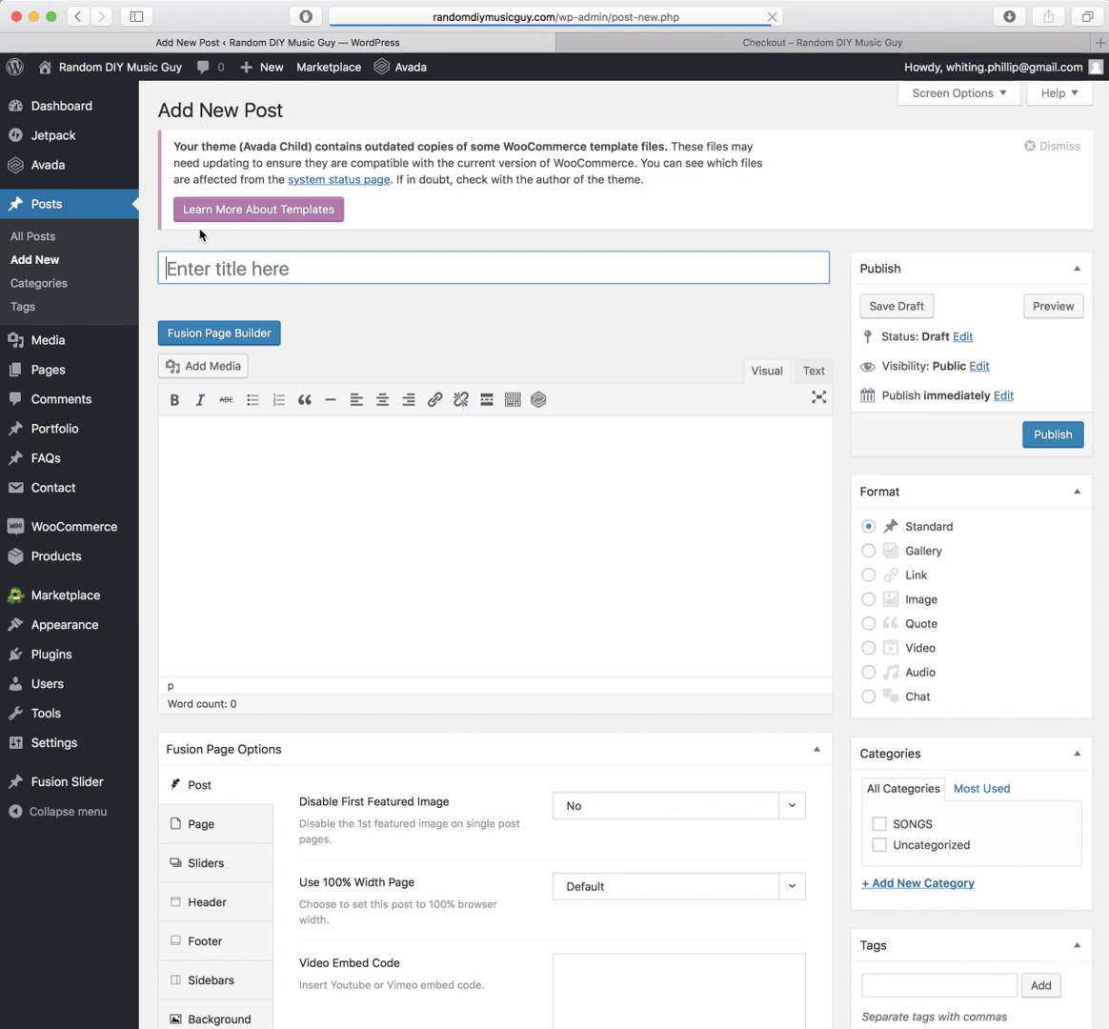
text(Test Post)
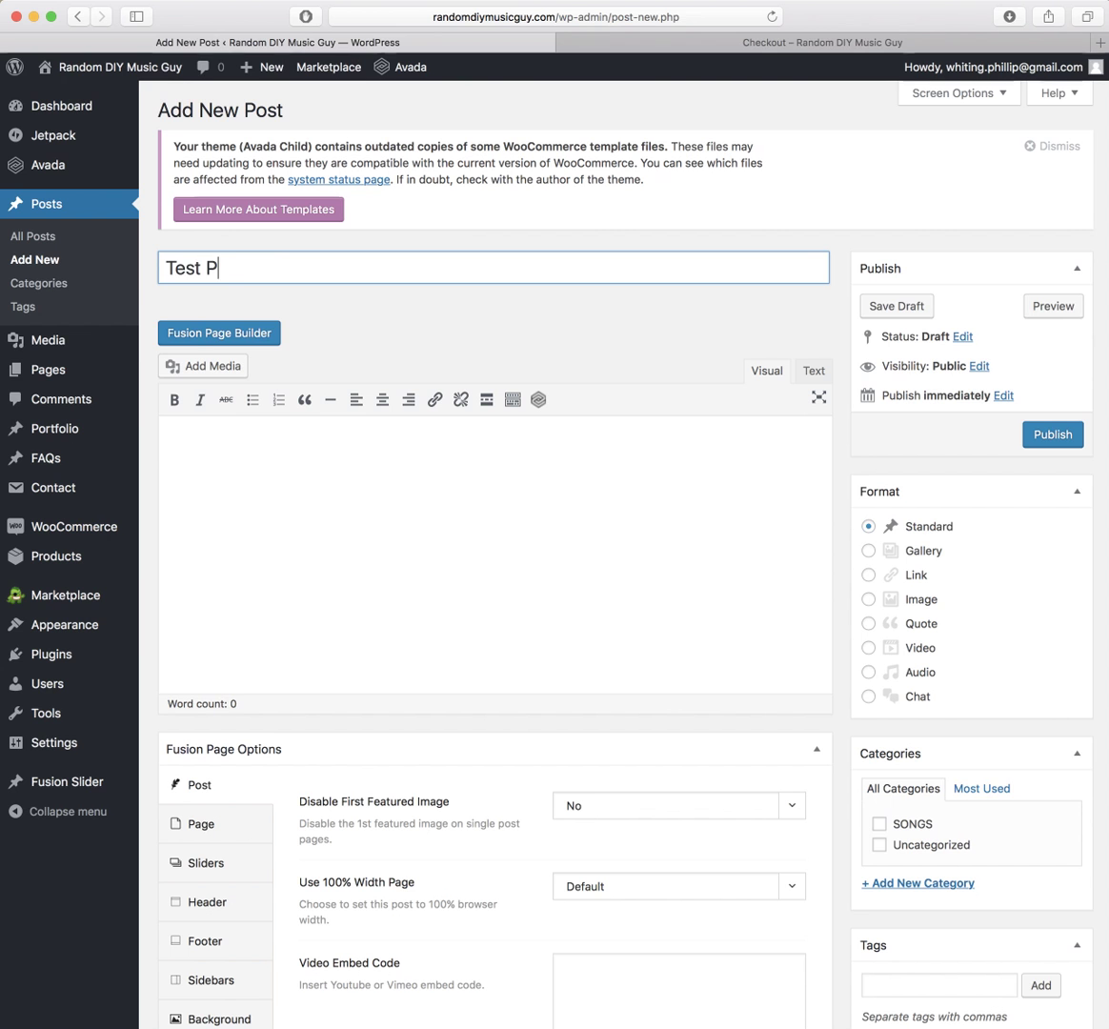
click(384, 530)
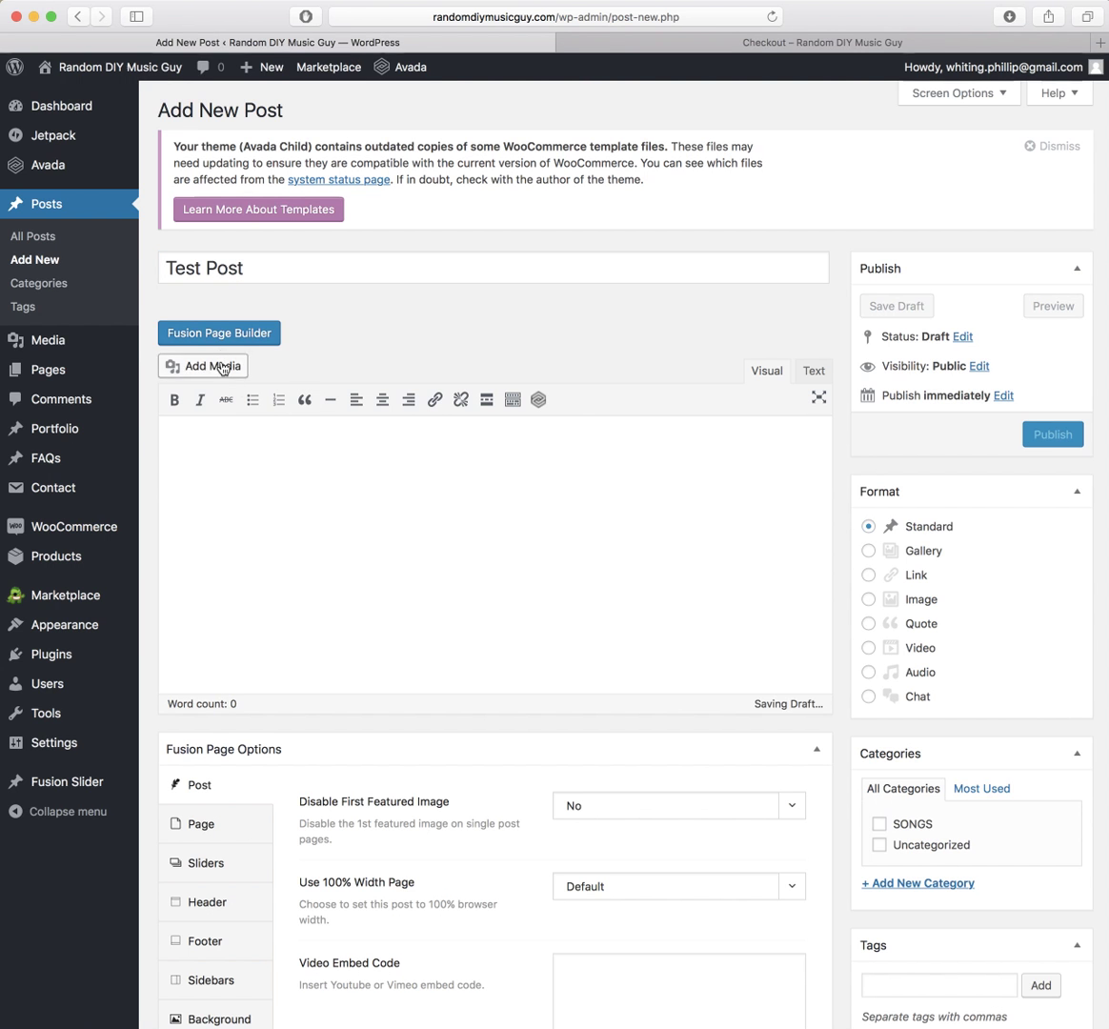
Step: Switch to the Fusion builder and drop an Image Frame into a new Full Width Container
click(231, 332)
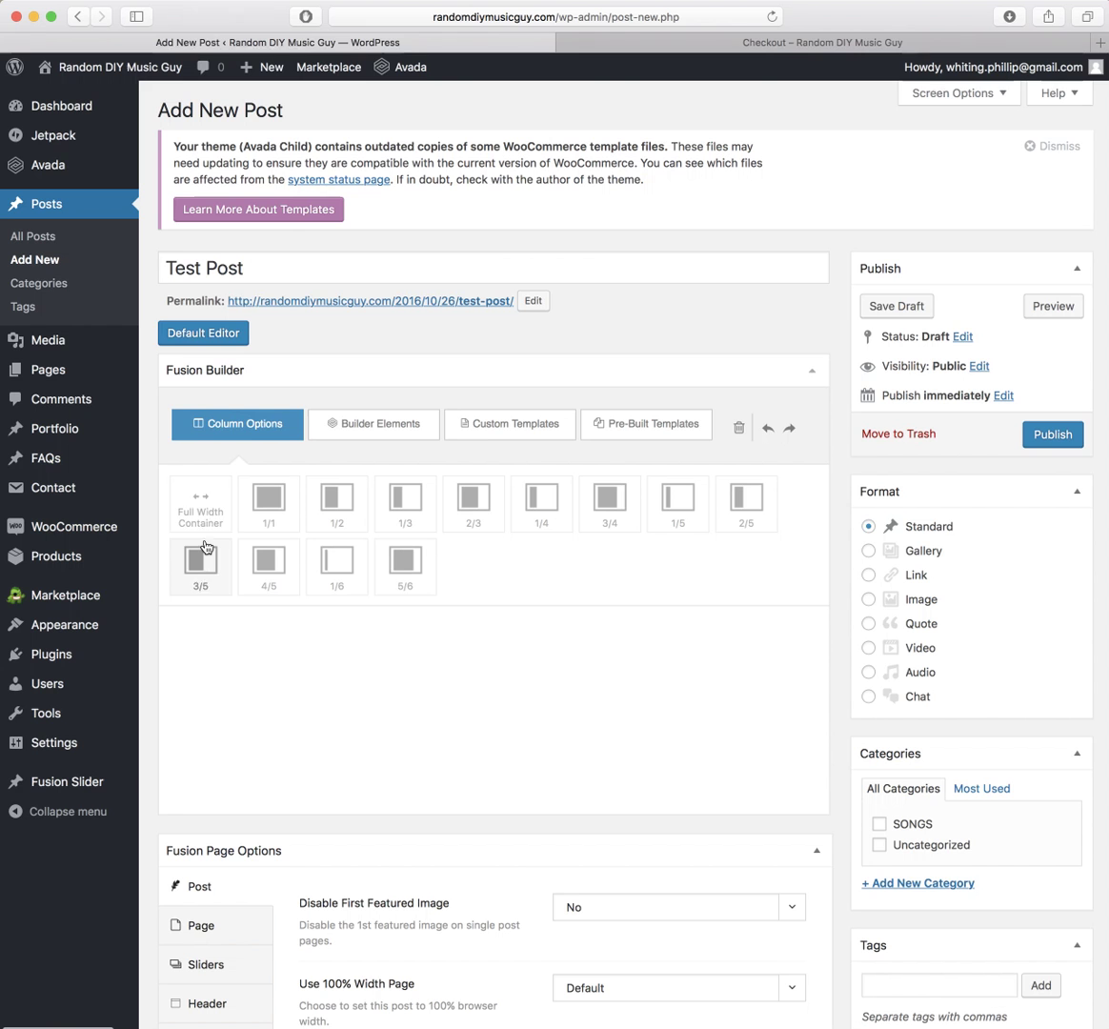
click(199, 513)
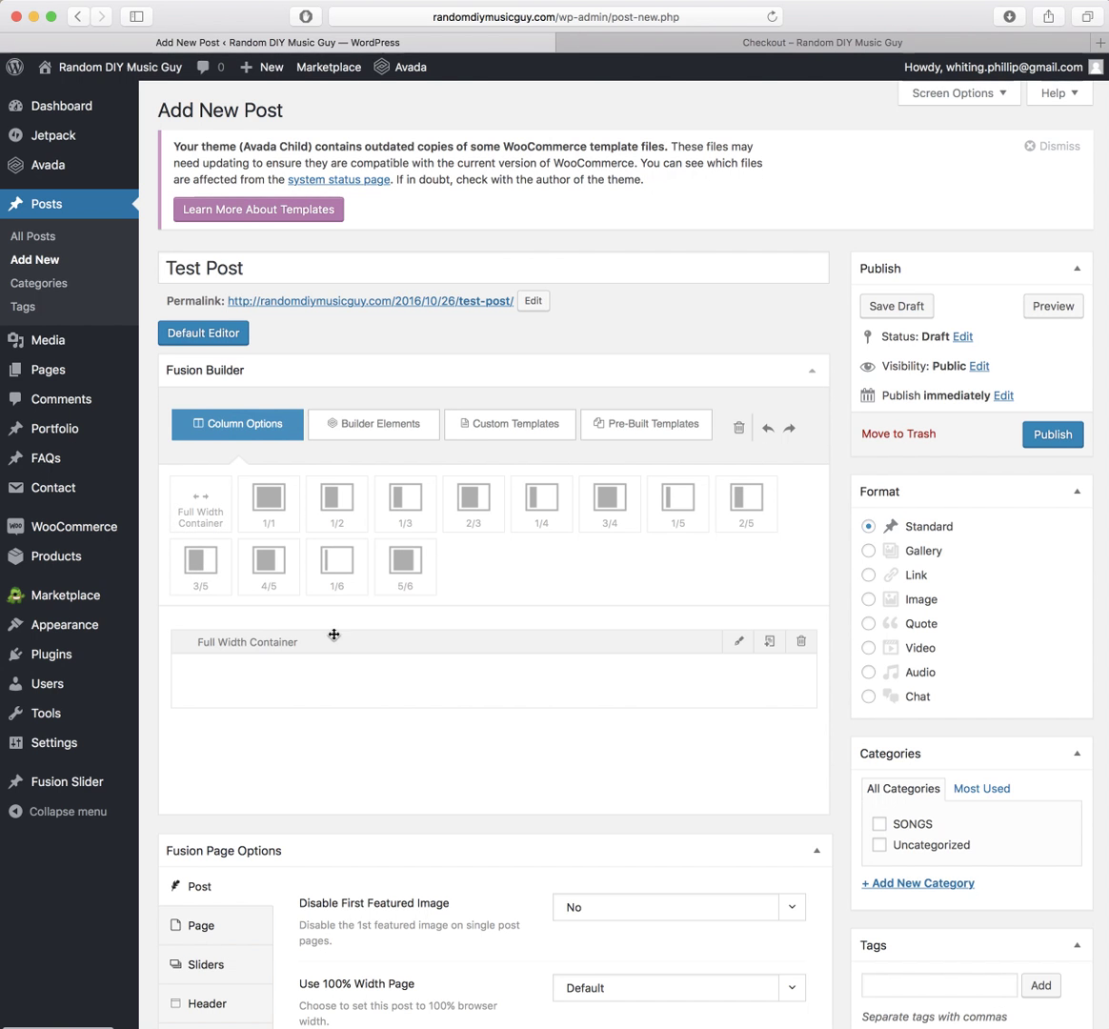
click(395, 425)
scroll(378, 496, down, 4)
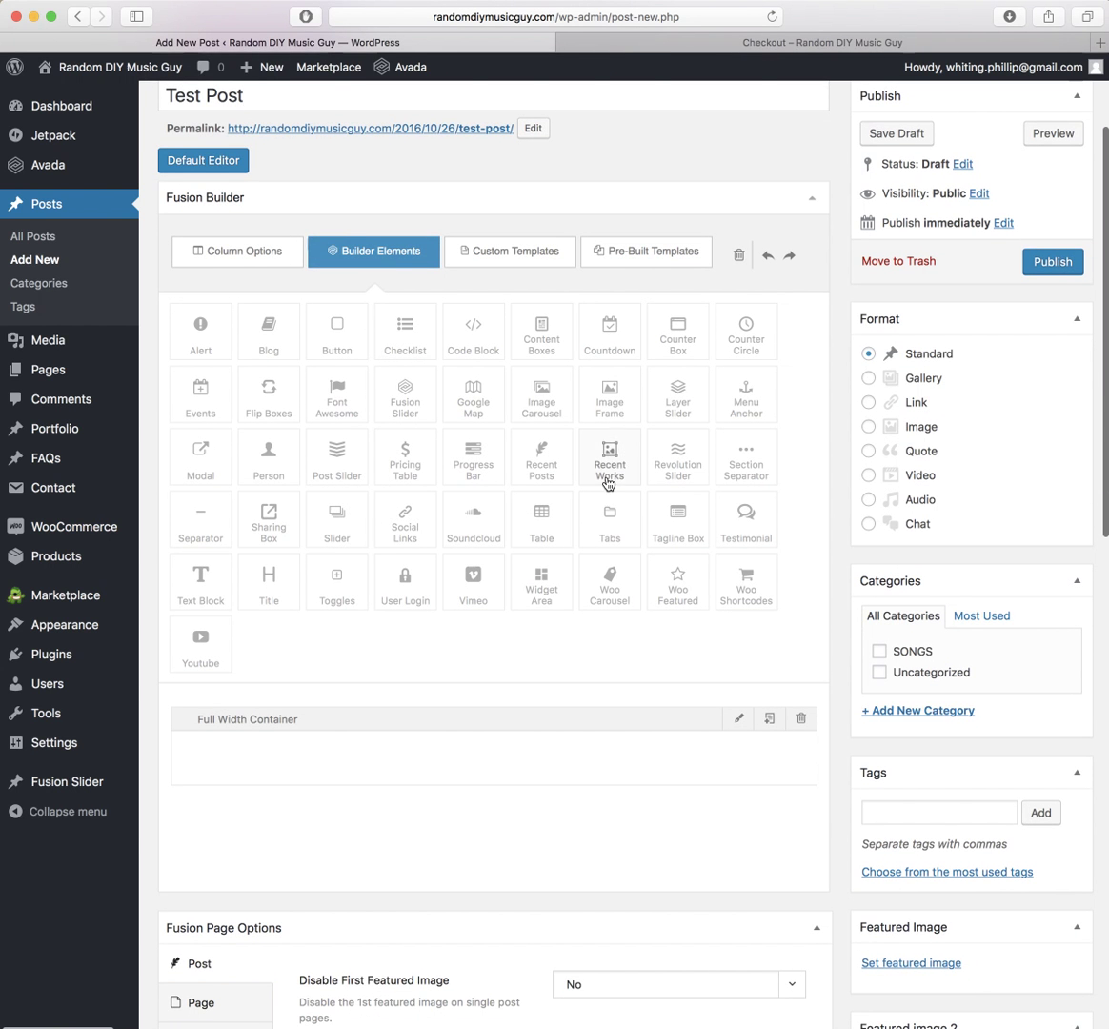
drag(609, 404, 534, 754)
Step: Put the megaphone picture blog12.jpg into the Image Frame and save the element
click(751, 758)
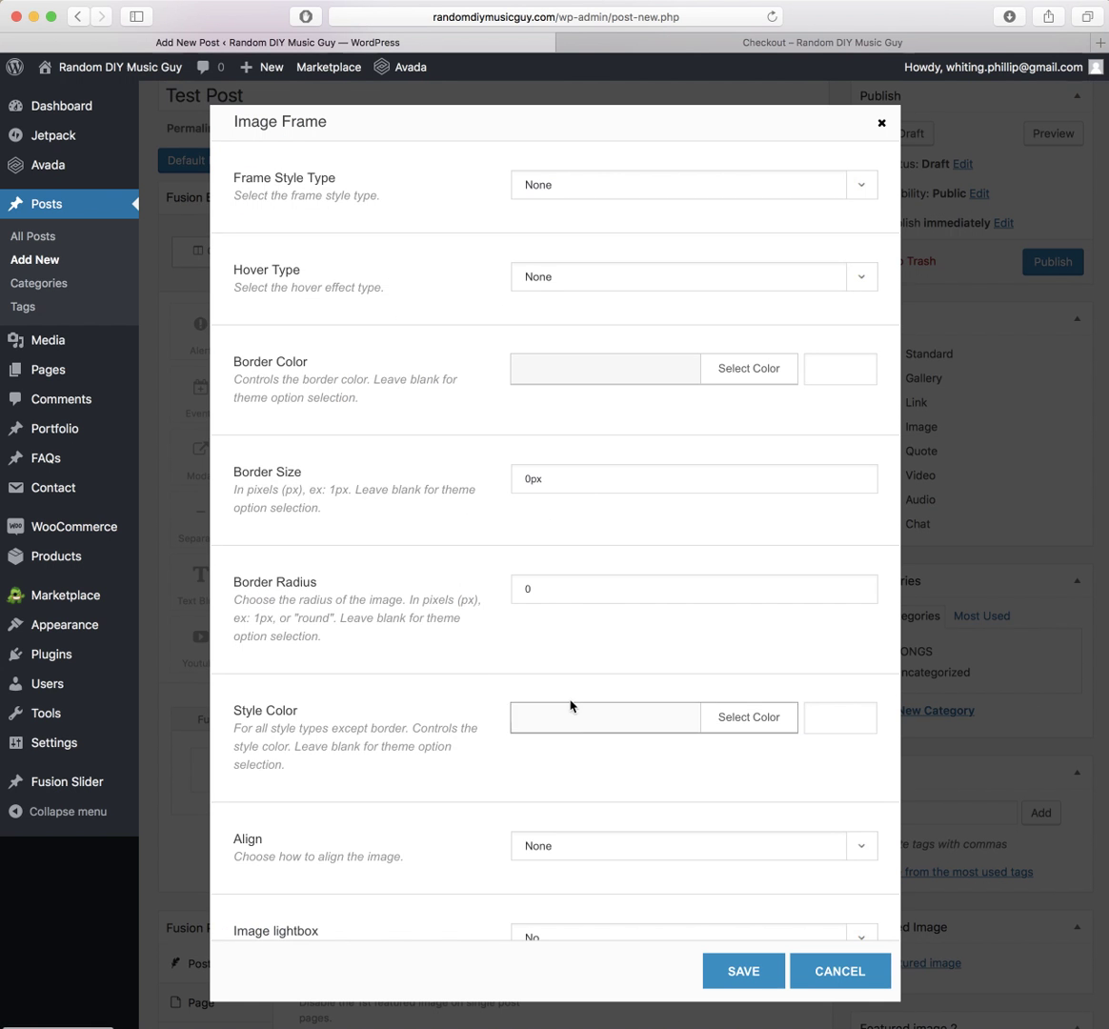
scroll(420, 656, down, 3)
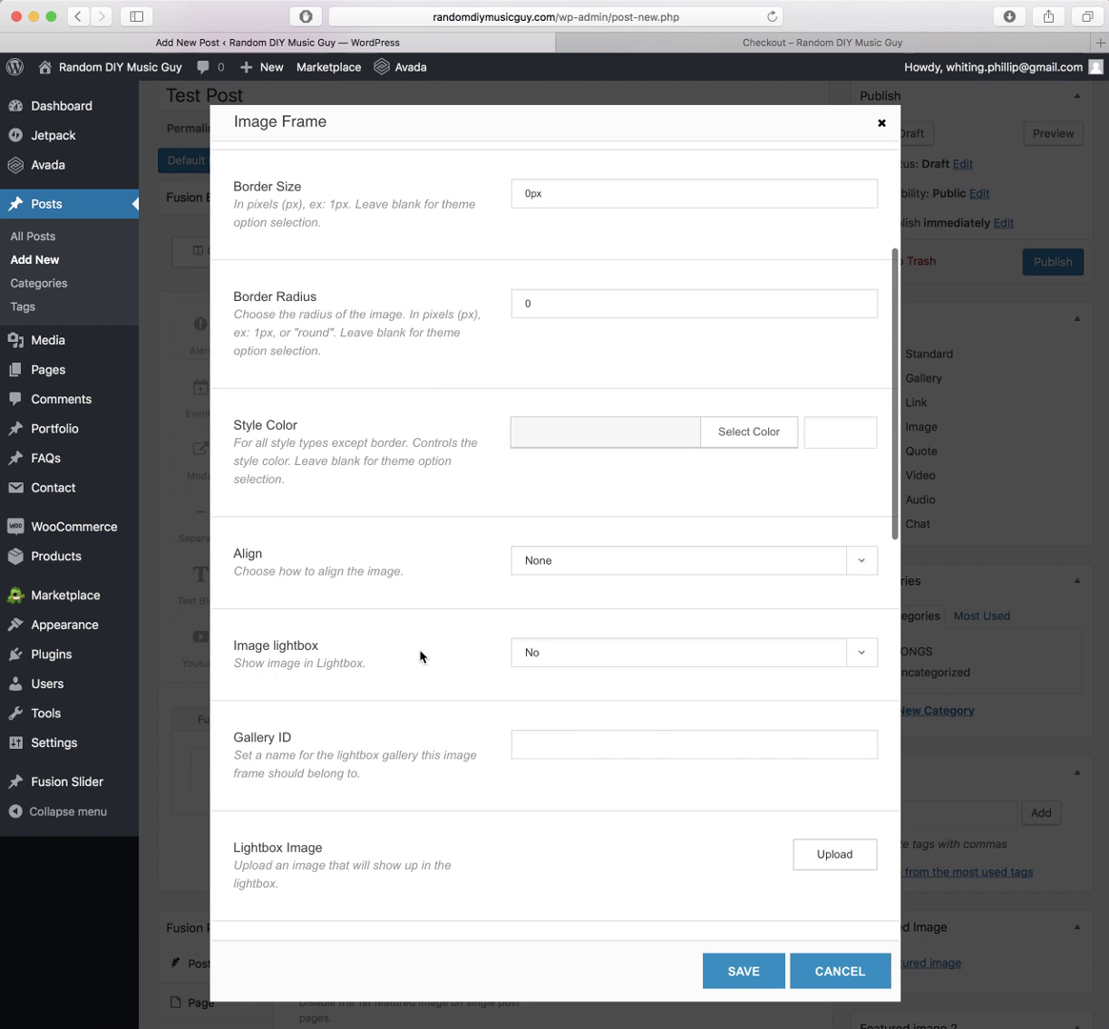
scroll(421, 657, down, 3)
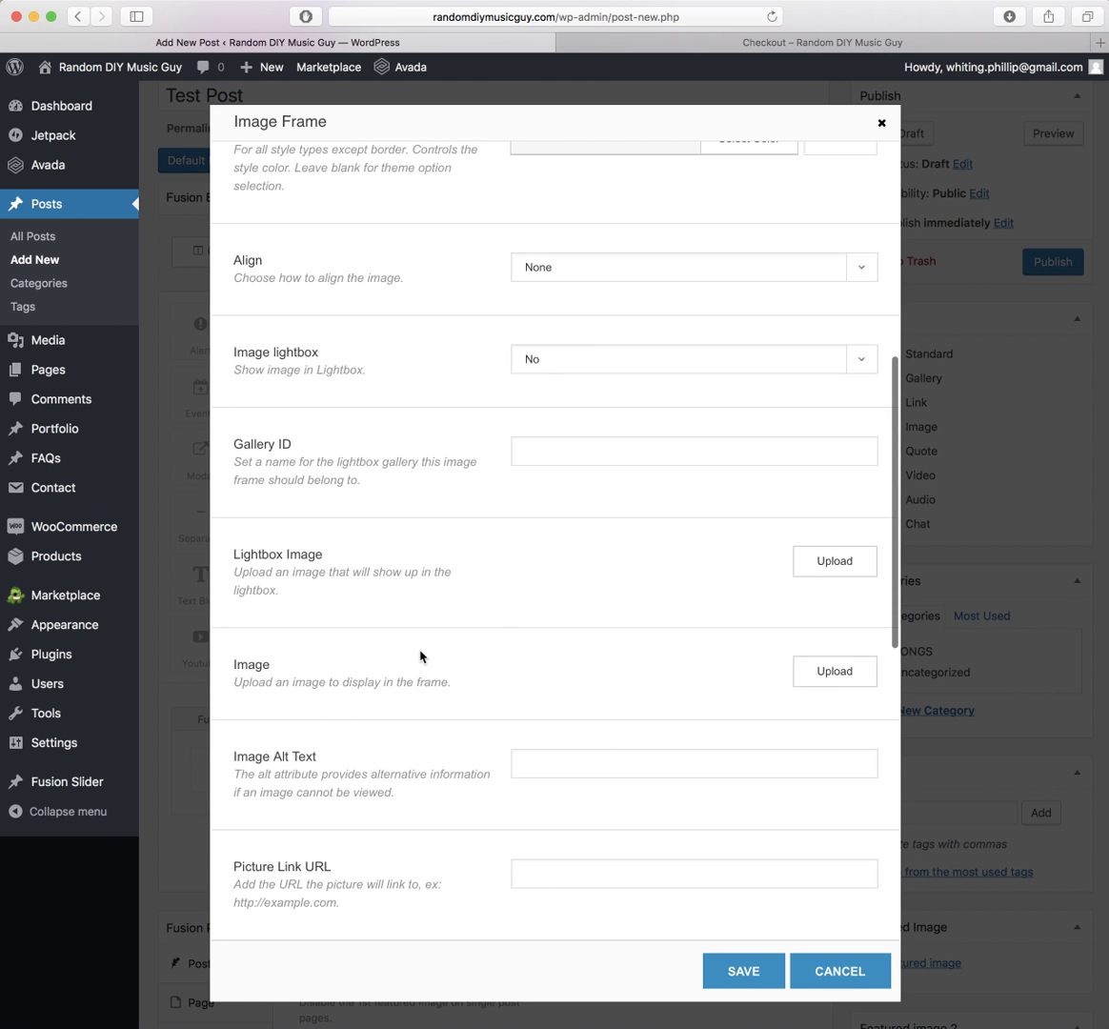
click(834, 671)
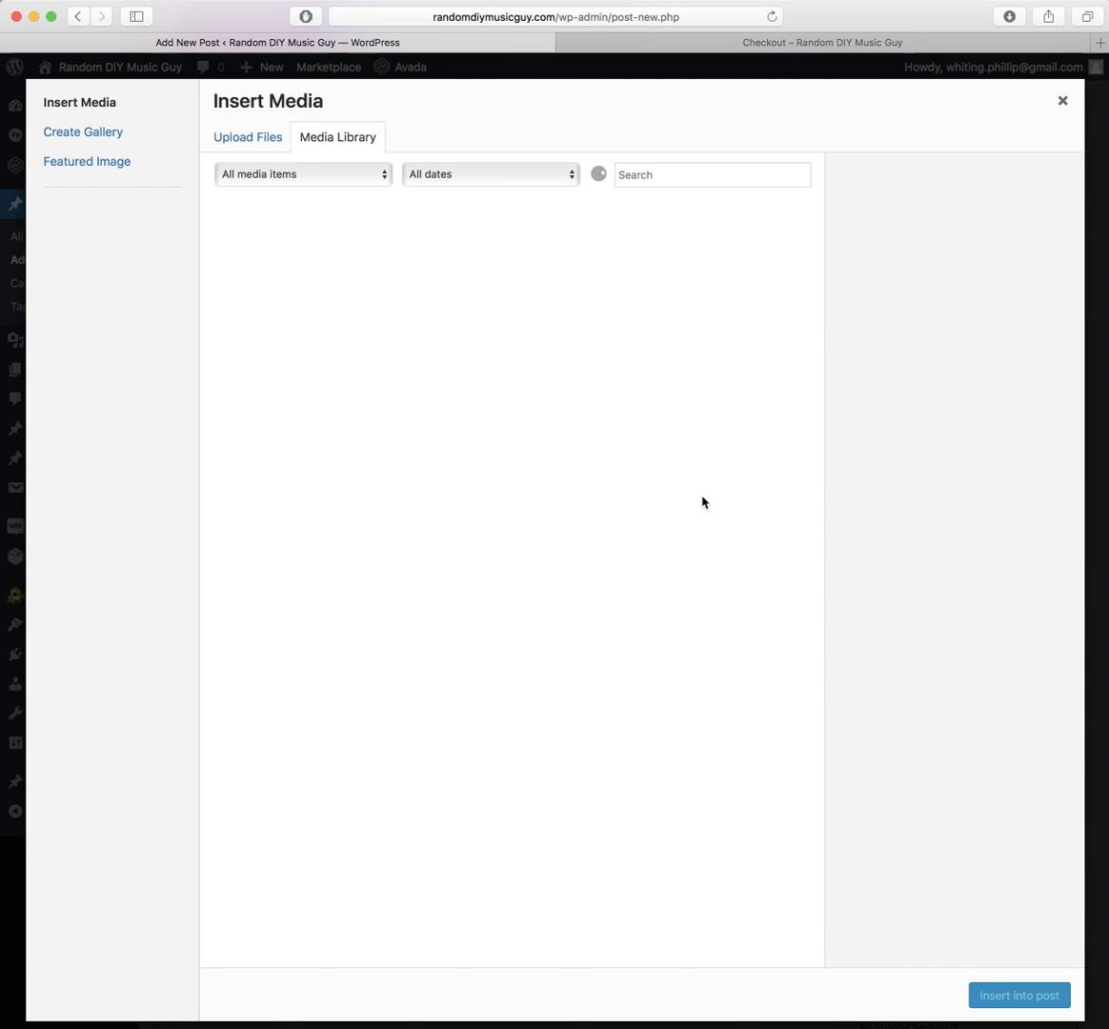
scroll(562, 664, down, 3)
scroll(562, 664, down, 10)
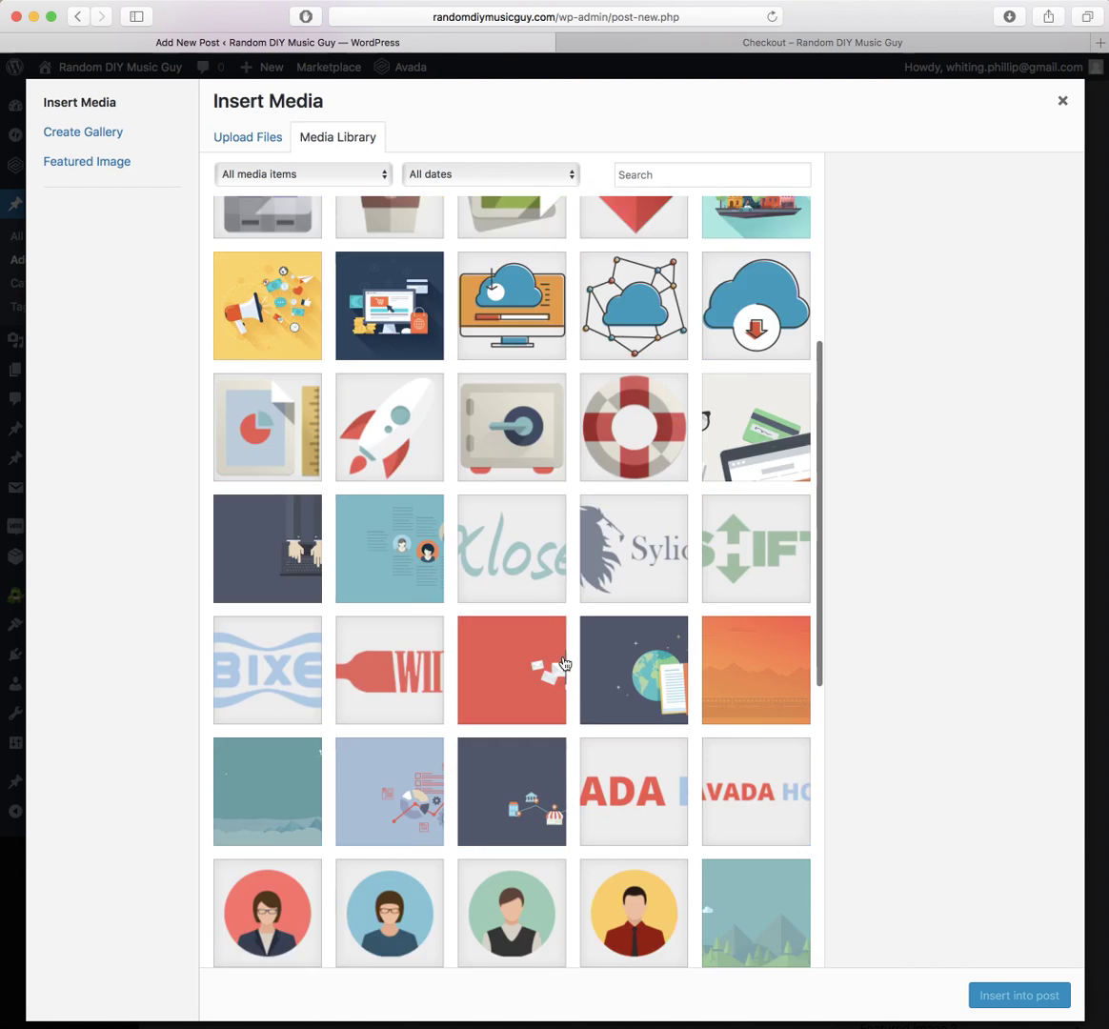
click(398, 678)
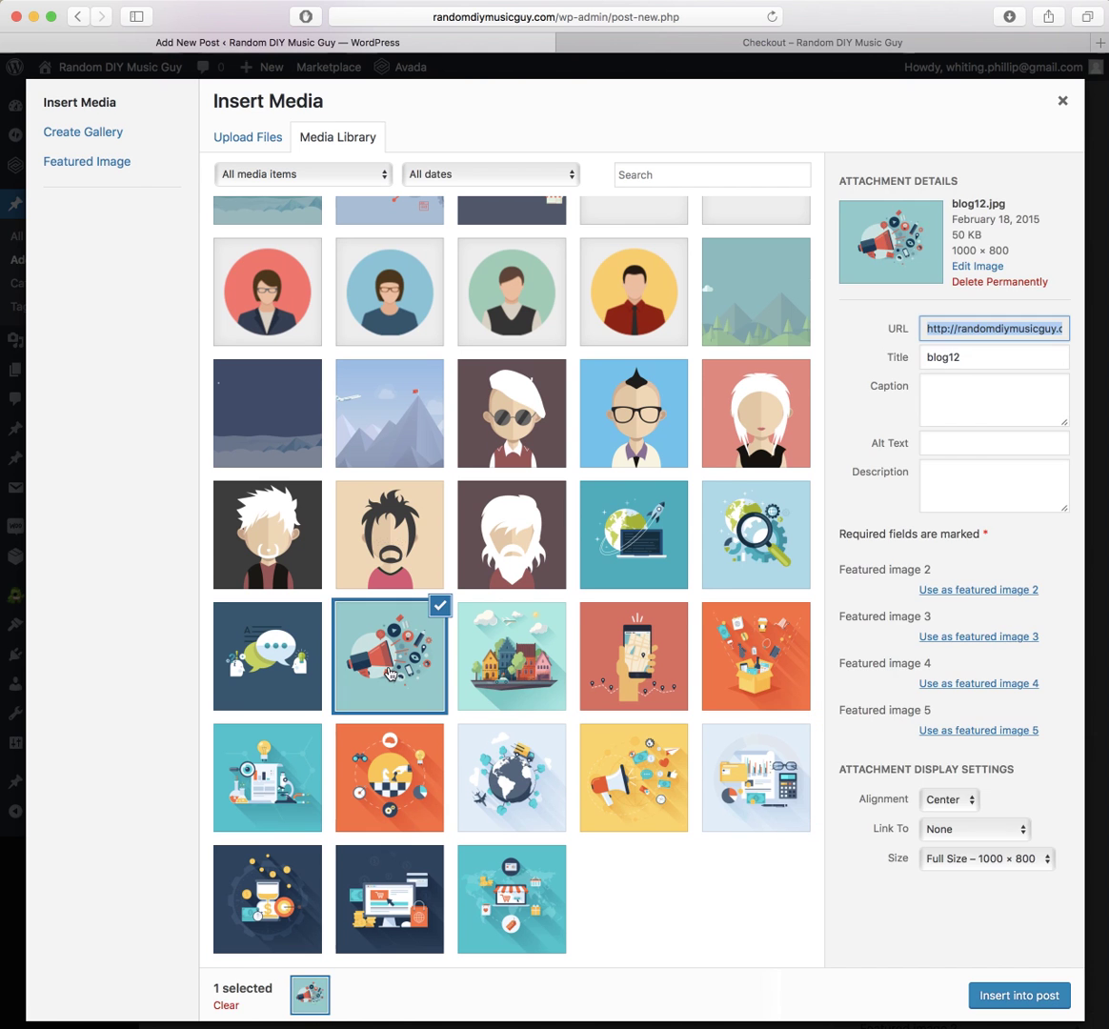
click(1018, 995)
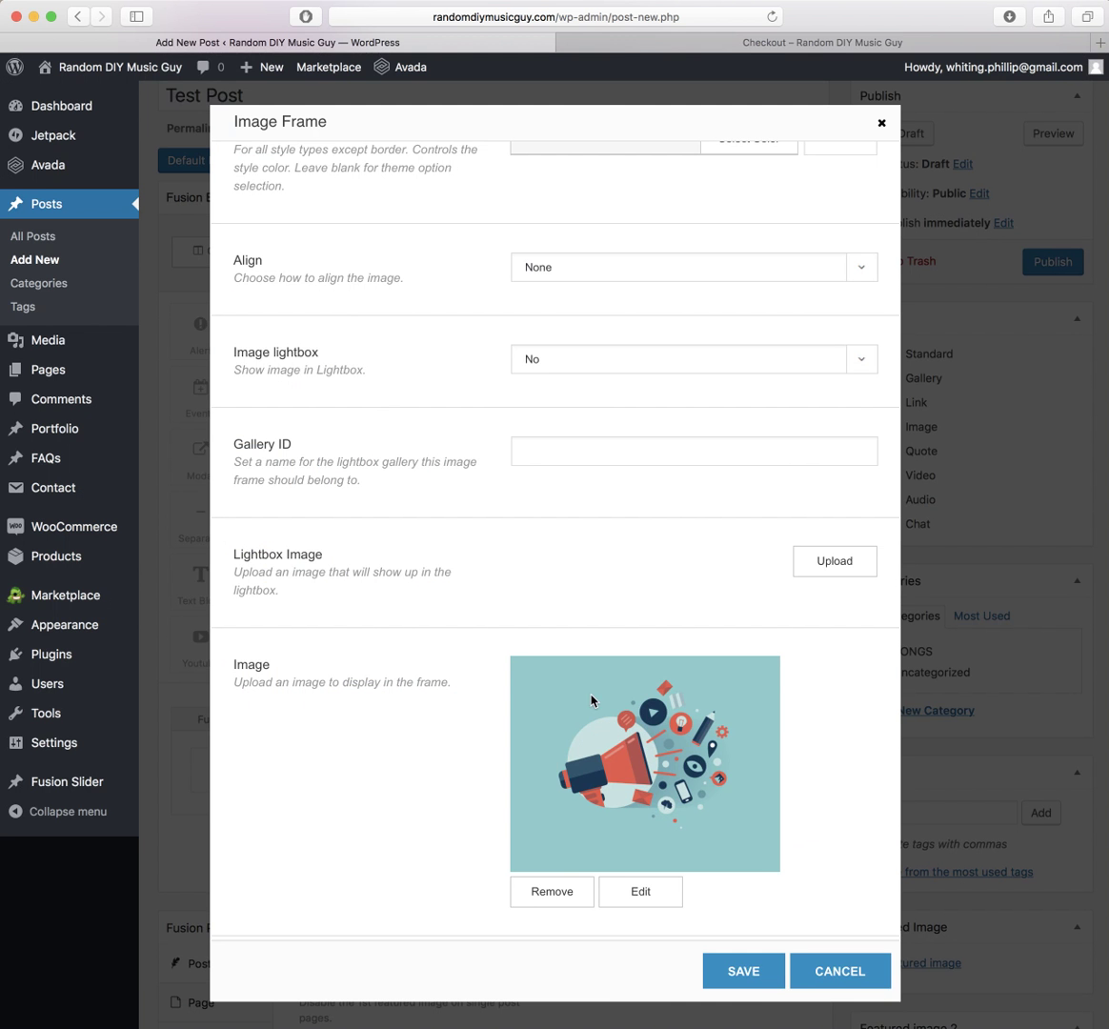
click(752, 979)
scroll(480, 663, up, 4)
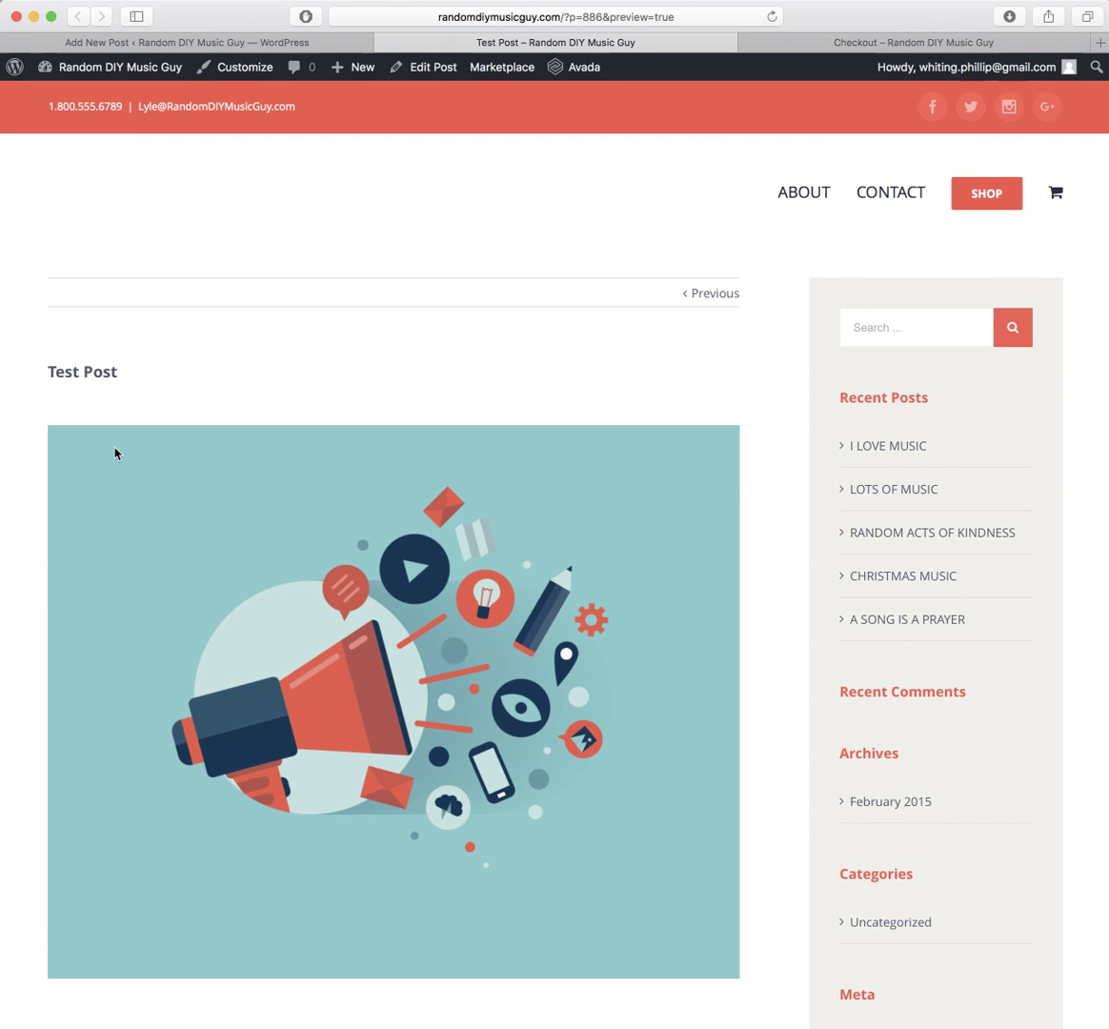
scroll(211, 522, down, 5)
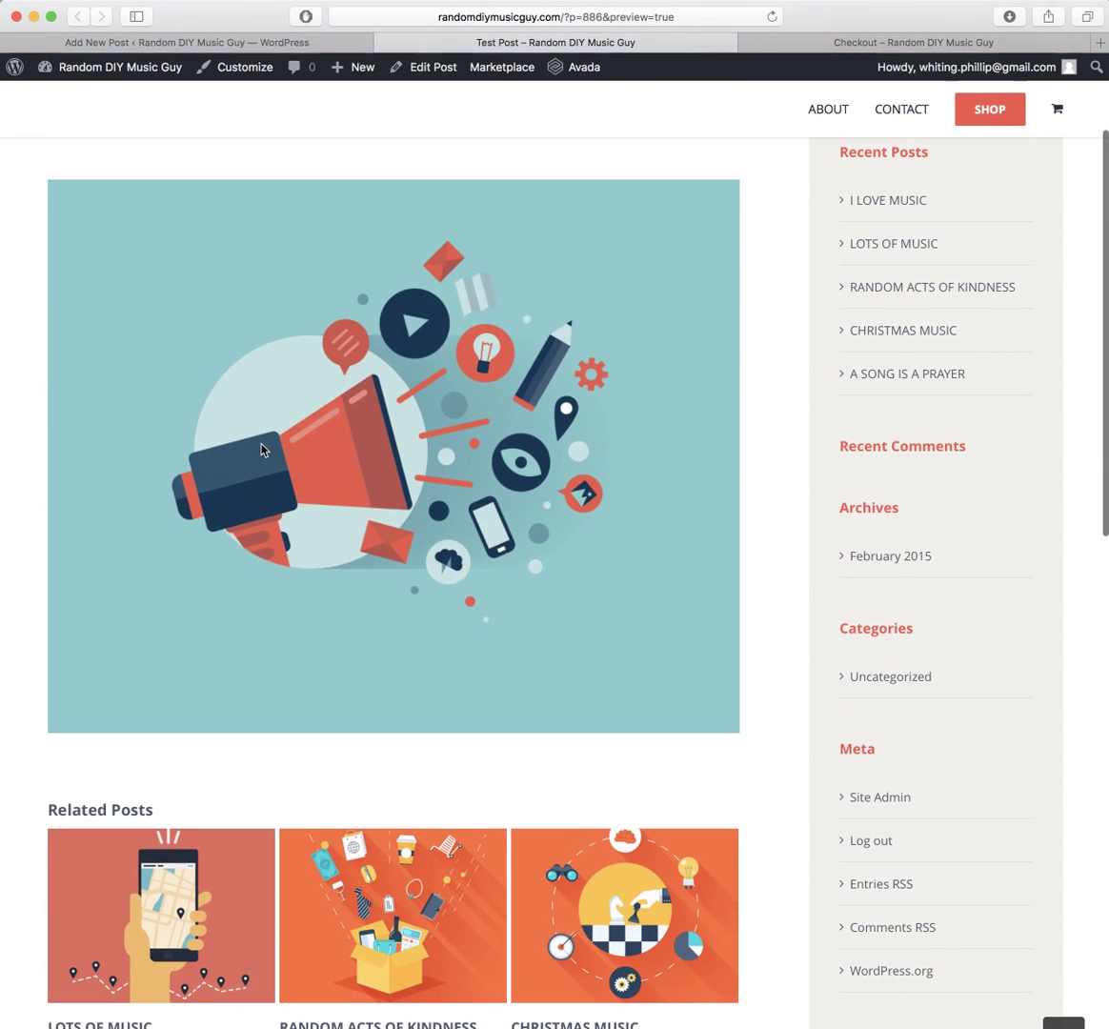
scroll(286, 410, up, 5)
Step: Drop a Youtube element into the Full Width Container below the Image Frame and open its settings
click(172, 47)
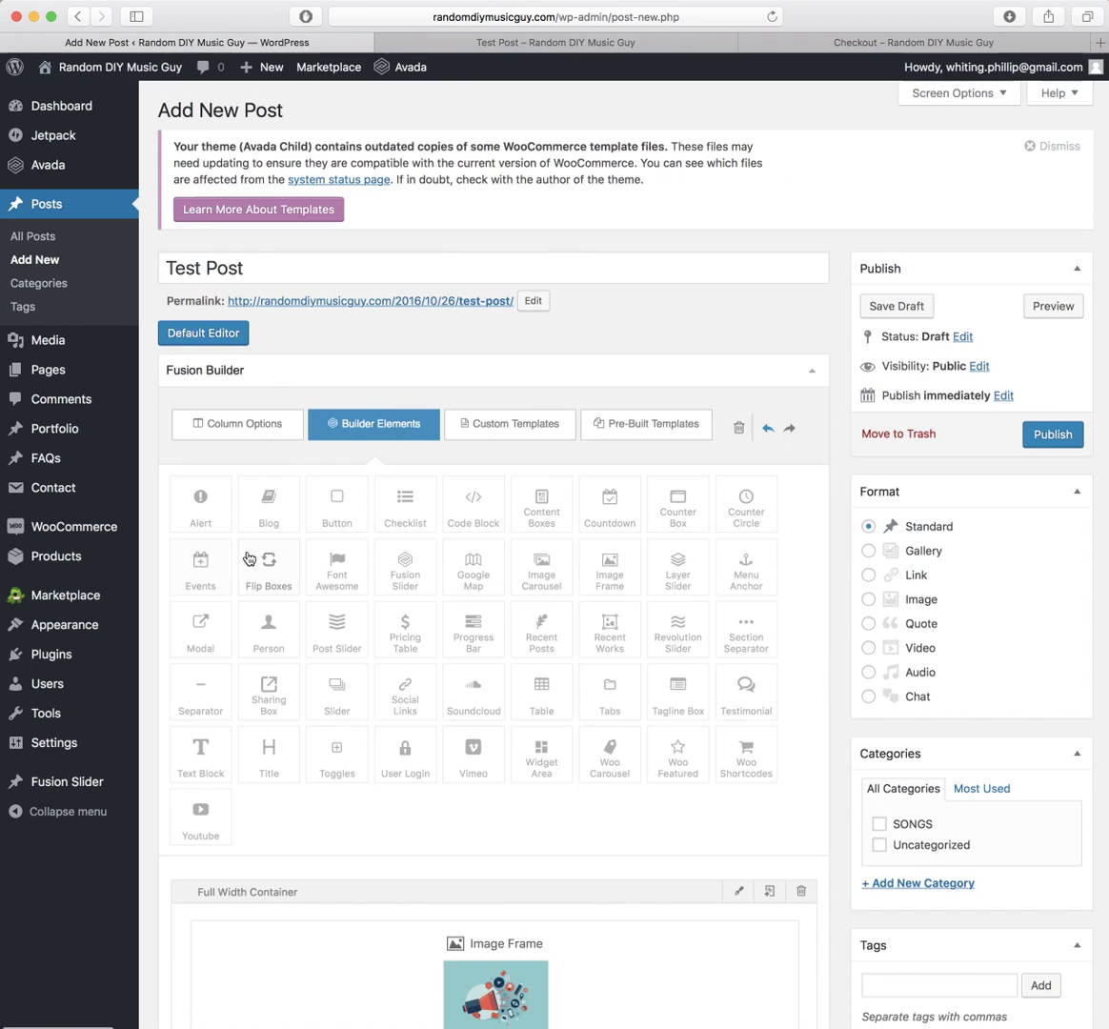
scroll(254, 553, down, 5)
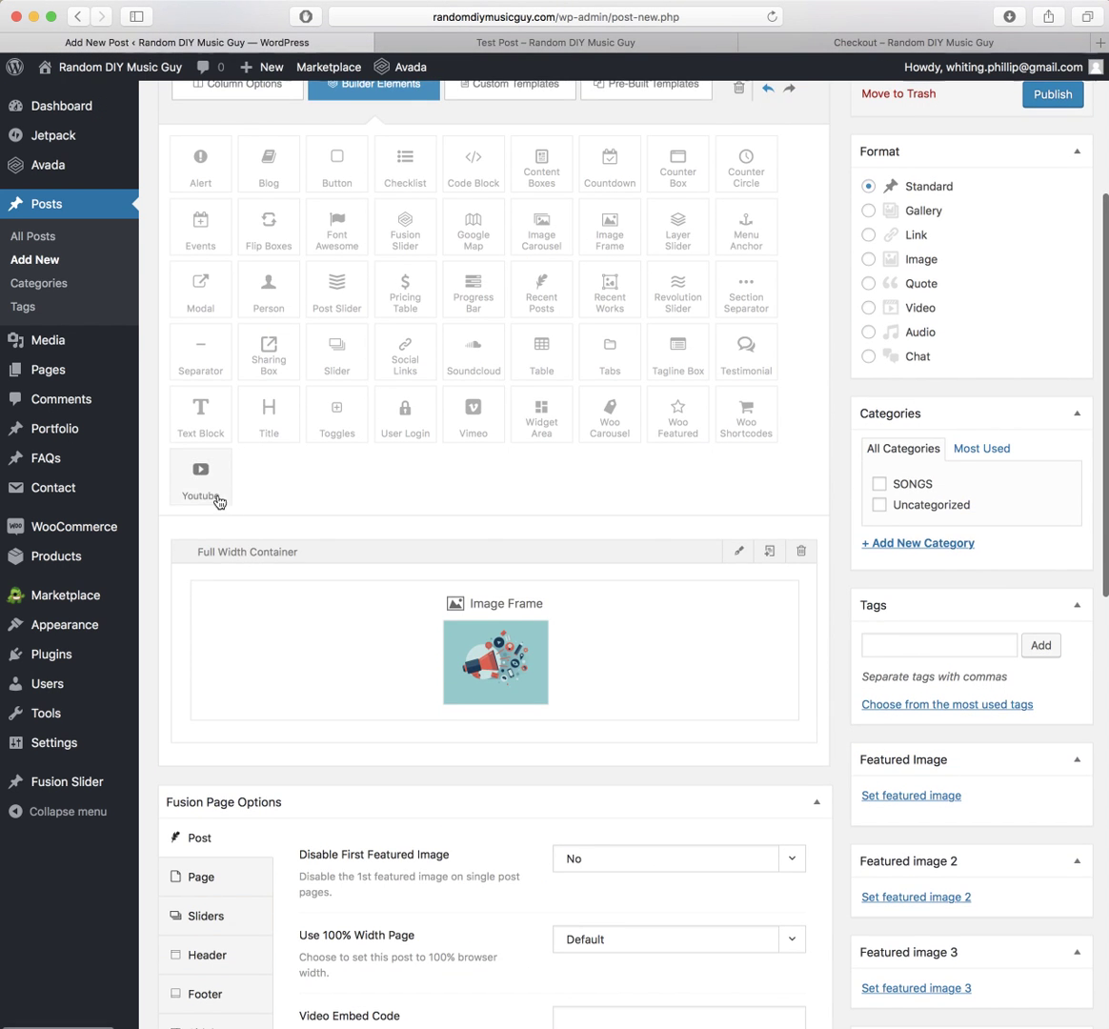
drag(195, 476, 382, 730)
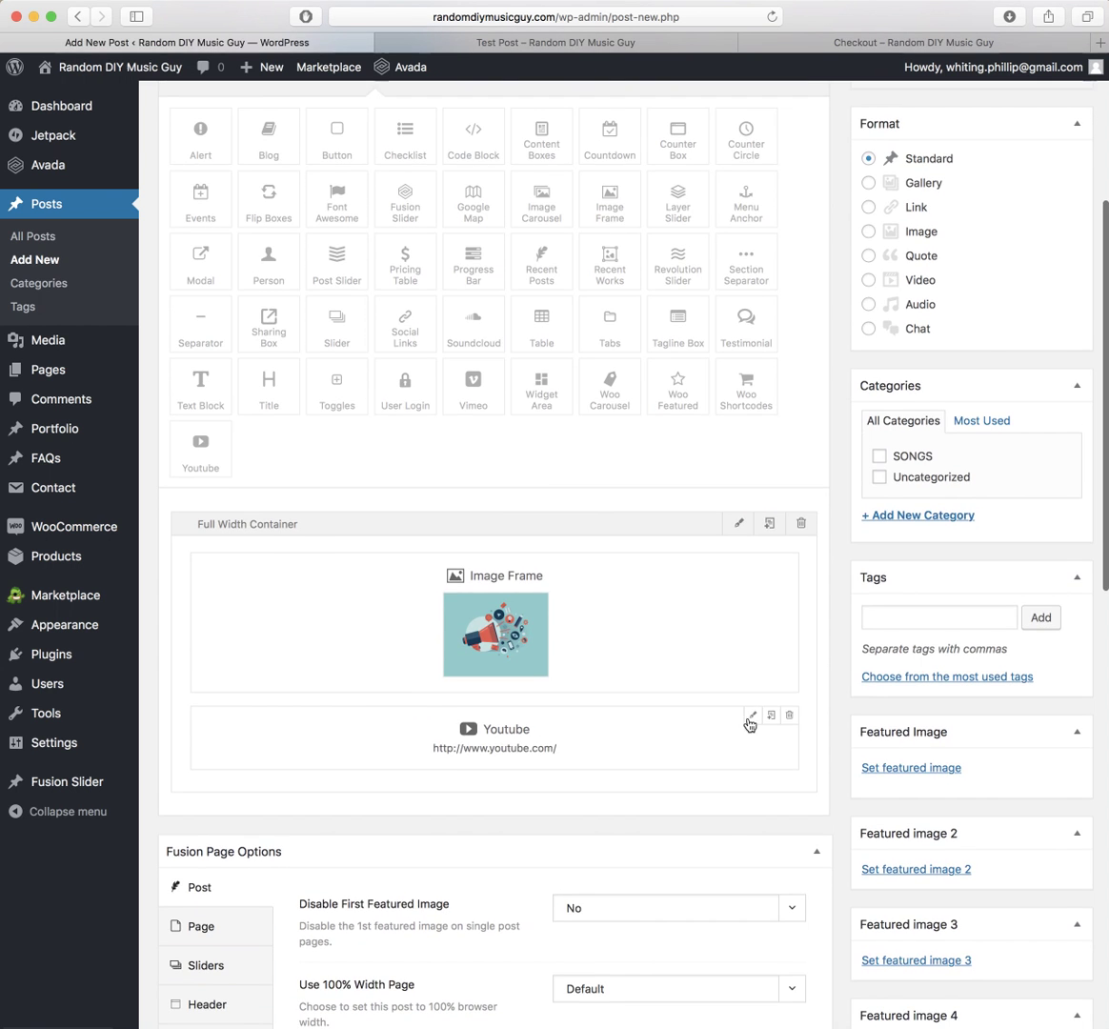
click(747, 714)
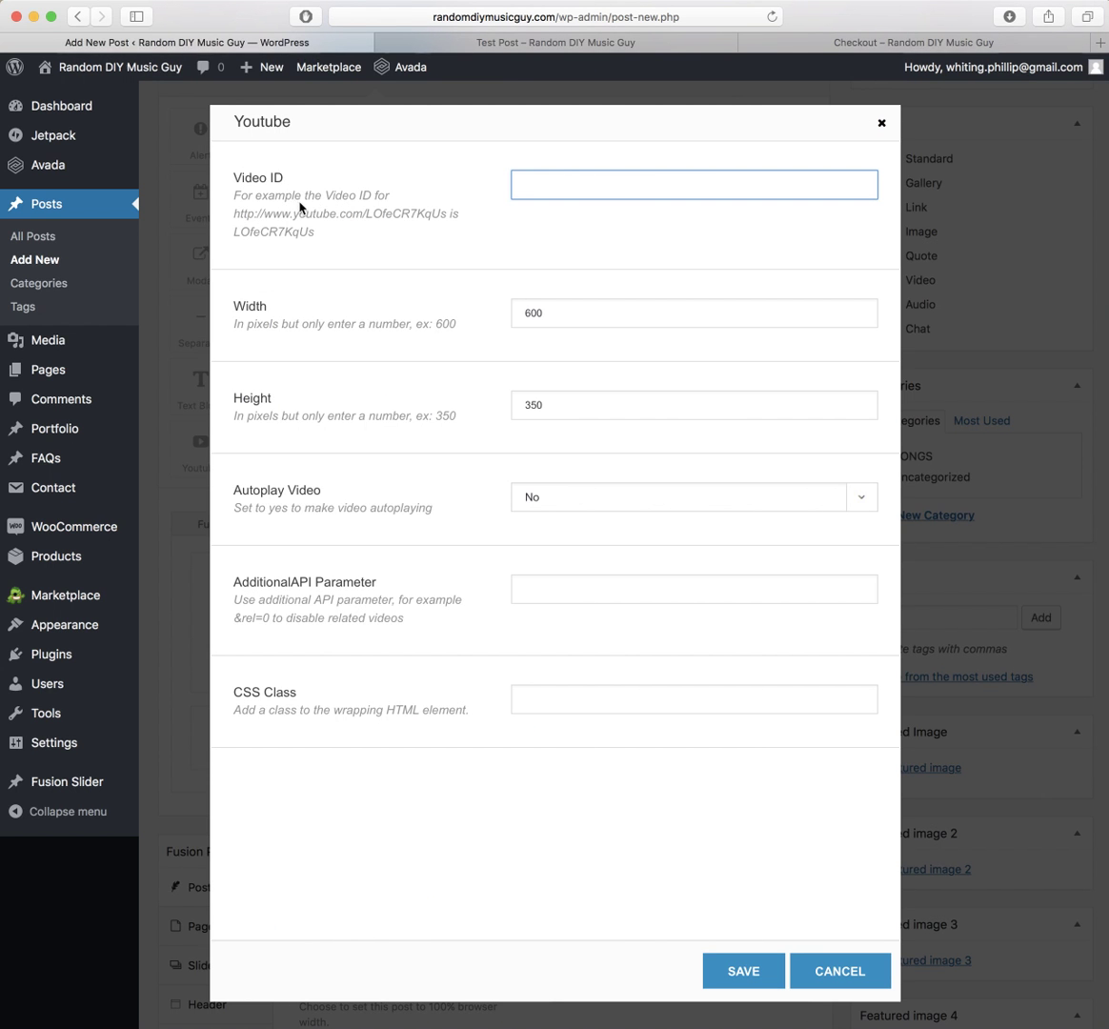
Step: In a new tab, open the FROZEN - Let It Go Sing-along video on youtube.com
key(super+t)
text(yout)
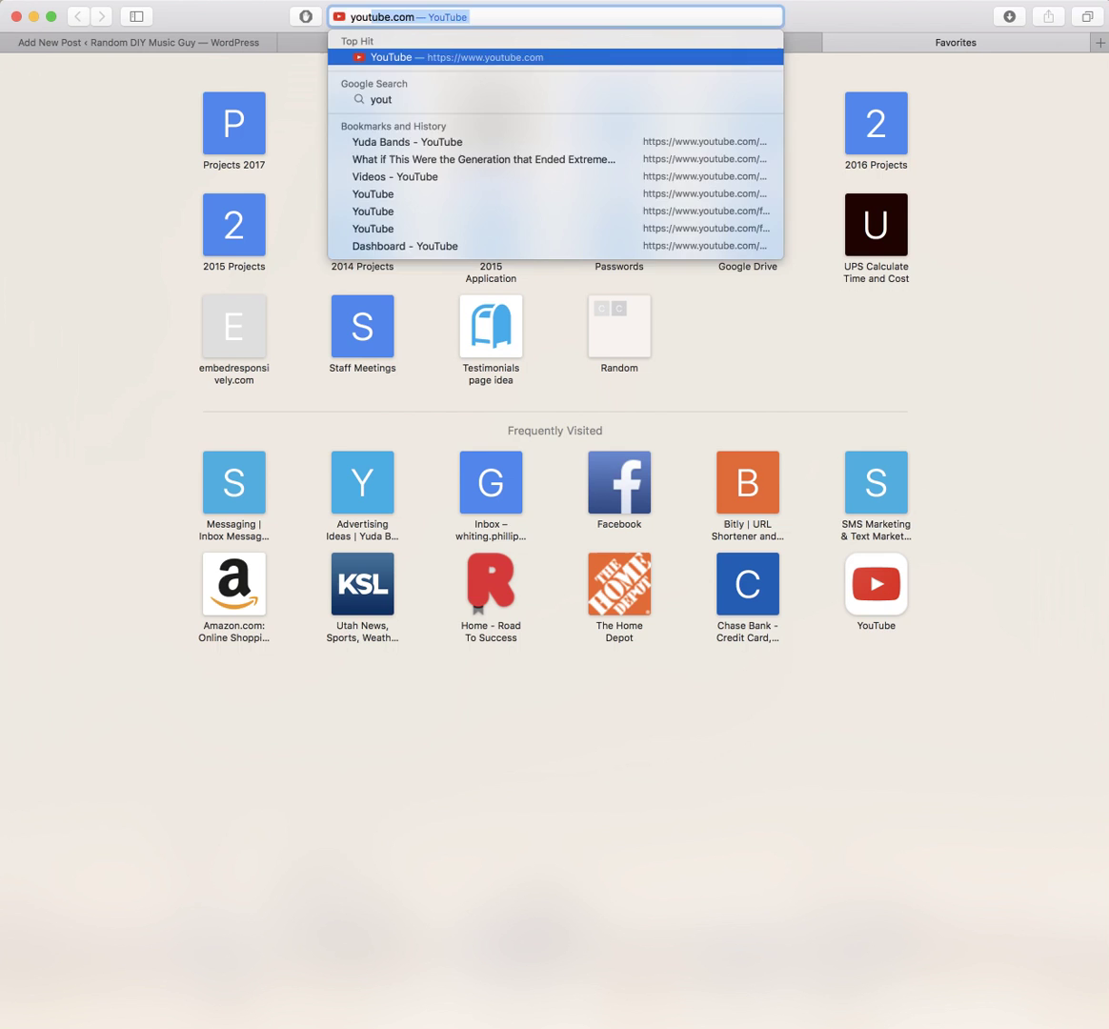
key(Return)
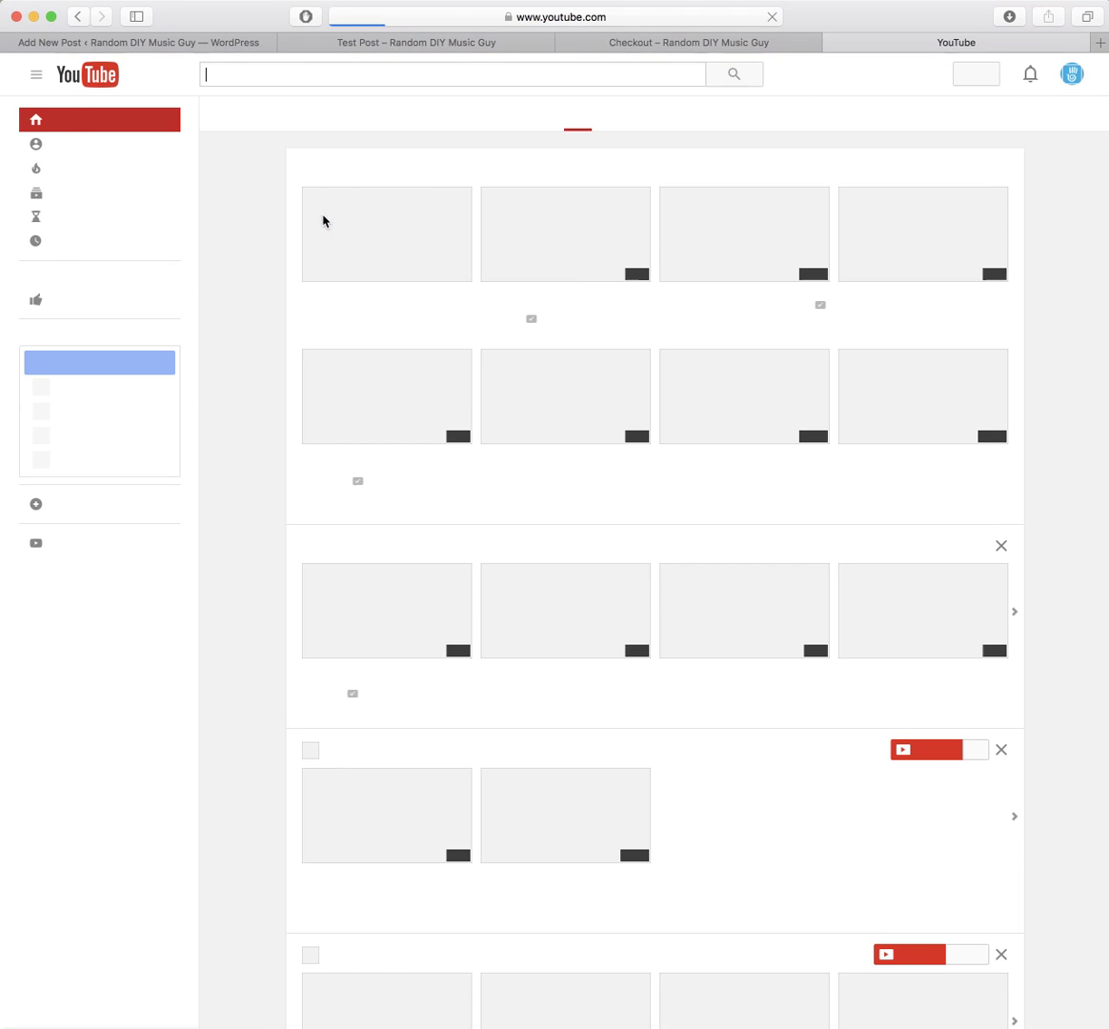
click(551, 226)
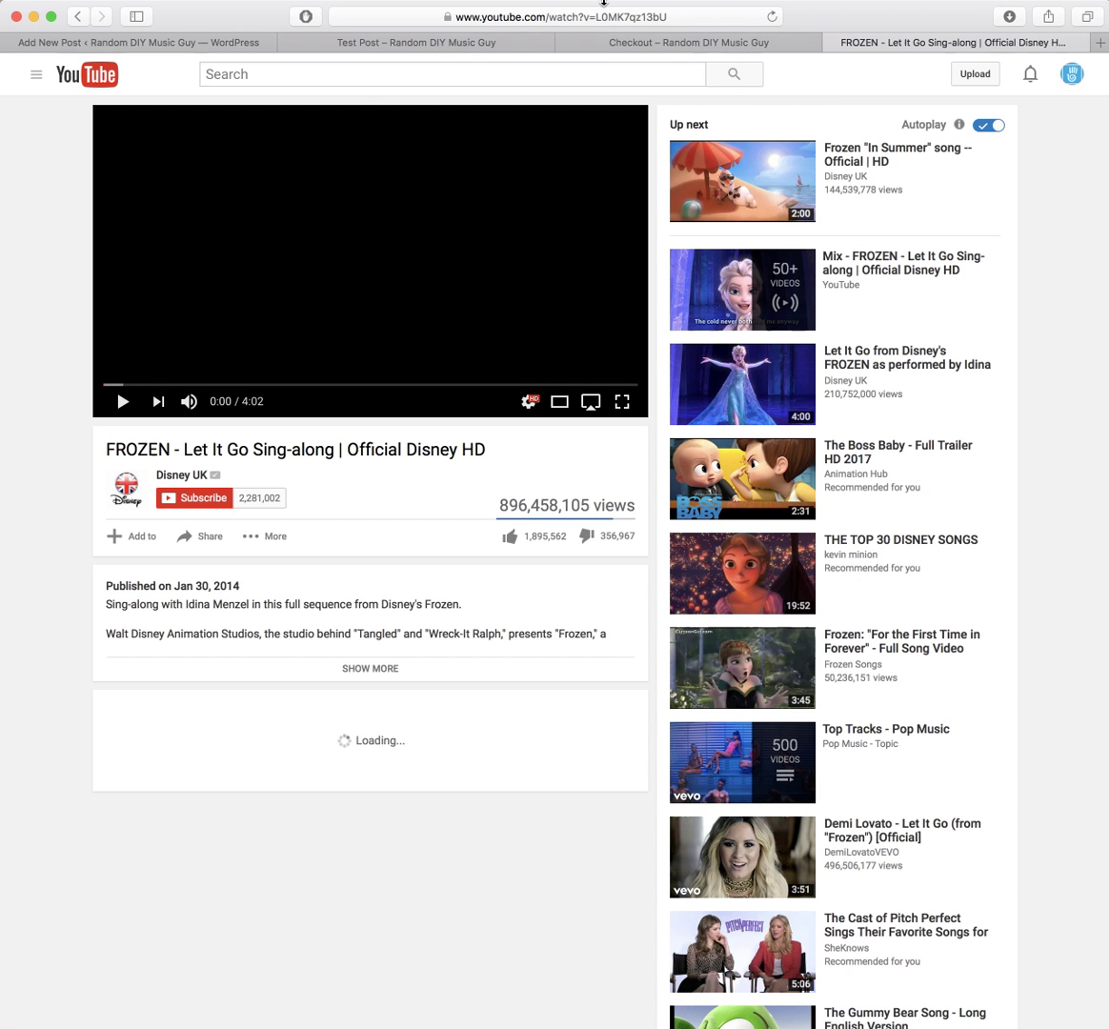
Step: Copy the video ID L0MK7qz13bU from the address bar and return to WordPress
click(610, 16)
click(604, 16)
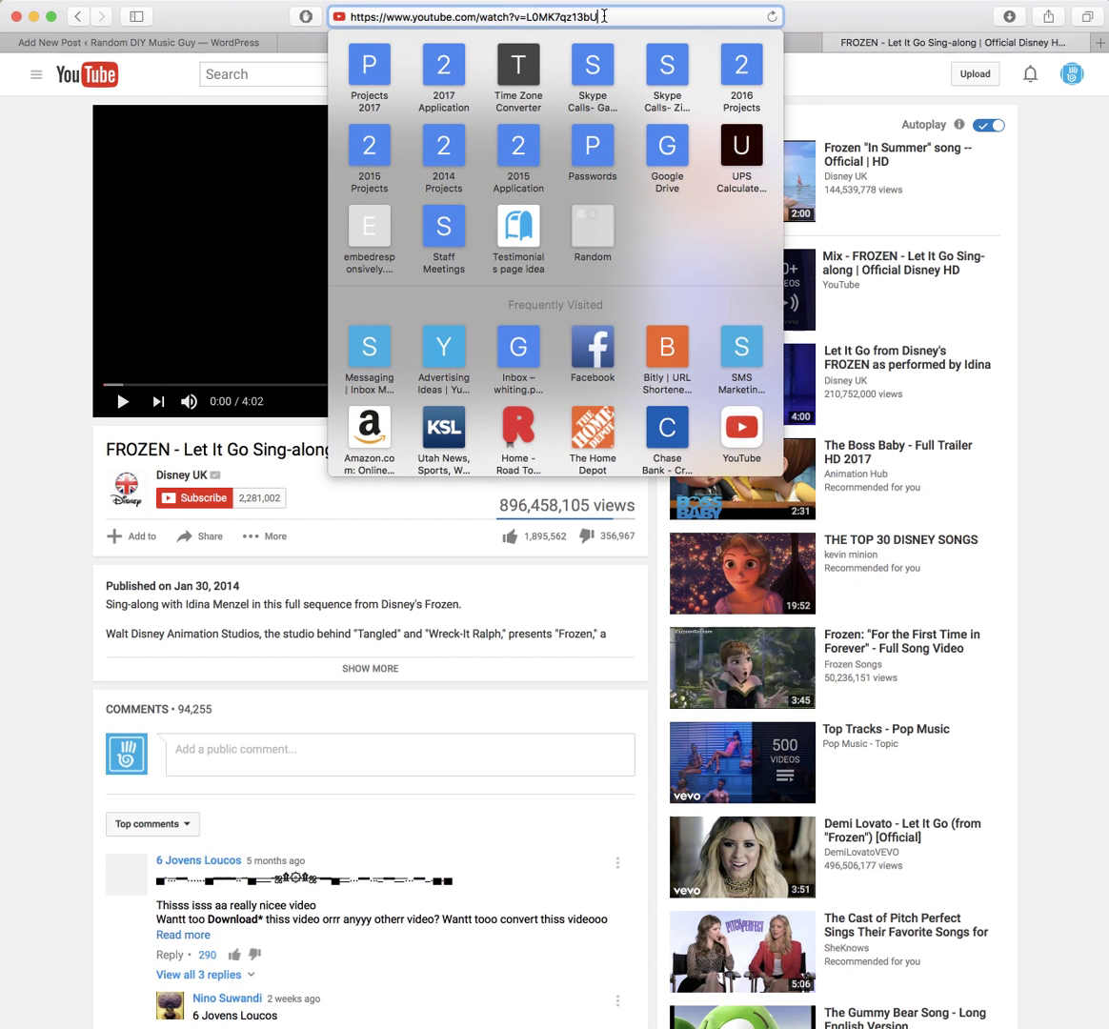
drag(560, 18, 540, 19)
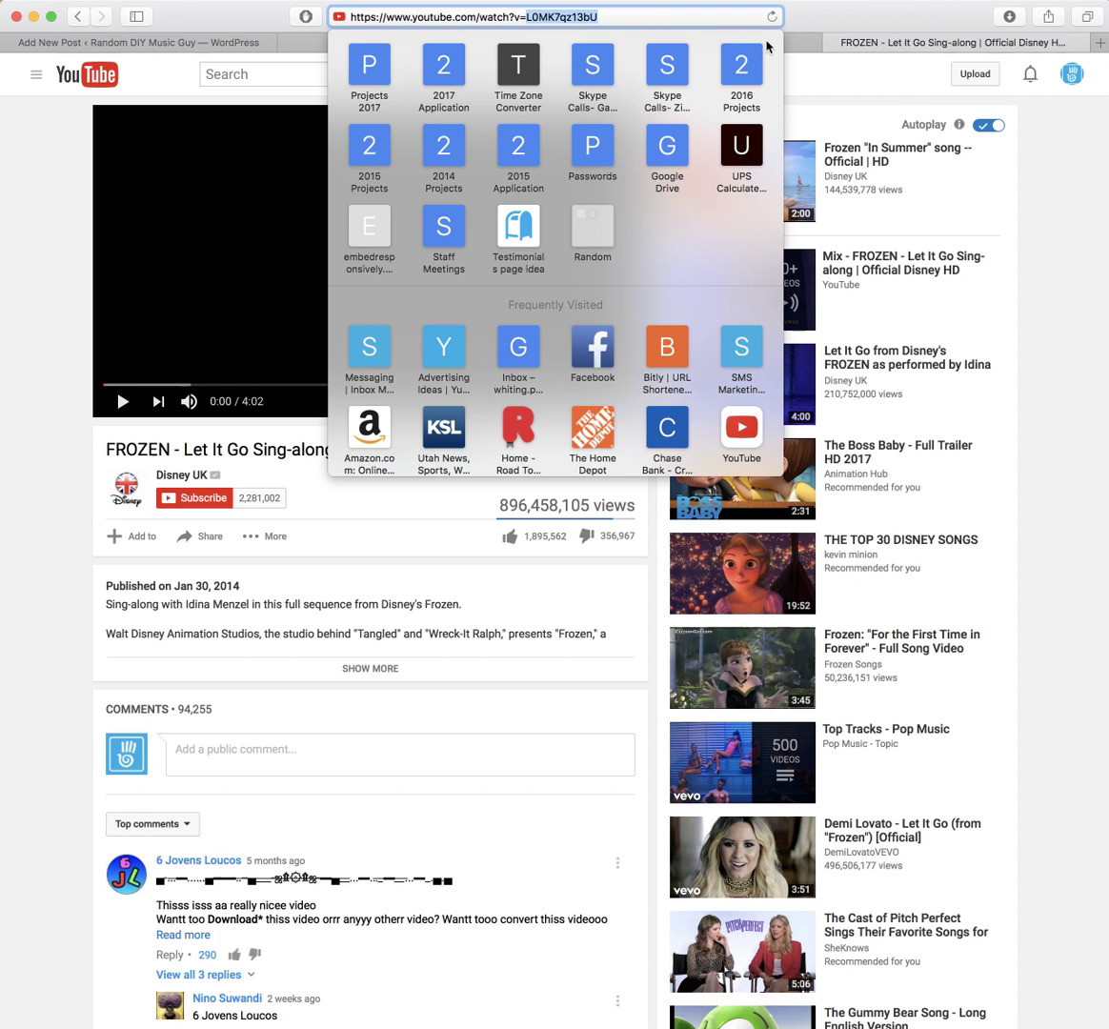
right_click(555, 17)
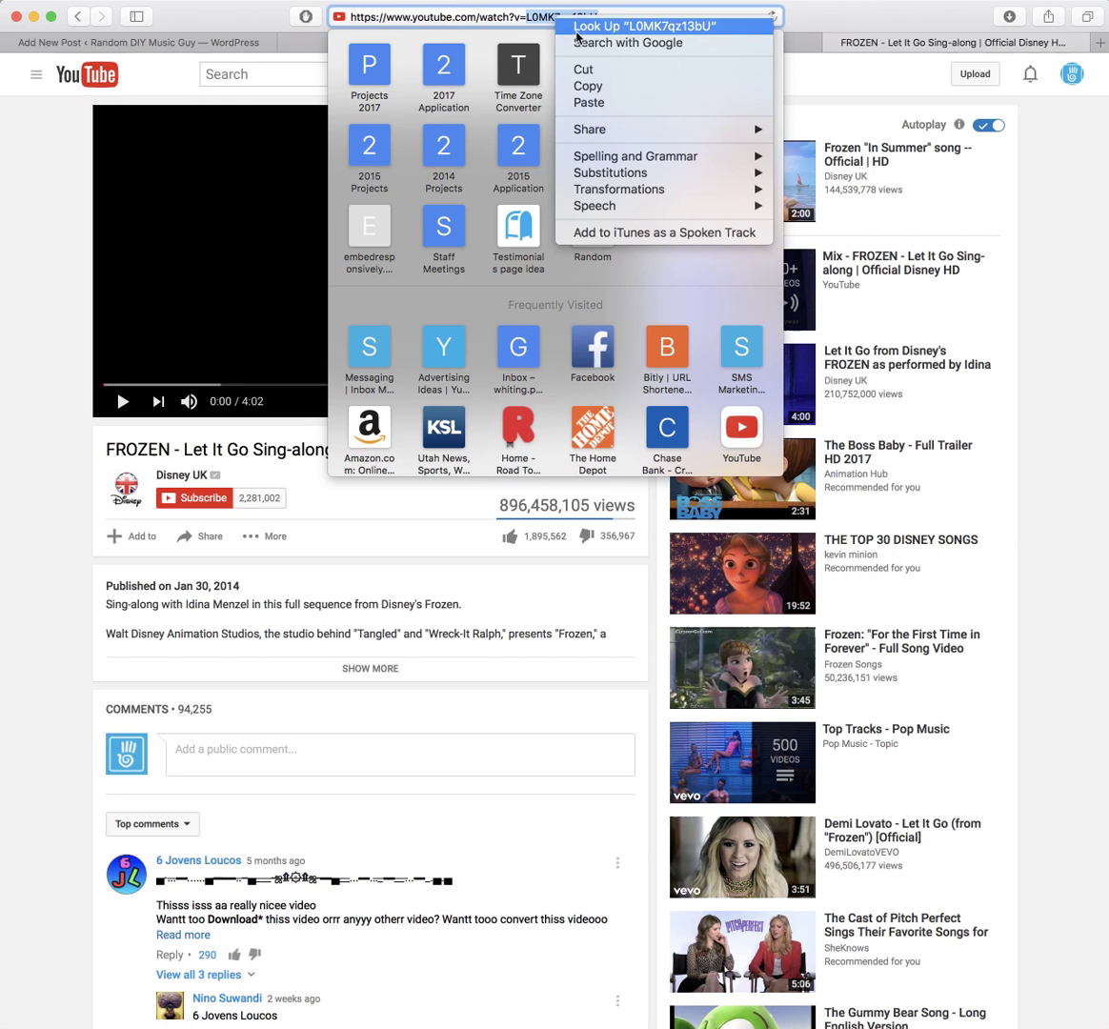
click(599, 86)
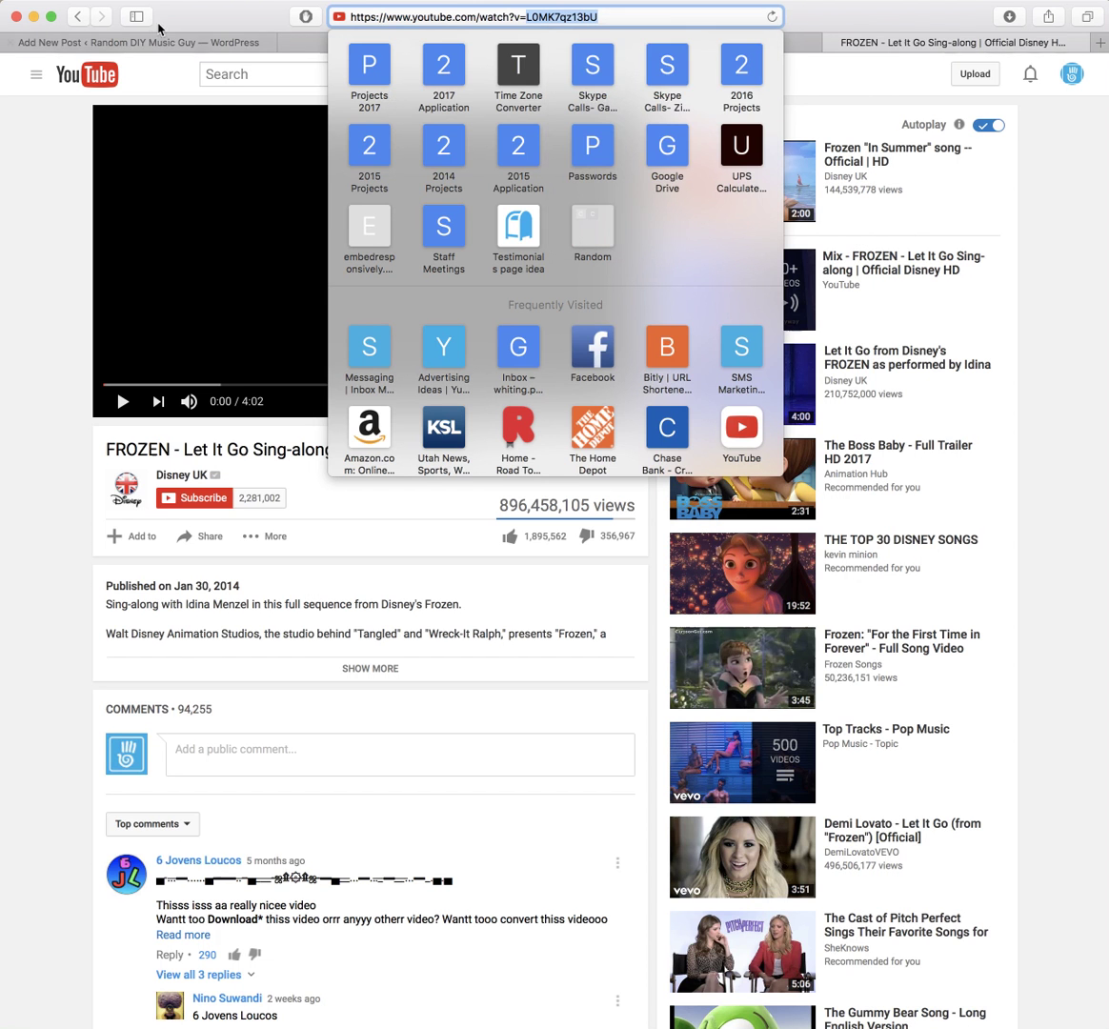
click(152, 41)
Step: Paste L0MK7qz13bU into the Youtube element's Video ID field and return to the FROZEN video page
right_click(578, 182)
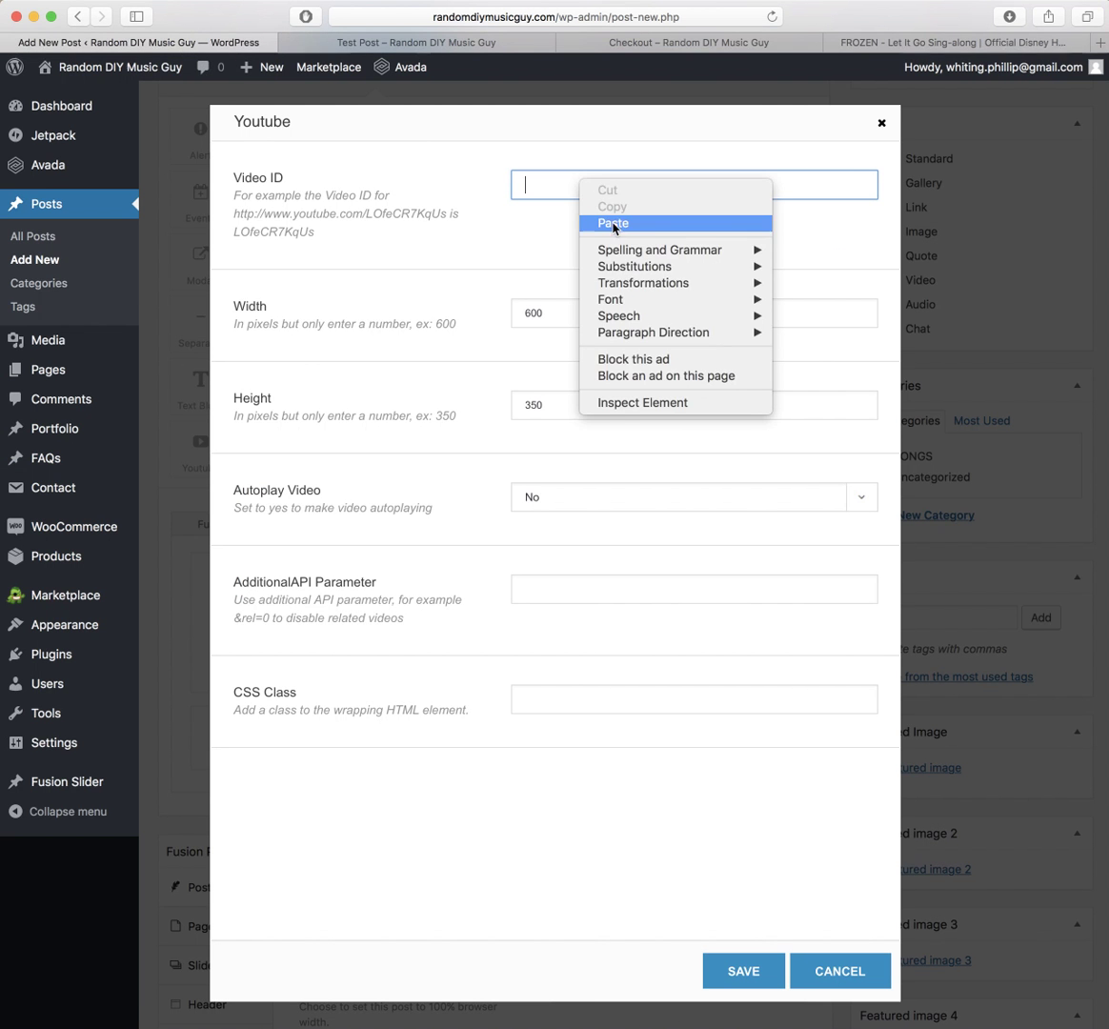
click(577, 228)
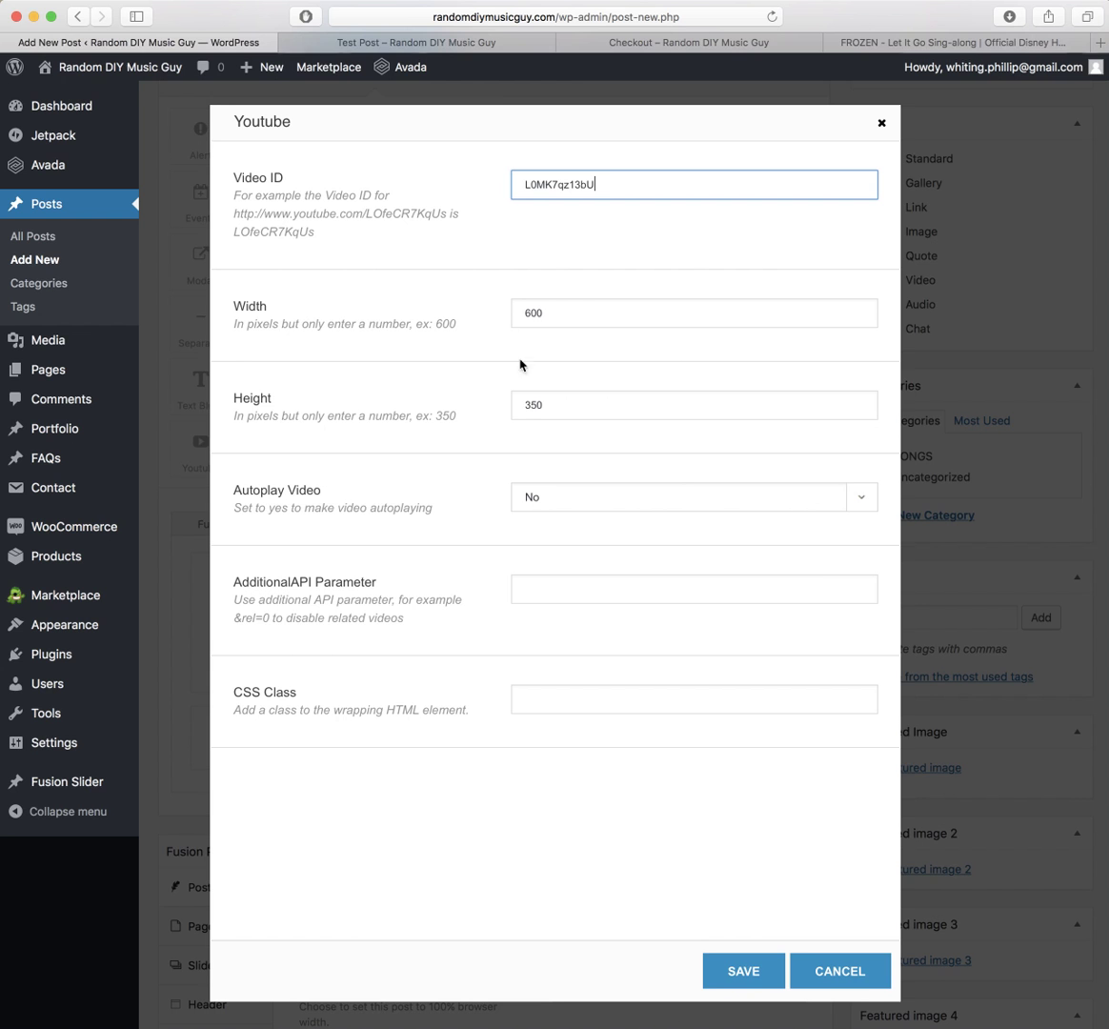
click(805, 42)
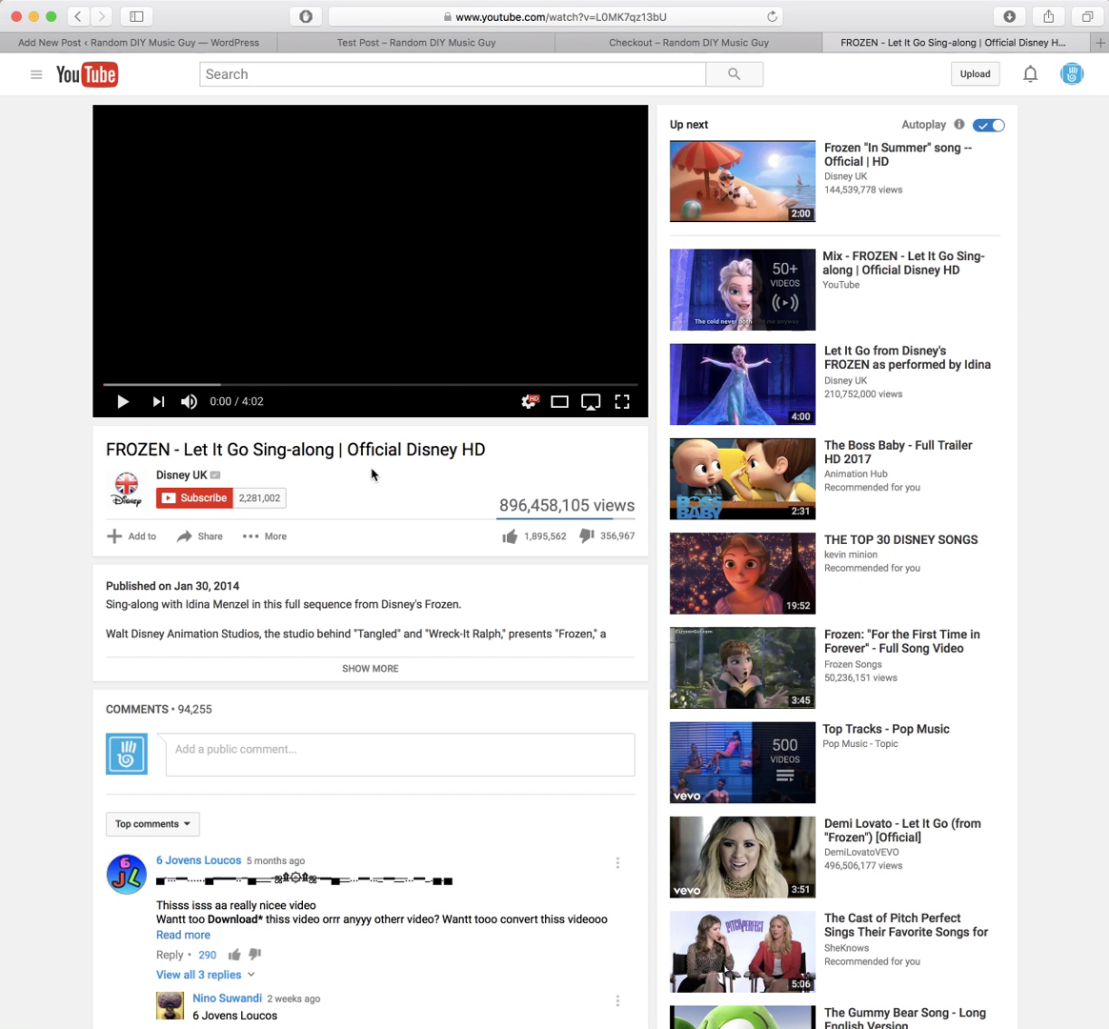
Step: Look up the video's embed size, 853 × 480, in YouTube's share options
click(186, 537)
click(195, 589)
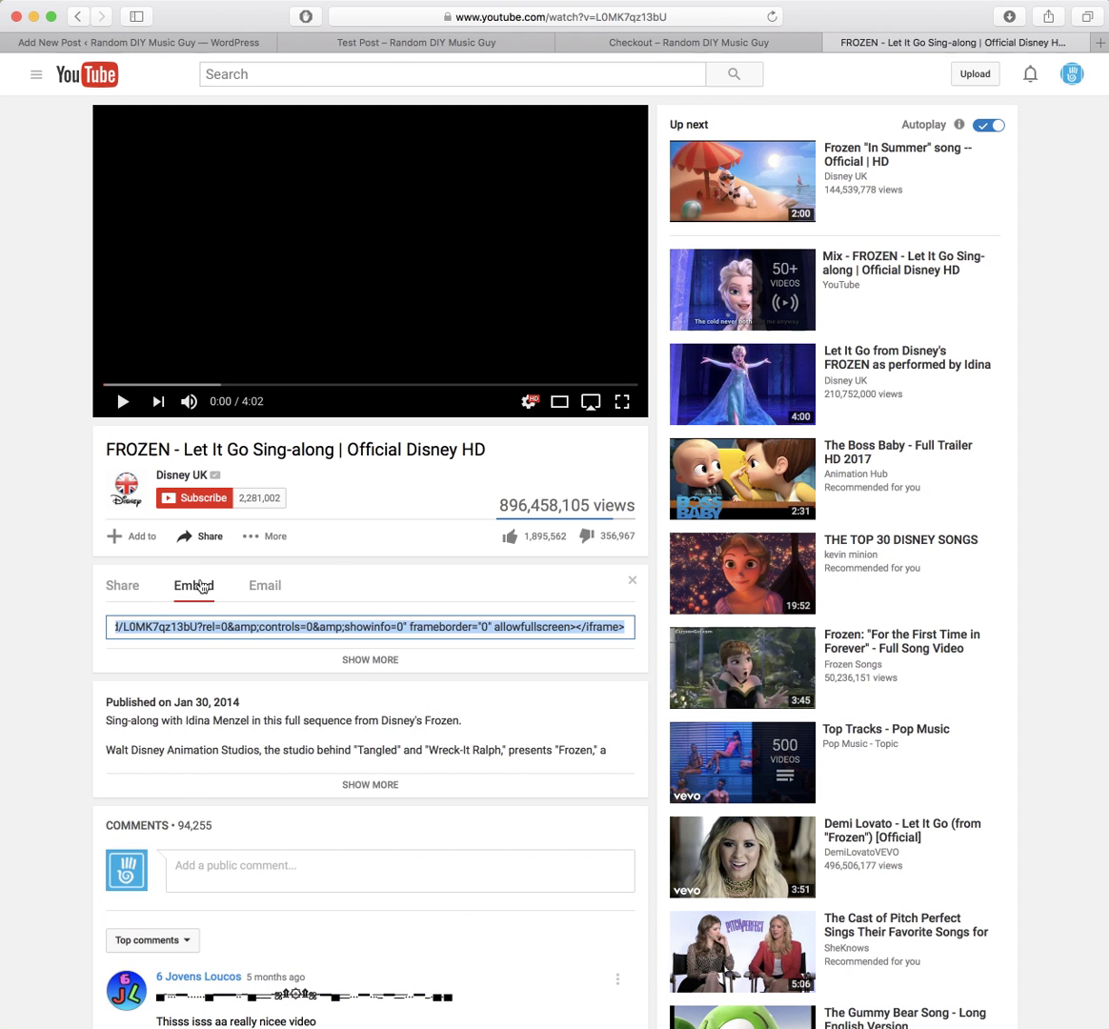
click(349, 662)
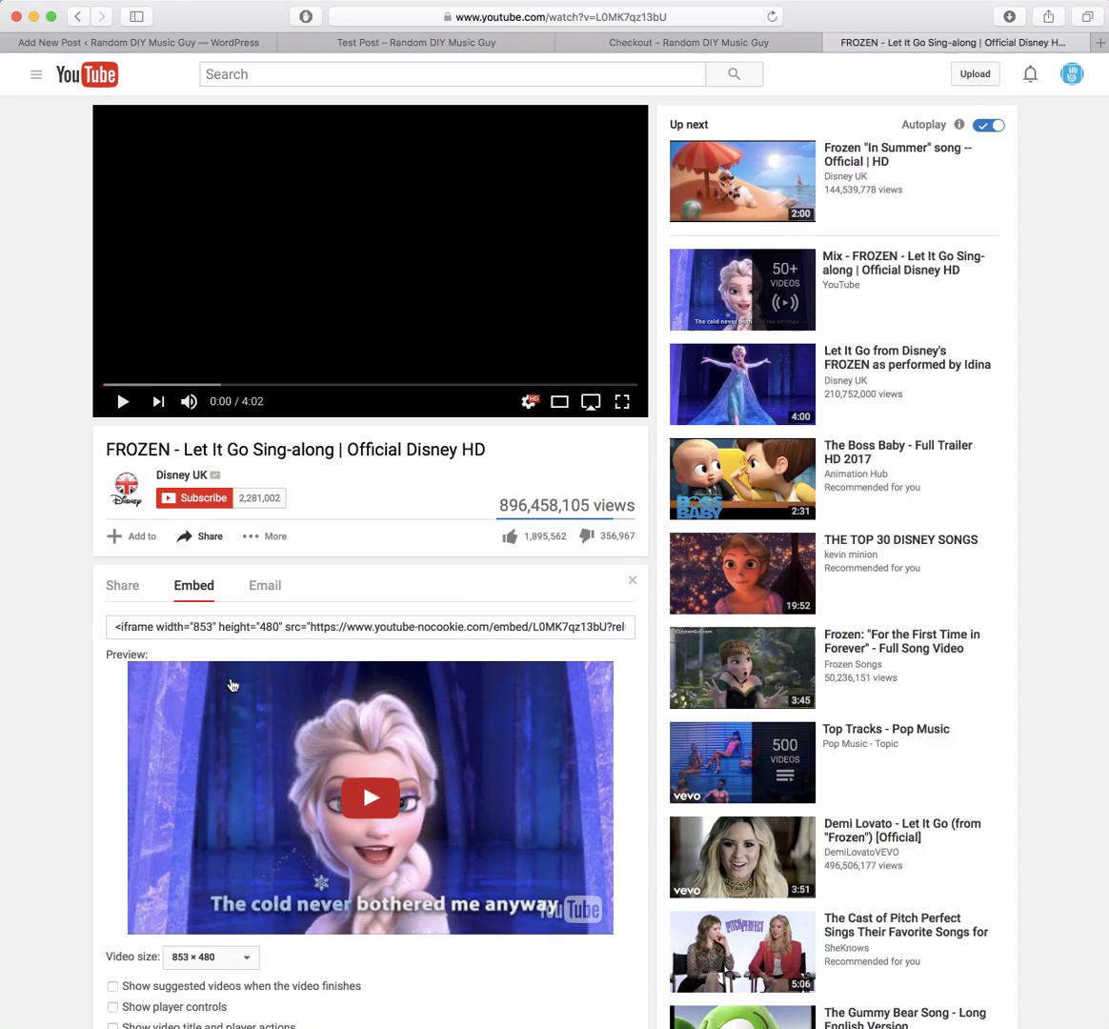
scroll(231, 685, down, 5)
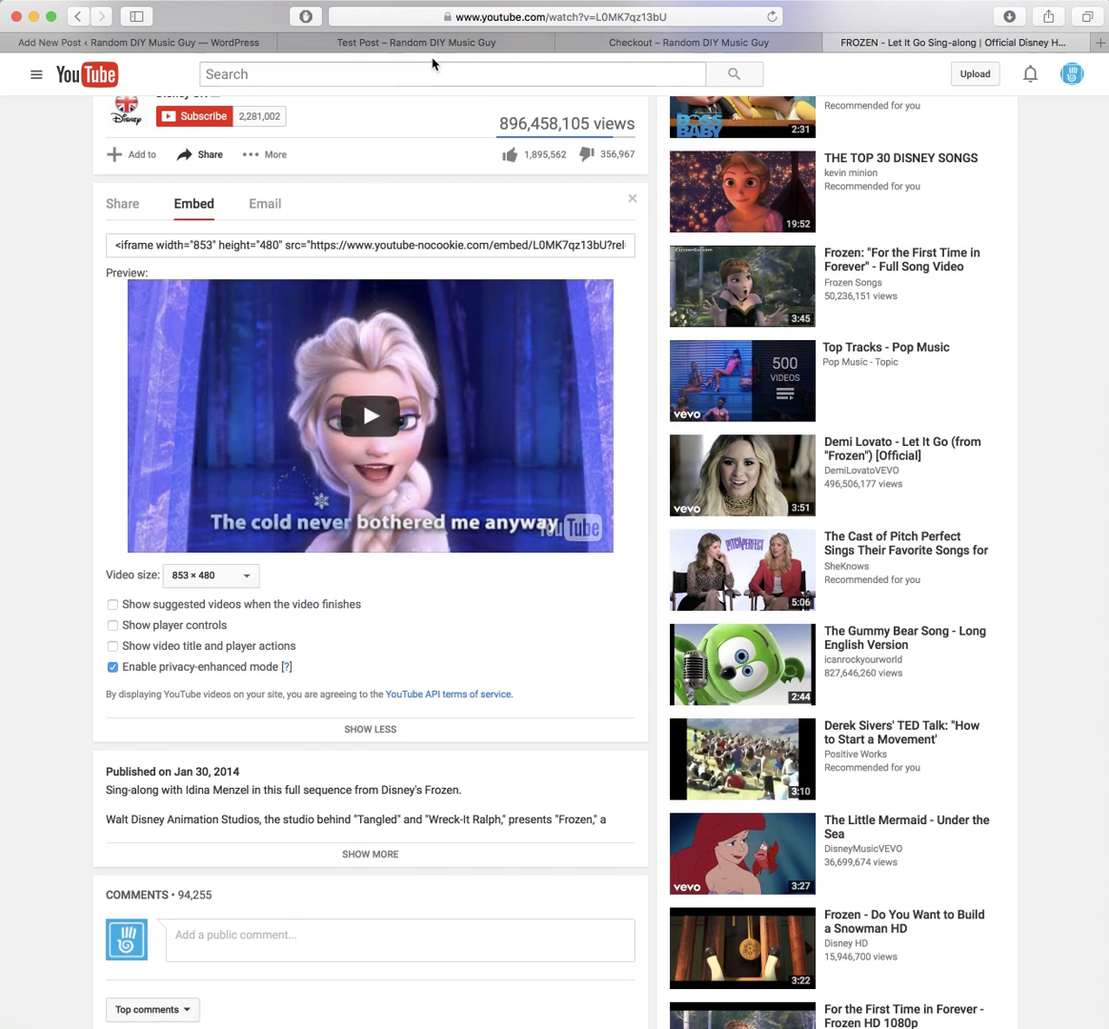
Step: Set the Youtube element to width 853 and height 480, keep Autoplay at No, and save
click(203, 43)
key(Tab)
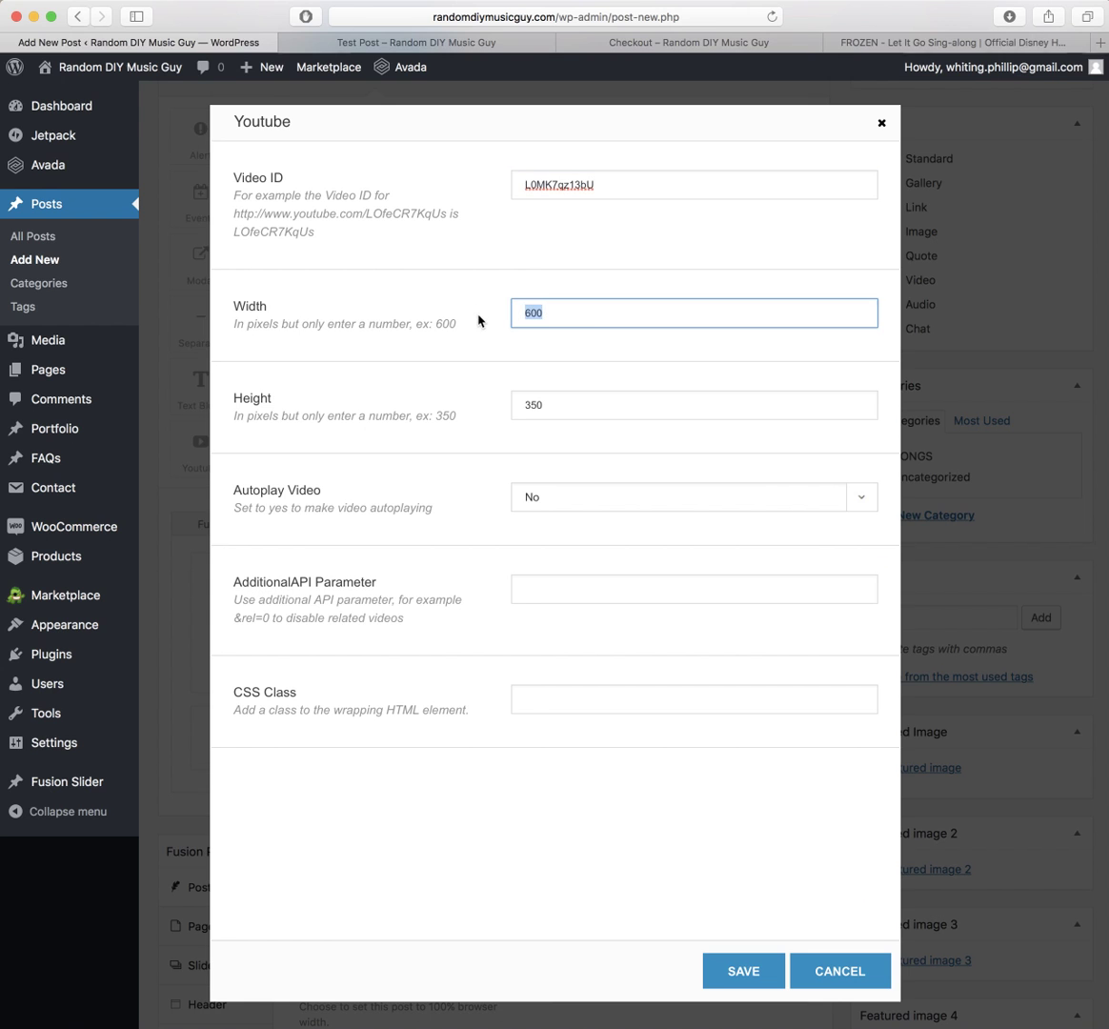
text(853)
key(Tab)
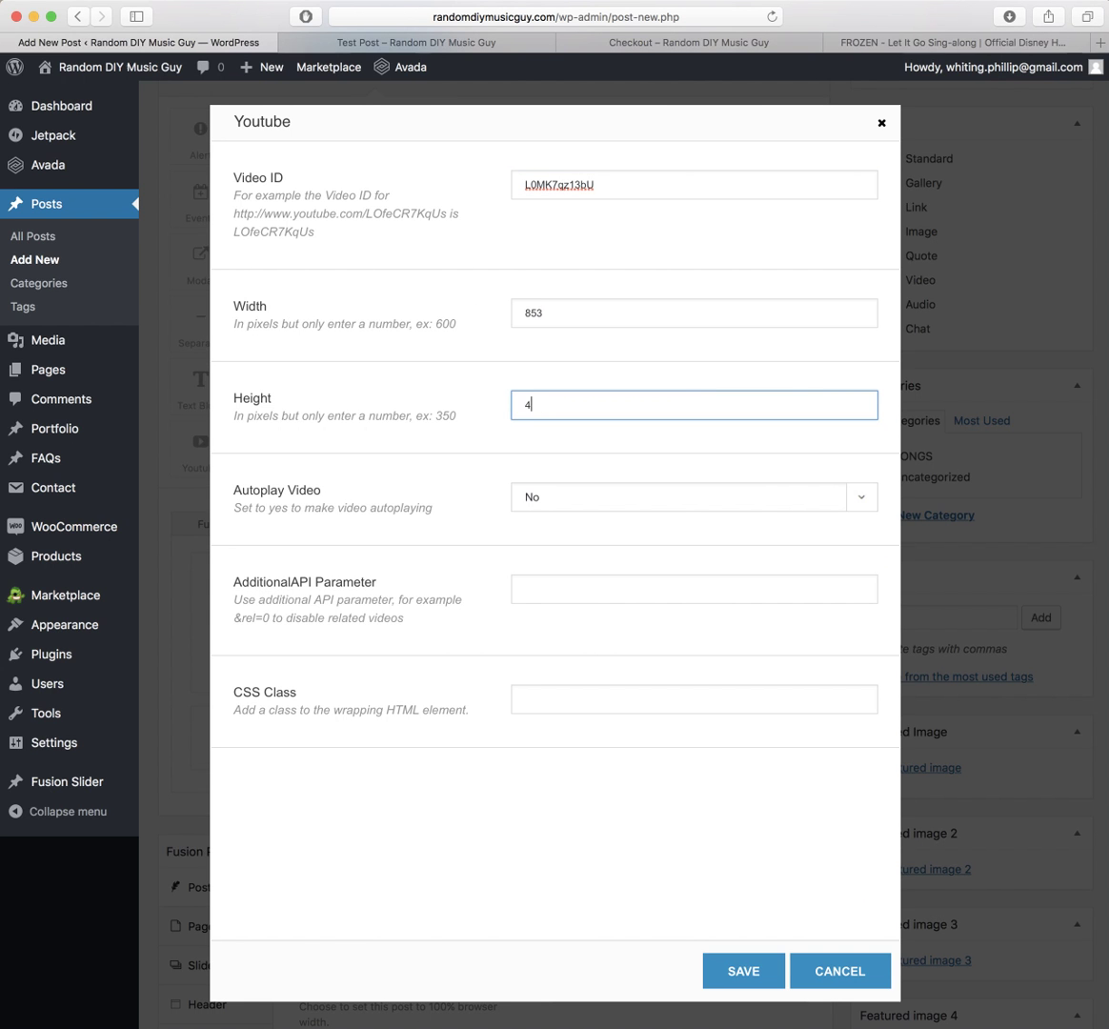
click(550, 494)
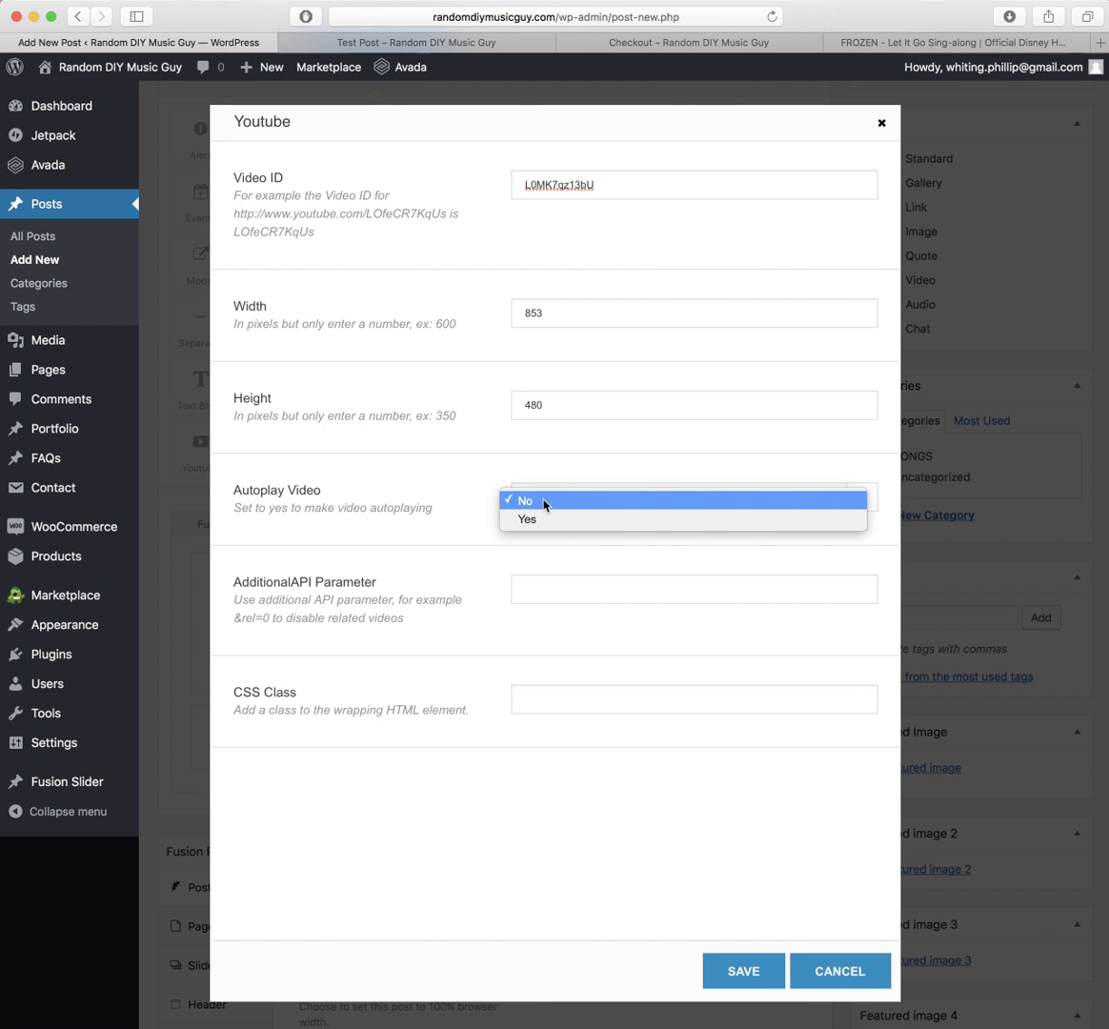
click(544, 502)
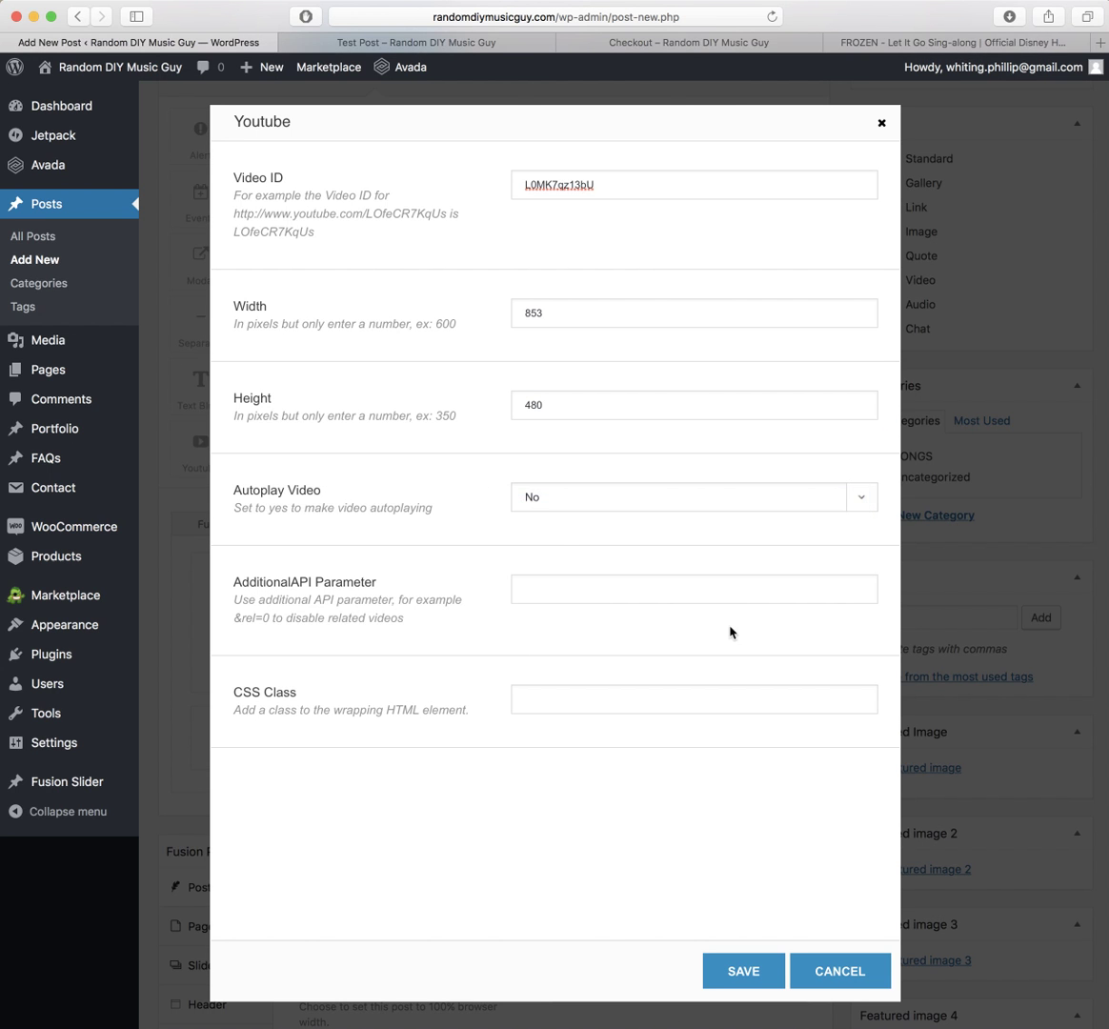
click(759, 972)
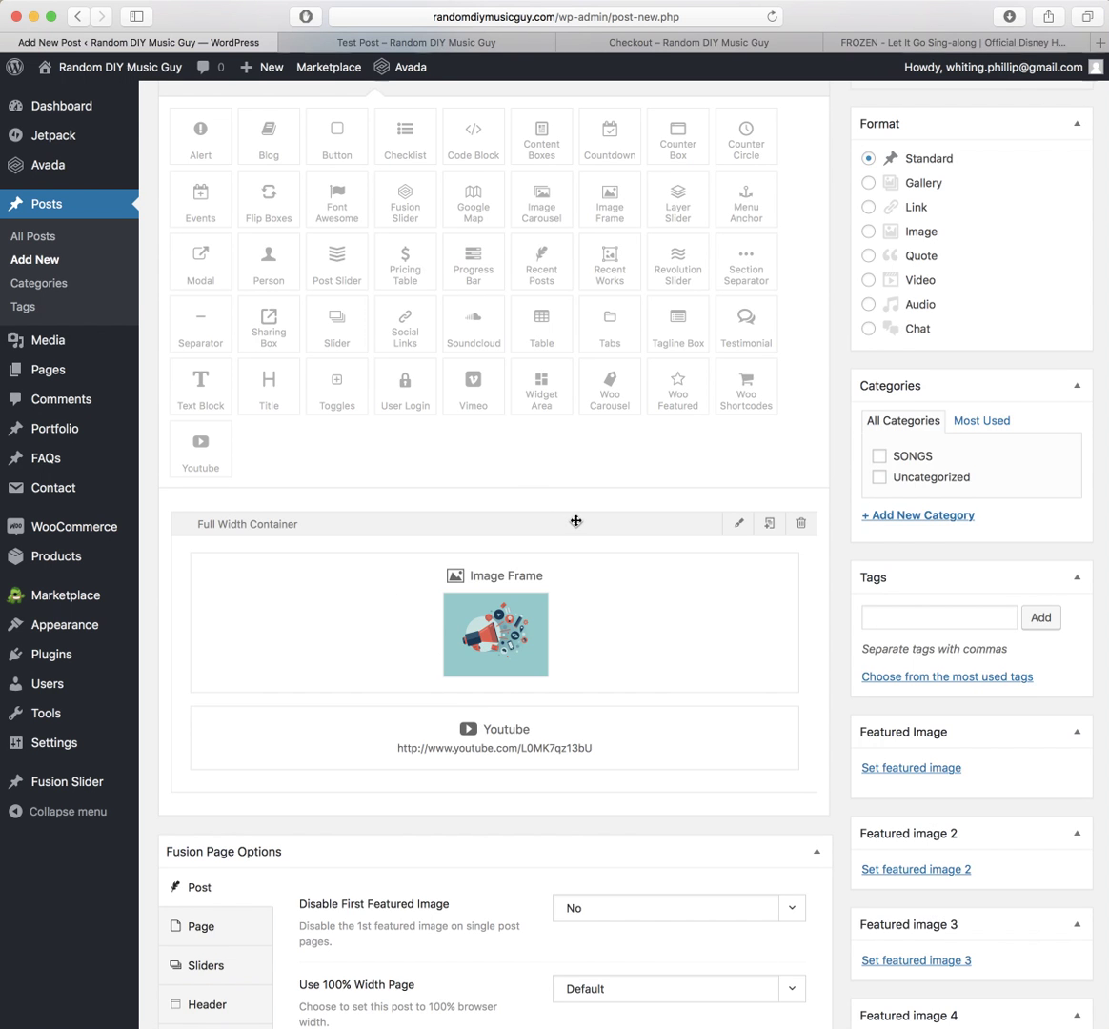
scroll(569, 522, up, 8)
click(1051, 307)
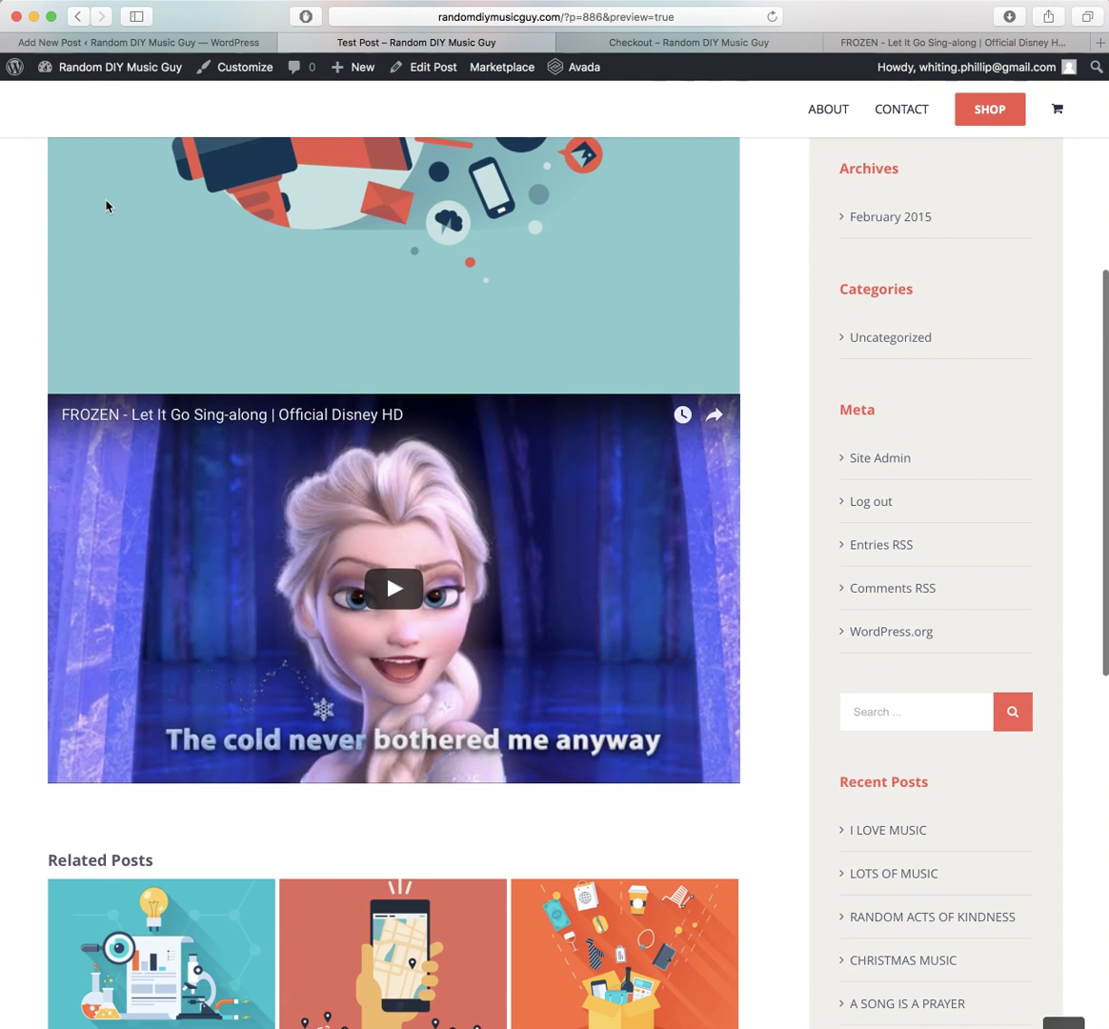
click(394, 588)
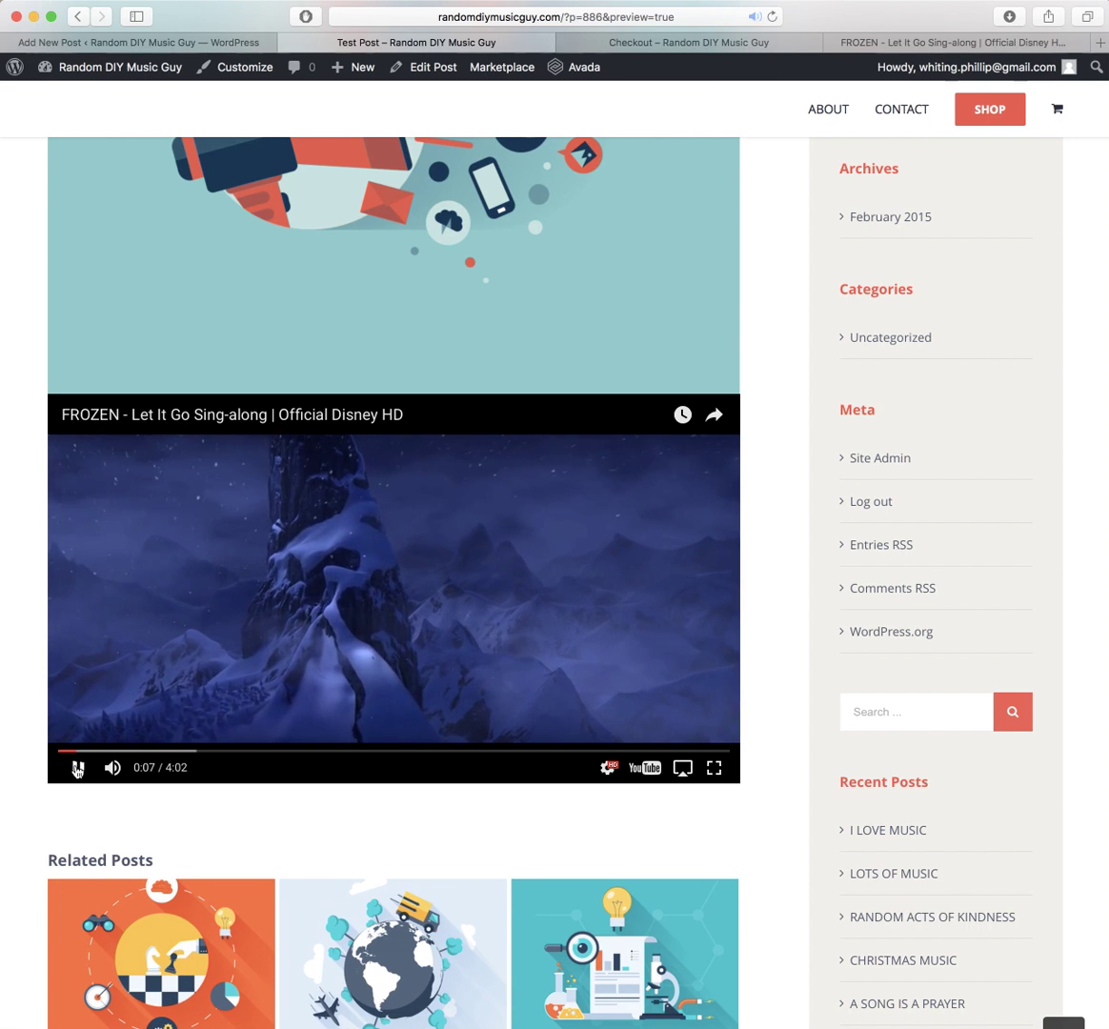
scroll(80, 752, up, 6)
scroll(83, 728, down, 3)
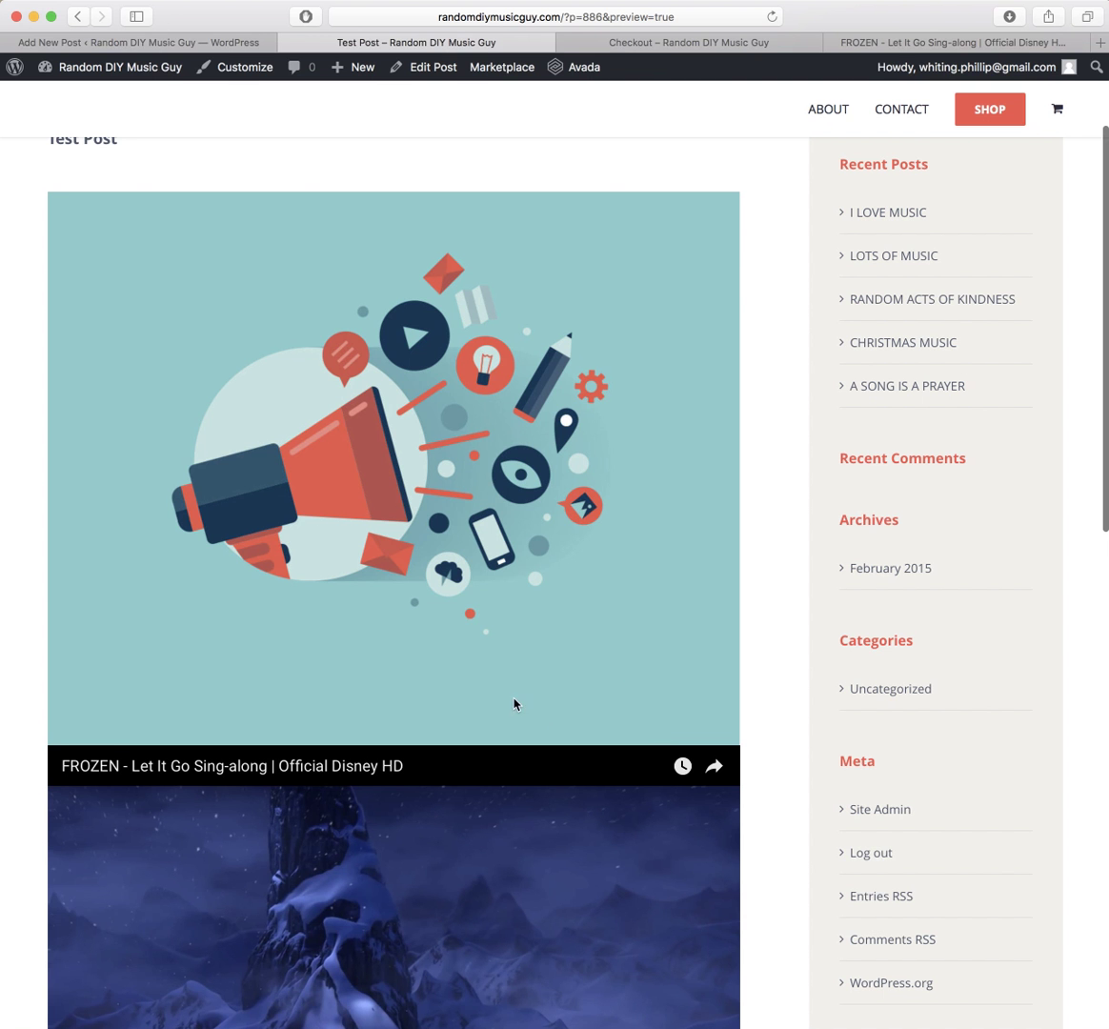
Step: Insert a Separator above the Youtube element with 20px top and bottom margins
click(160, 43)
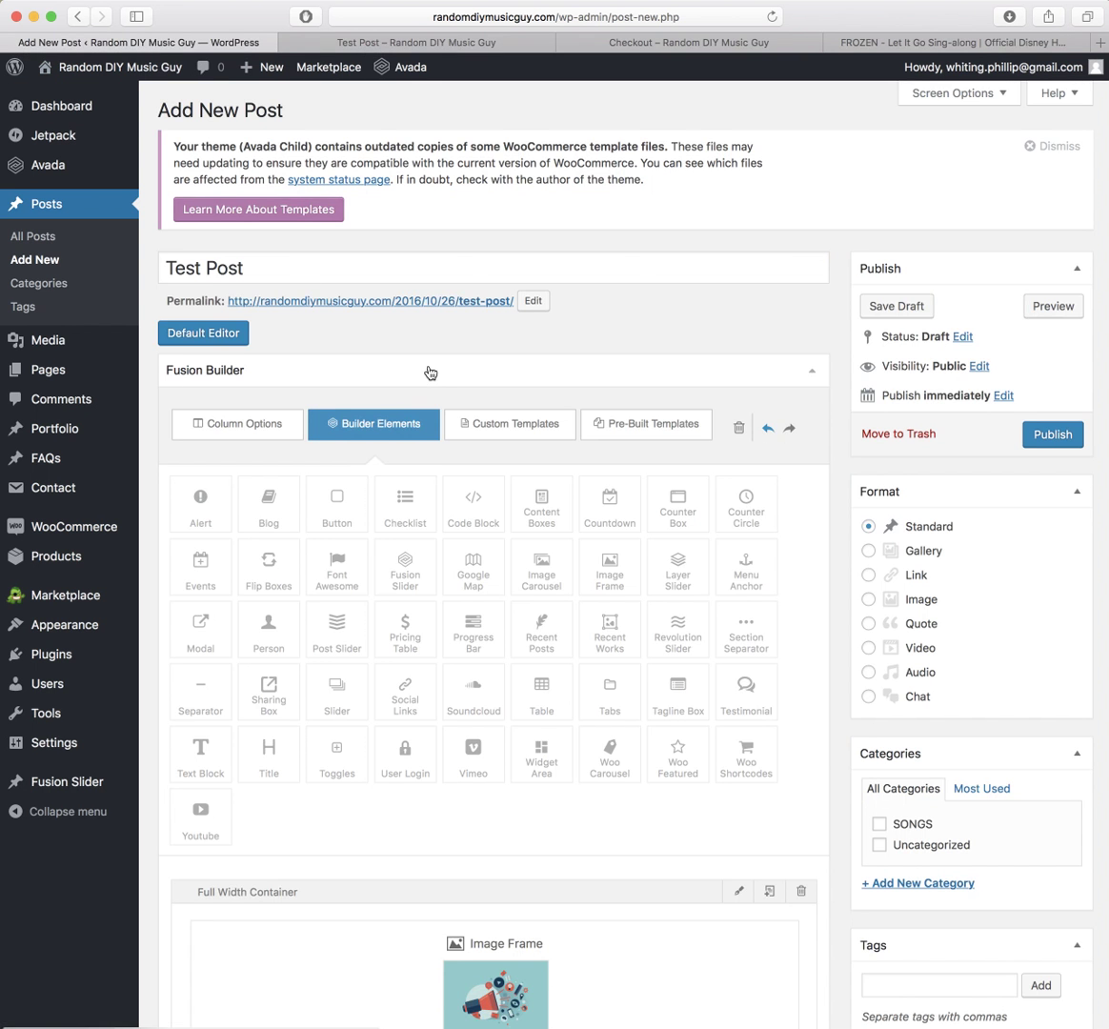
scroll(429, 371, down, 5)
scroll(432, 371, down, 2)
drag(178, 297, 379, 685)
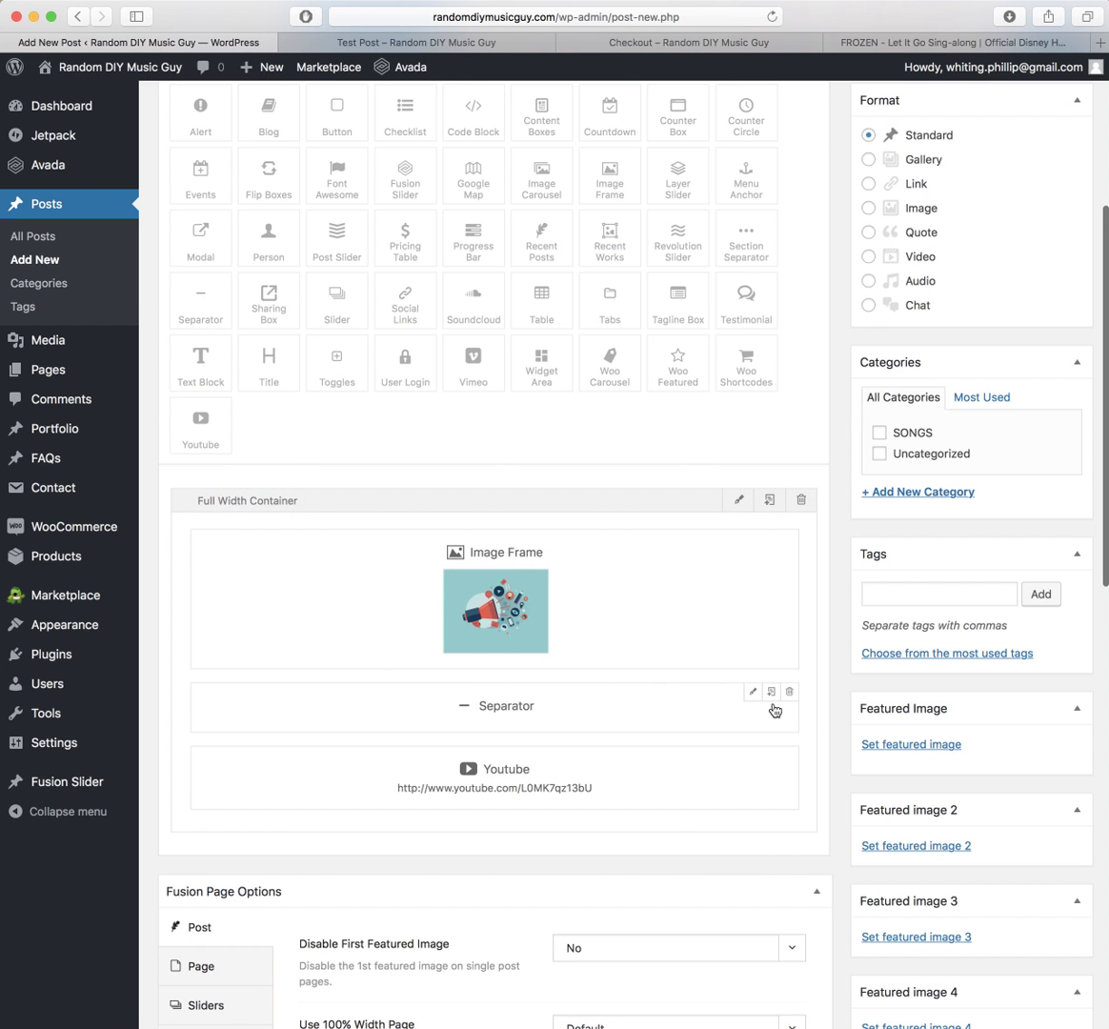
click(753, 693)
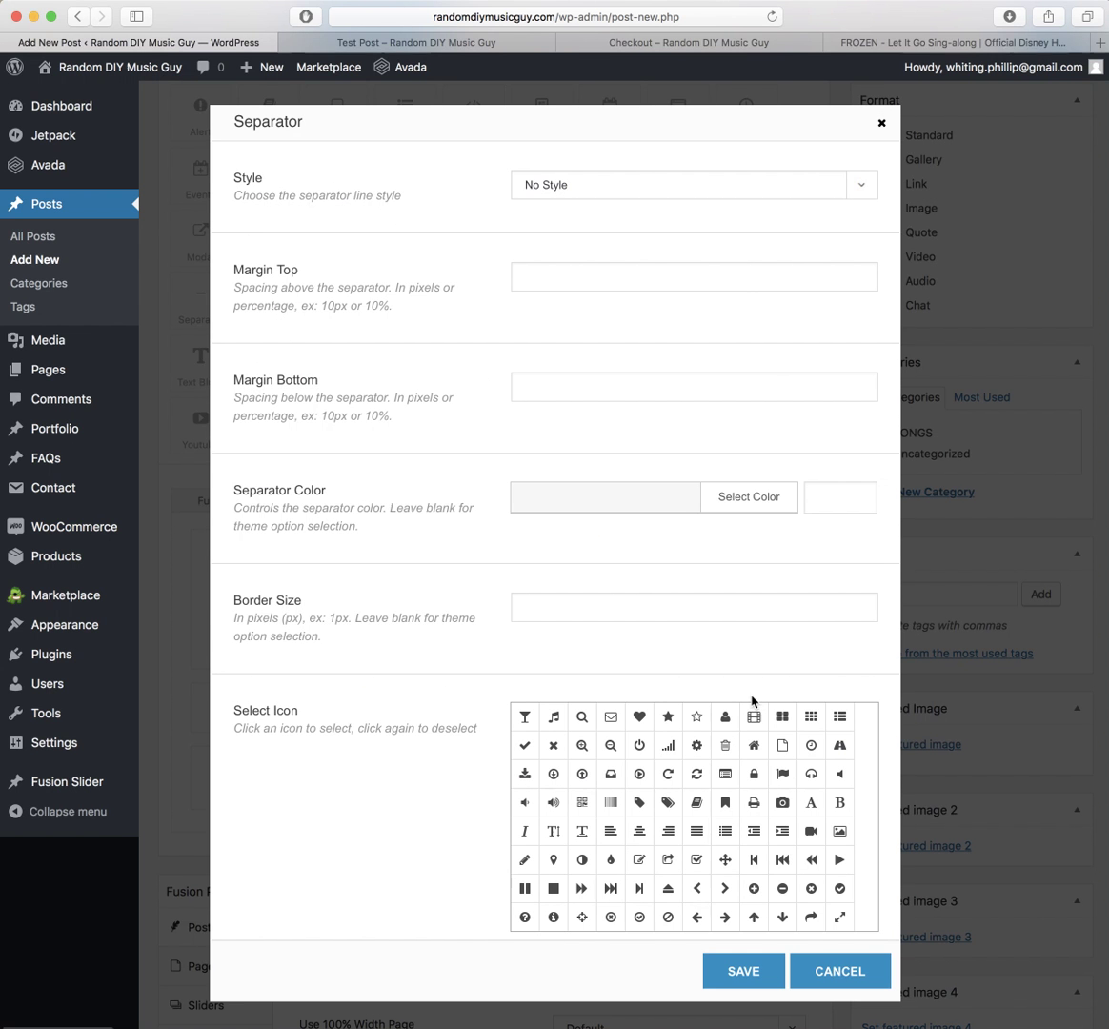
click(533, 279)
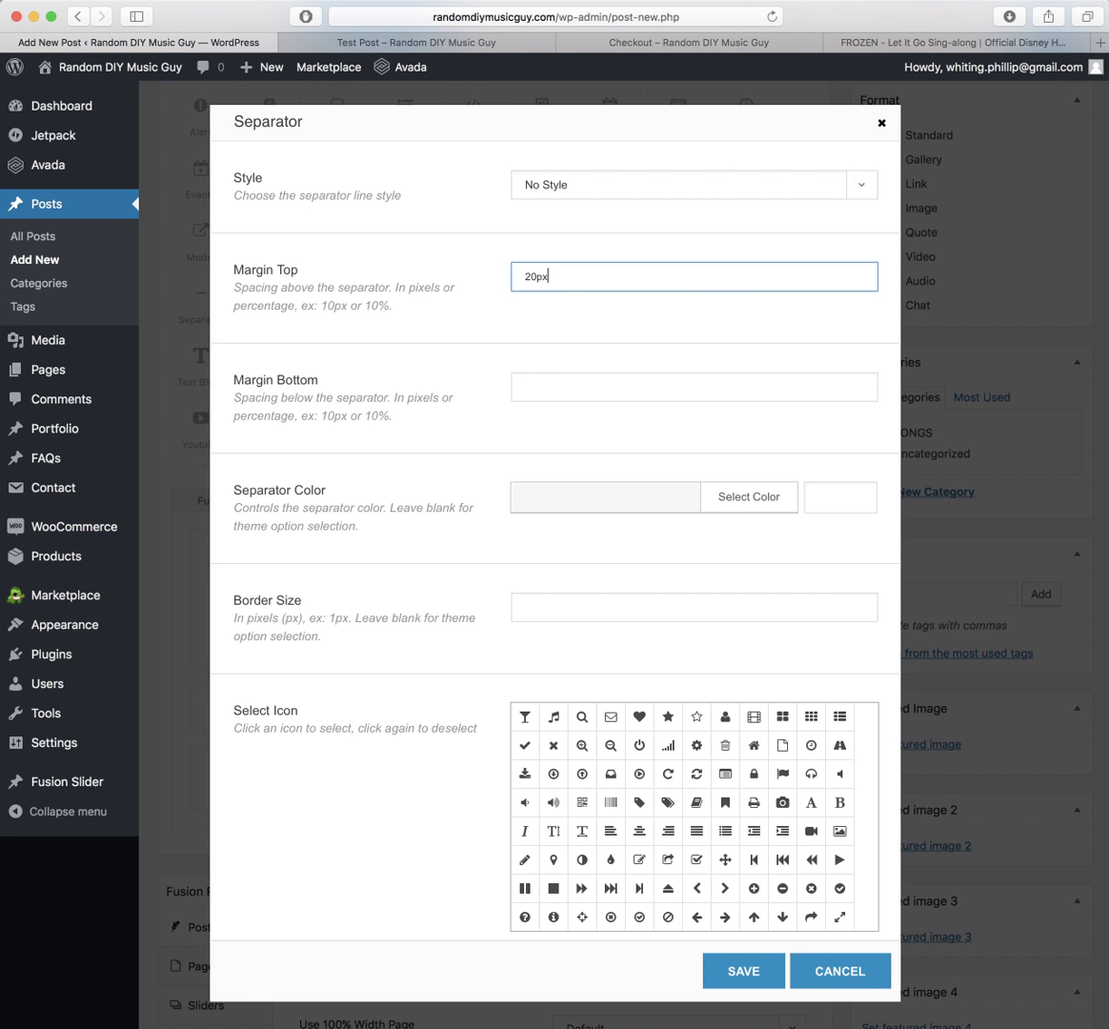
click(693, 386)
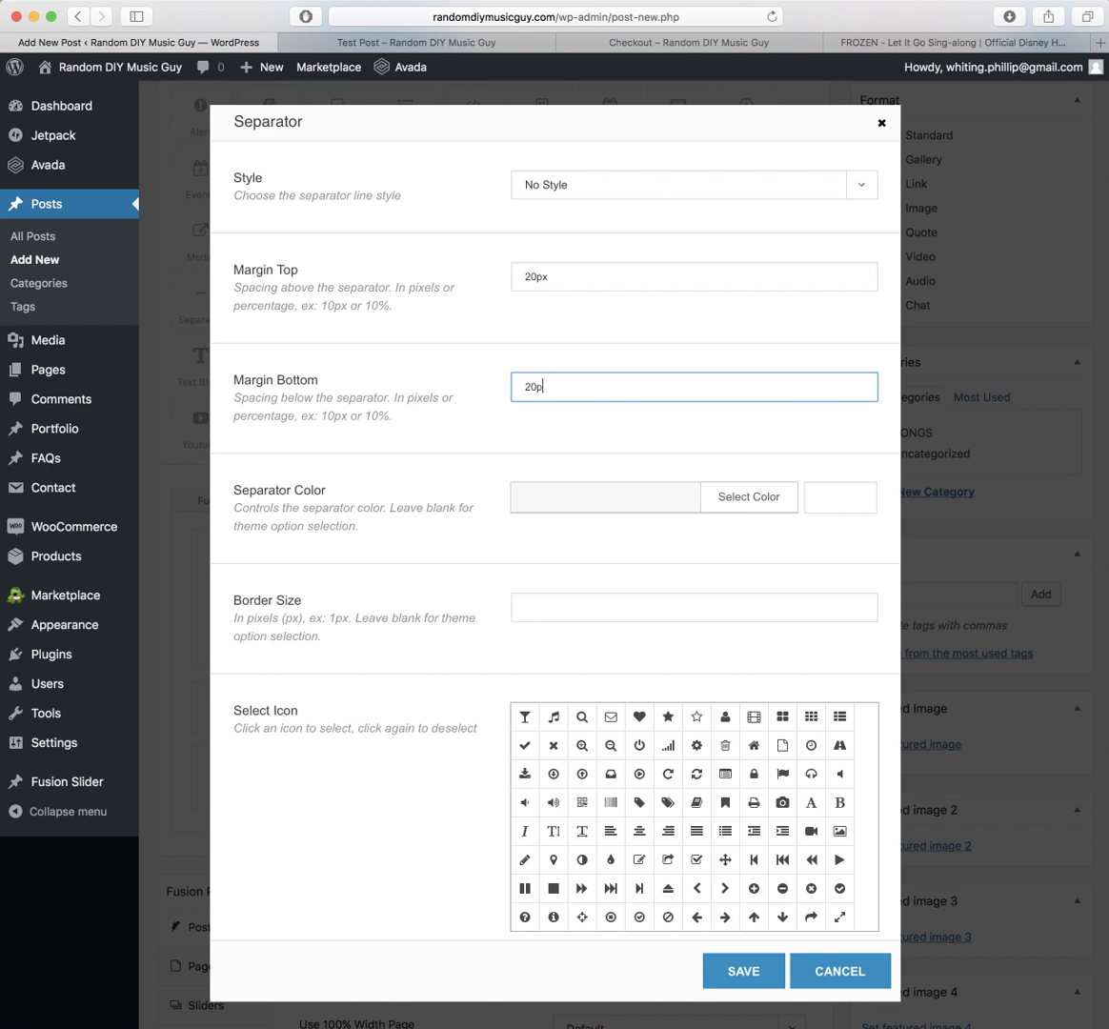
click(752, 976)
scroll(490, 547, up, 5)
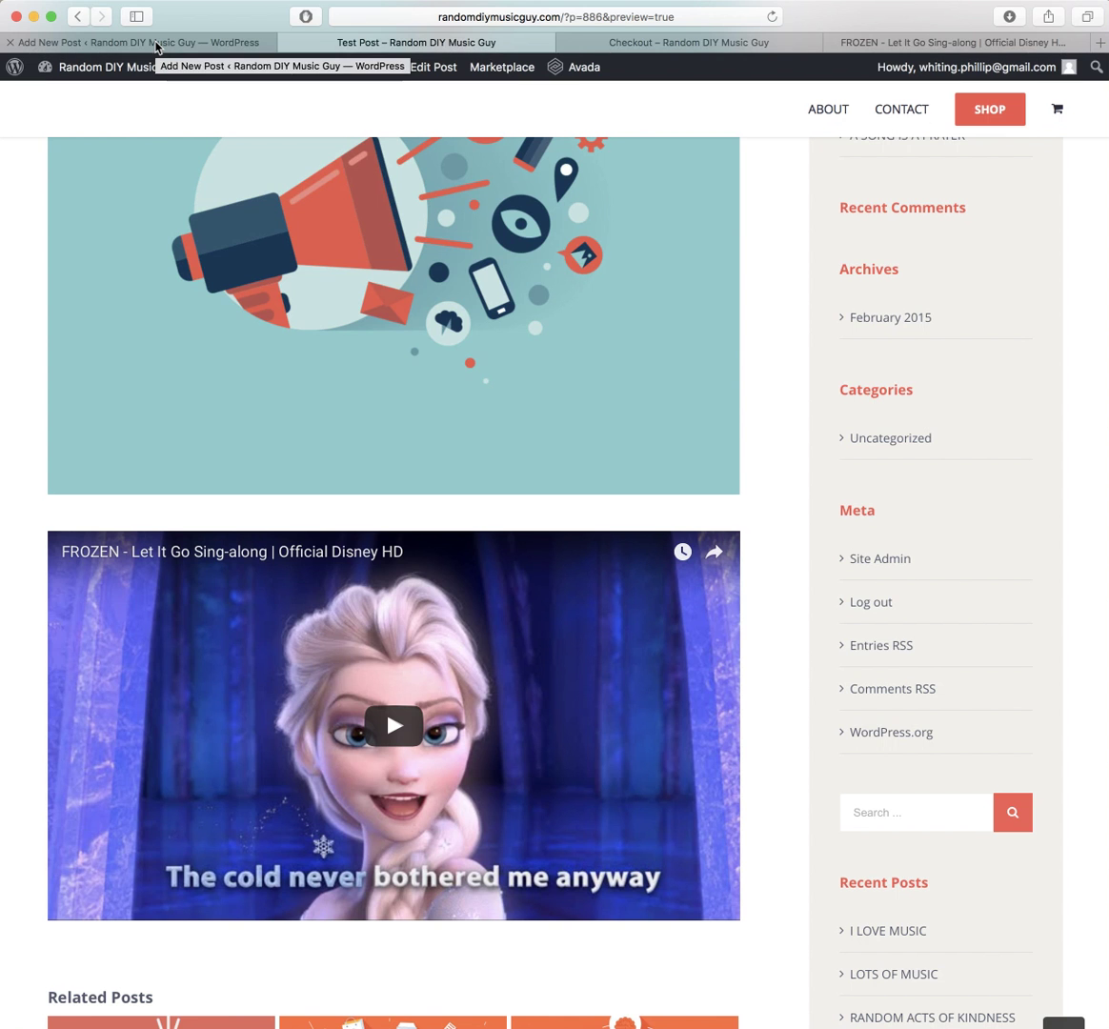
scroll(133, 262, down, 7)
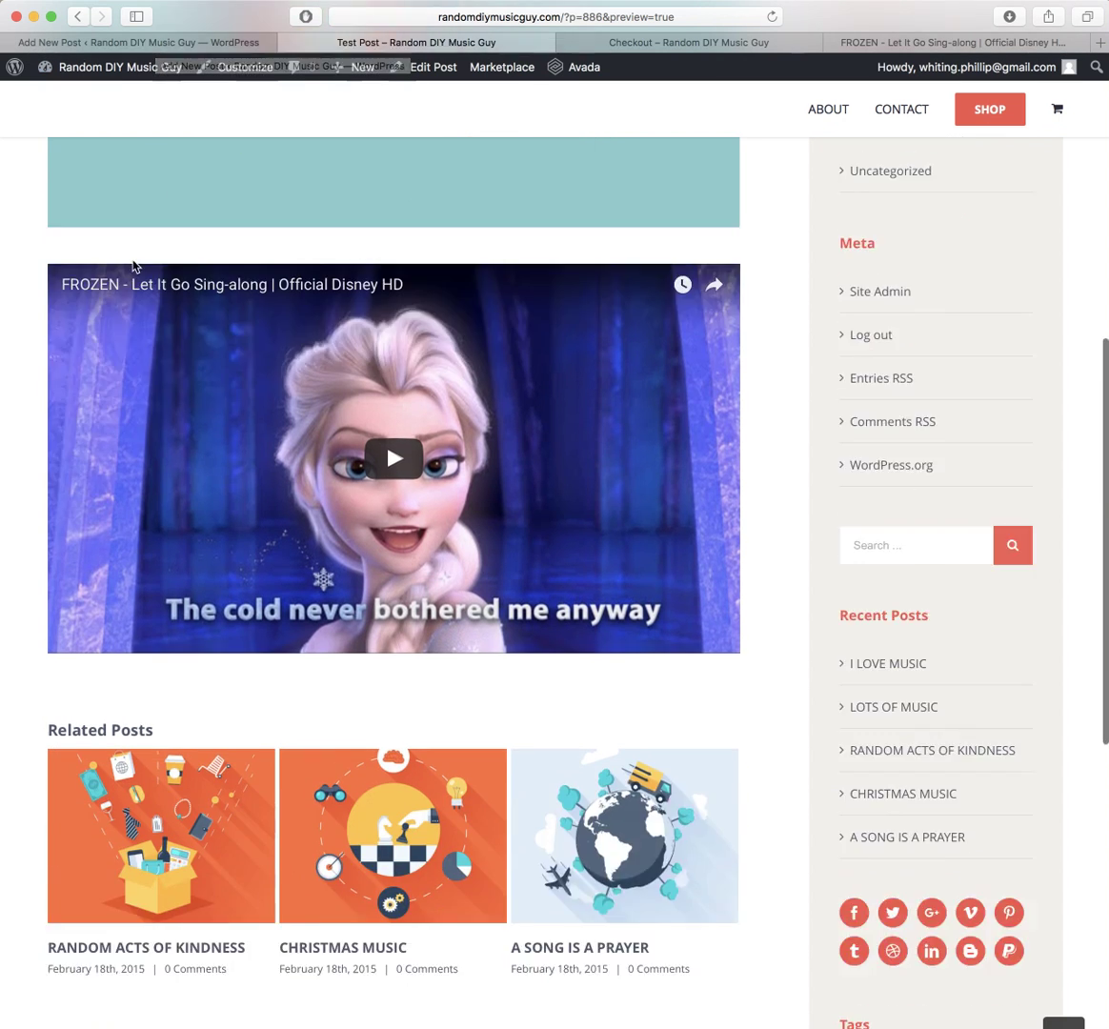
scroll(115, 524, down, 5)
scroll(194, 505, up, 12)
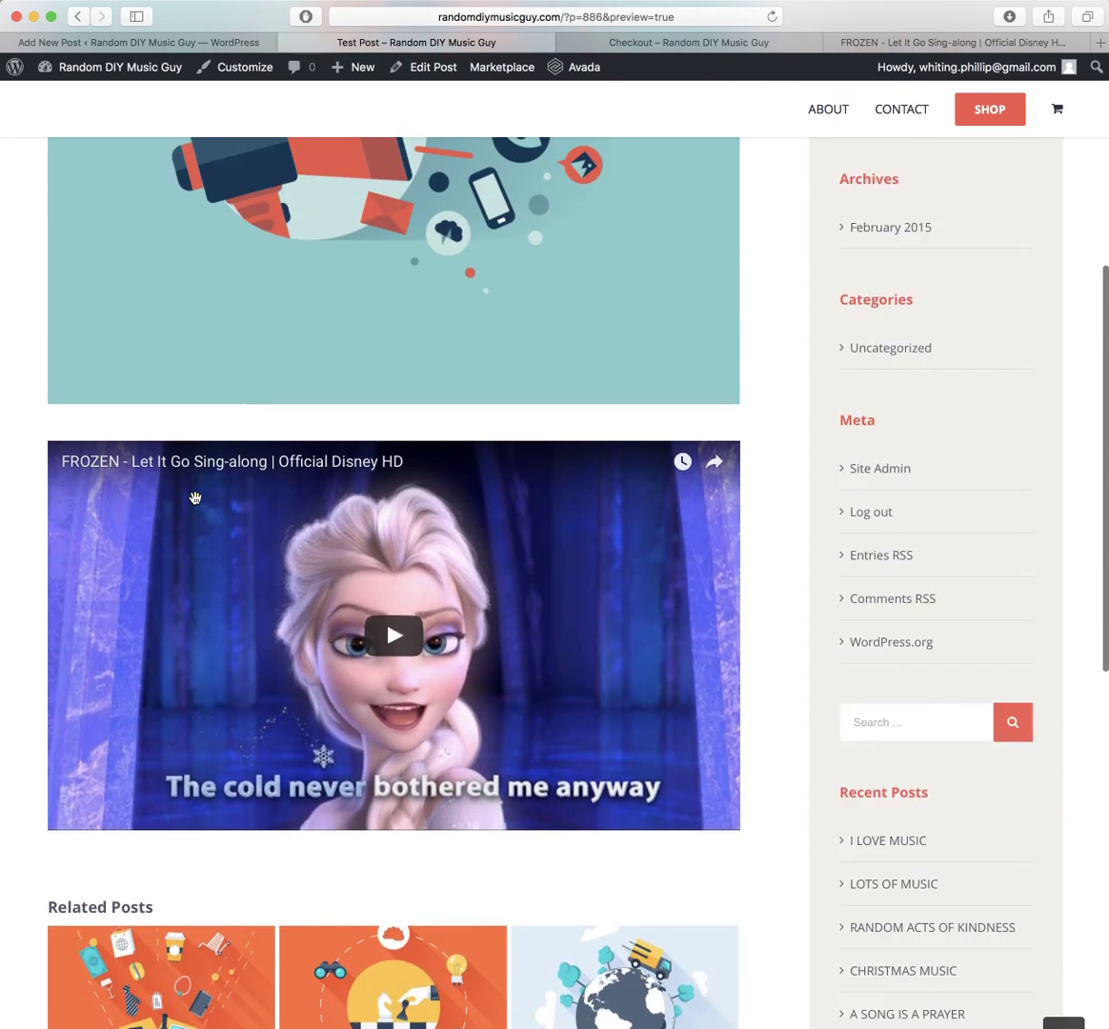
Step: Add a Text Block below the Image Frame and open it for editing
click(164, 42)
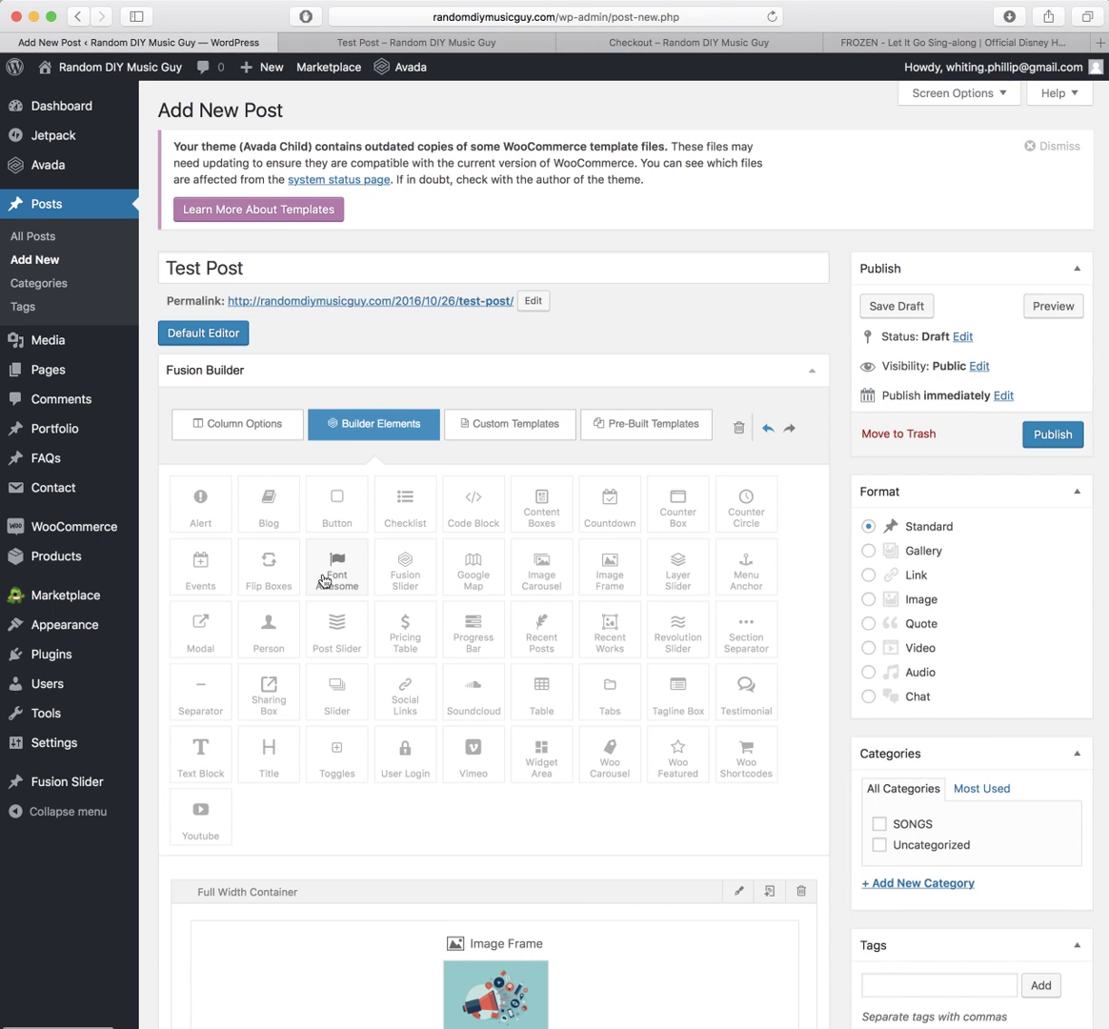
scroll(327, 581, down, 4)
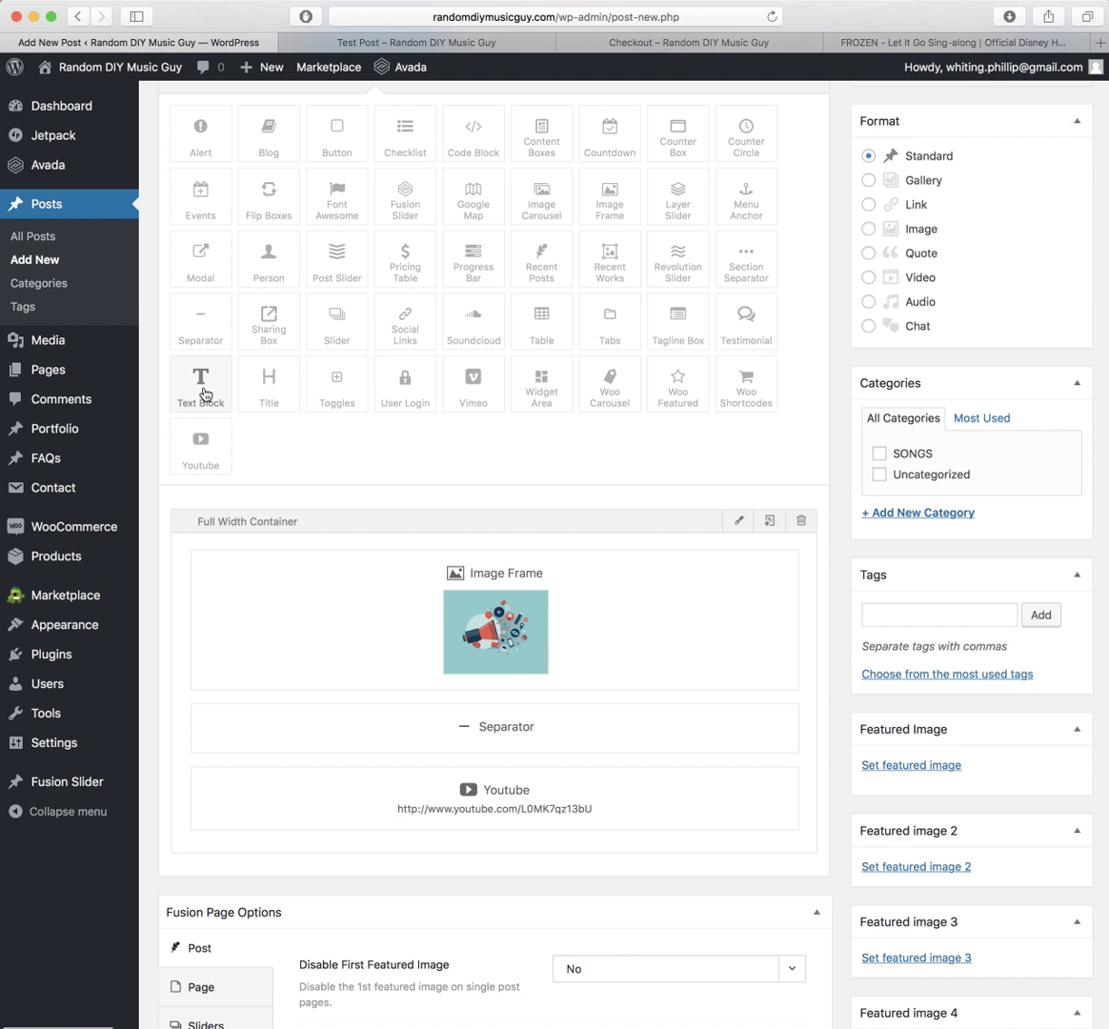
drag(203, 394, 440, 706)
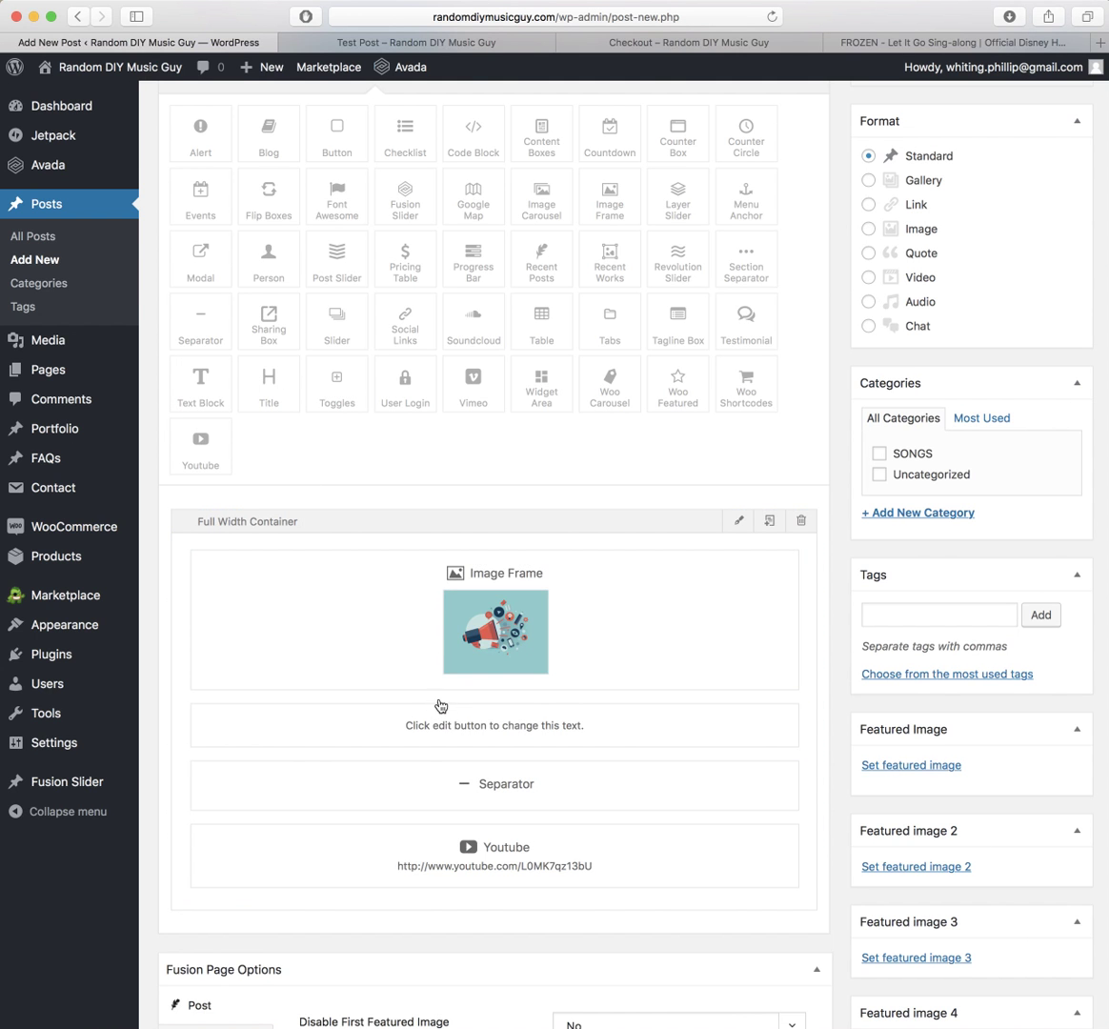
click(754, 714)
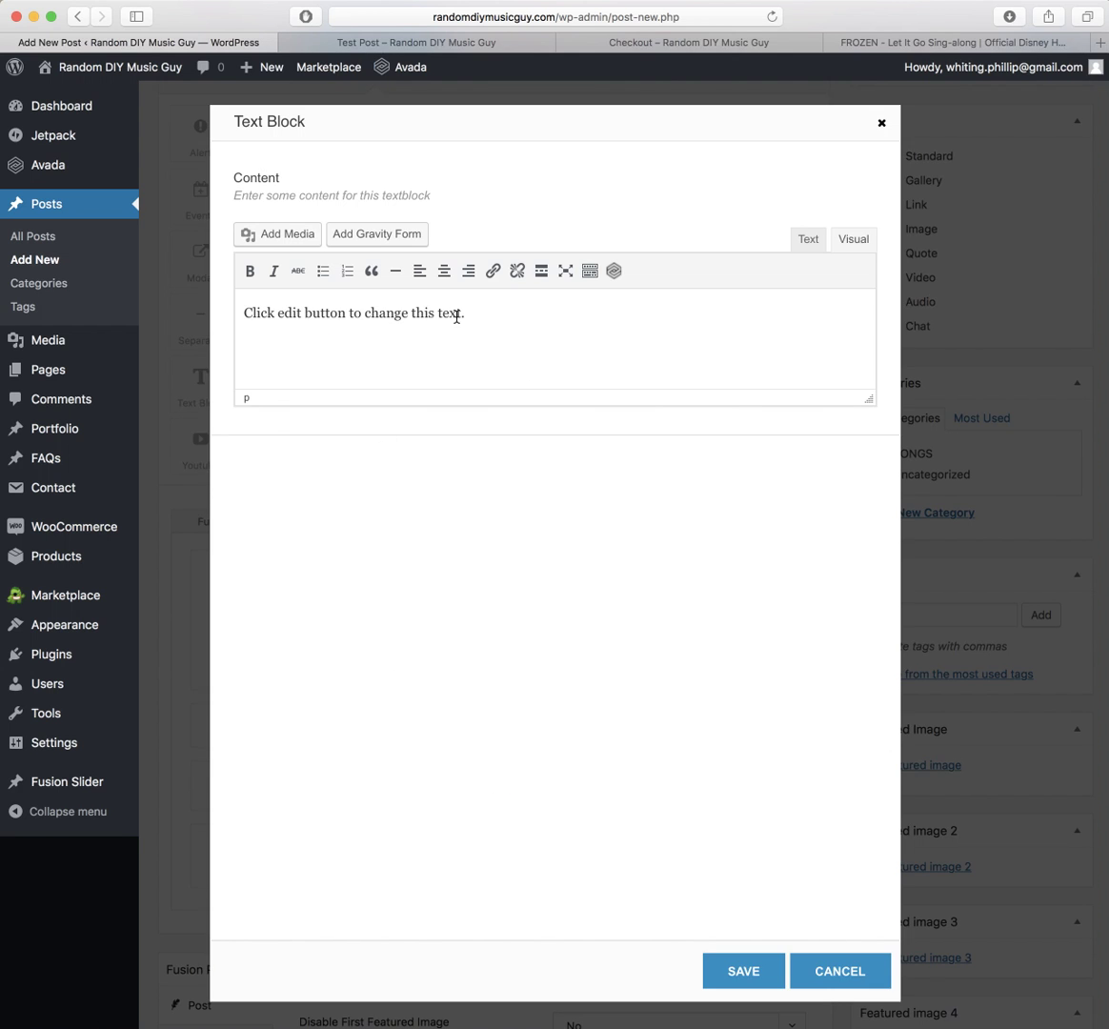
Step: Replace the placeholder with 'This is where some text would go.' pasted repeatedly, and save
drag(499, 314, 211, 311)
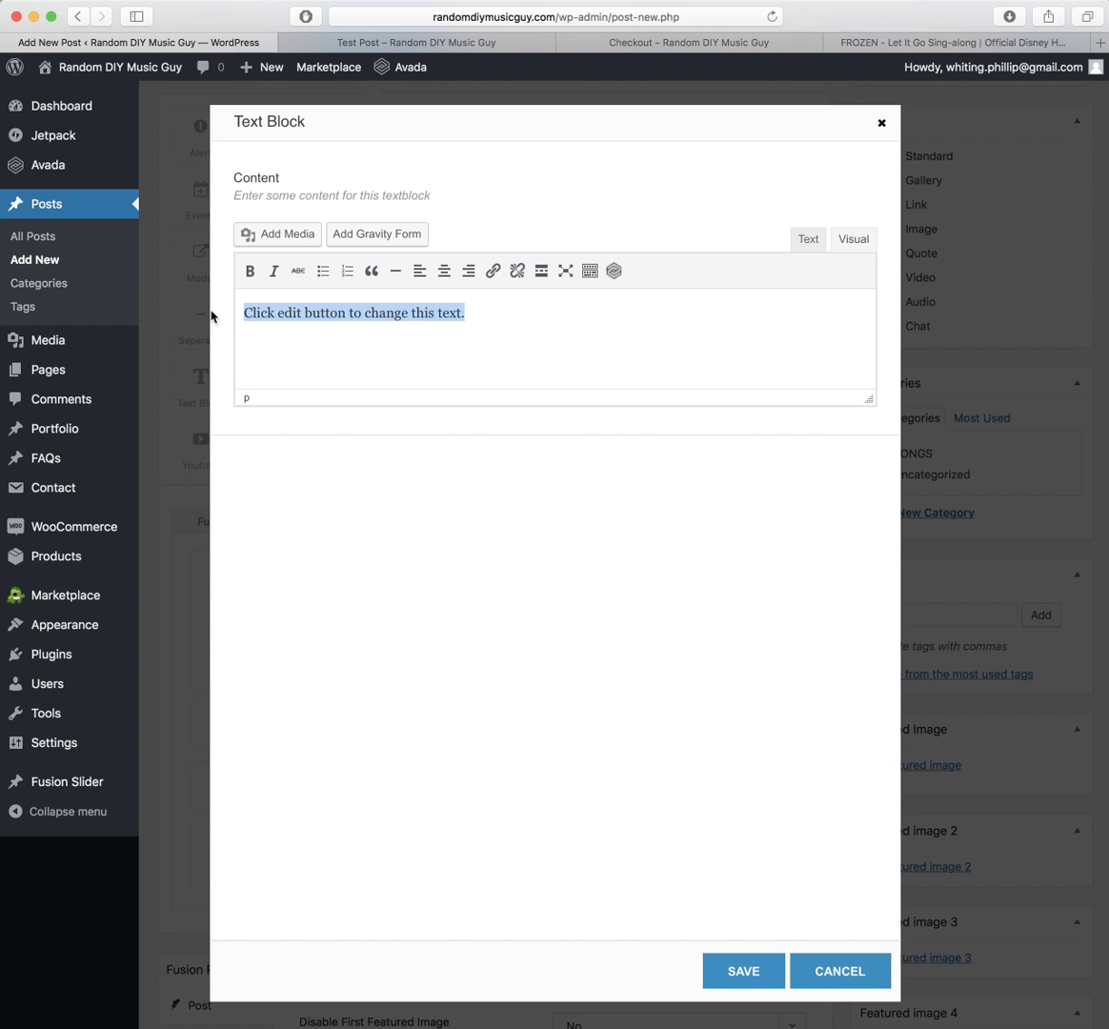
text(T)
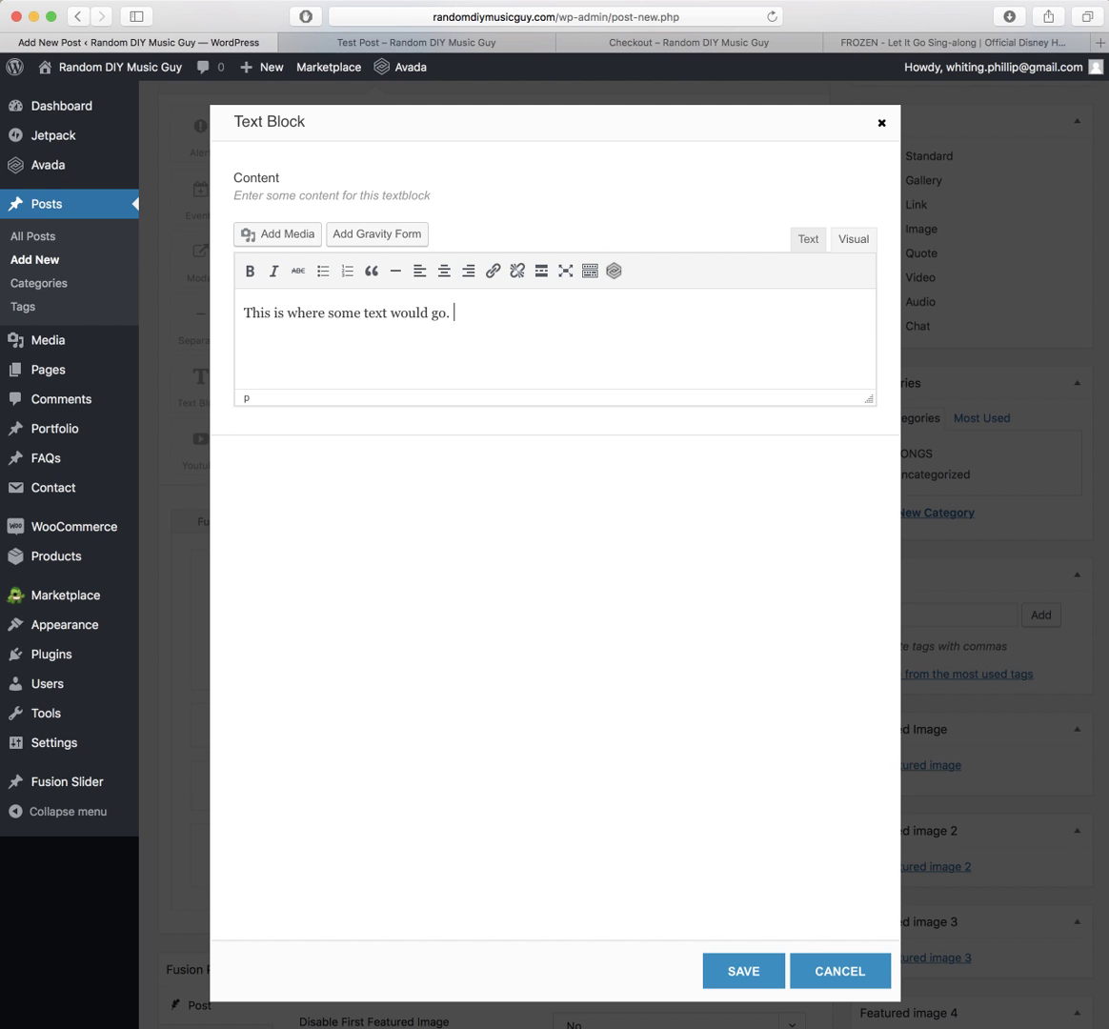
drag(450, 302, 227, 304)
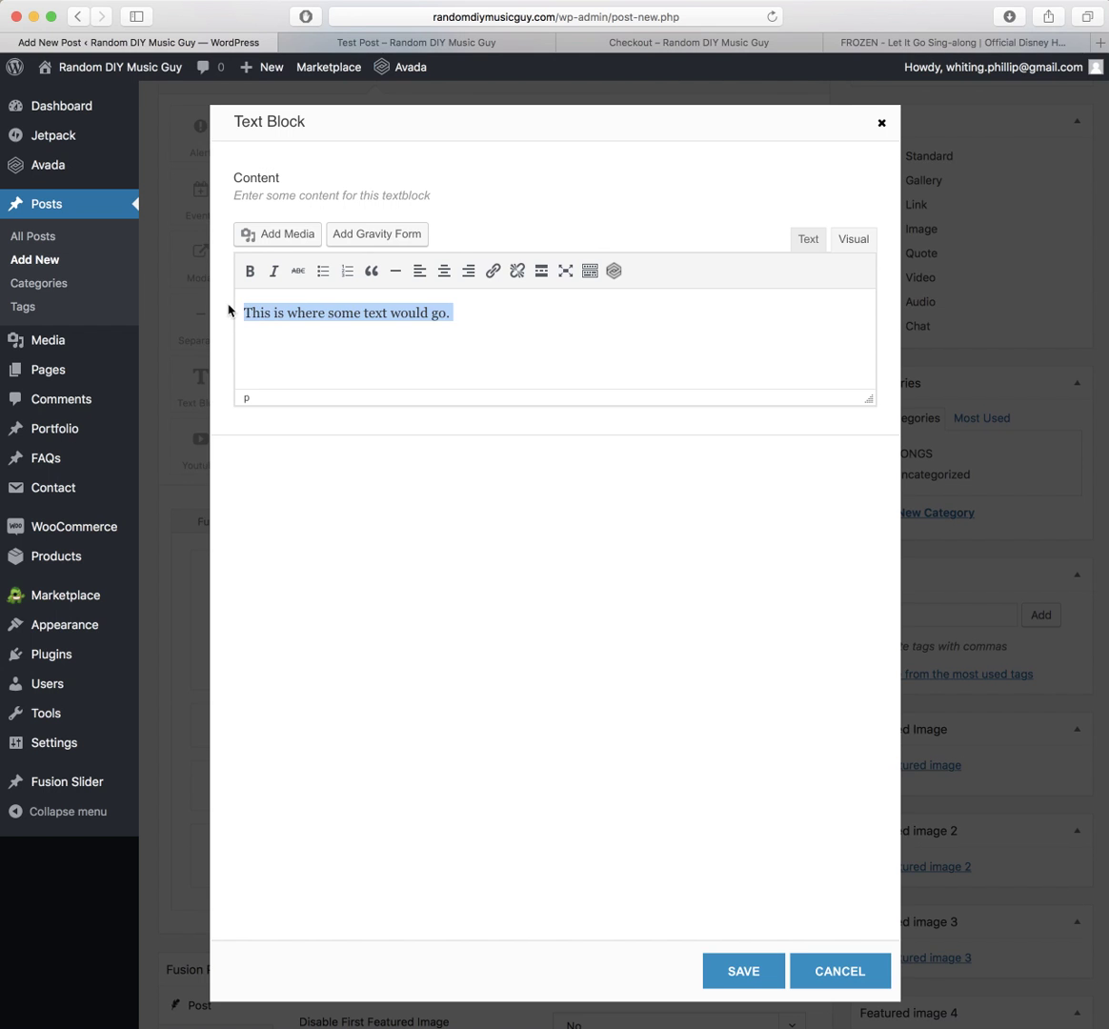
key(Right)
key(super+v)
key(super+v)
key(super+v)
key(super+v)
key(super+v)
key(super+v)
key(super+v)
key(super+v)
key(super+v)
key(super+v)
key(super+v)
key(super+v)
key(super+v)
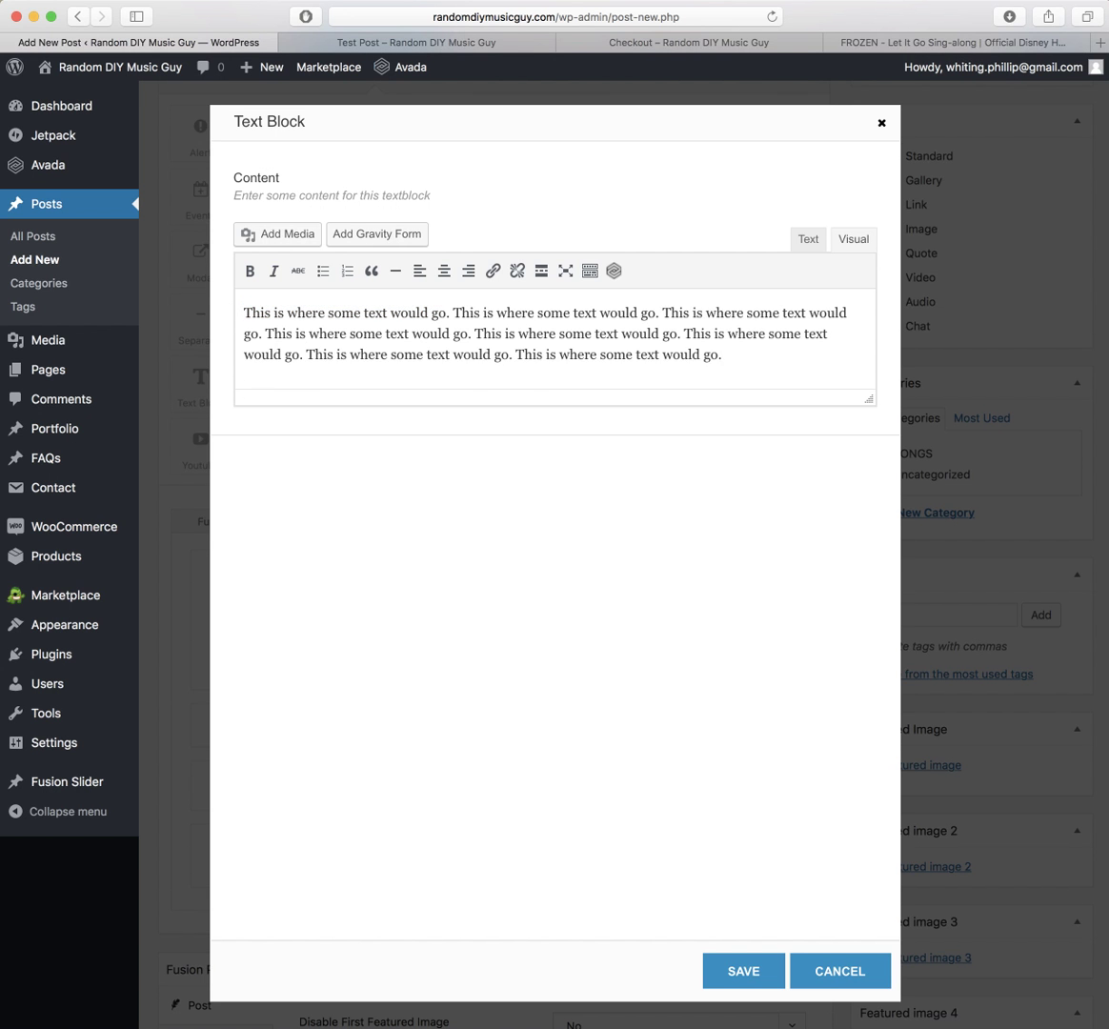
key(super+v)
key(super+v)
key(super+v)
key(super+v)
key(super+v)
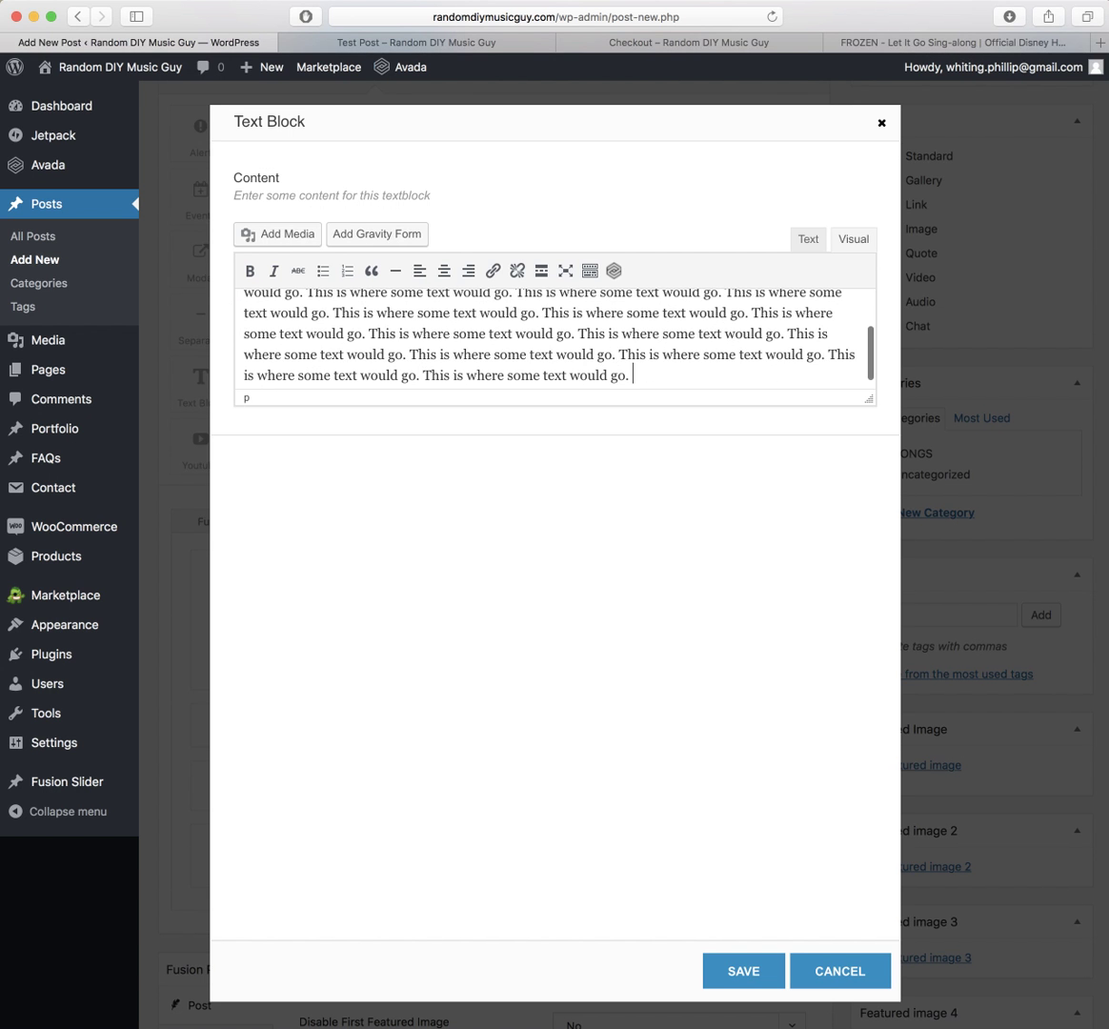
click(744, 971)
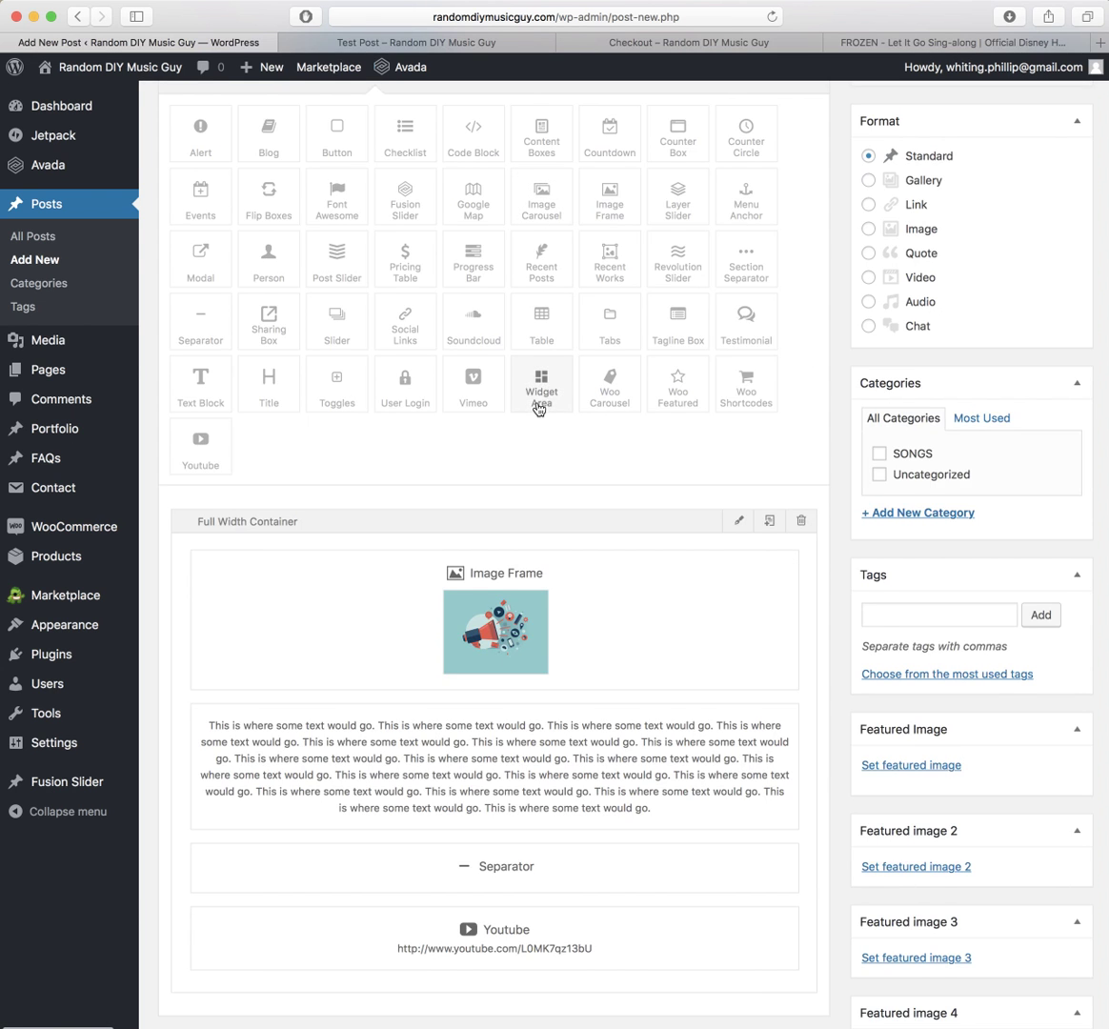
scroll(538, 403, down, 2)
scroll(538, 409, up, 2)
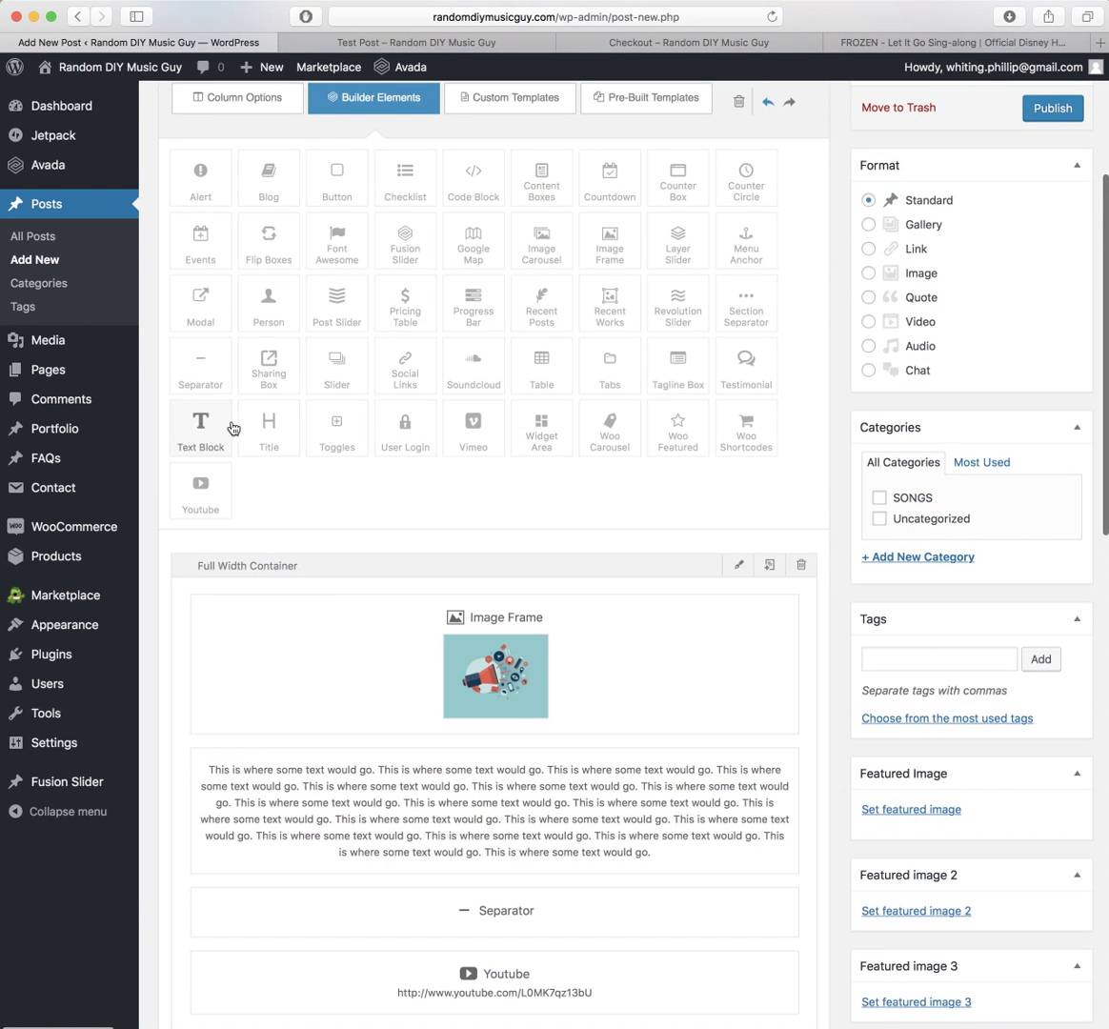
Step: Place a Title element above the video and give it the heading 'FROZEN IS DE BOMB'
click(428, 42)
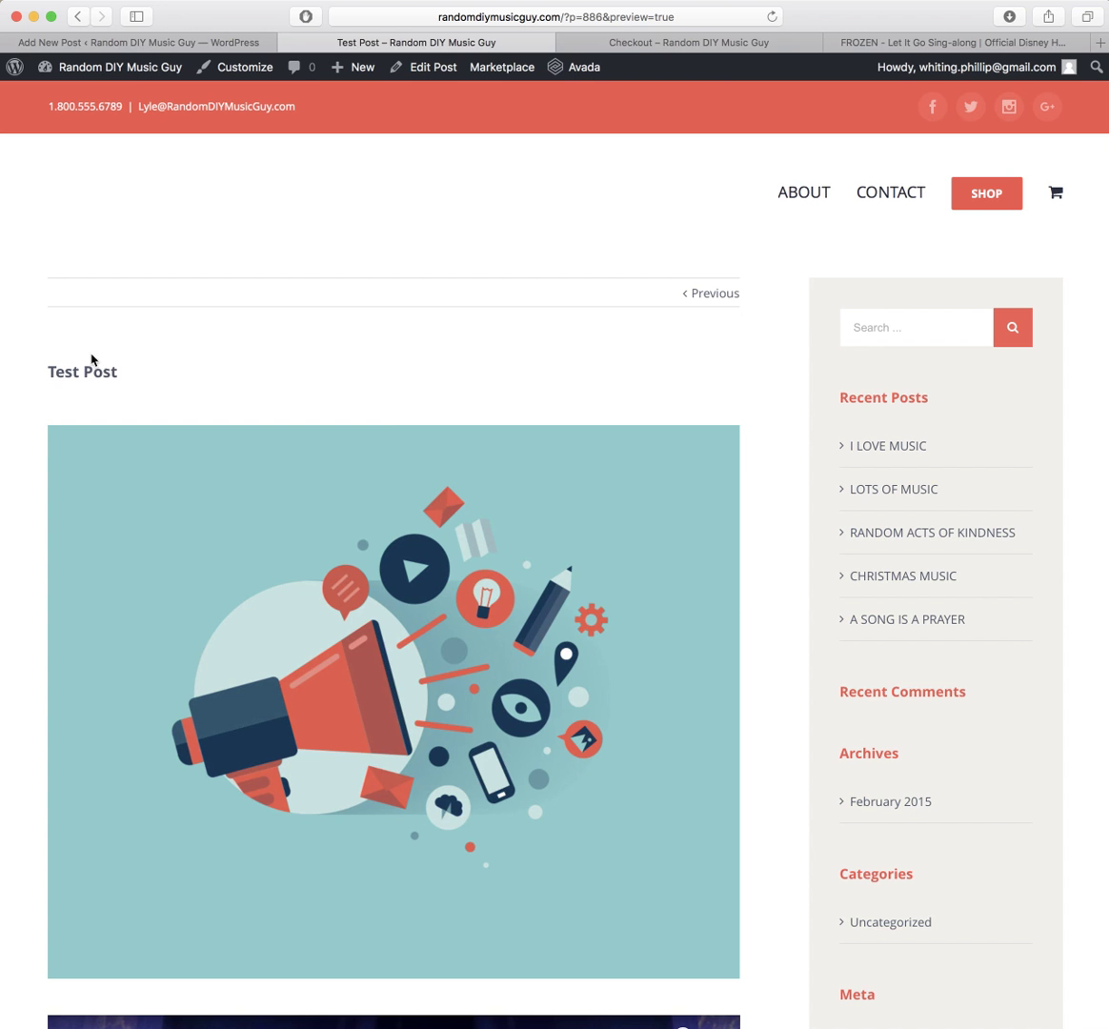
click(186, 43)
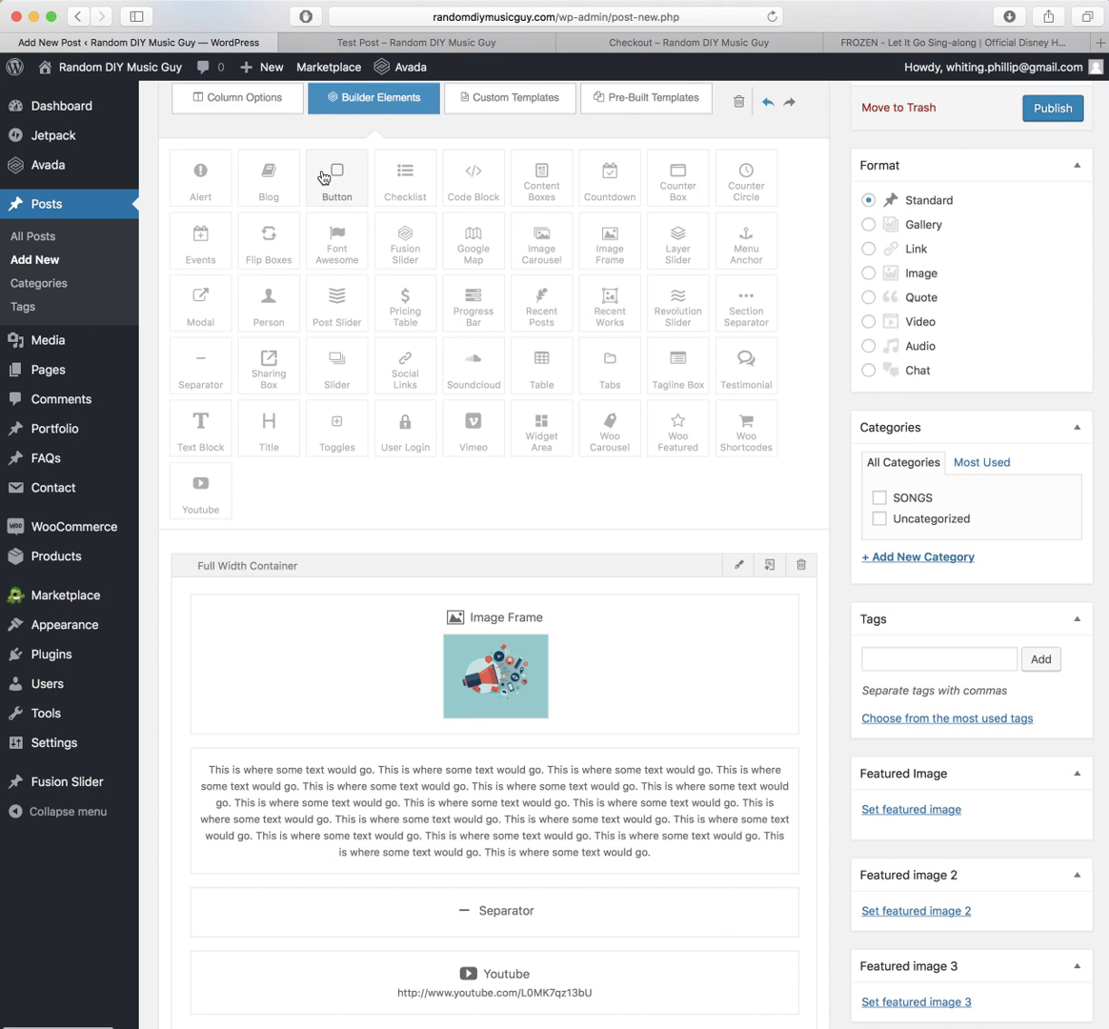
scroll(324, 174, down, 5)
scroll(310, 400, up, 2)
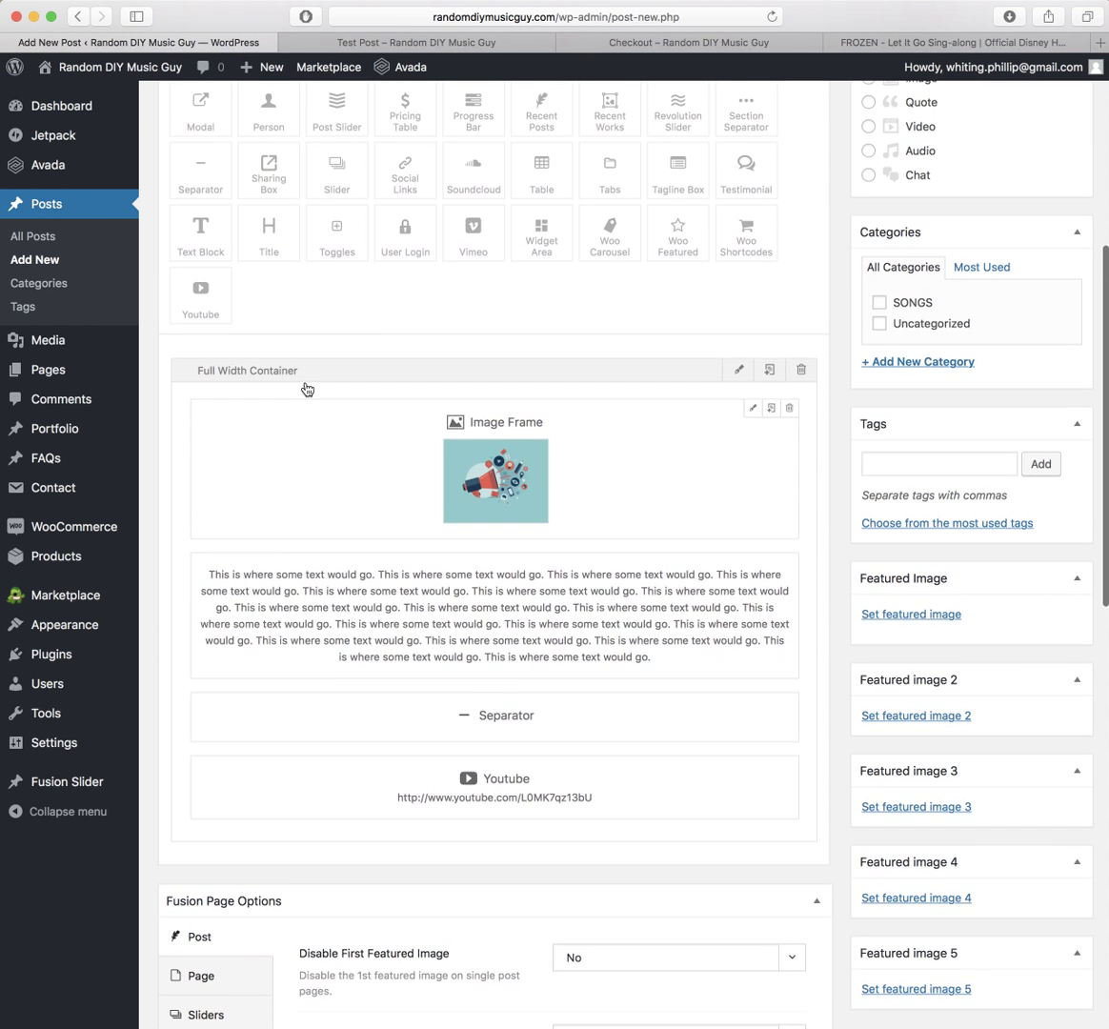
drag(285, 248, 488, 756)
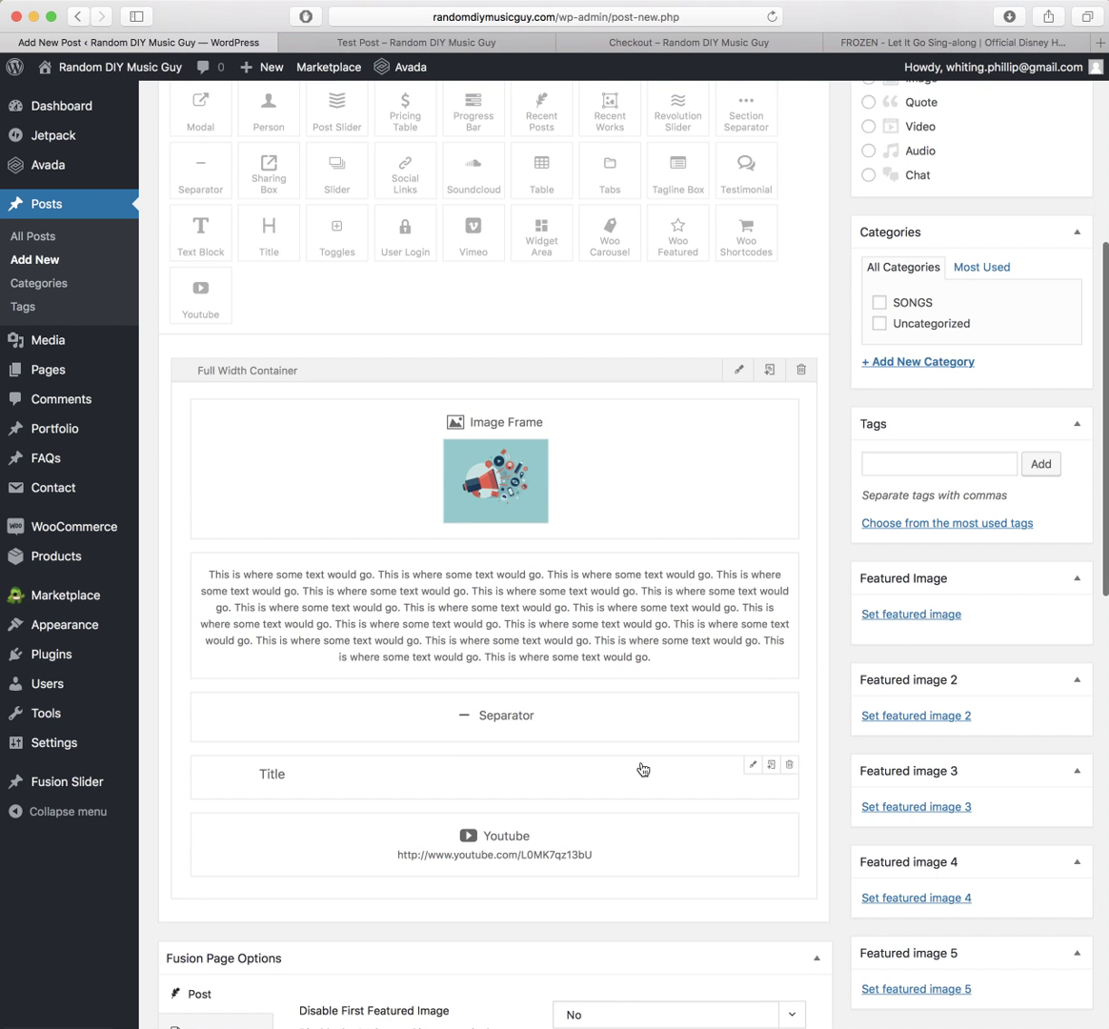
click(752, 767)
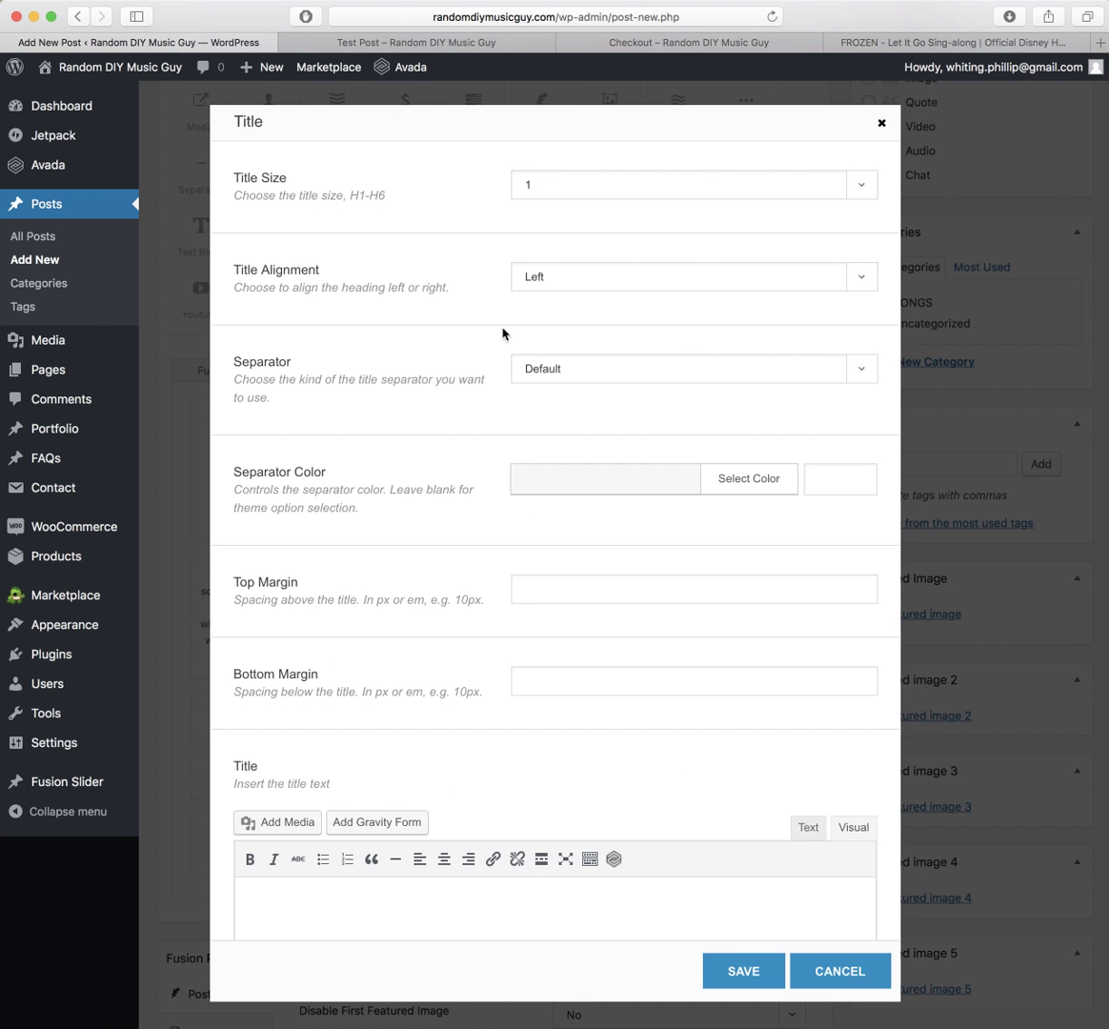
scroll(418, 697, down, 5)
click(401, 663)
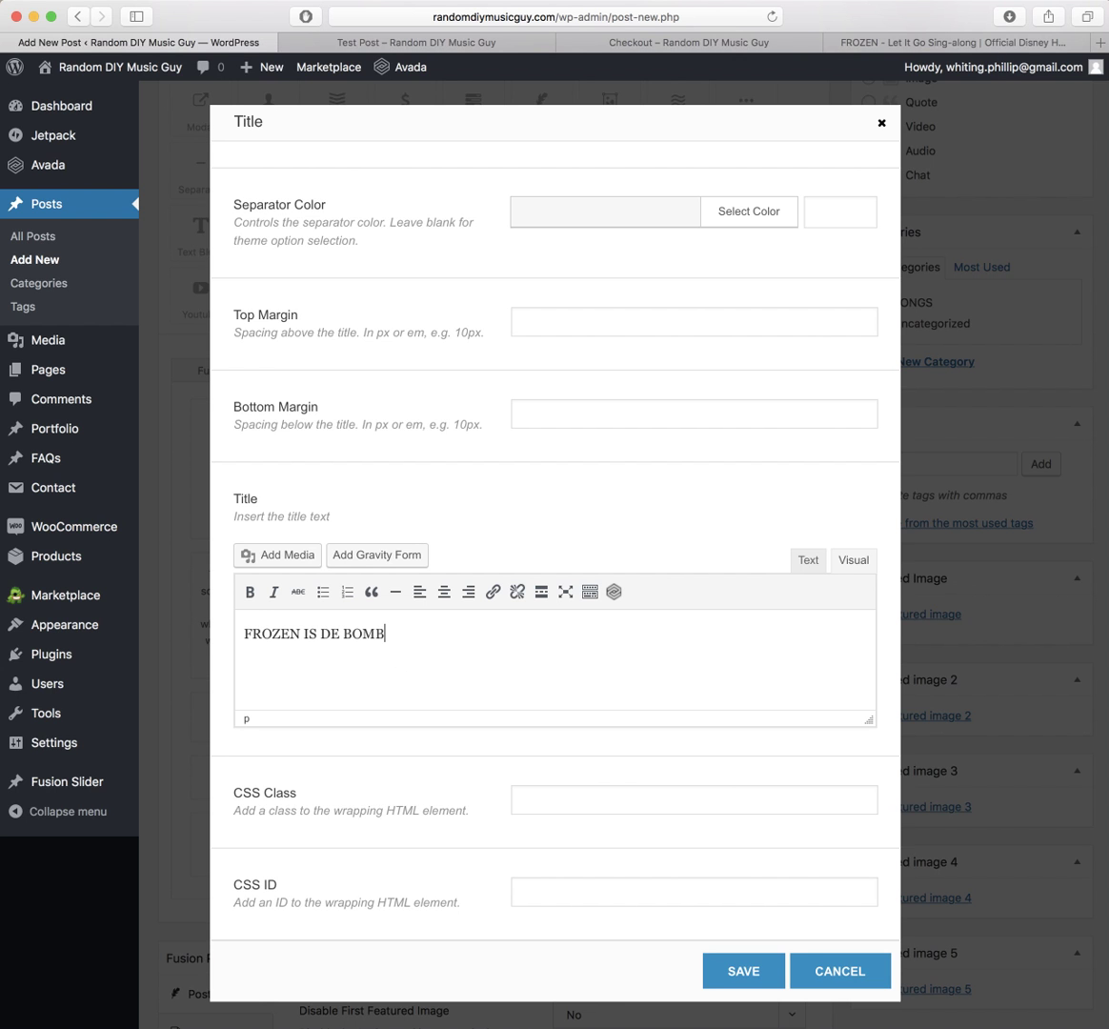
click(744, 970)
Step: Set the FROZEN IS DE BOMB title's alignment to Center and save
scroll(621, 512, up, 5)
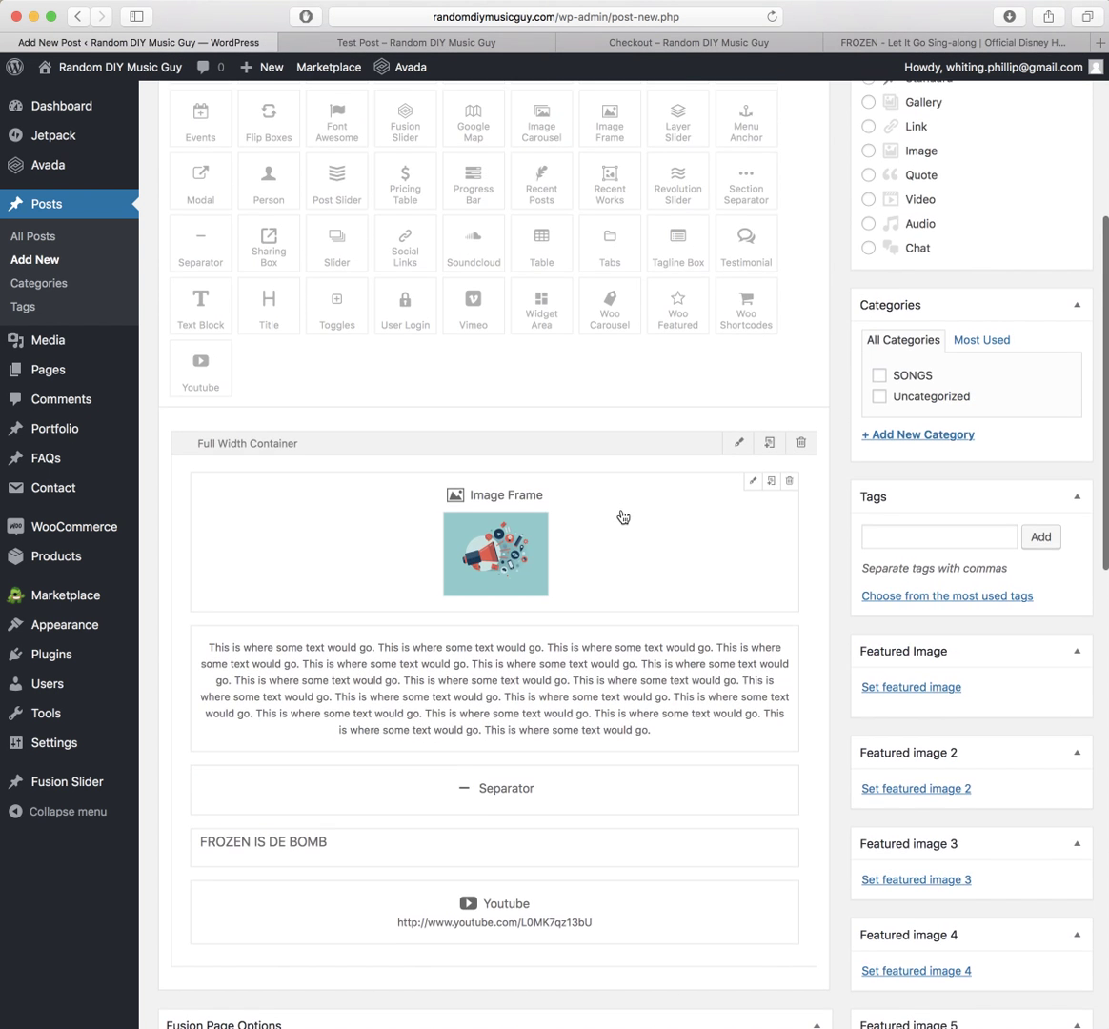
scroll(629, 515, down, 6)
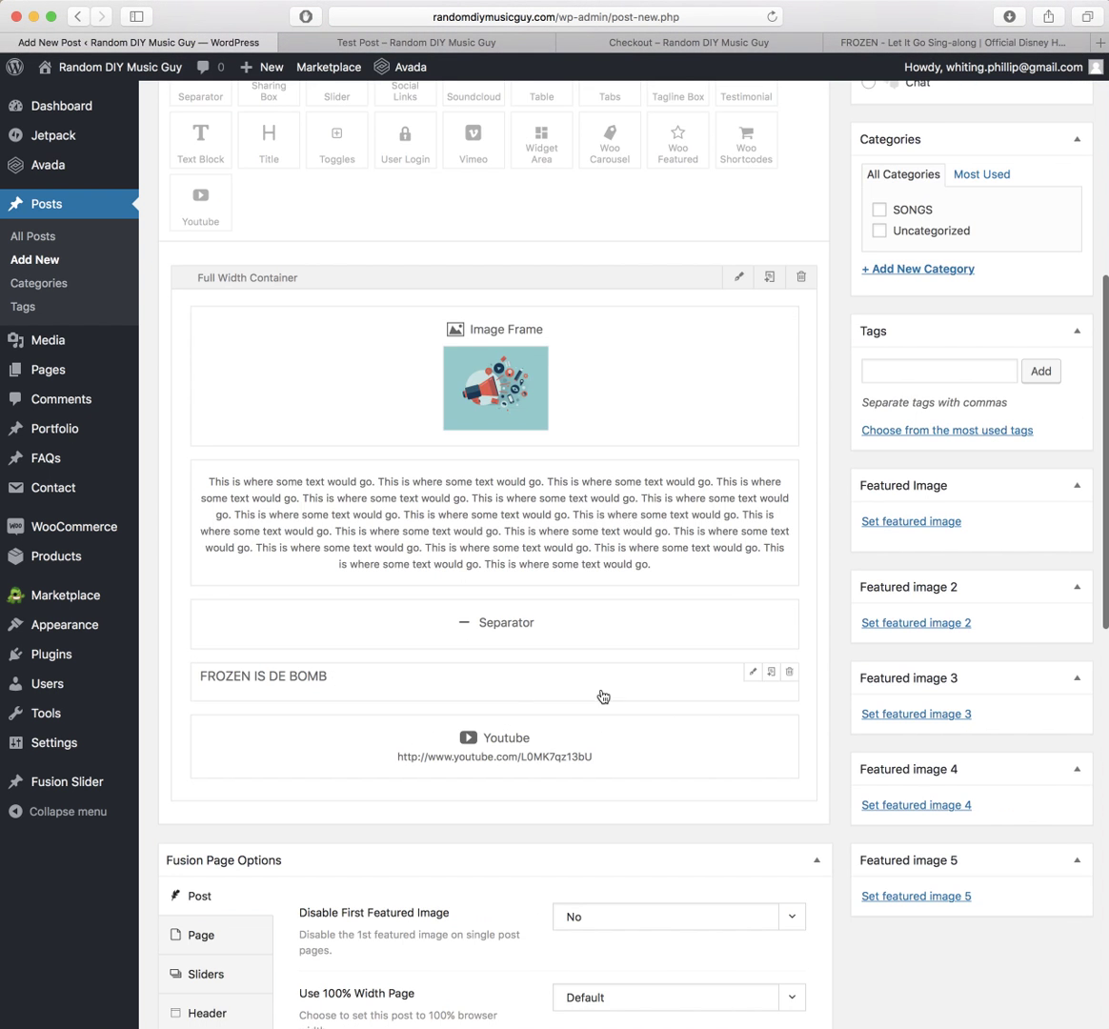
click(752, 674)
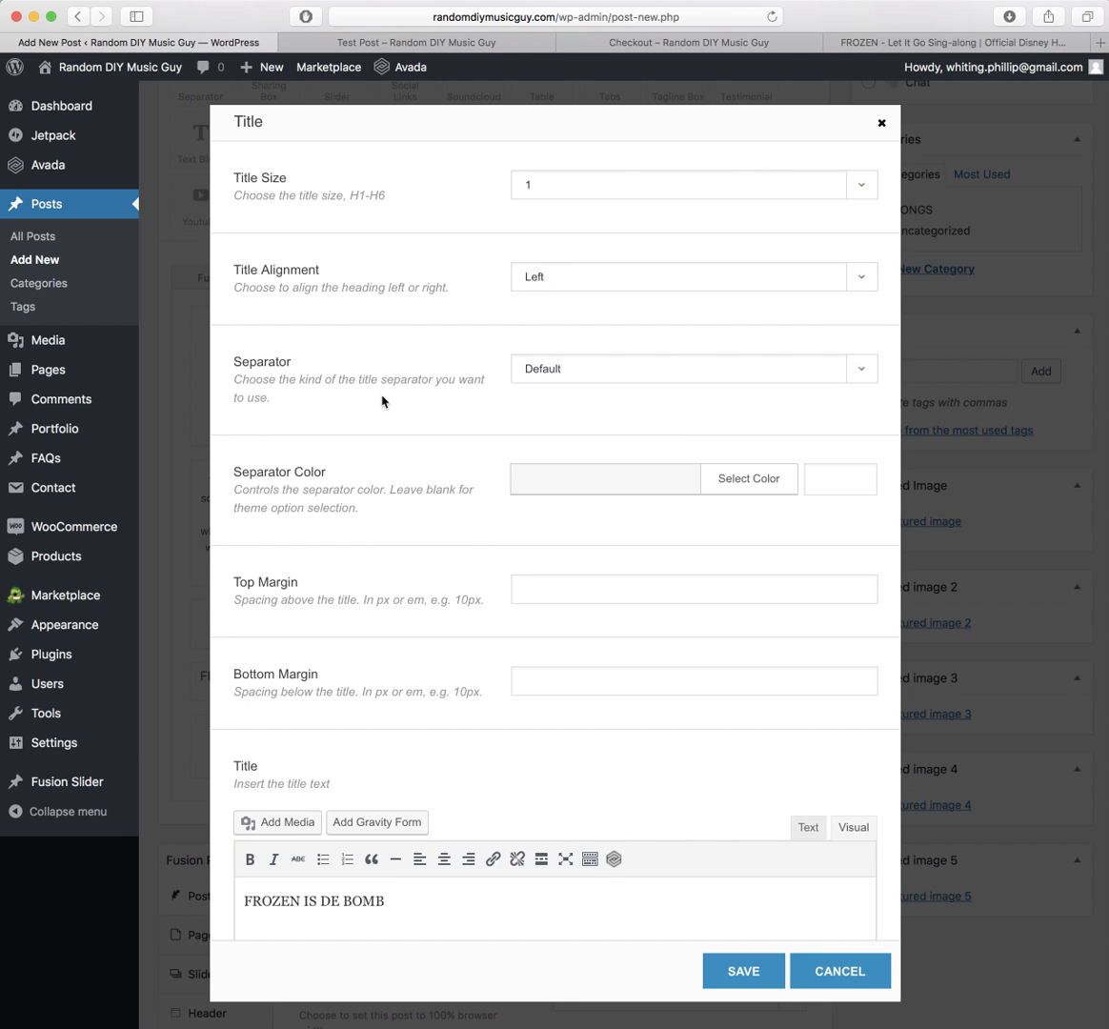
click(602, 282)
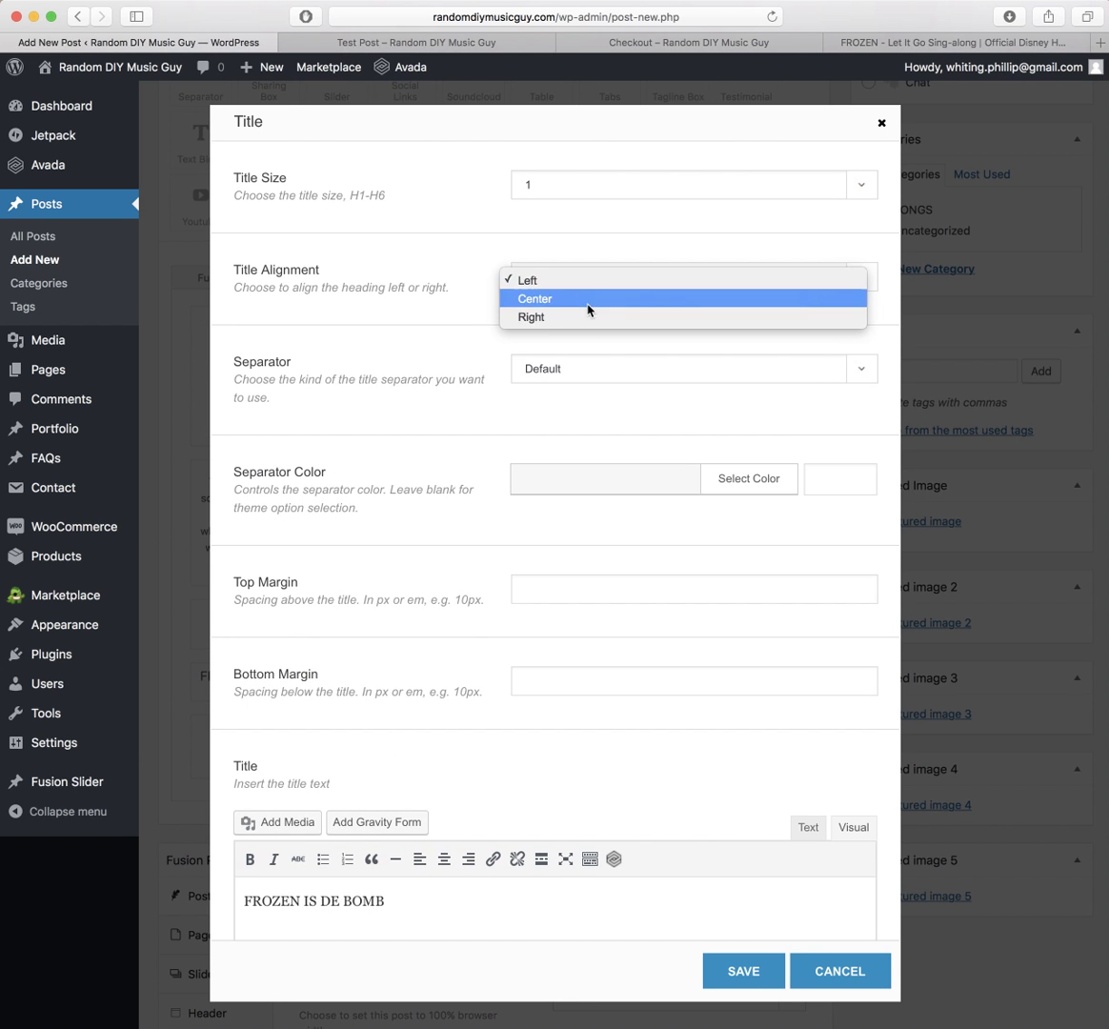
click(589, 303)
click(743, 971)
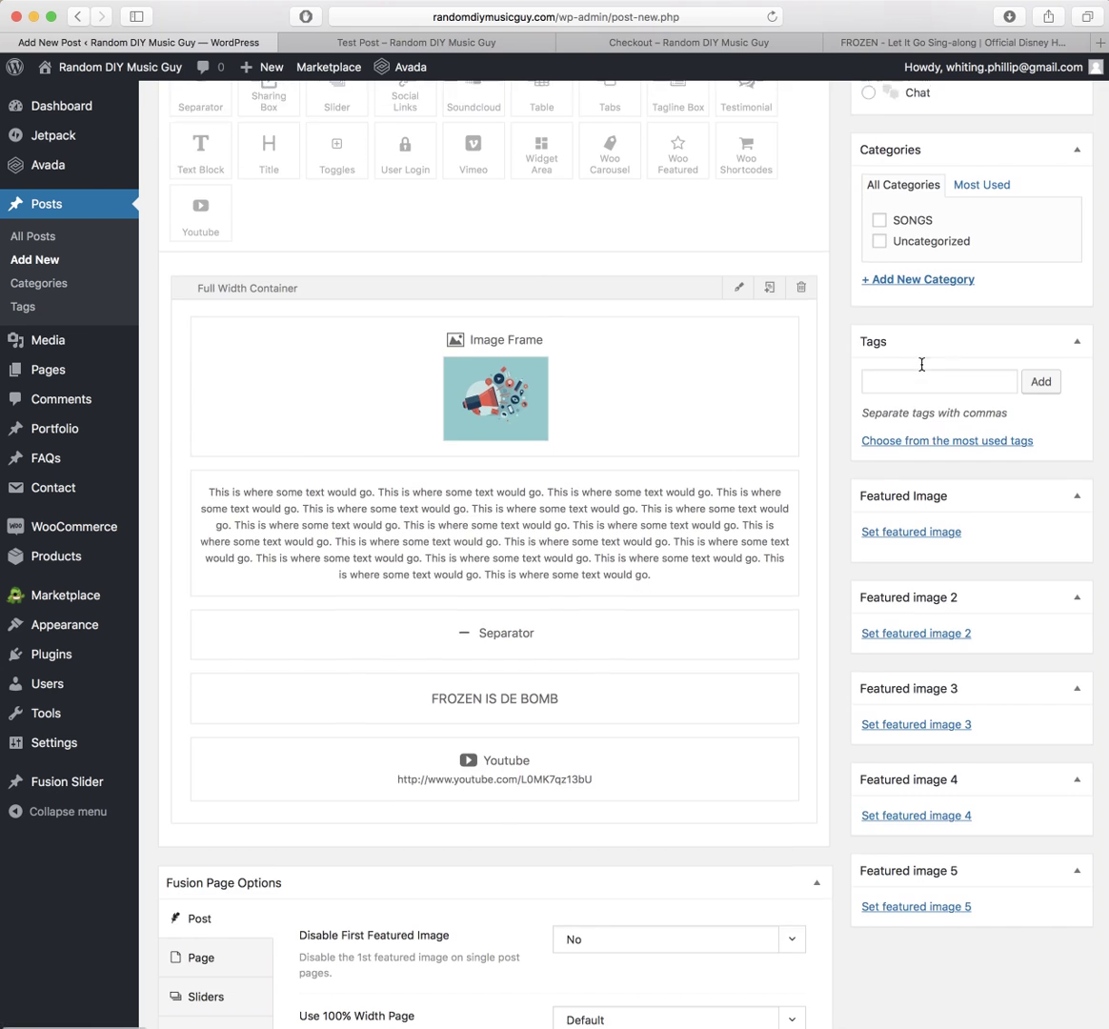
Step: Preview Test Post and scroll to the centred FROZEN IS DE BOMB heading above the video
scroll(921, 364, up, 10)
click(1062, 304)
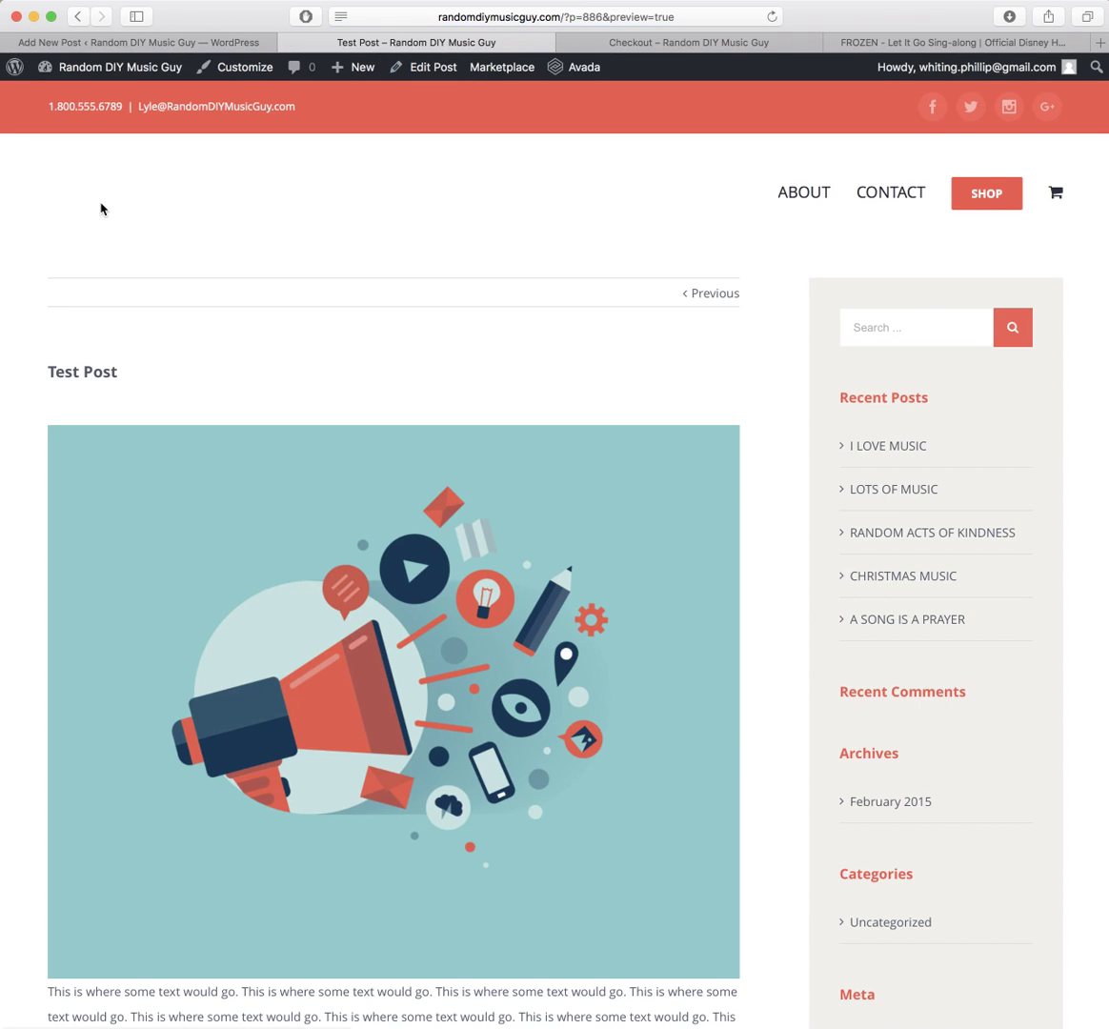
scroll(101, 207, down, 5)
scroll(103, 207, down, 1)
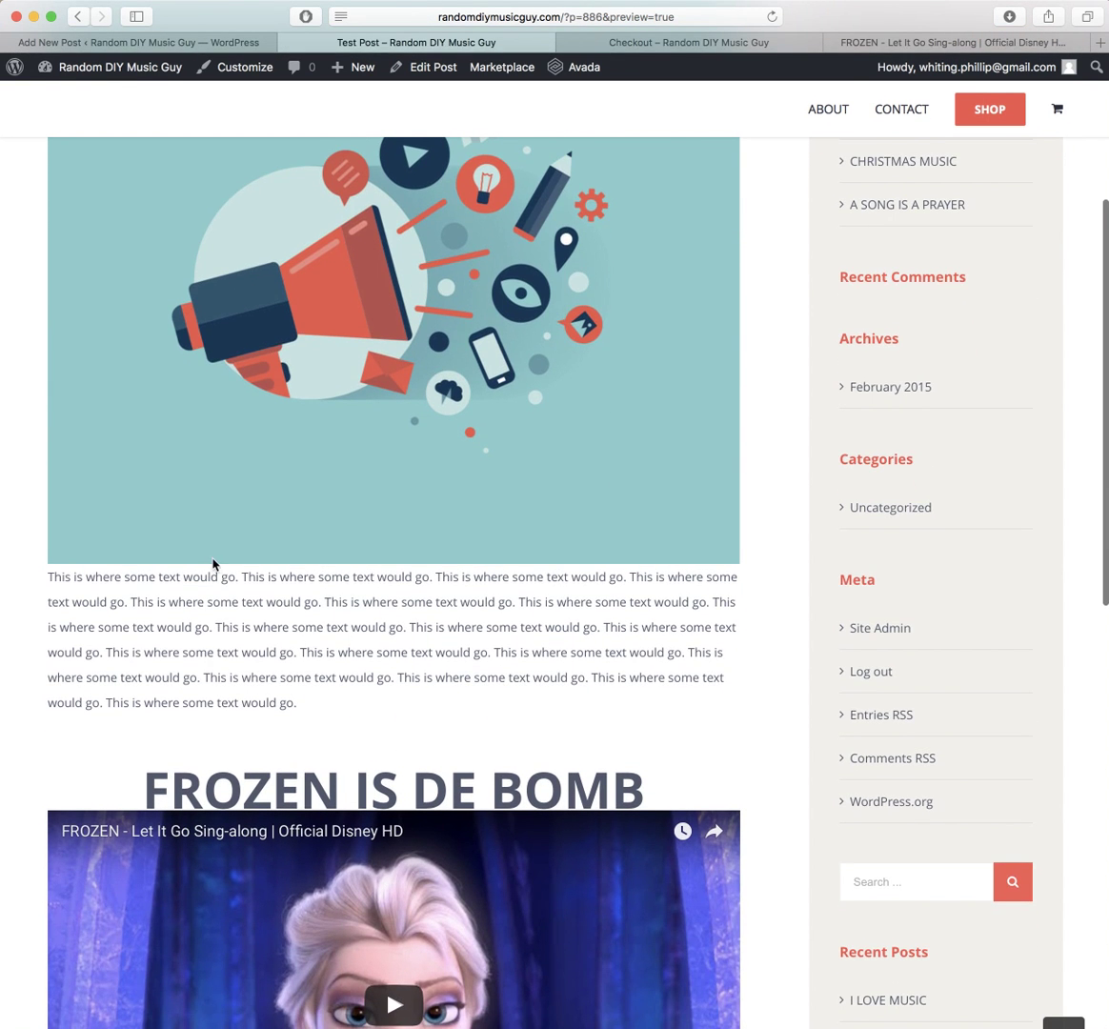
scroll(213, 565, down, 3)
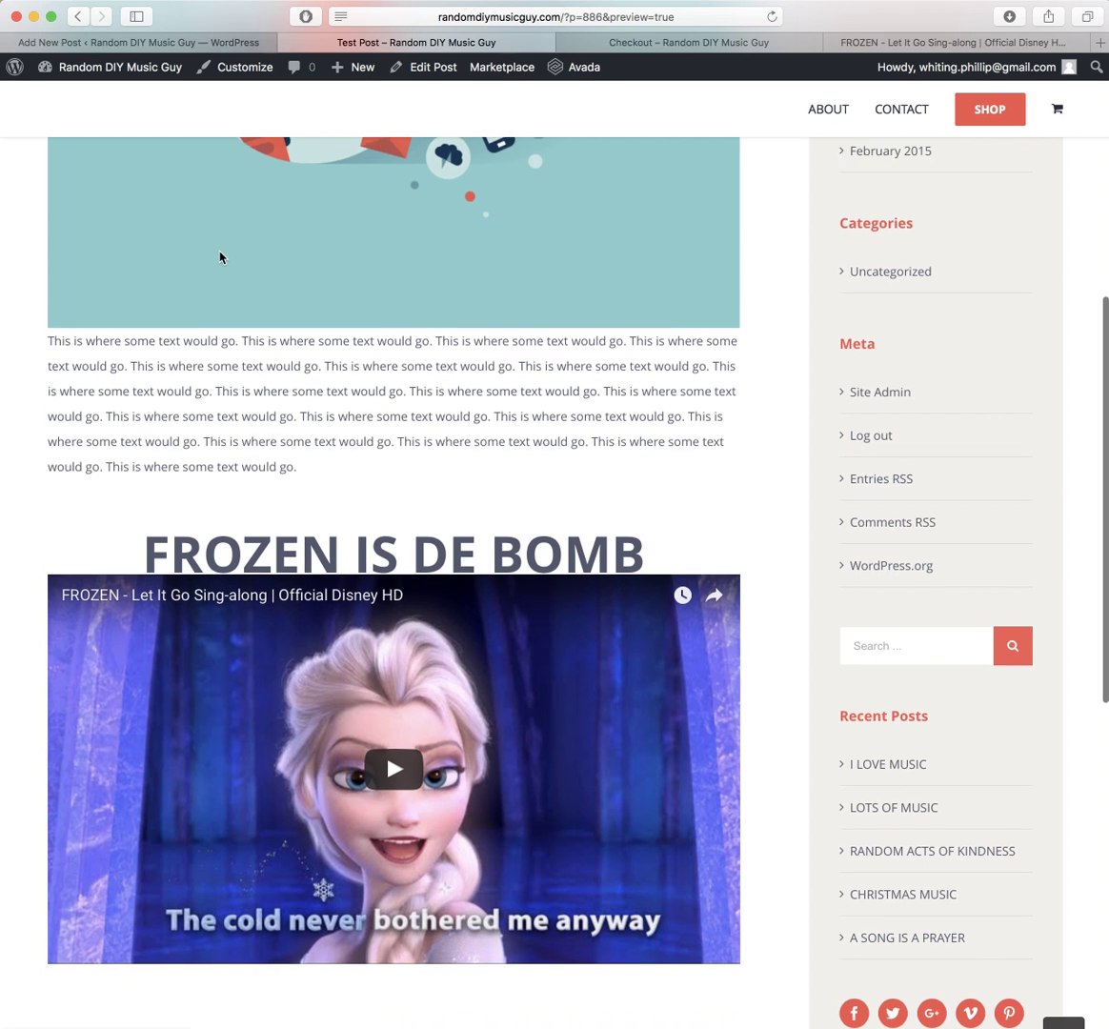
scroll(198, 366, up, 1)
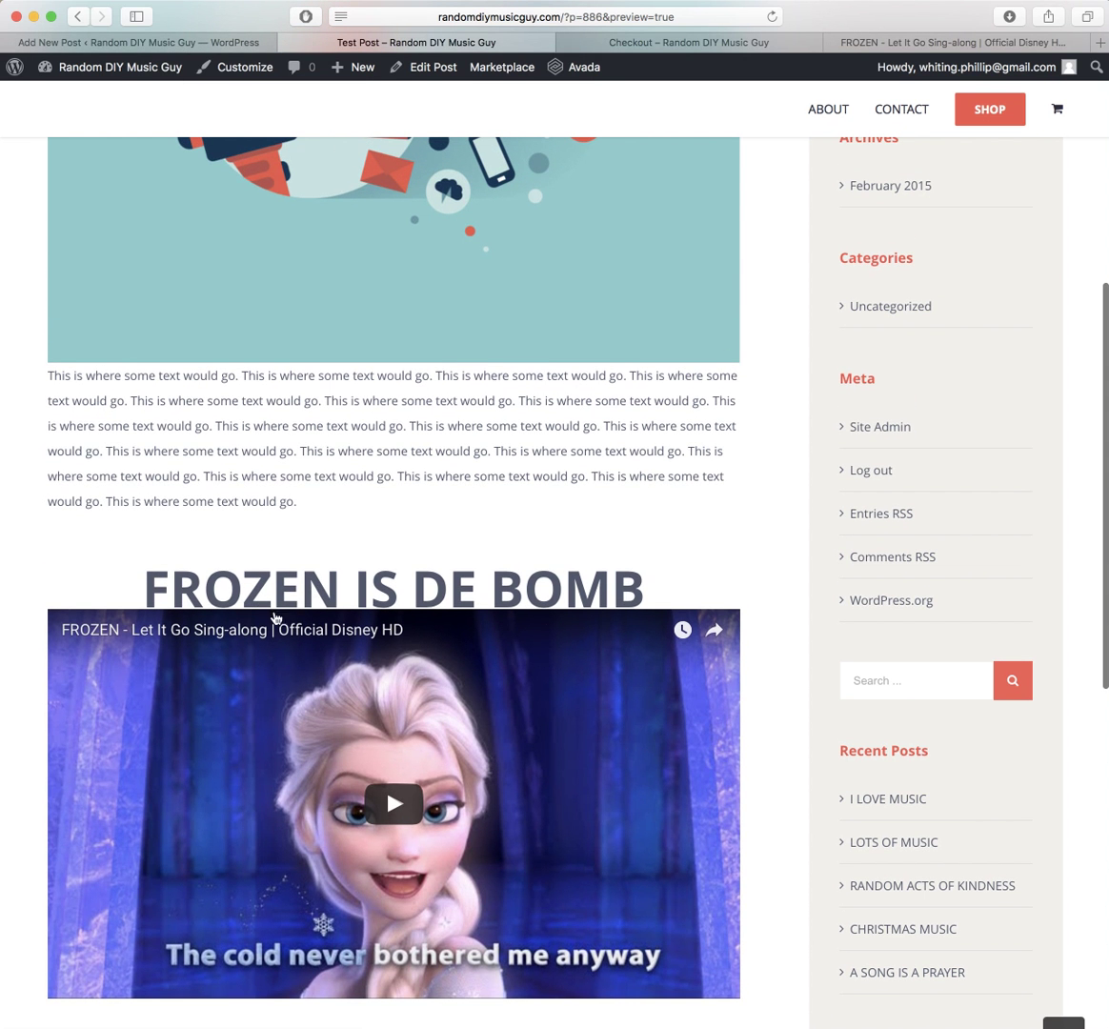
Step: Add a Separator under the Image Frame with 10px top and bottom margins
click(160, 42)
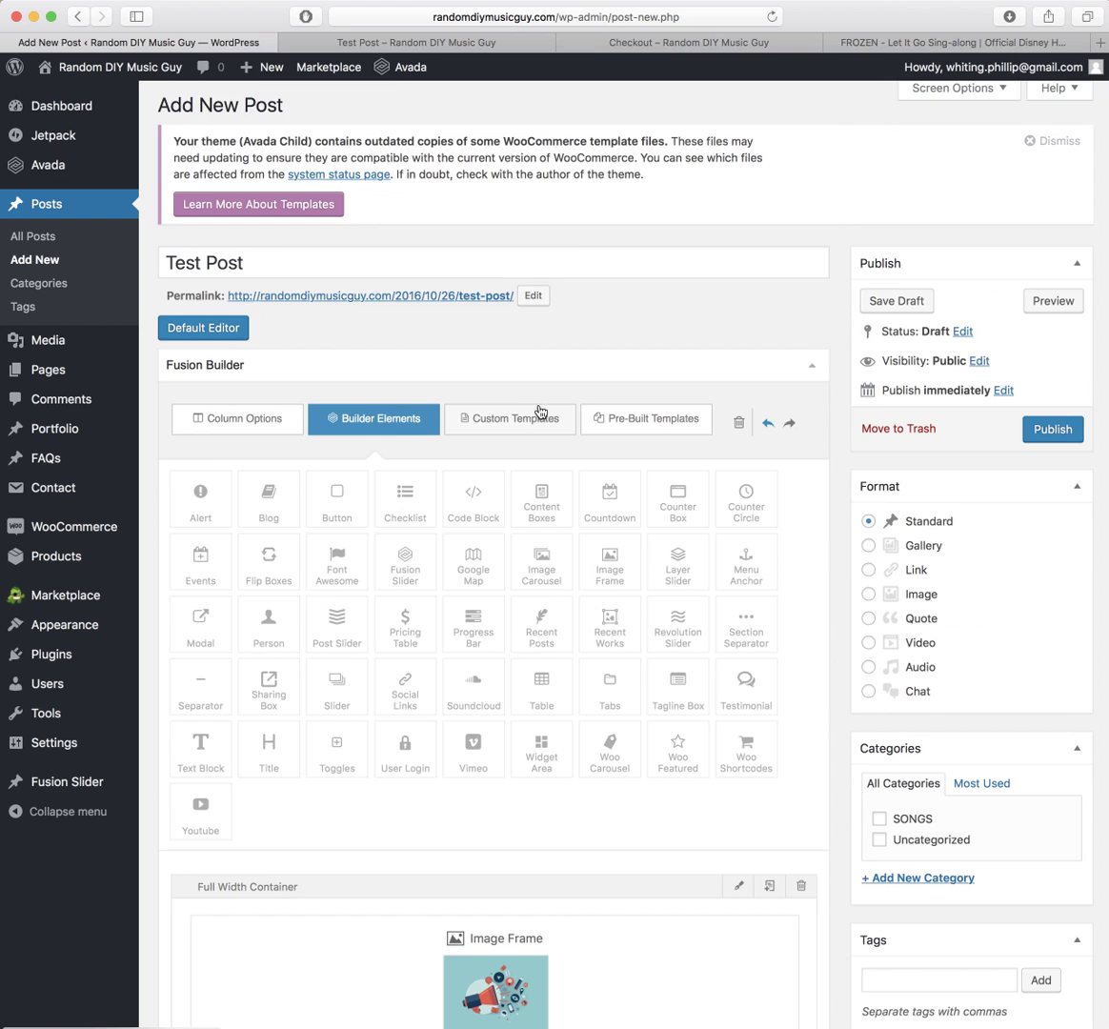
scroll(539, 411, down, 5)
drag(196, 286, 503, 661)
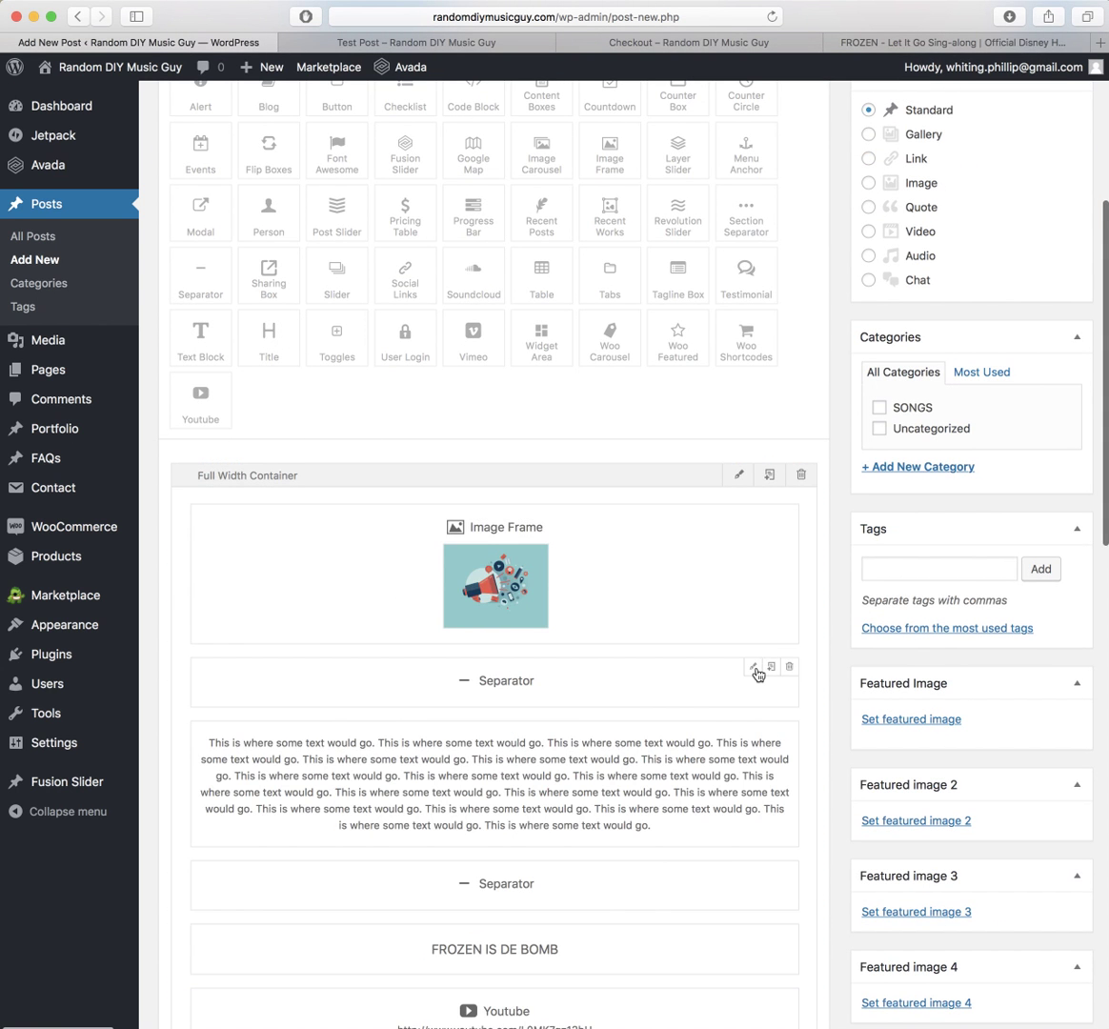
click(754, 669)
click(533, 275)
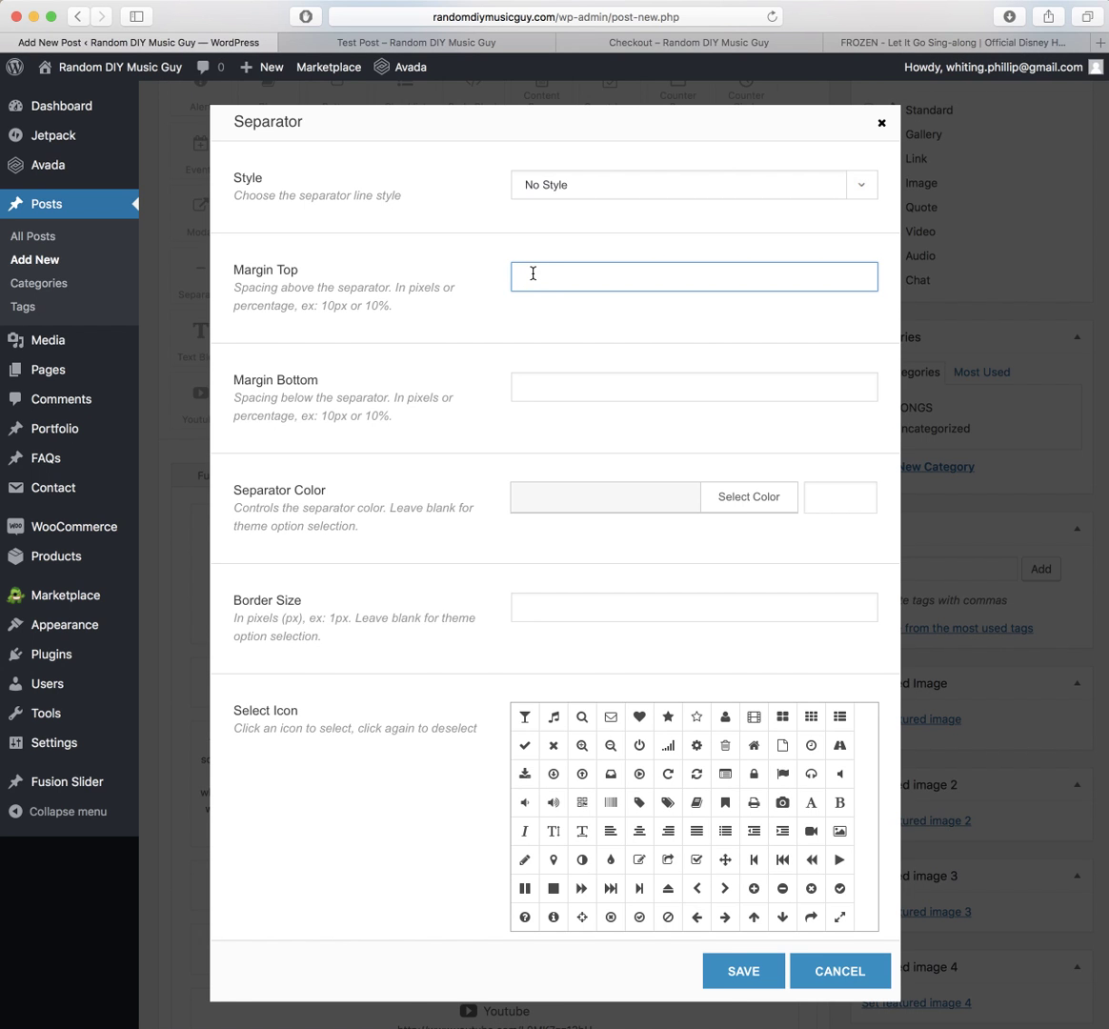
text(10PX)
key(Tab)
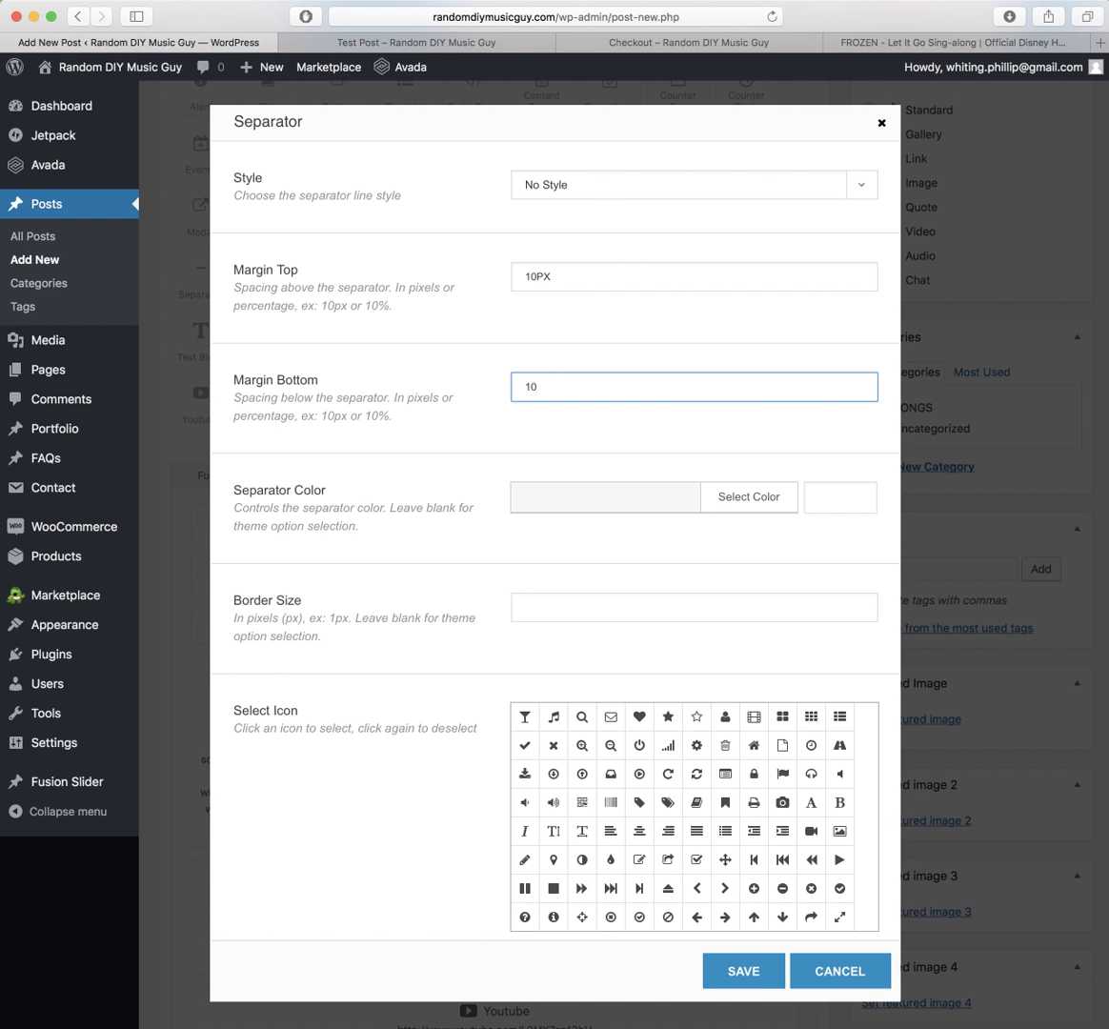
text(10px)
click(531, 283)
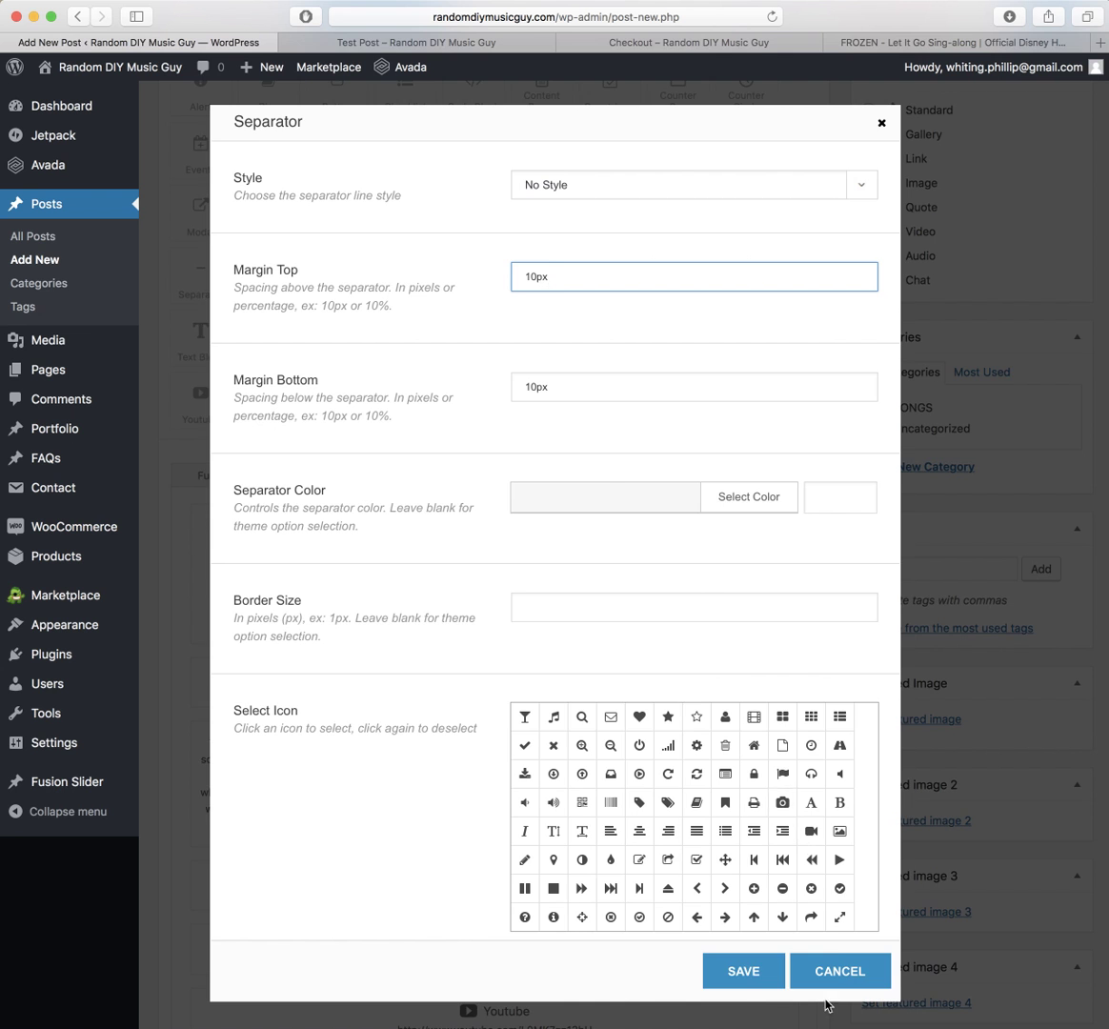
click(743, 970)
Step: Clone the first separator and drop the copy between the FROZEN IS DE BOMB title and the Youtube element
scroll(600, 657, down, 5)
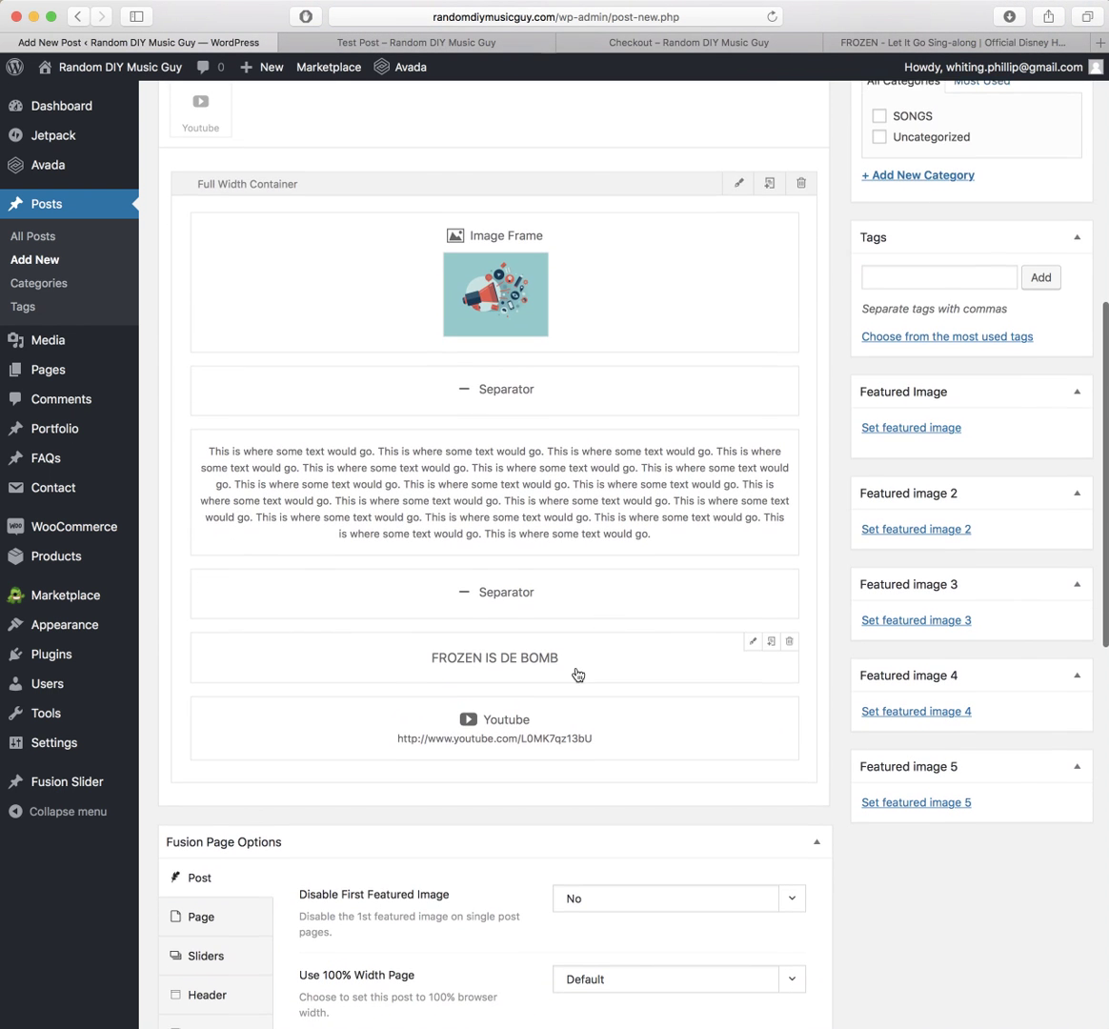
scroll(428, 333, up, 3)
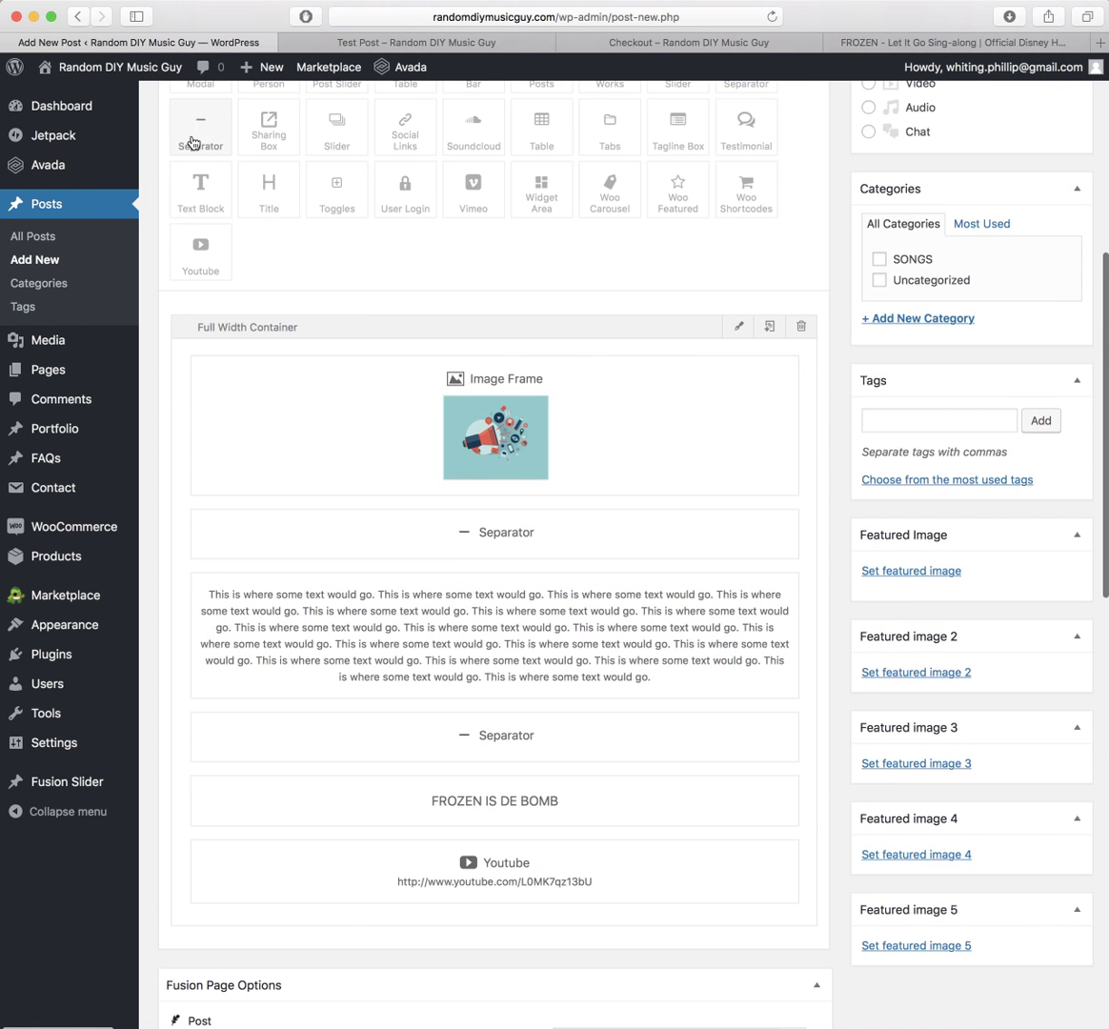
mouse_move(191, 143)
mouse_down()
mouse_move(381, 615)
mouse_move(499, 787)
mouse_move(289, 298)
mouse_move(200, 143)
mouse_up()
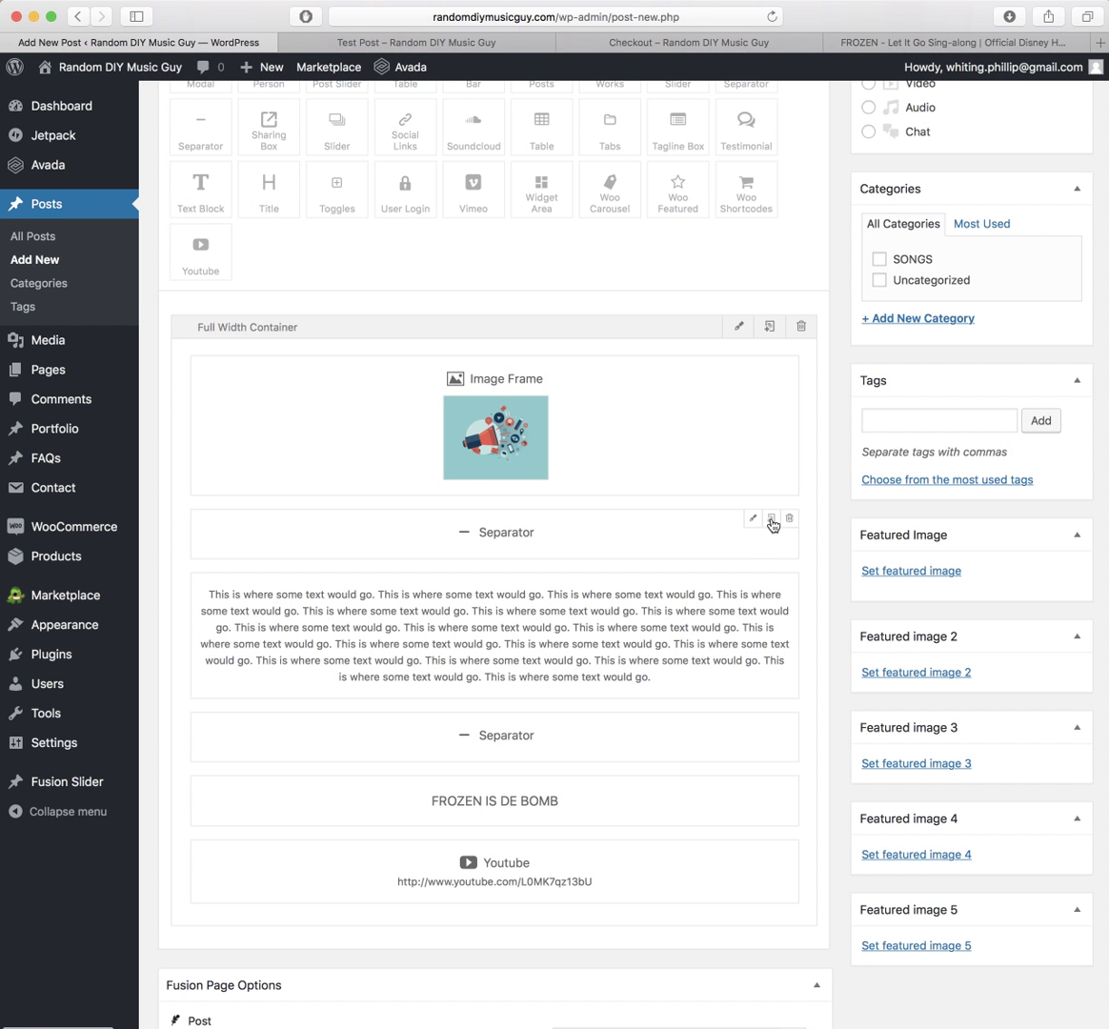
click(772, 519)
mouse_move(619, 601)
mouse_down()
mouse_move(586, 866)
mouse_move(567, 901)
mouse_move(572, 880)
mouse_up()
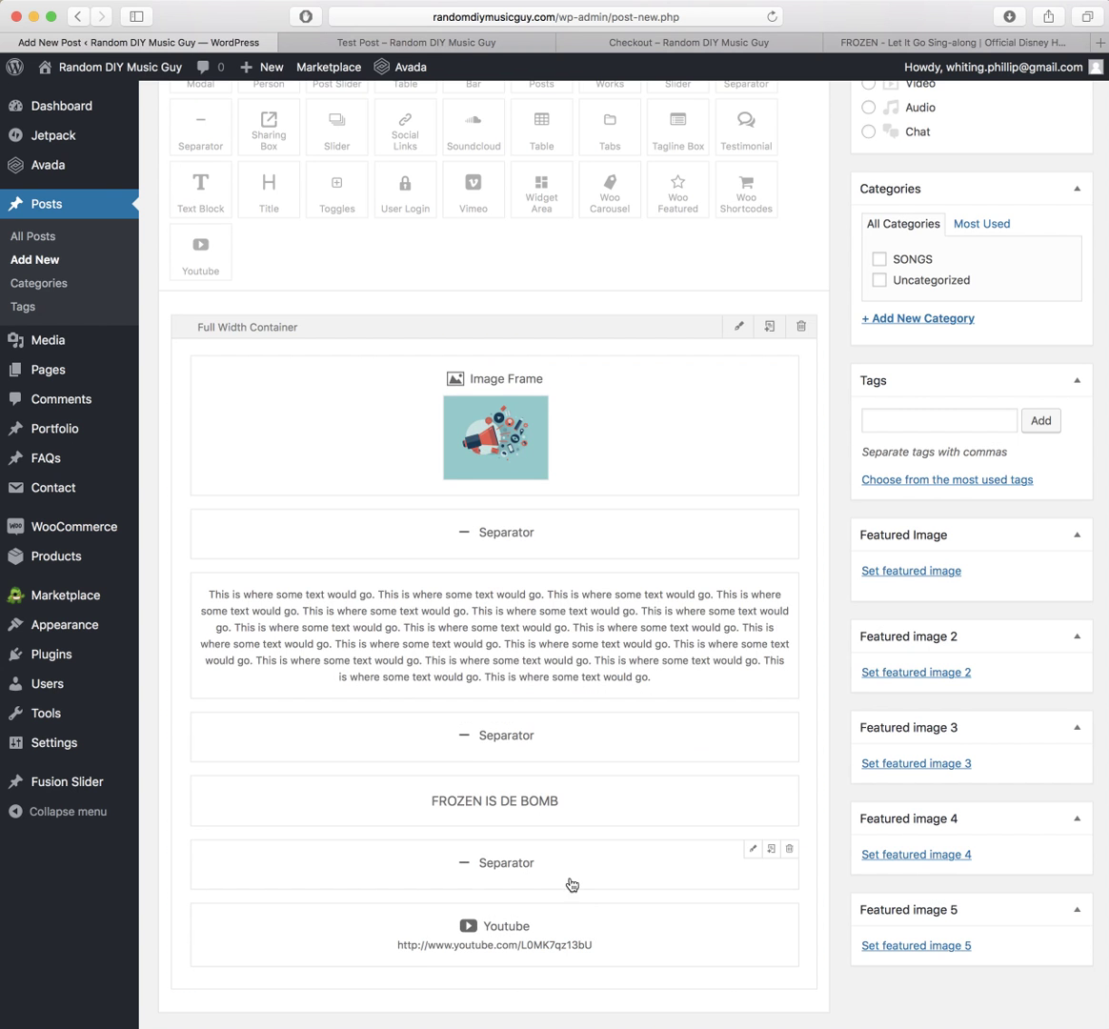
scroll(1038, 499, up, 6)
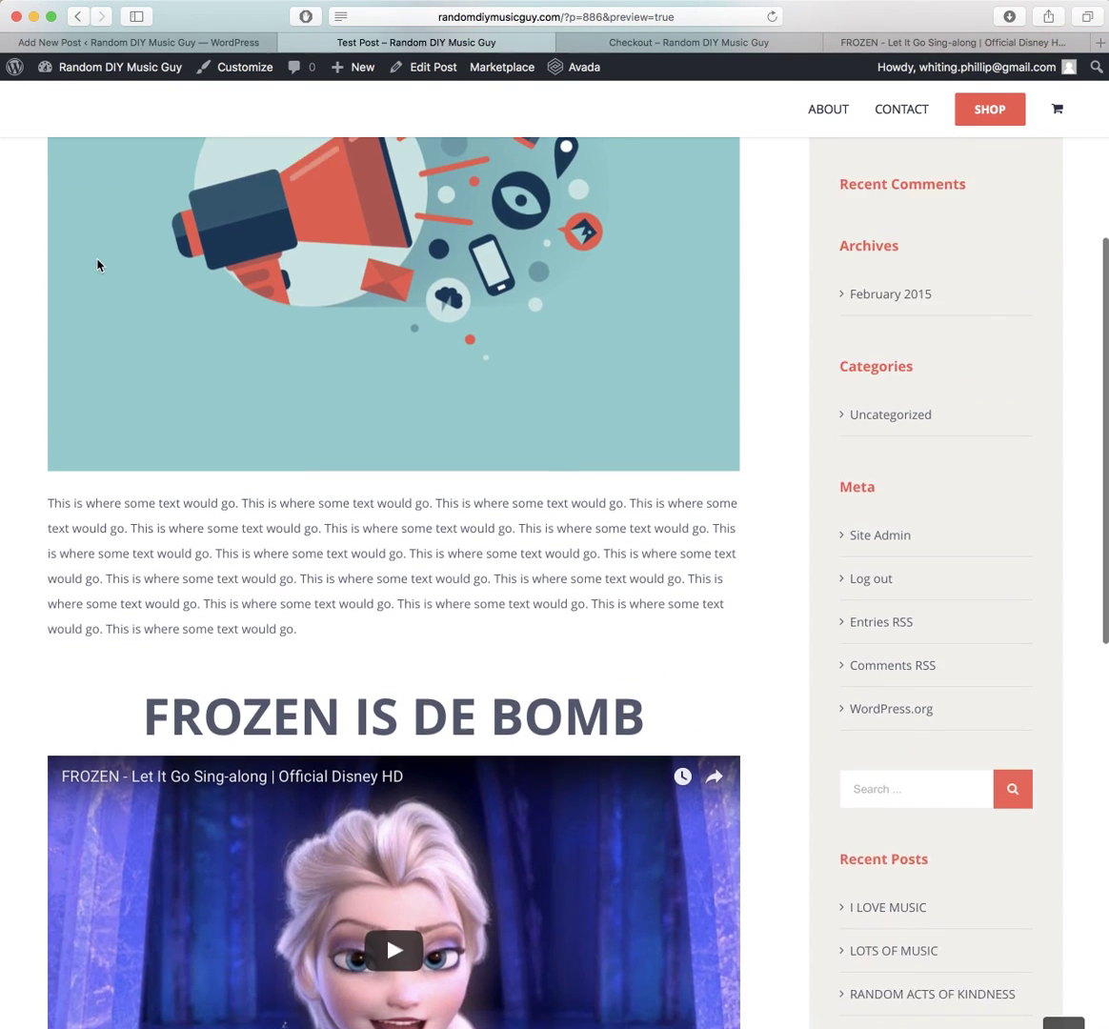
Step: Review the refreshed Test Post preview down to Related Posts, then return to the post editor
scroll(96, 265, down, 2)
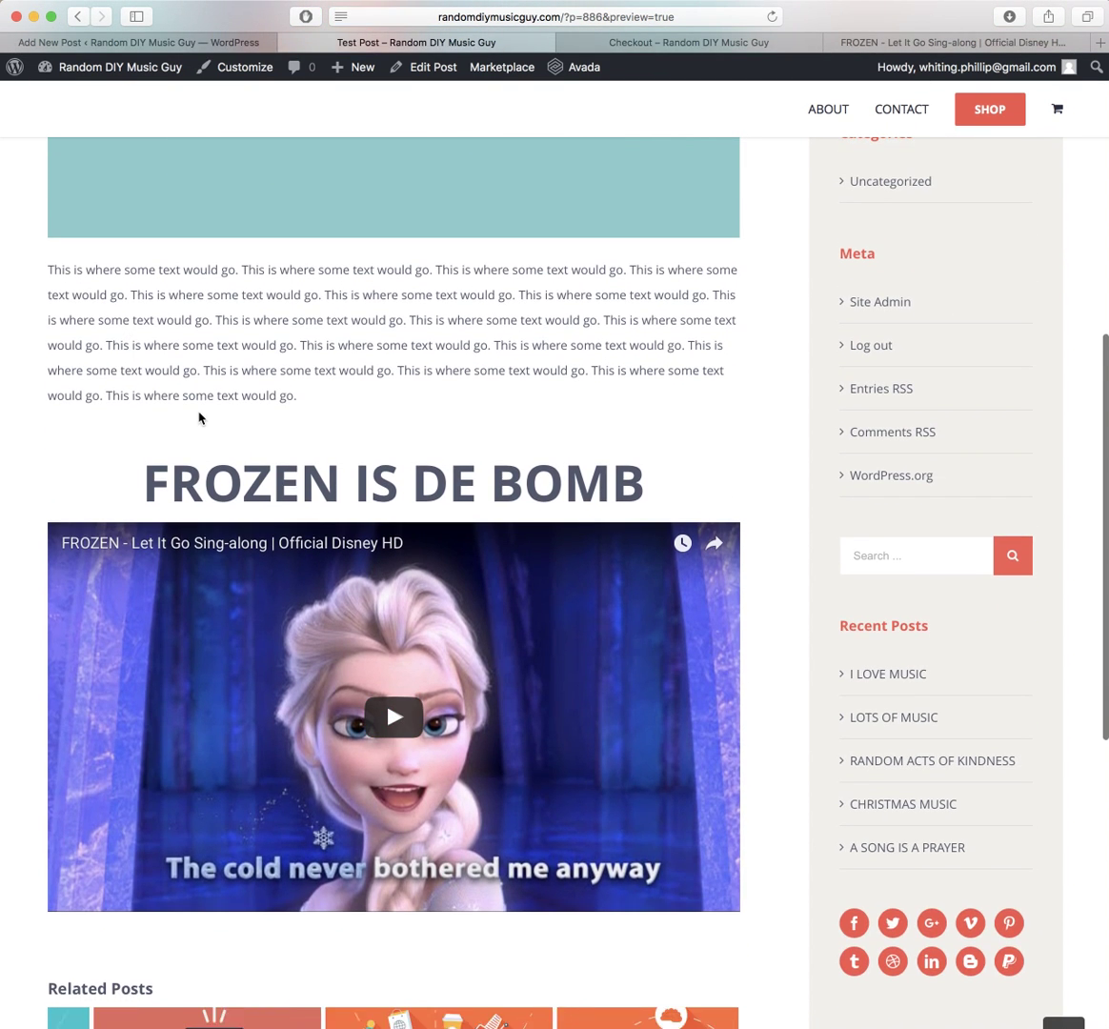
scroll(202, 419, down, 3)
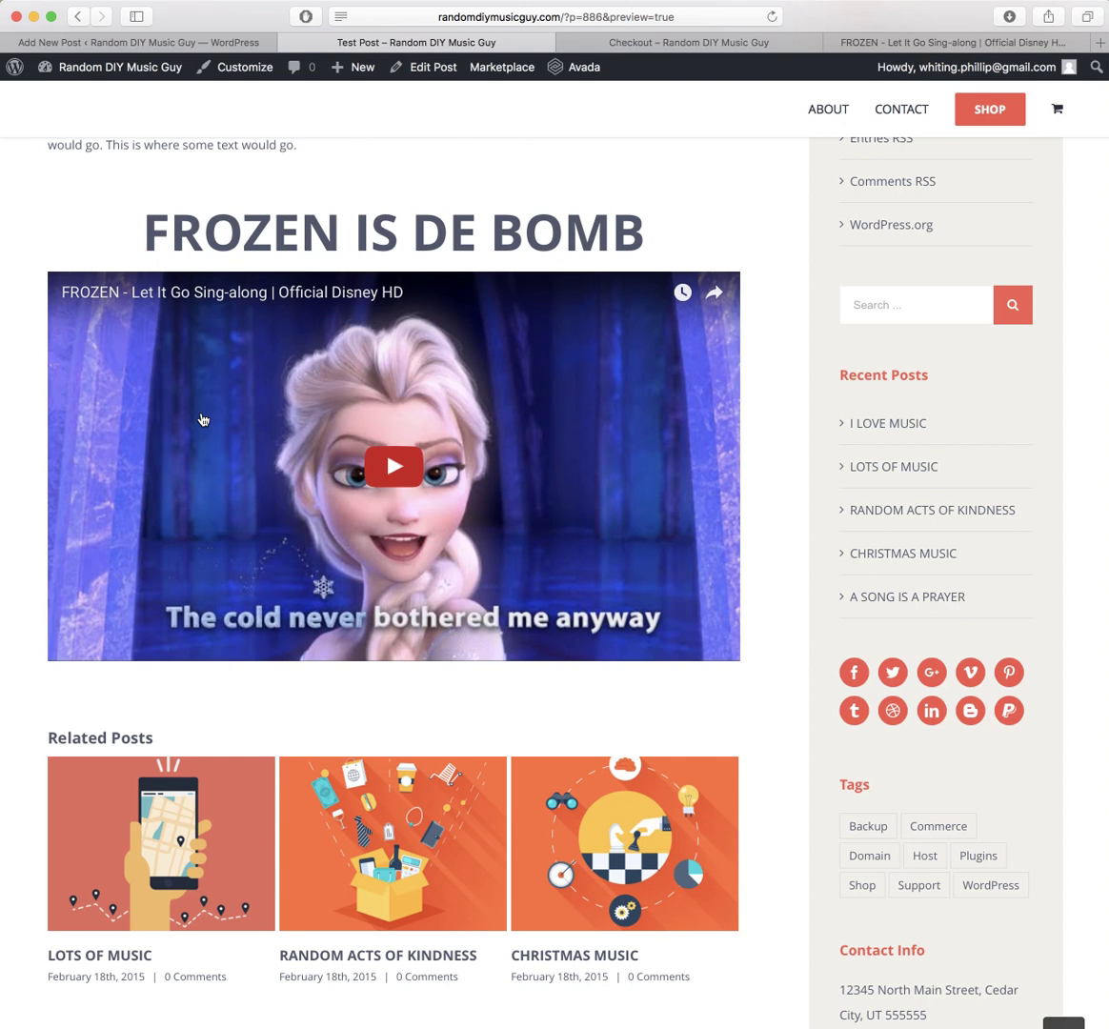
scroll(201, 419, up, 6)
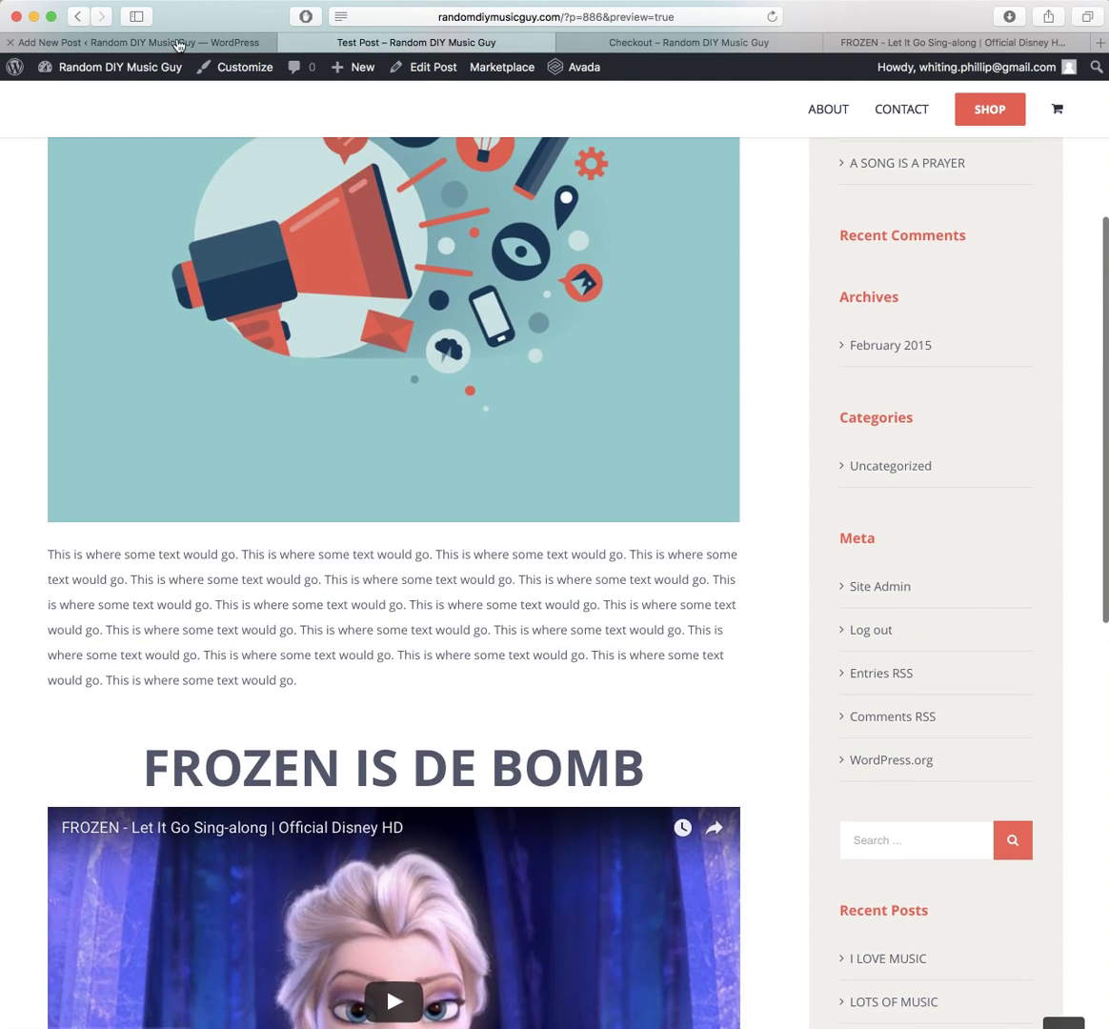
click(178, 42)
scroll(276, 468, down, 20)
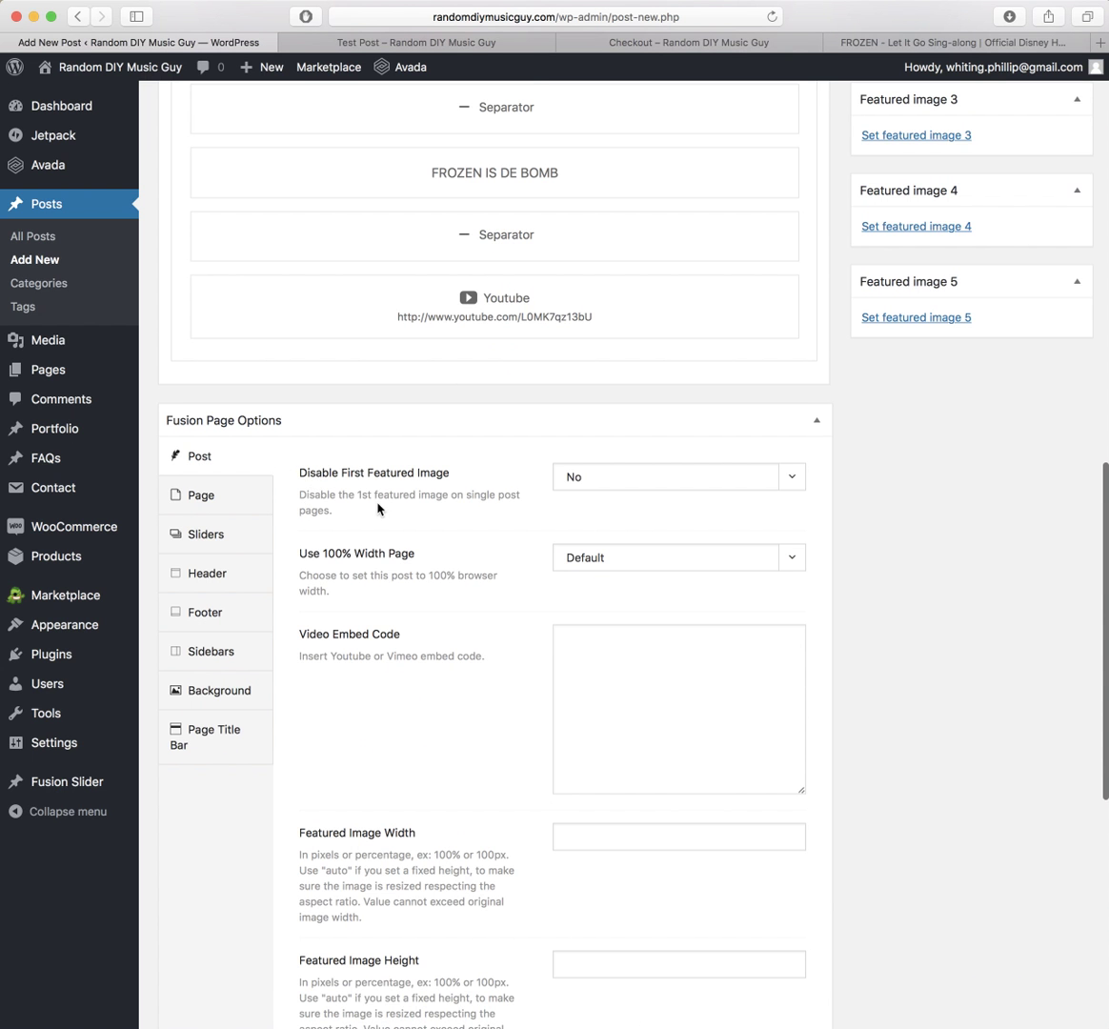
scroll(378, 508, down, 2)
Step: Load randomdiymusicguy.com in a new tab to view the blog listing, then return to the post editor
scroll(379, 508, up, 12)
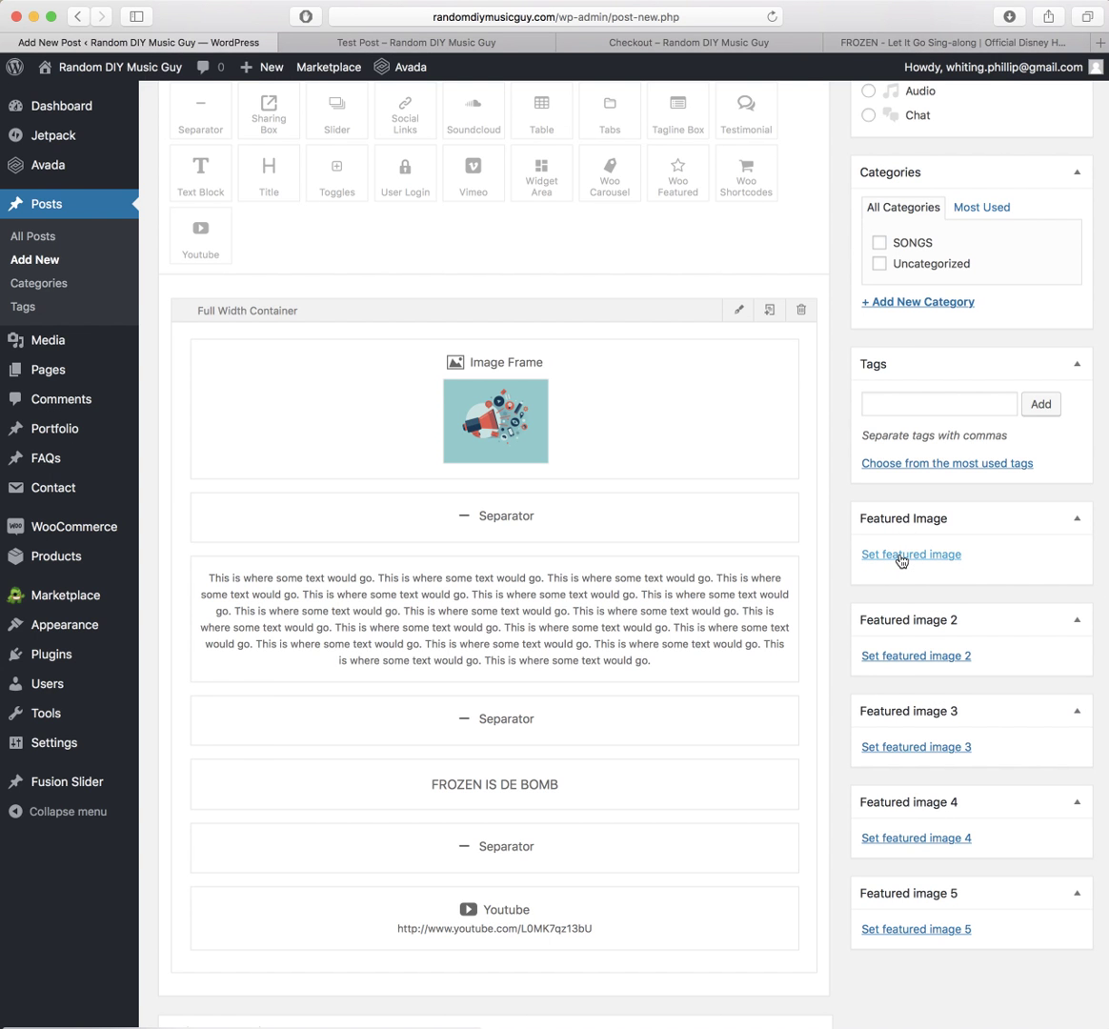
key(super+t)
text(randomdiymusicguy.com)
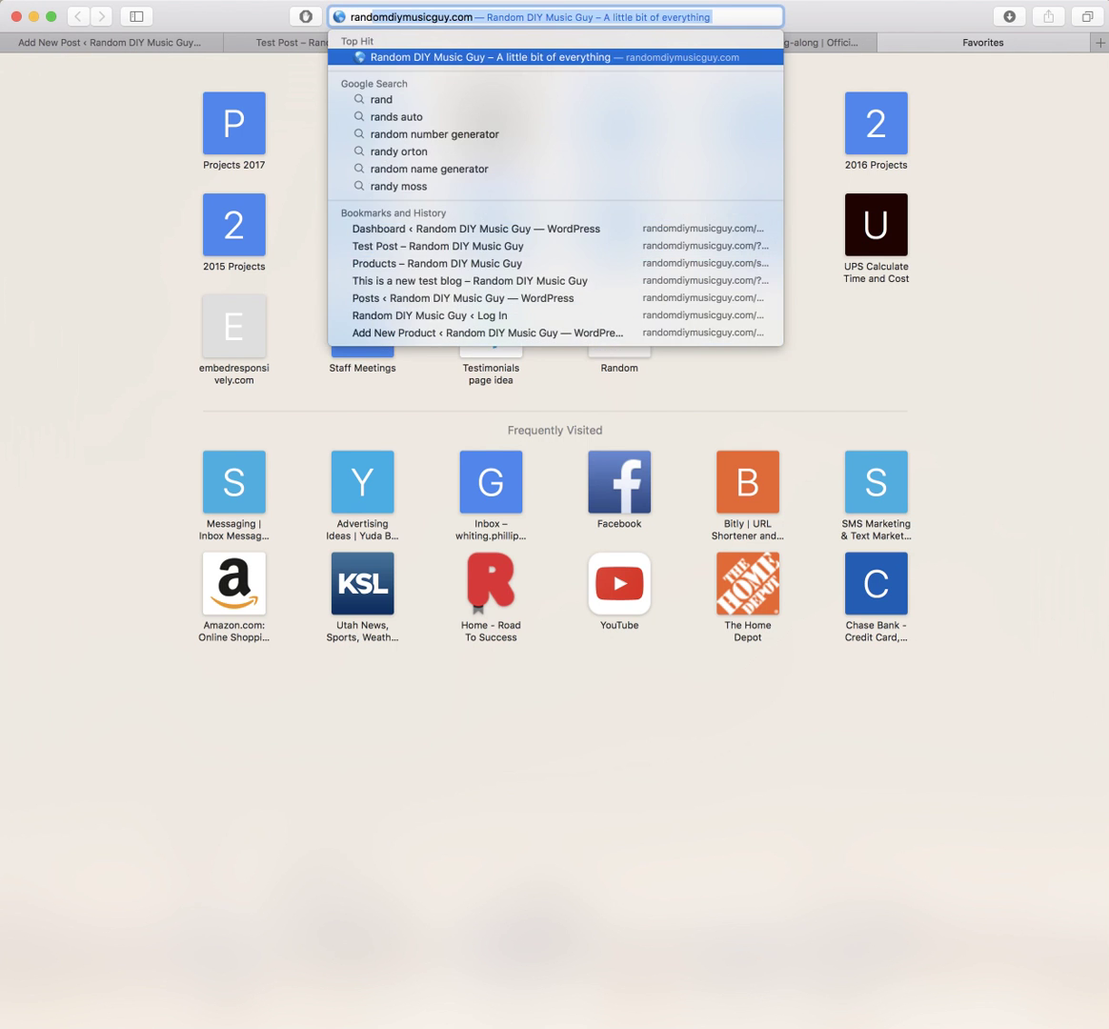
key(Return)
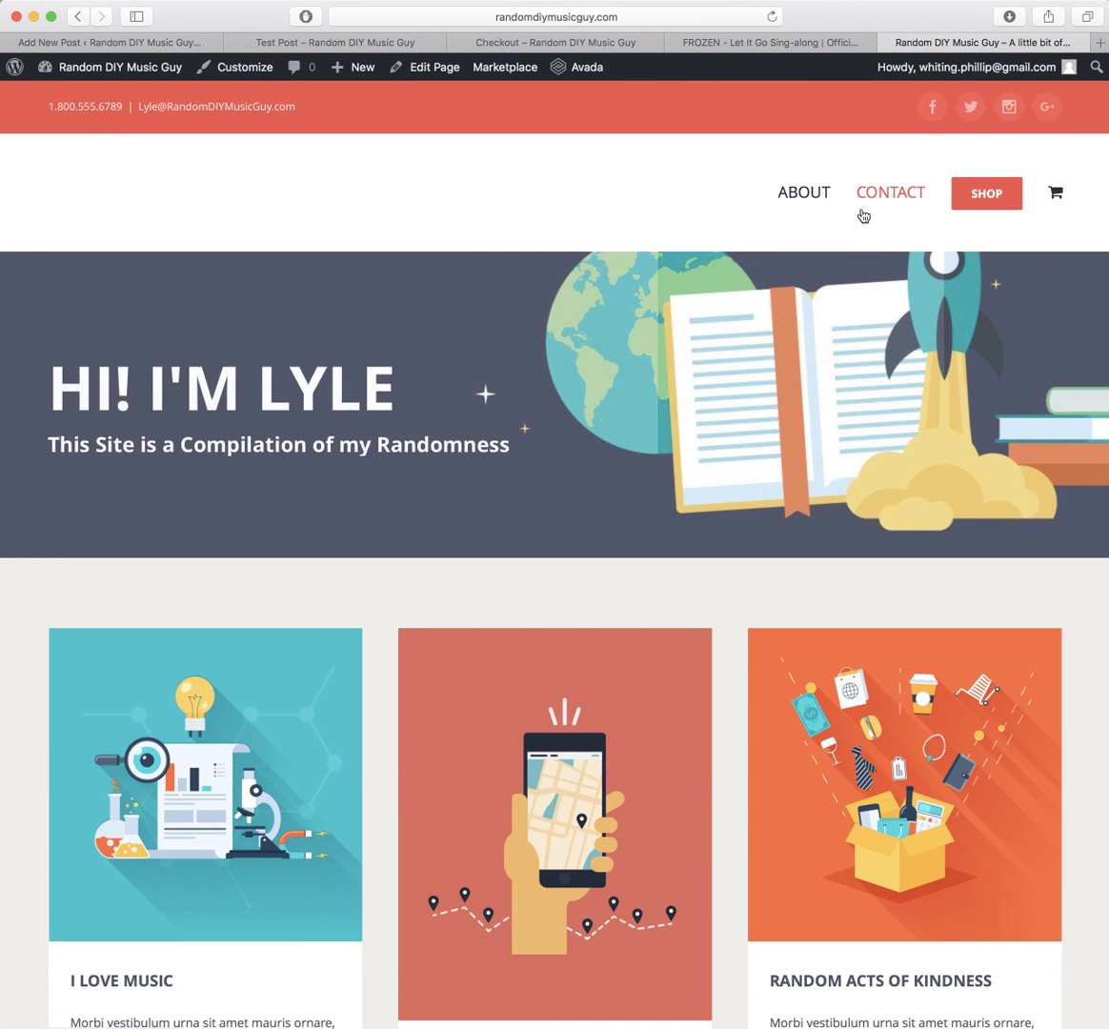
scroll(571, 477, down, 5)
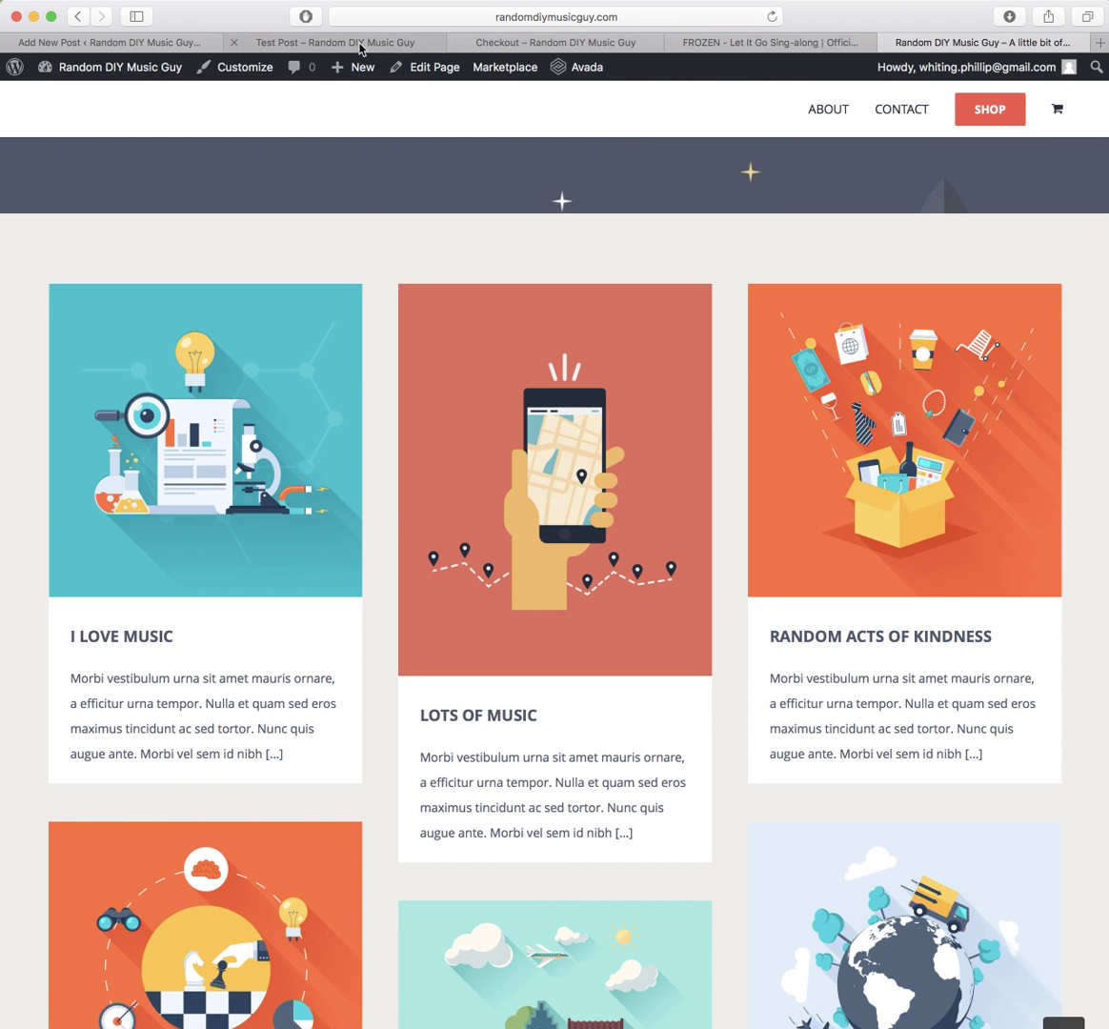
click(210, 45)
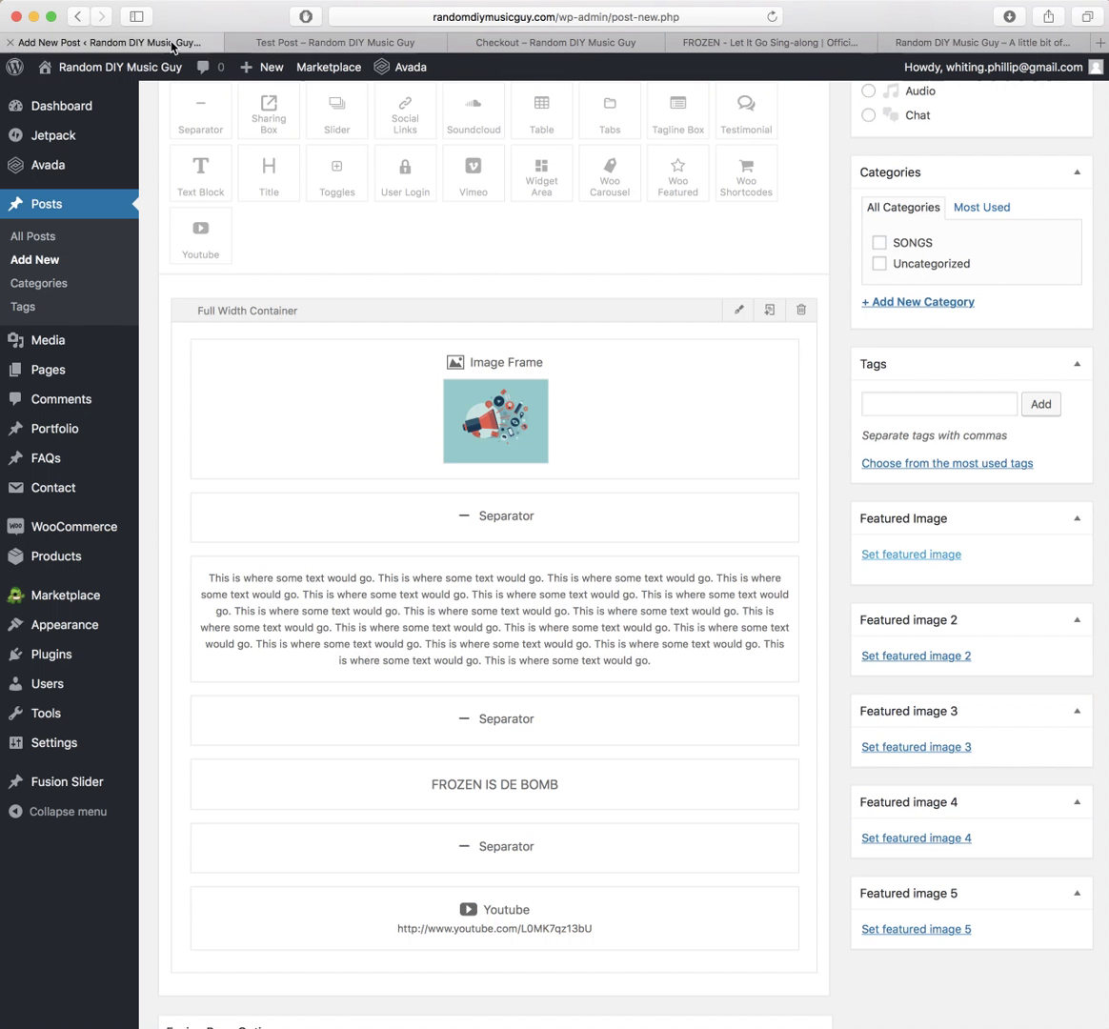
Step: Choose the megaphone picture blog12.jpg from the Media Library as the featured image
click(933, 561)
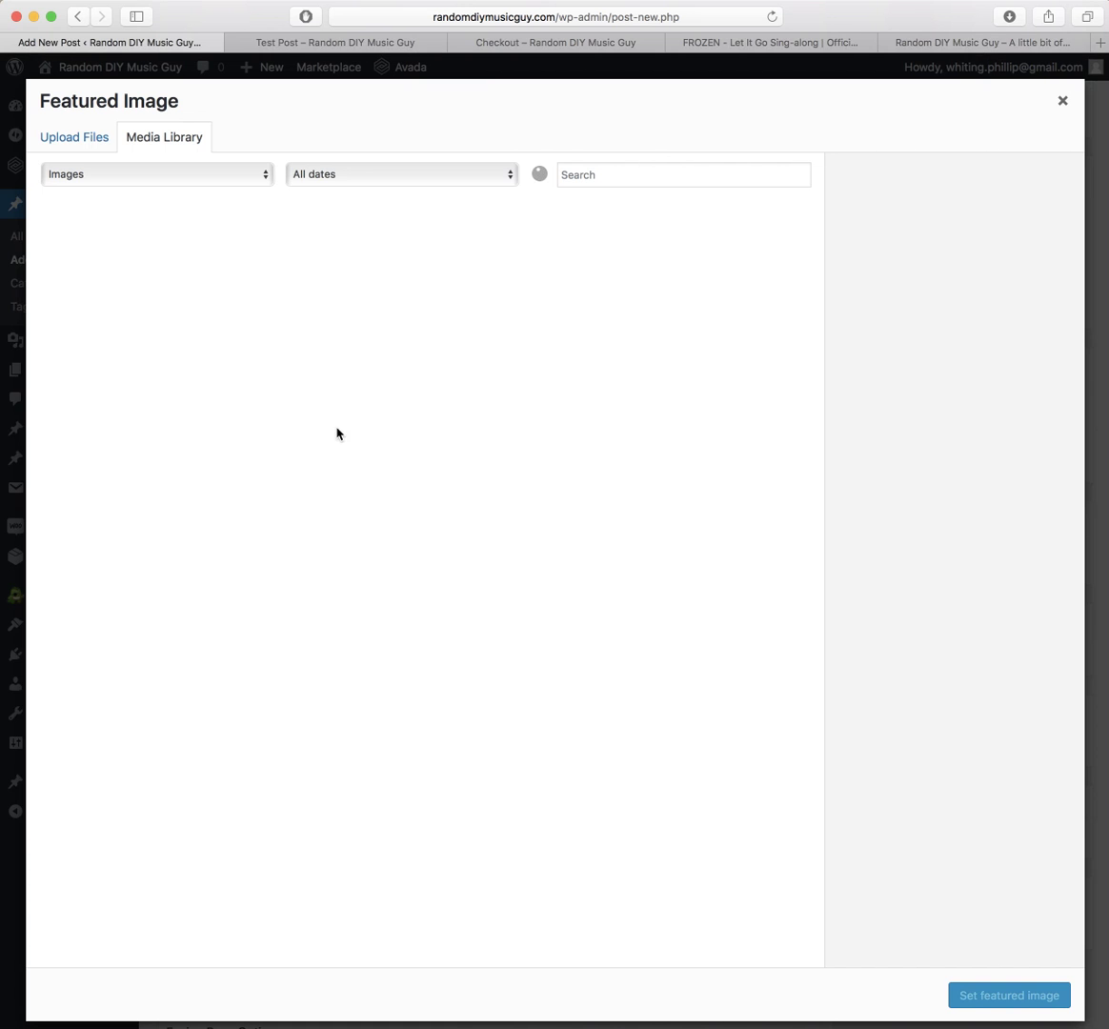
scroll(339, 433, down, 3)
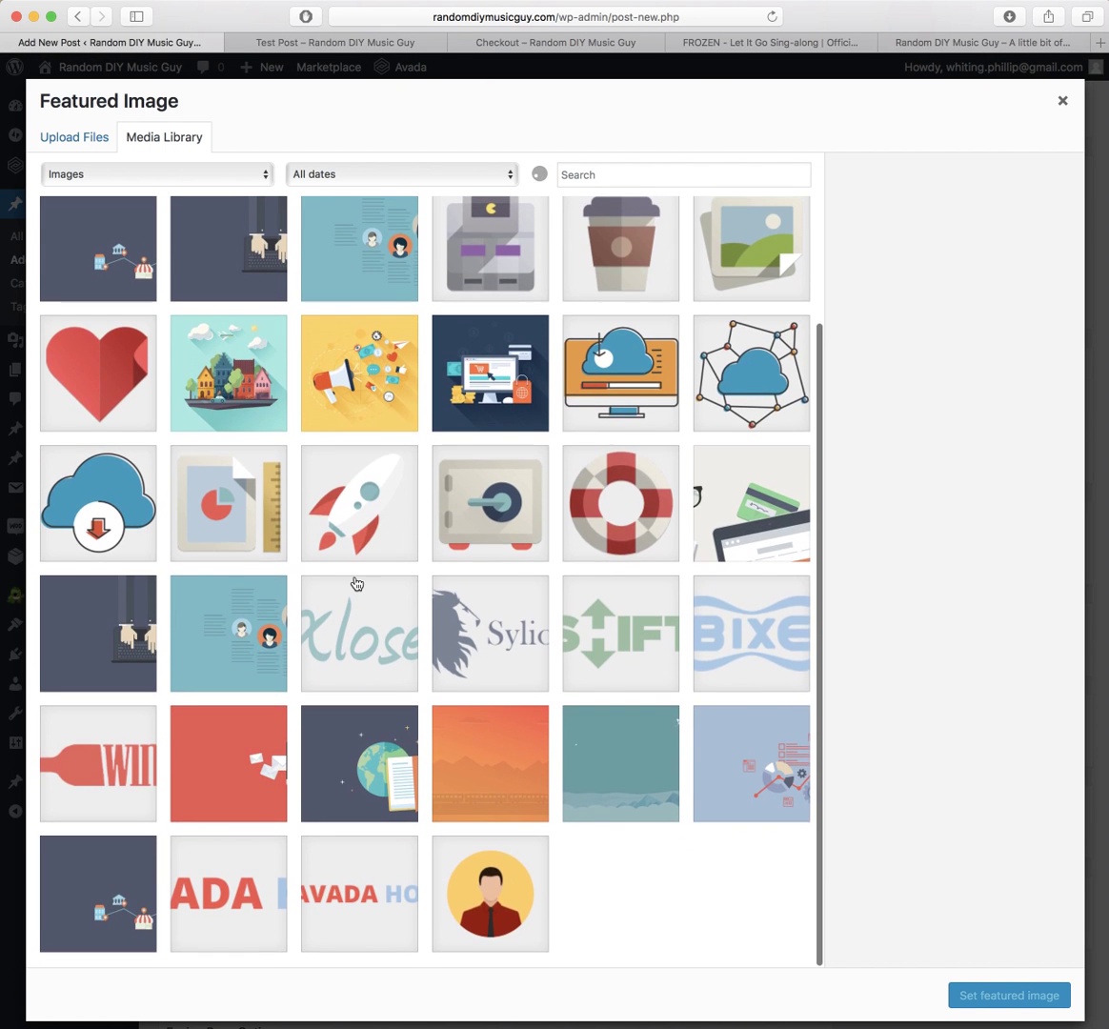
scroll(353, 586, down, 6)
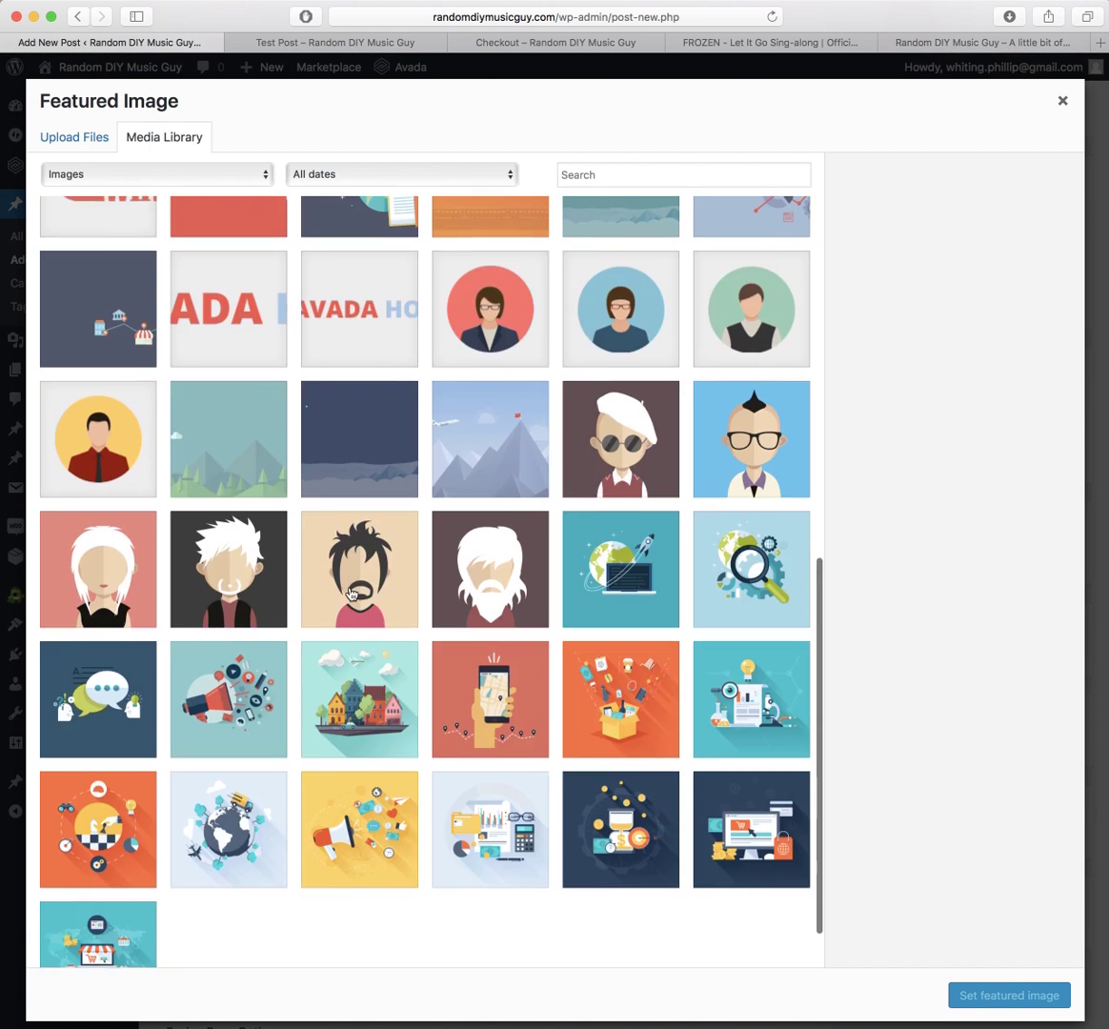
click(229, 695)
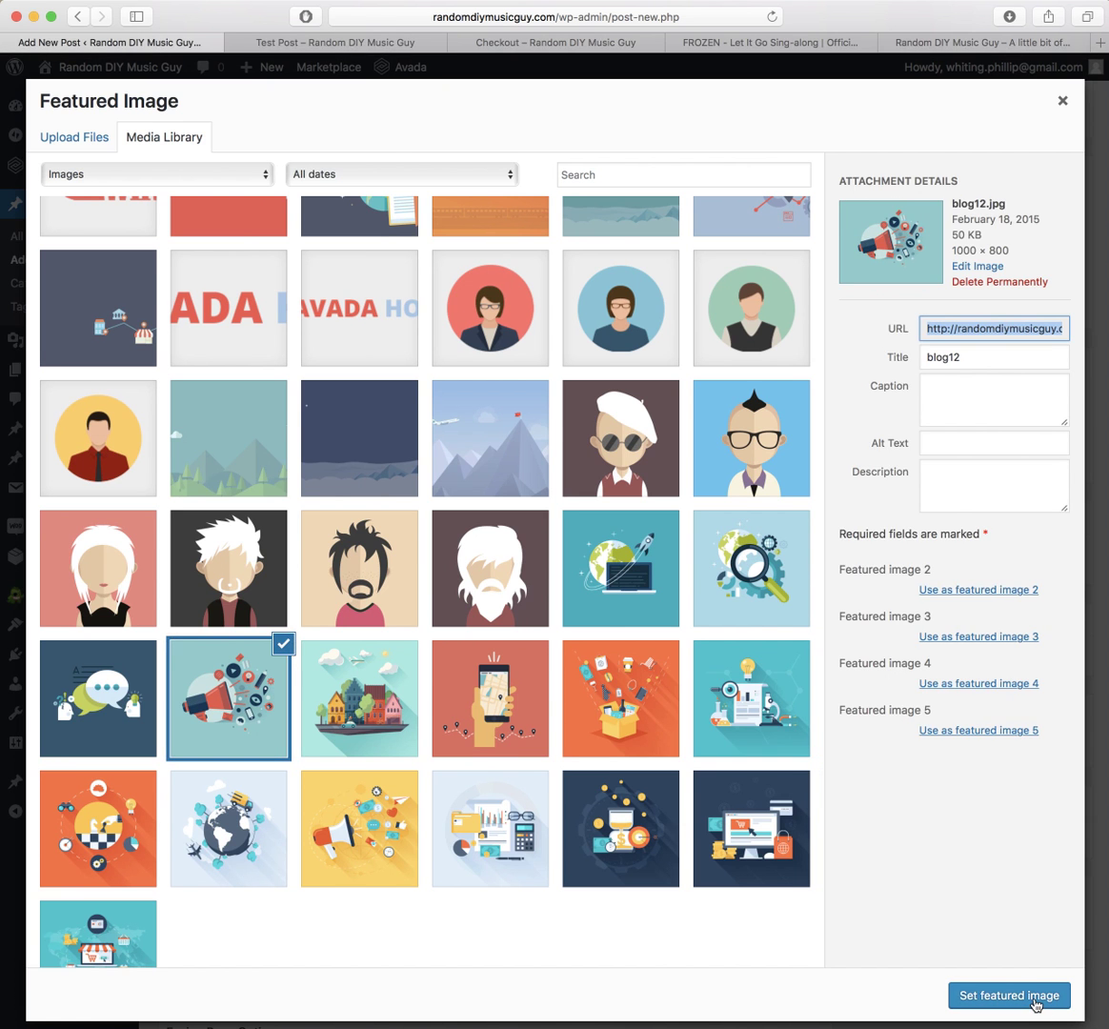
click(1034, 1003)
scroll(941, 481, up, 6)
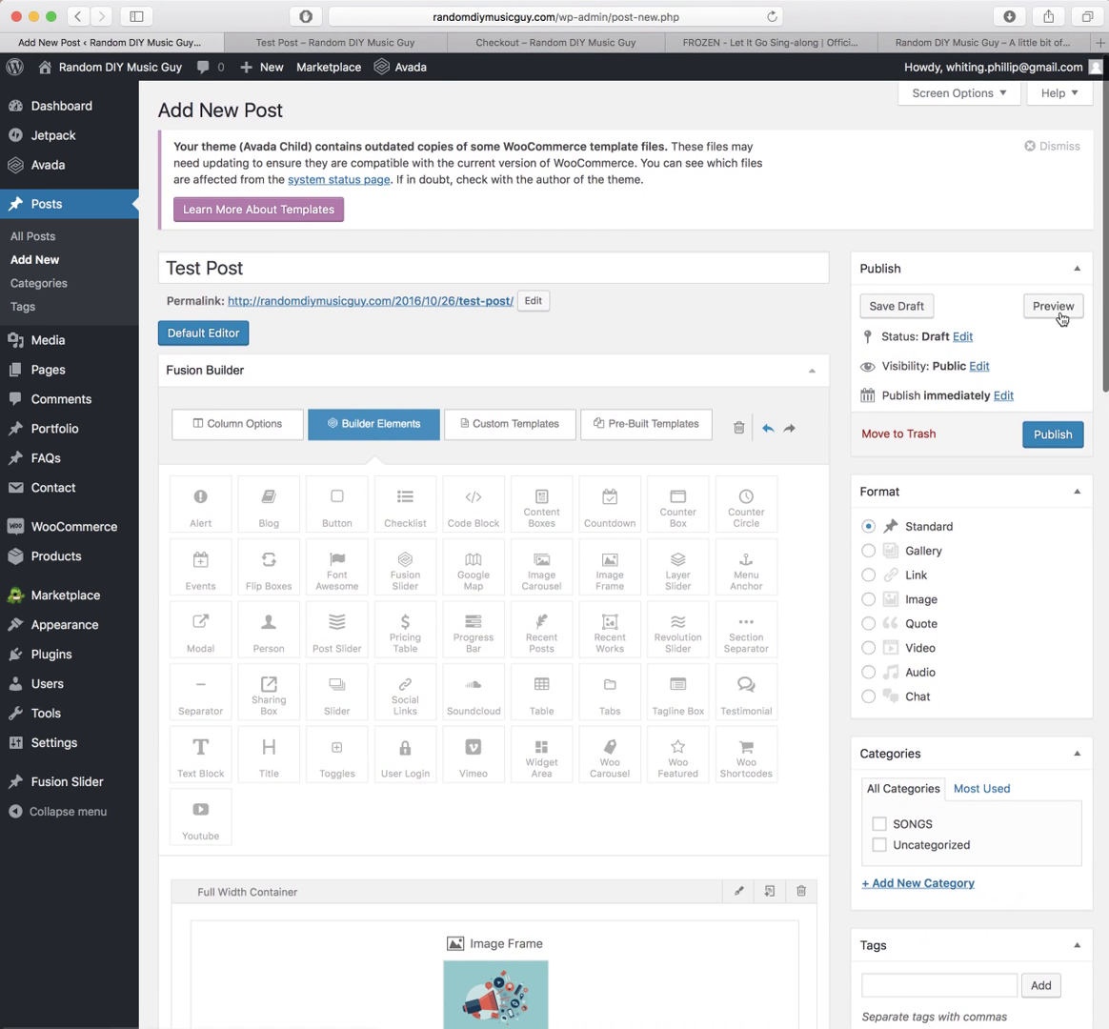
Step: Publish the Test Post, check its preview, and come back to the Edit Post screen
click(1052, 435)
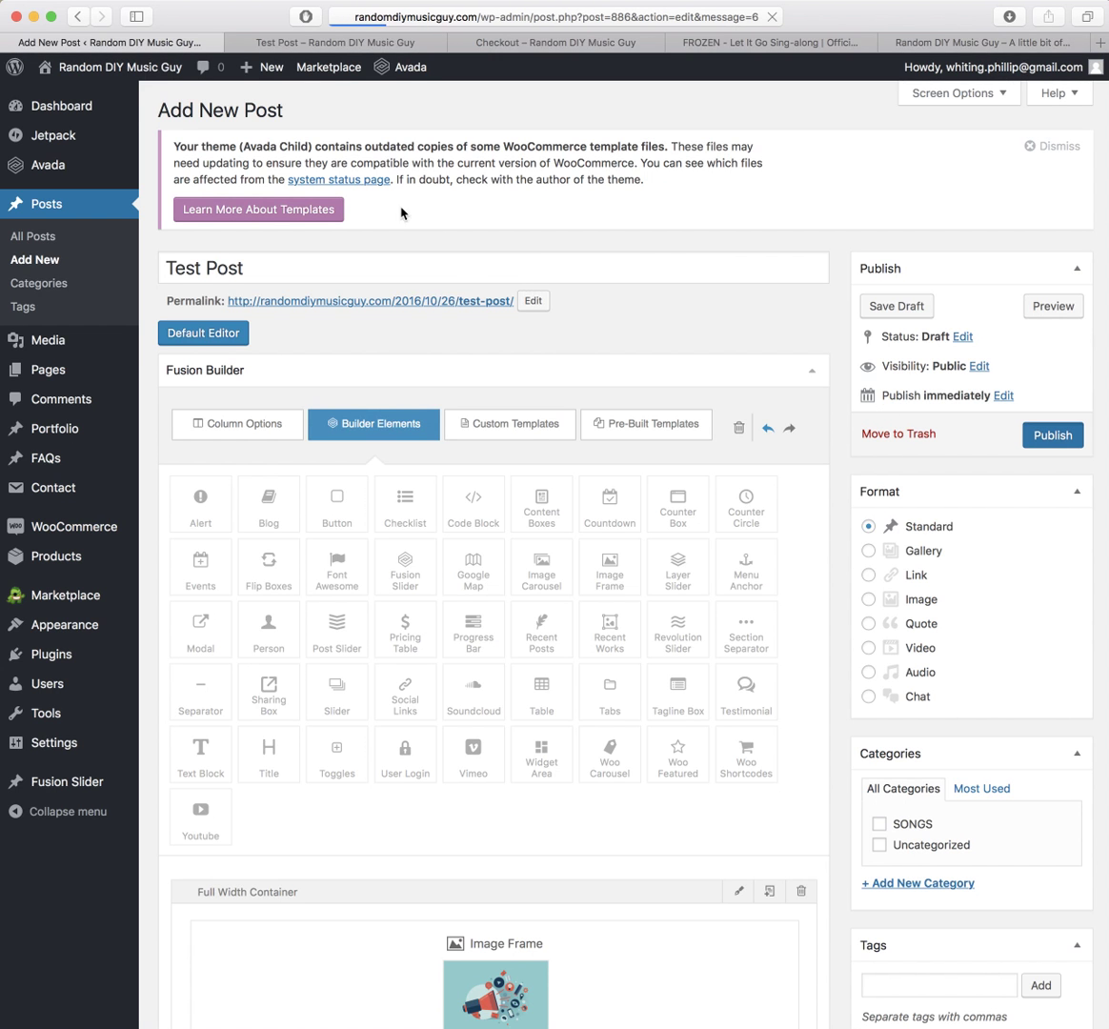
click(336, 42)
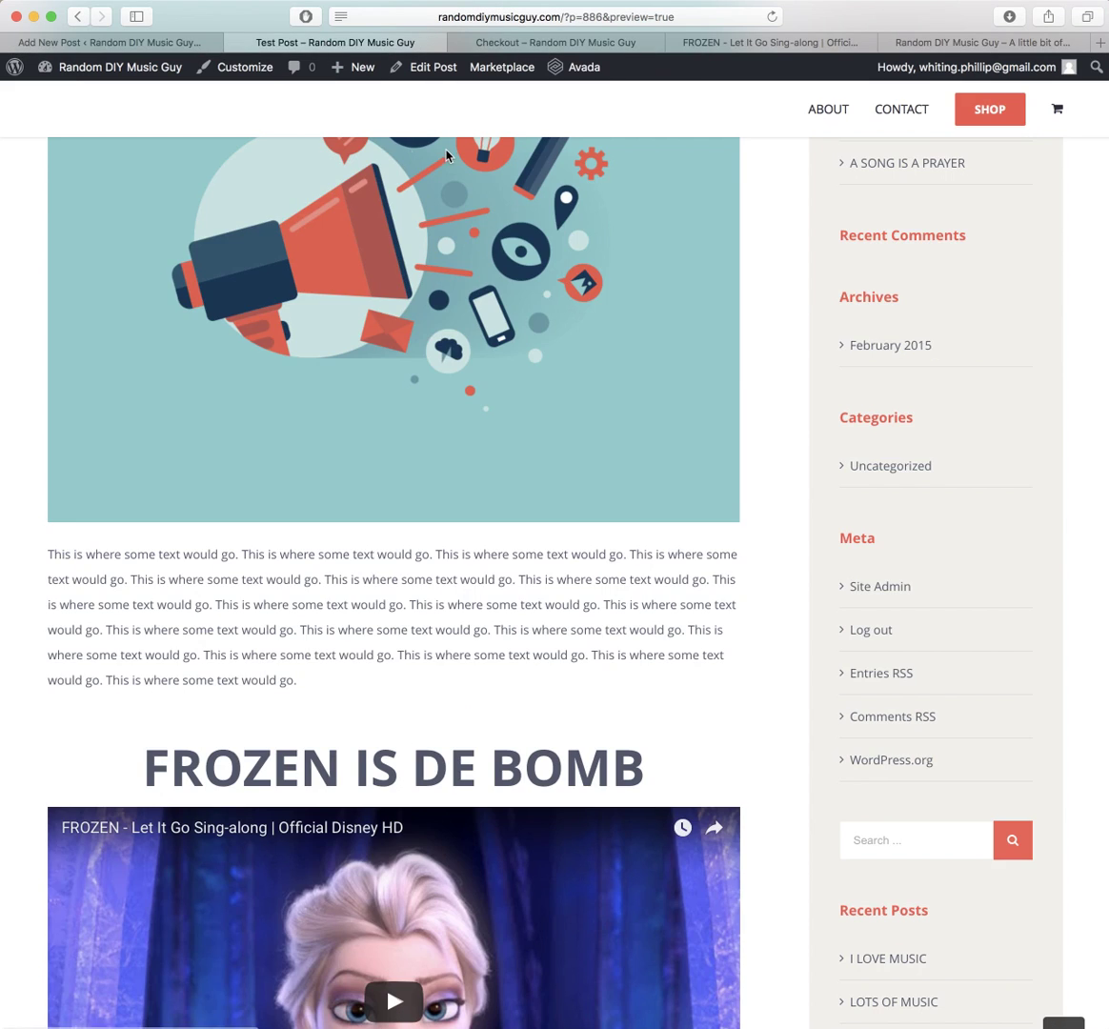
scroll(450, 157, up, 15)
scroll(495, 162, up, 2)
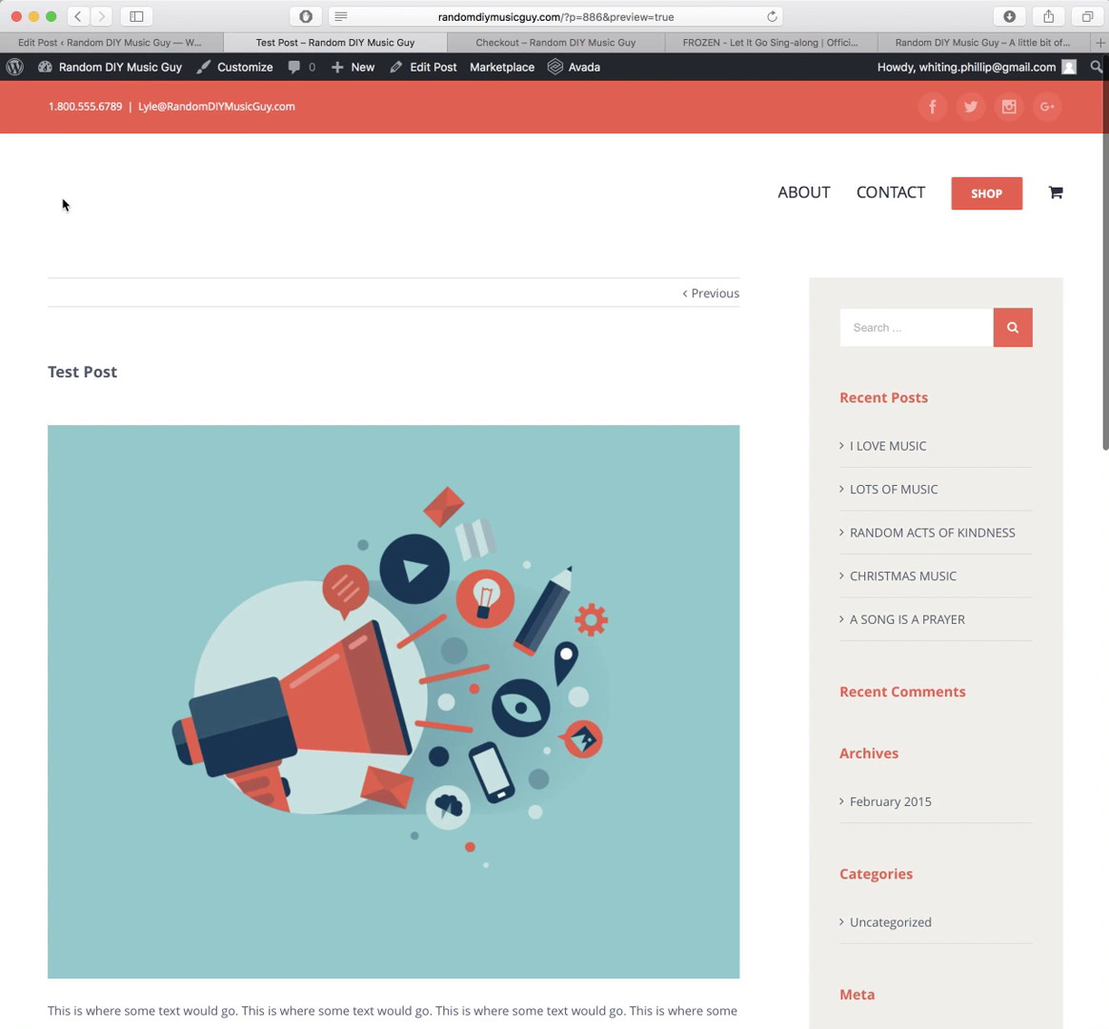
click(121, 43)
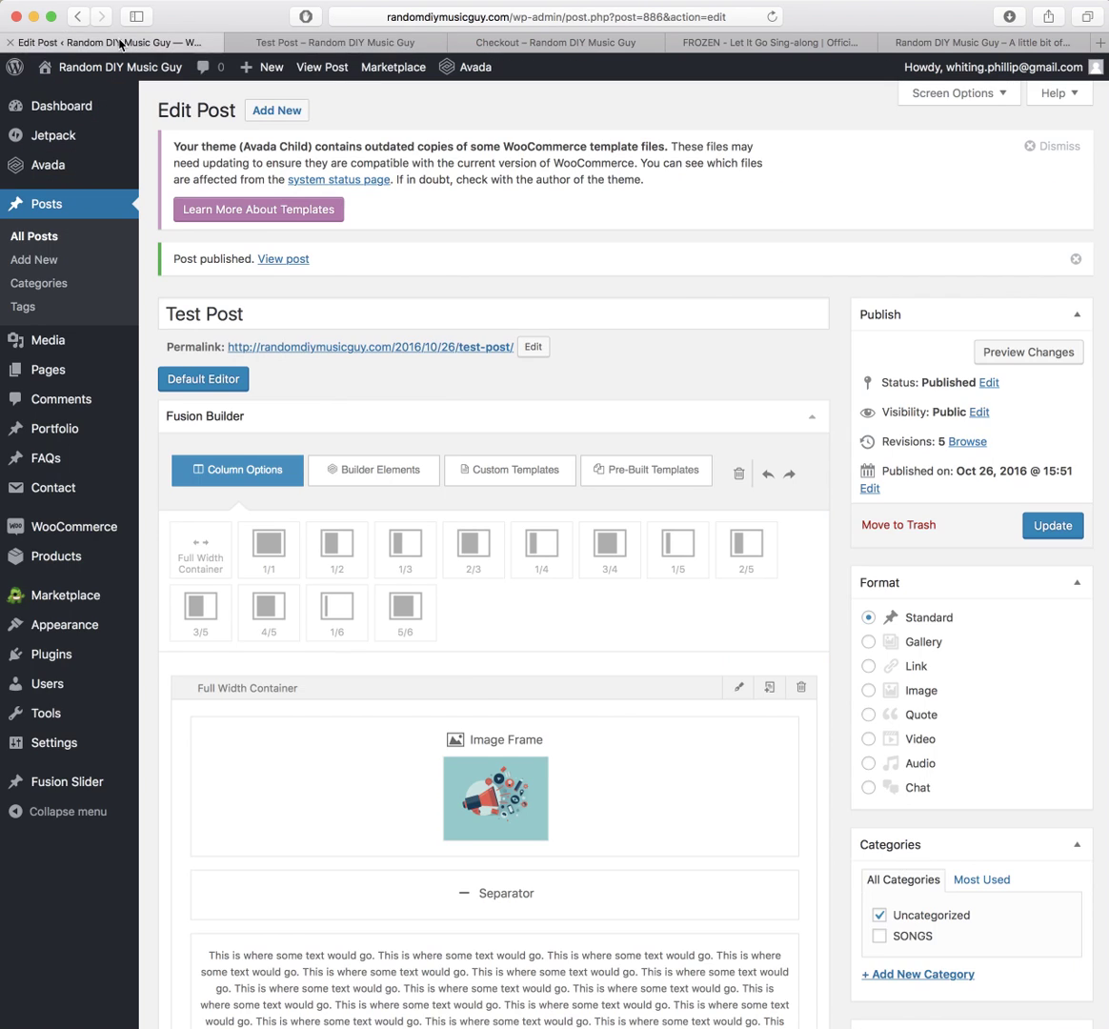
Step: Load the site's home page in the preview tab and scroll down the blog grid
click(419, 43)
click(421, 17)
text(r)
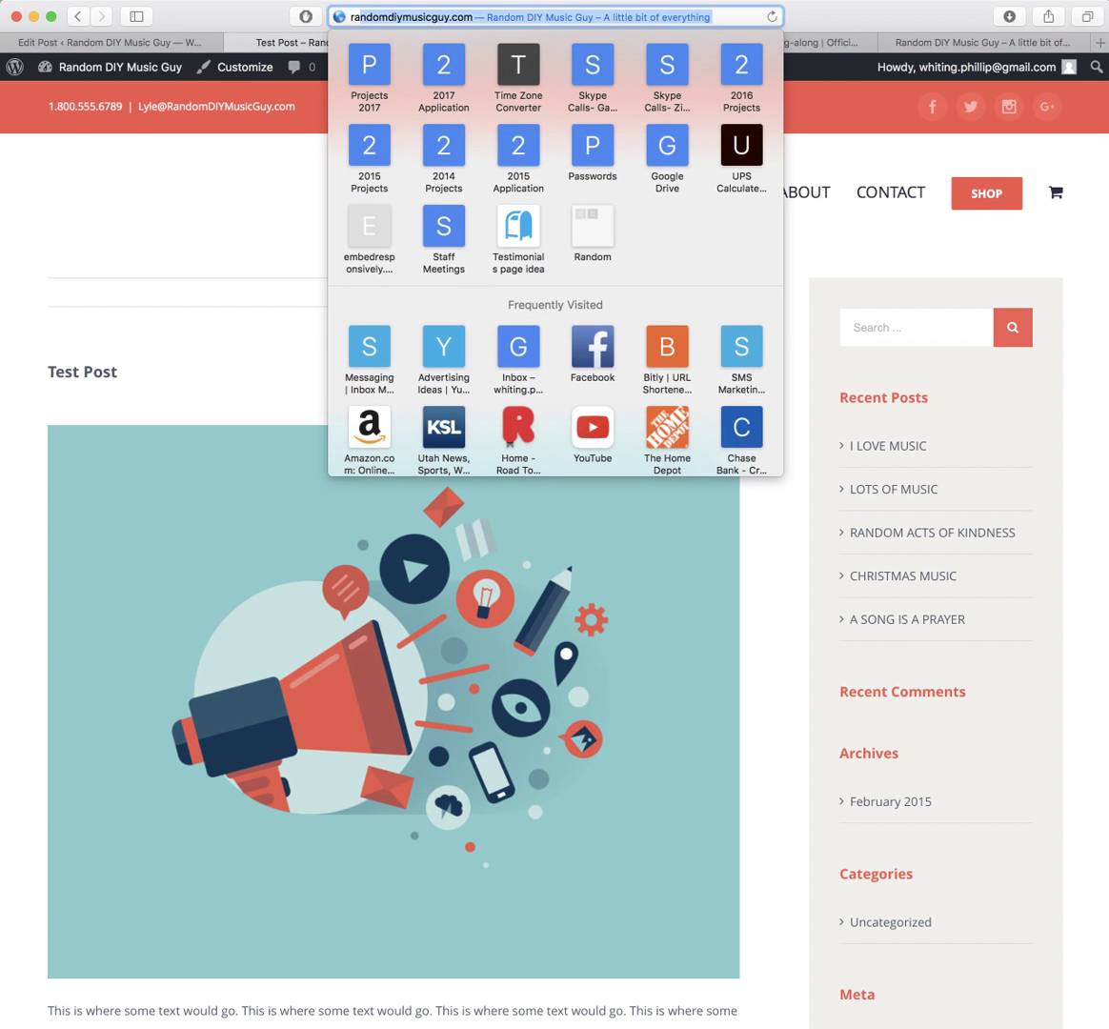
key(Return)
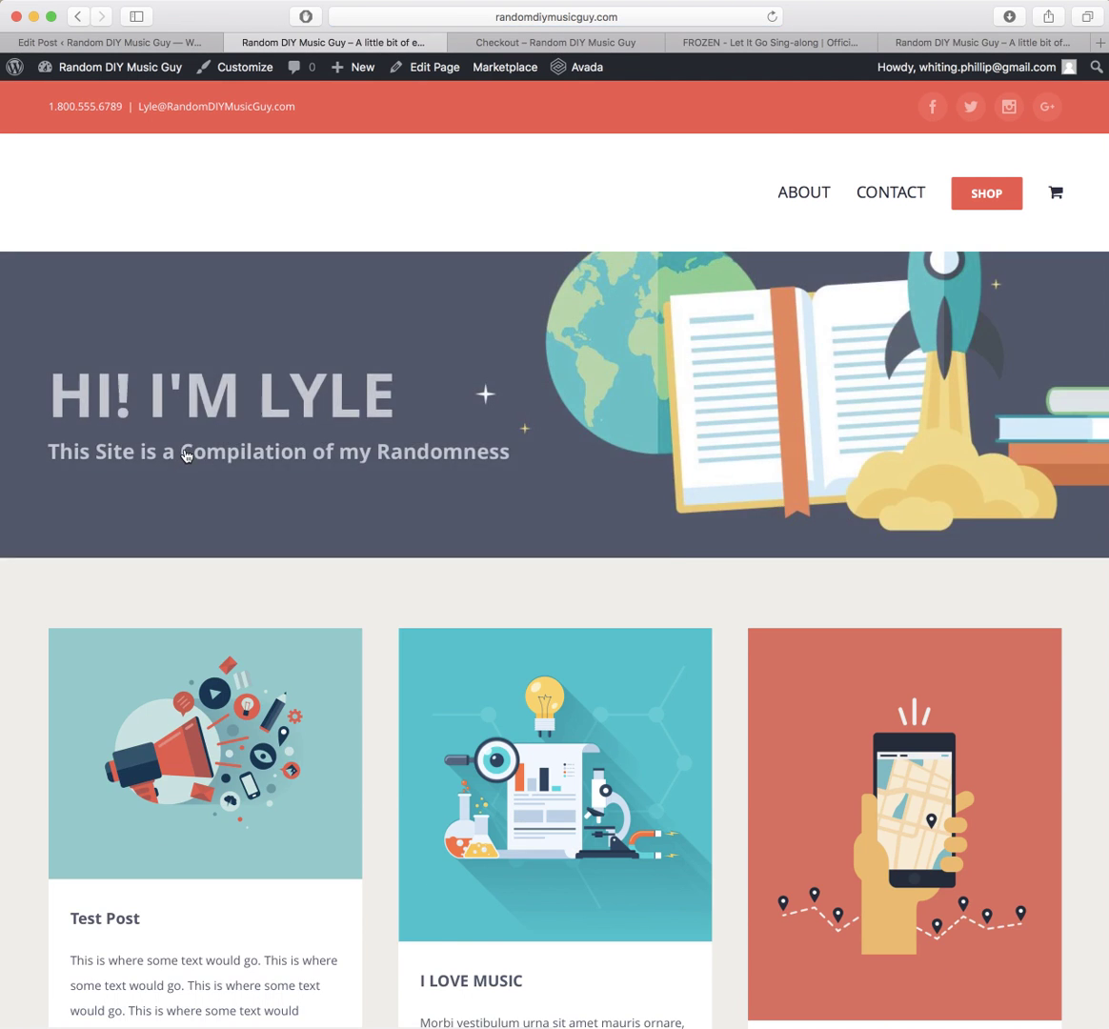
scroll(152, 433, down, 5)
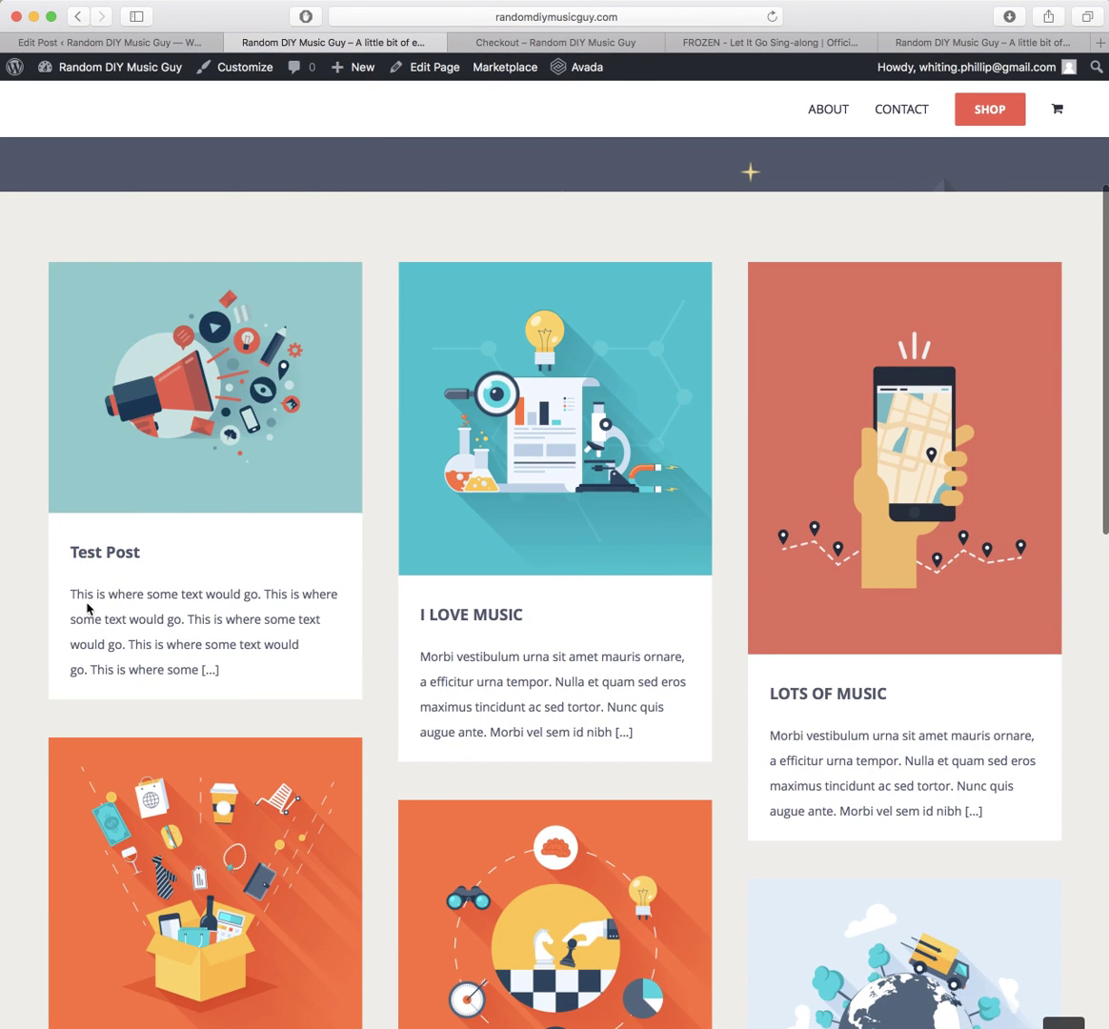
Step: Open the live Test Post from the home page and scroll through it
click(83, 553)
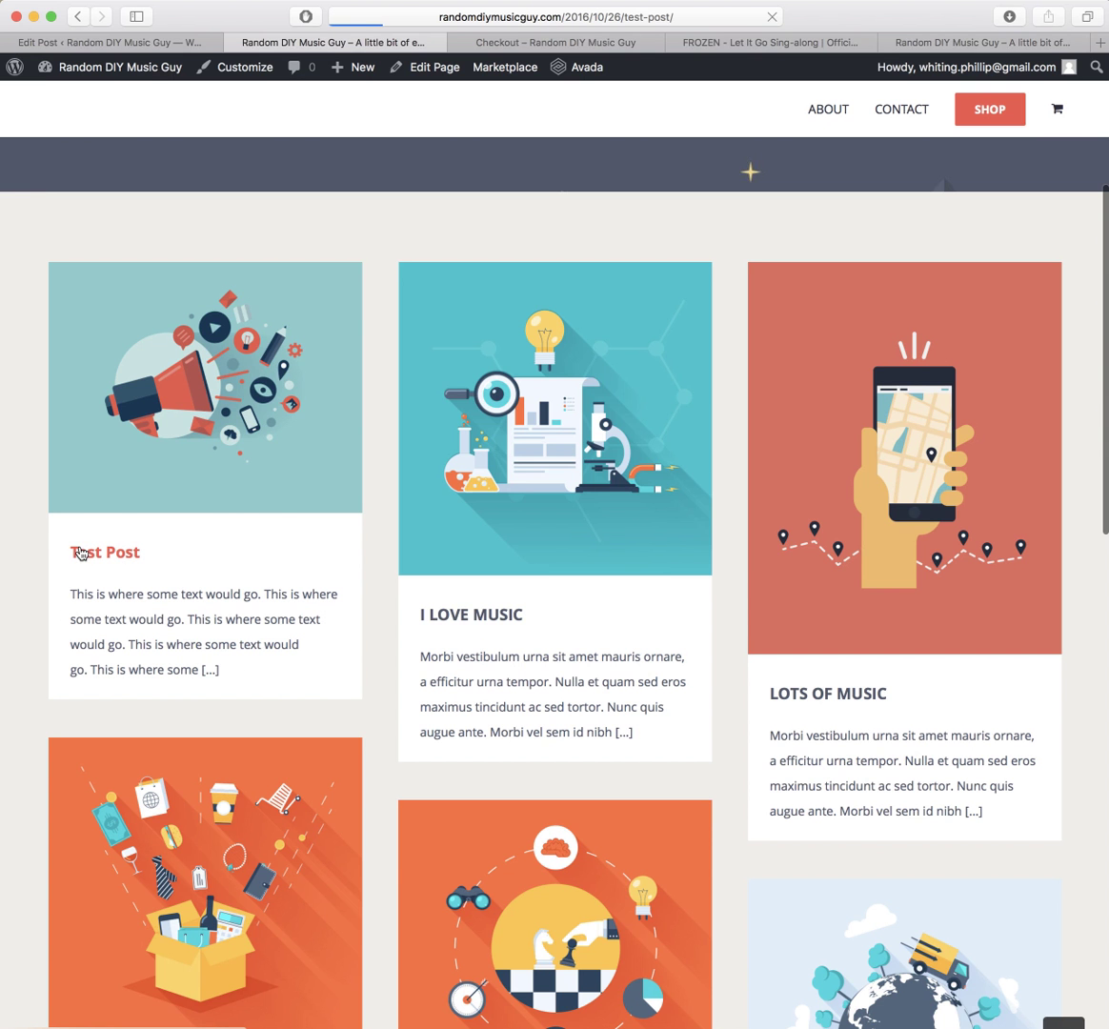
scroll(78, 518, down, 10)
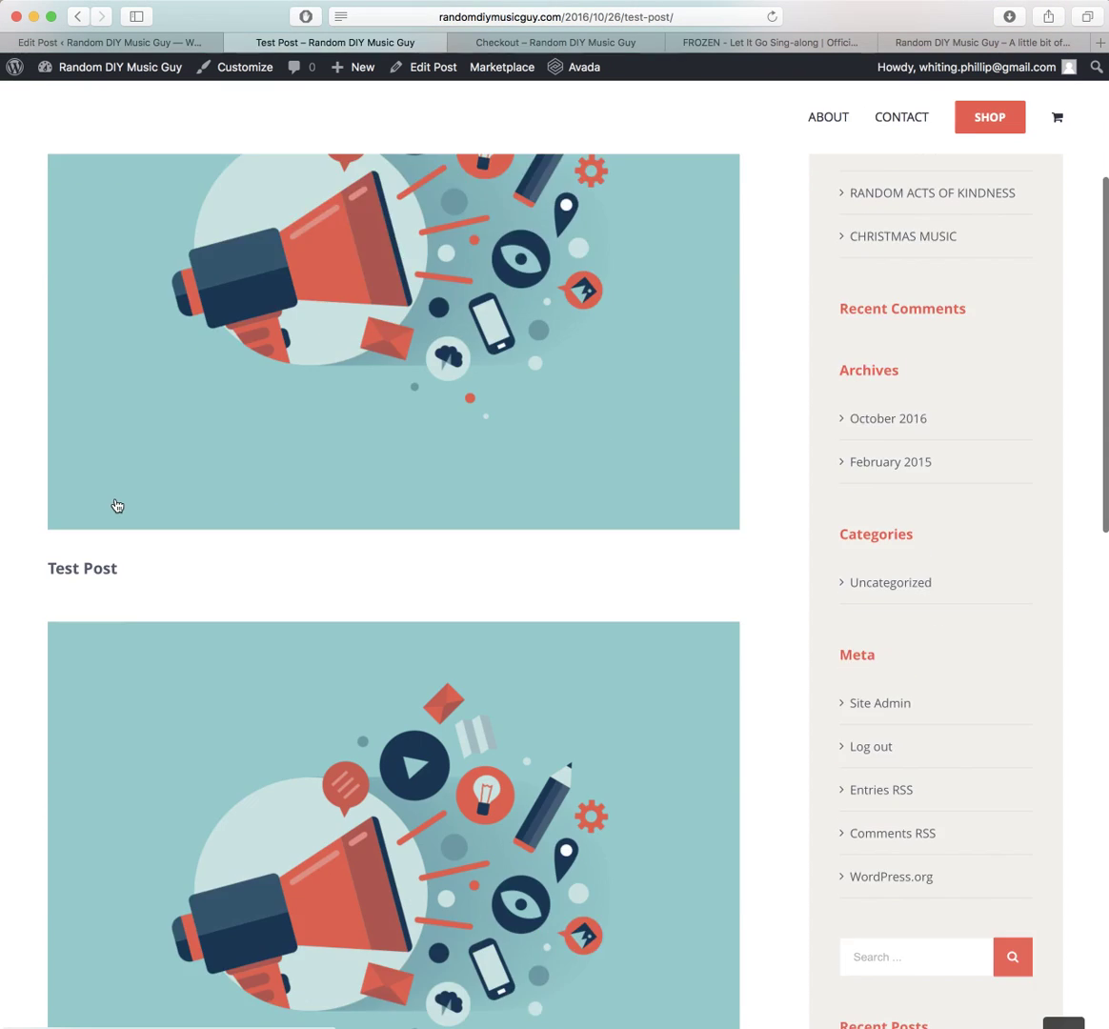
scroll(134, 476, up, 9)
scroll(132, 481, down, 3)
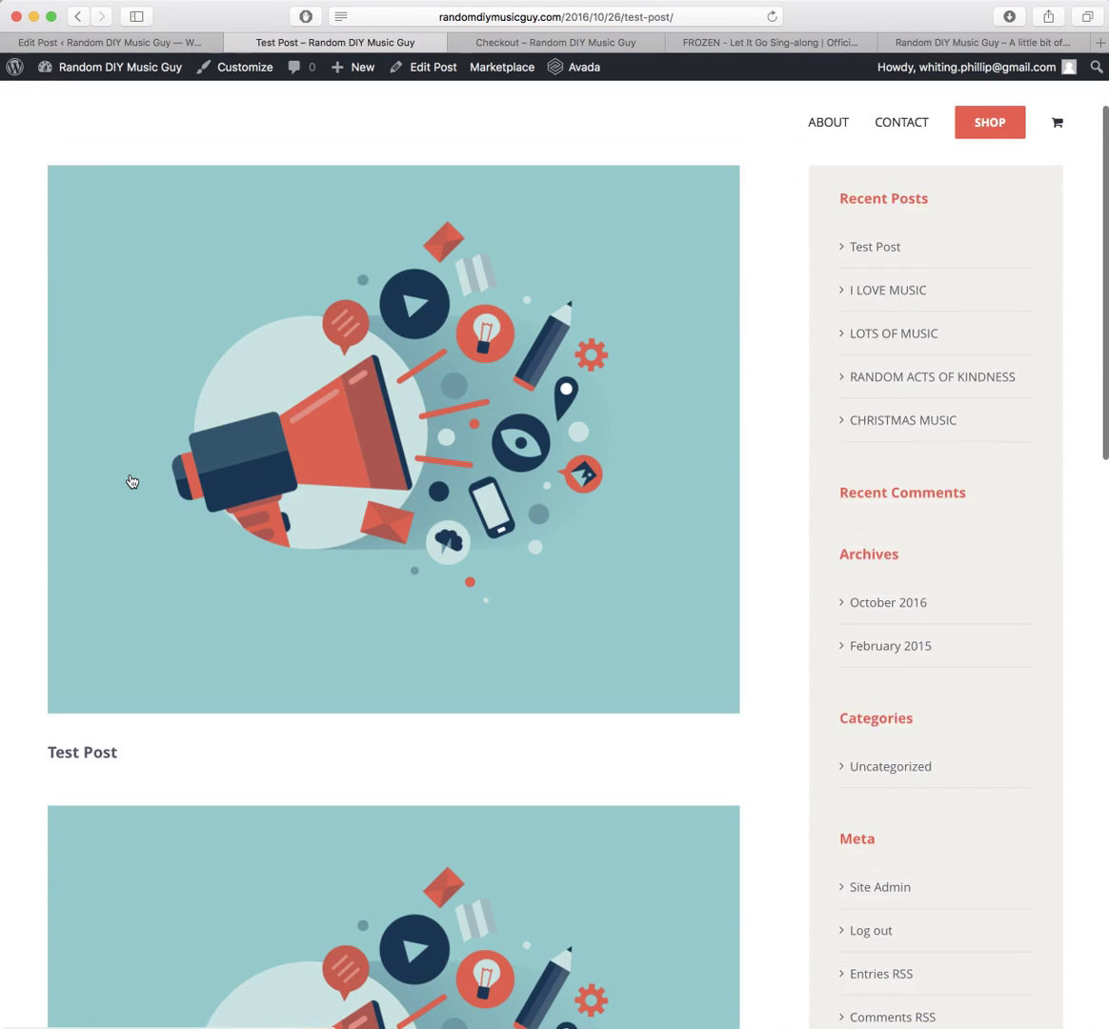
scroll(240, 517, down, 10)
scroll(246, 512, down, 2)
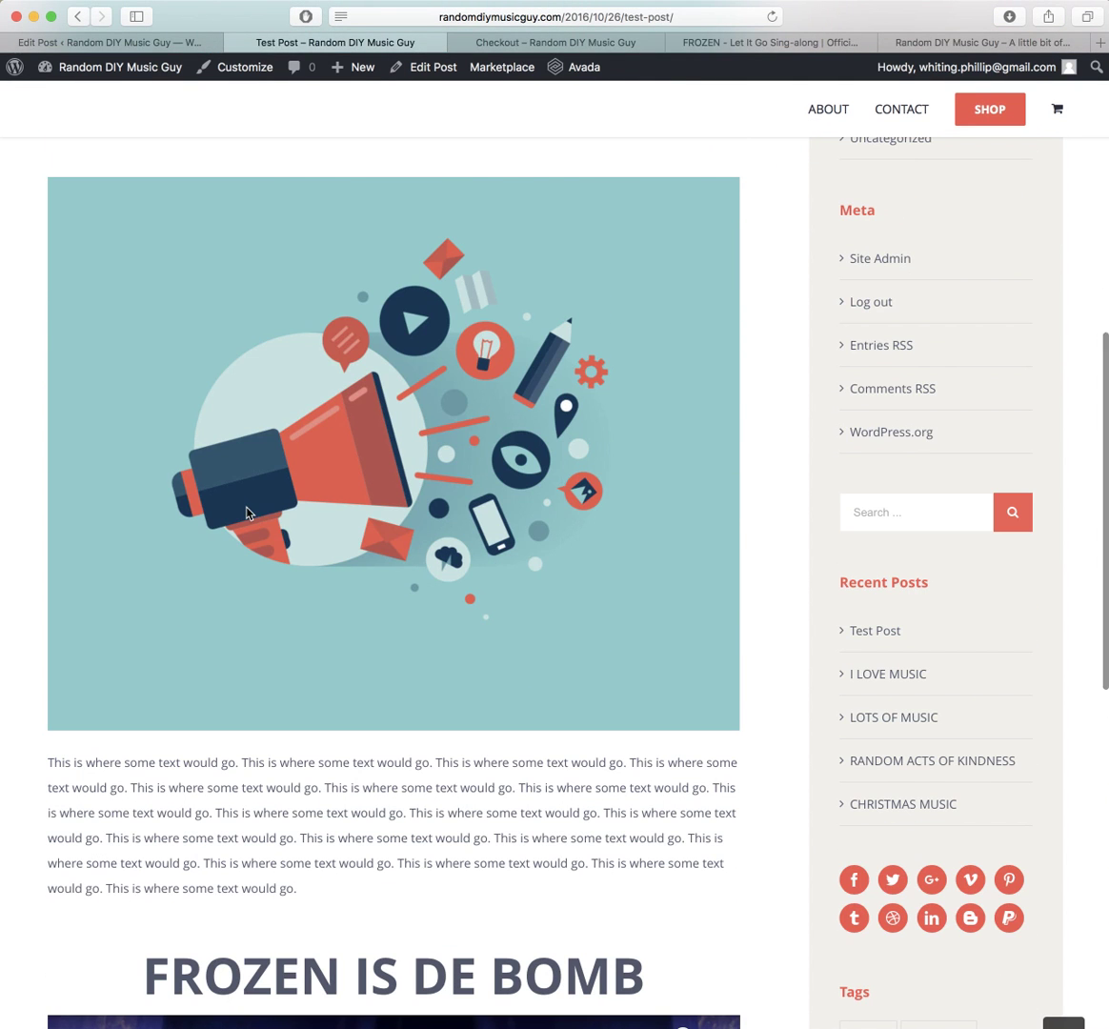
Step: Set Disable First Featured Image to Yes in Fusion Page Options and update the post
click(112, 44)
scroll(510, 395, down, 15)
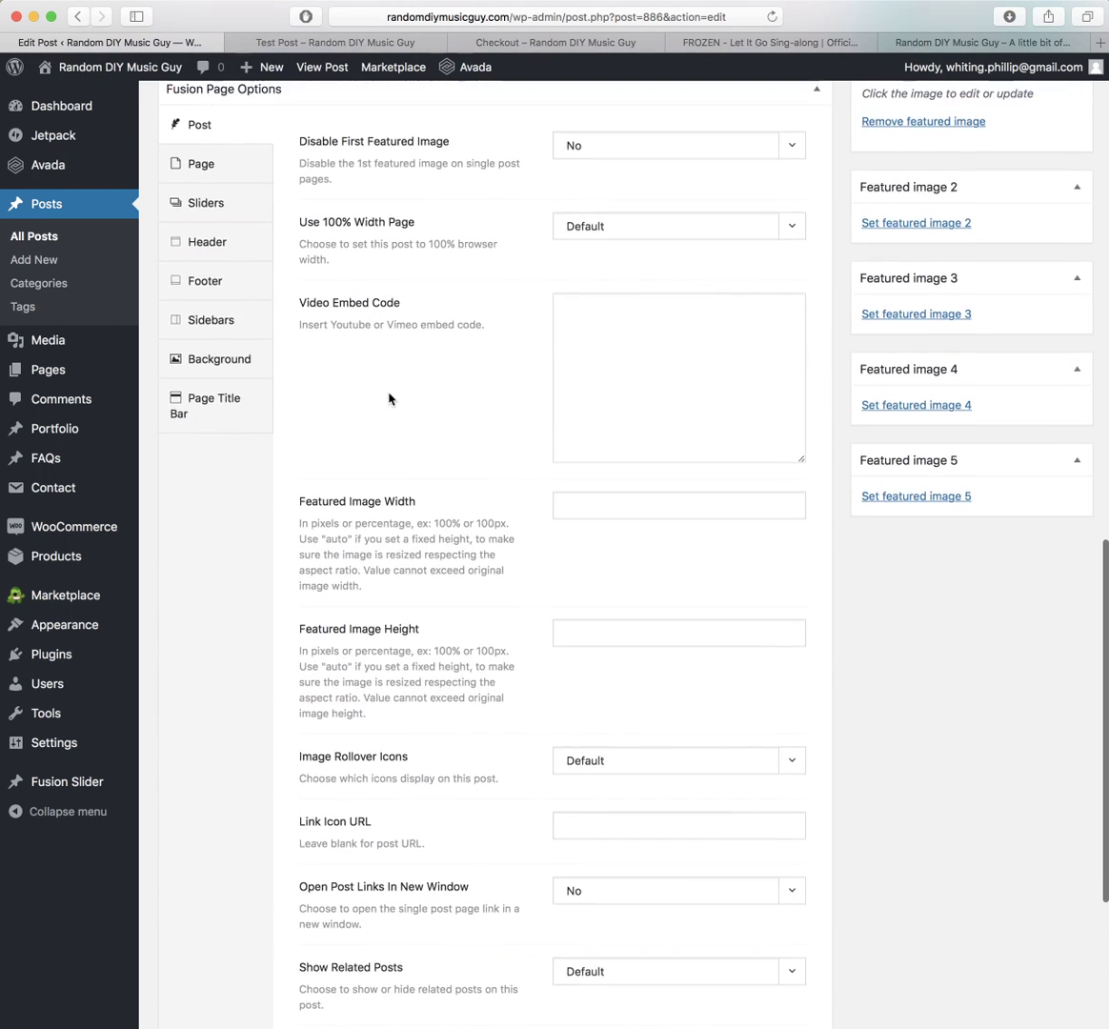
scroll(388, 398, up, 3)
click(643, 267)
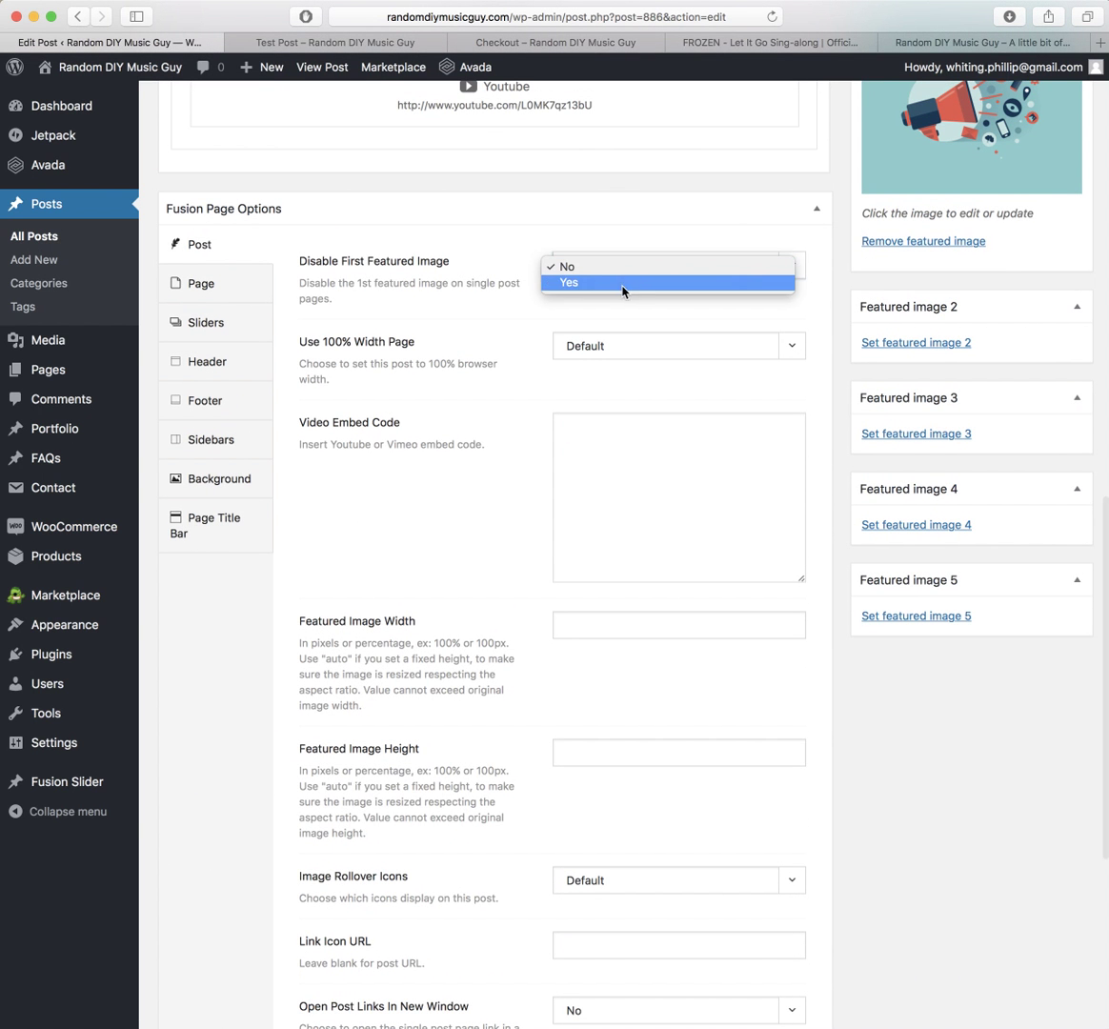
click(590, 283)
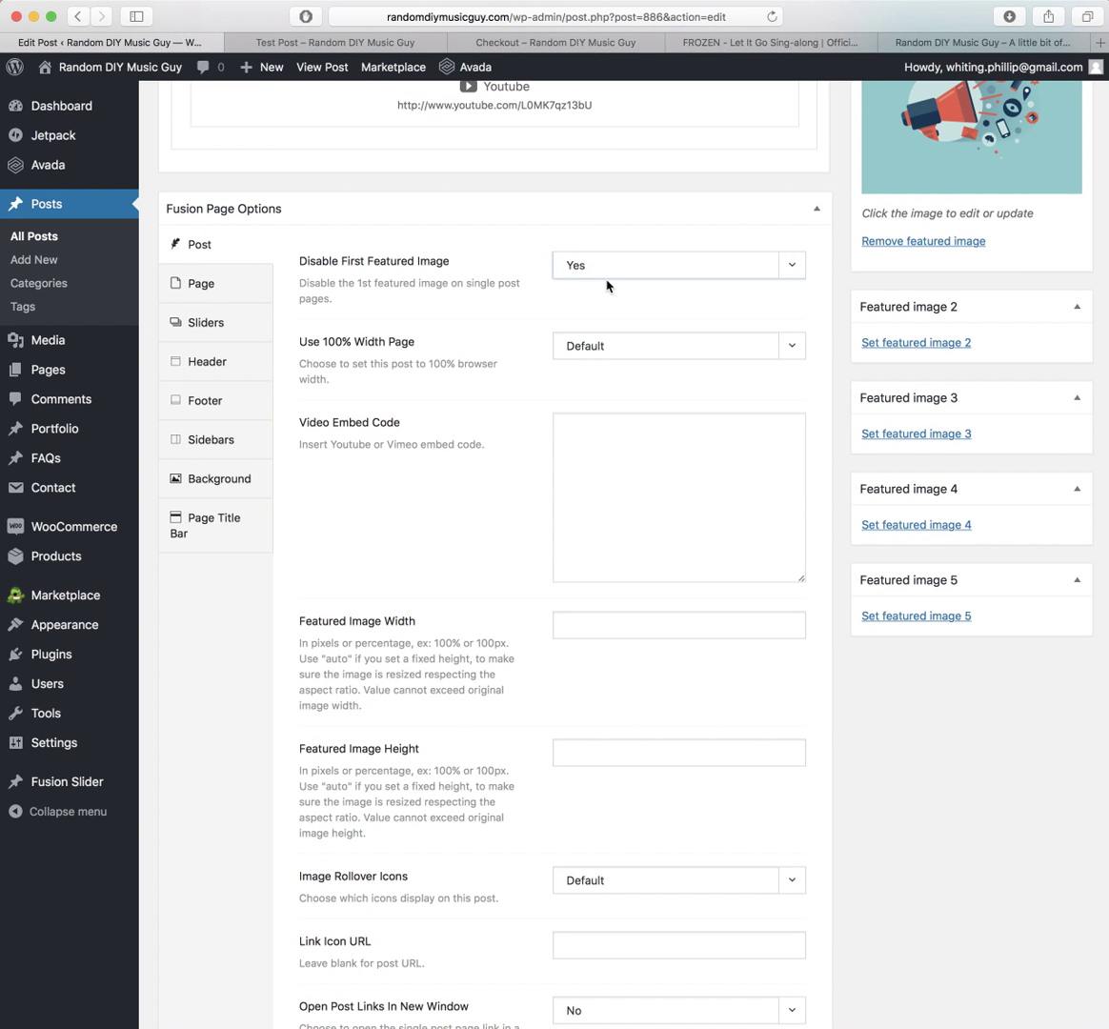
scroll(628, 295, up, 20)
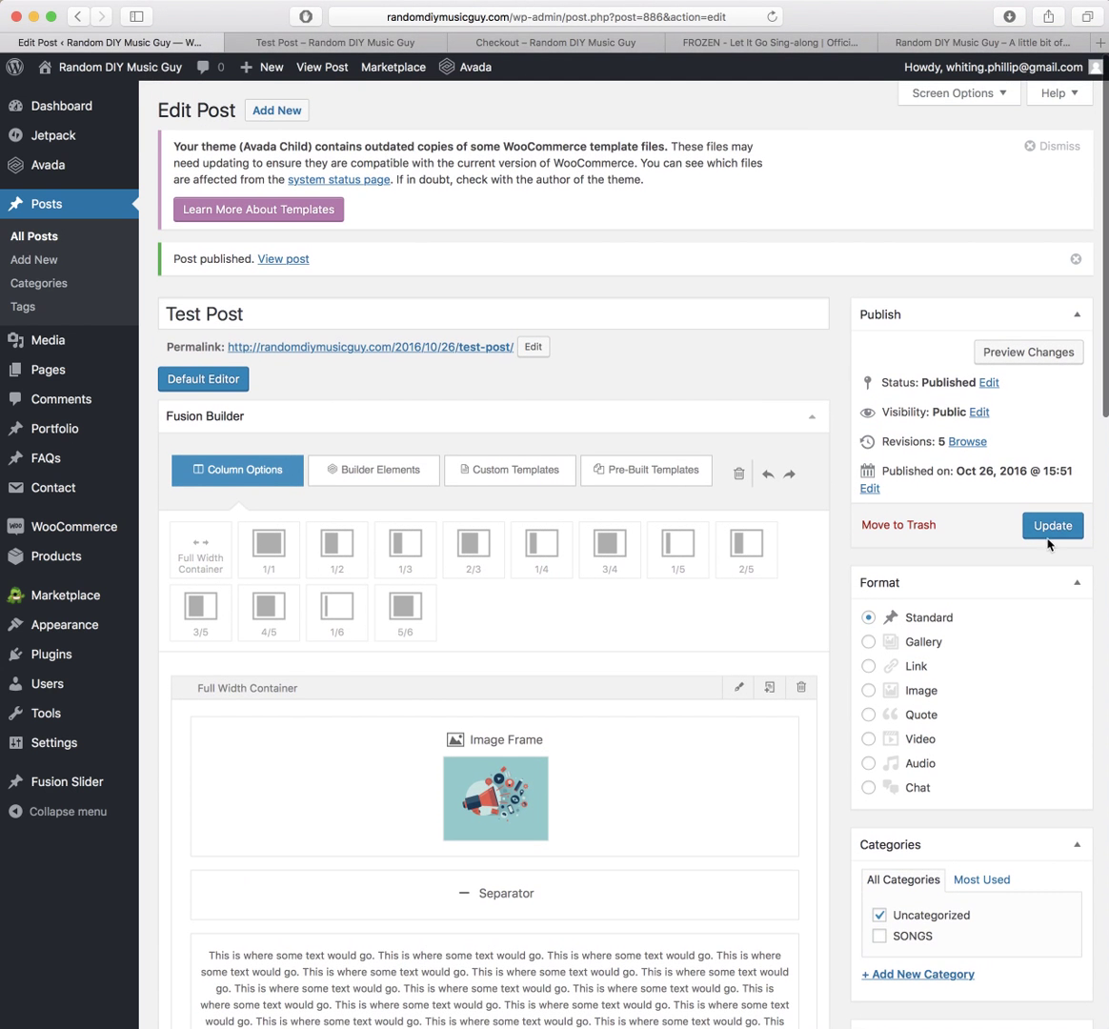
click(1026, 522)
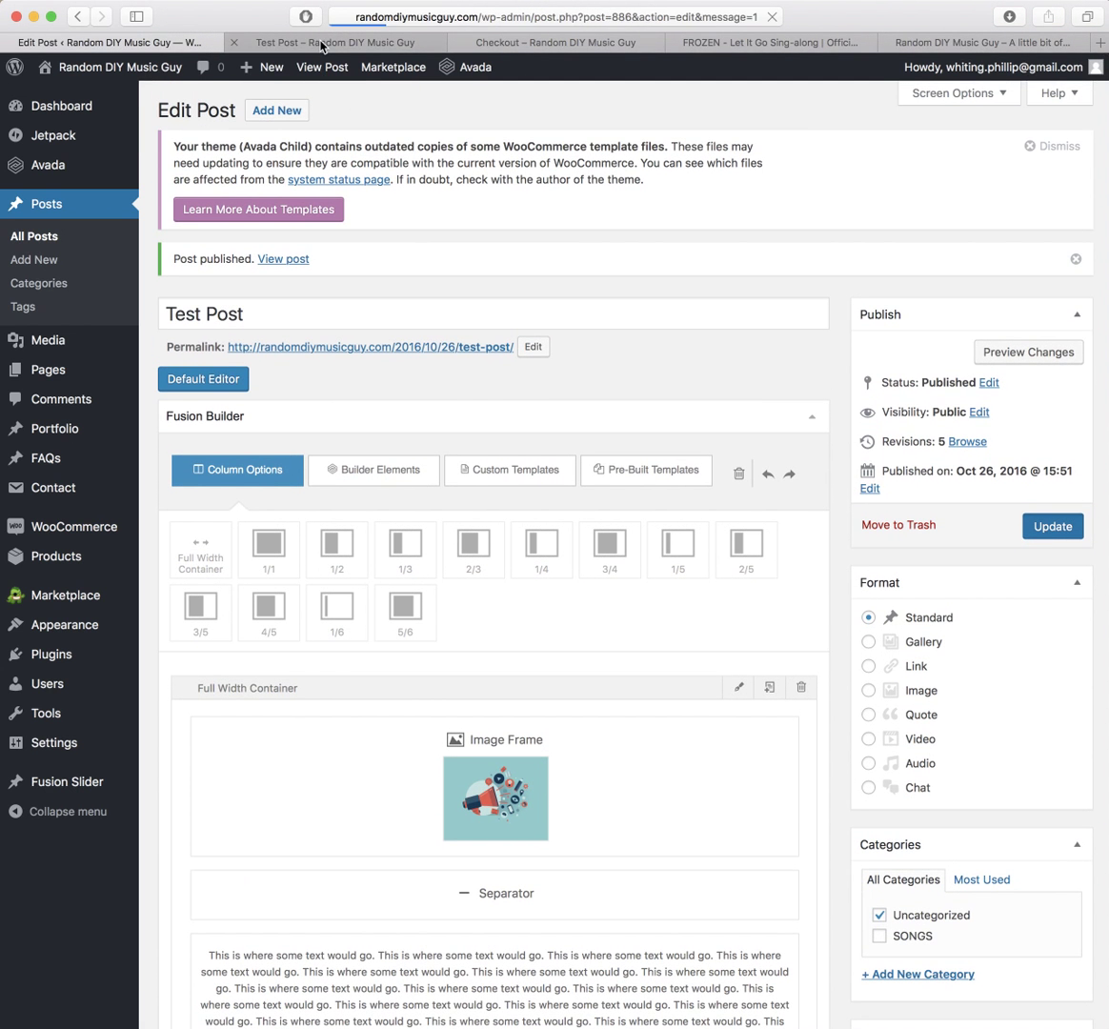
click(322, 44)
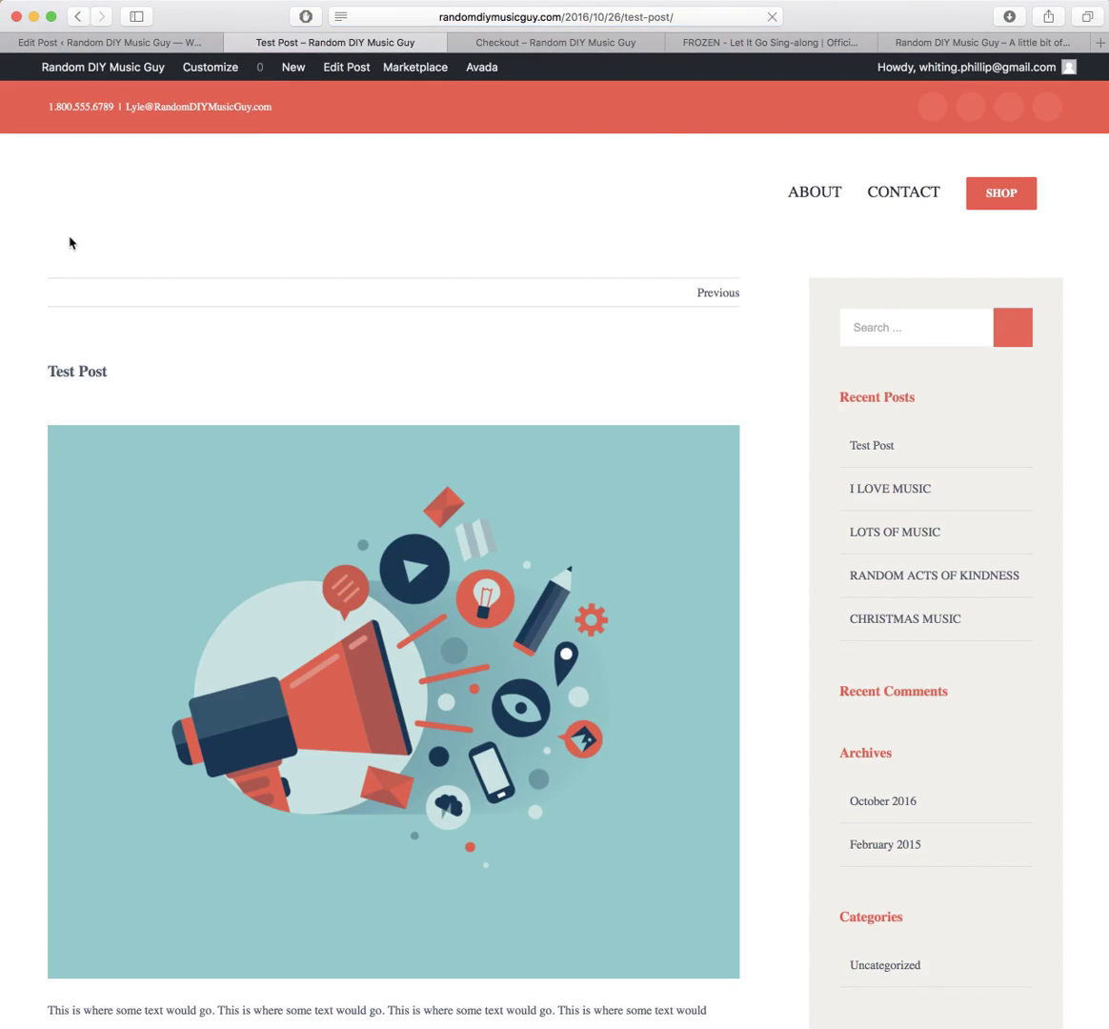
Step: Scroll the live Test Post to confirm the megaphone image now appears only once
scroll(64, 247, down, 6)
scroll(65, 246, down, 4)
scroll(63, 248, up, 12)
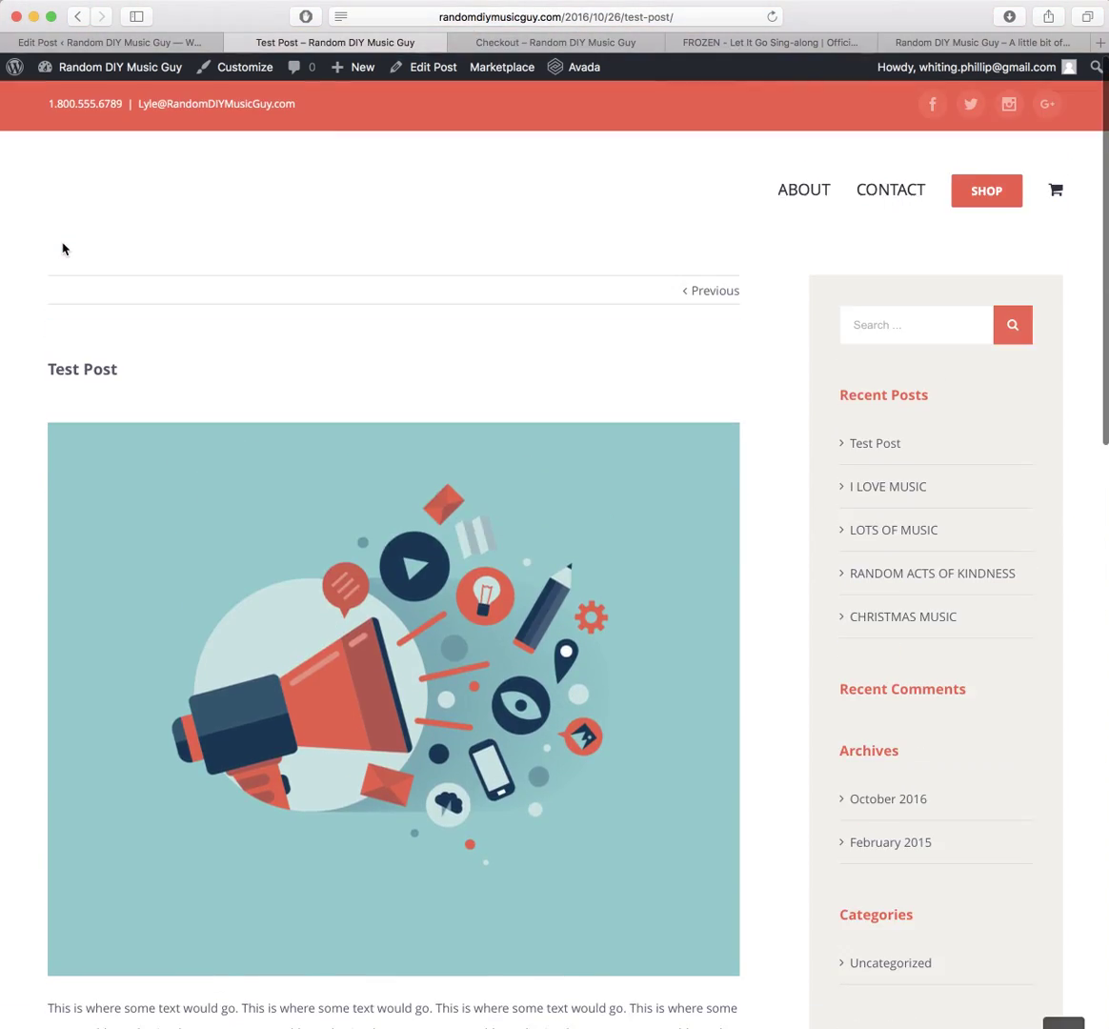
scroll(63, 248, down, 6)
scroll(63, 248, up, 8)
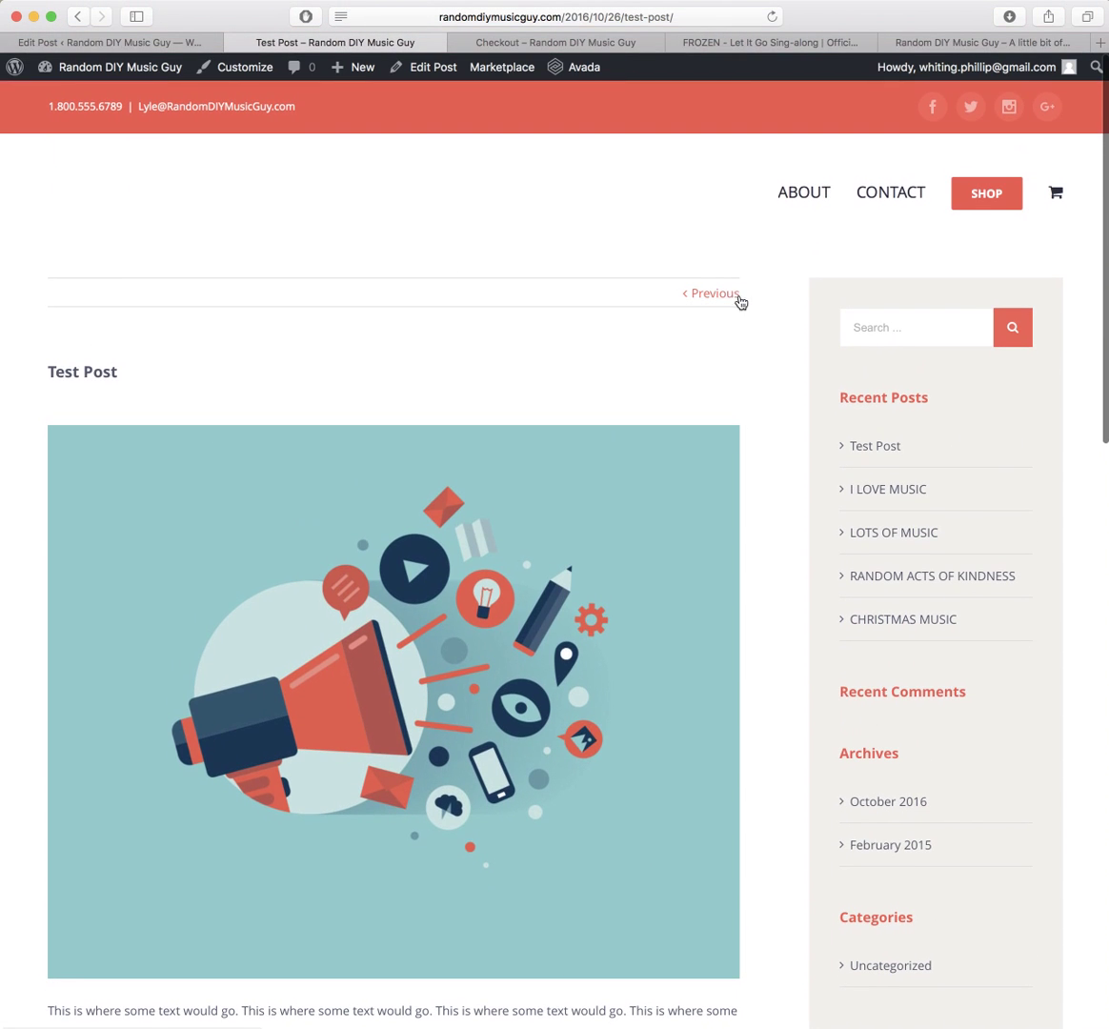
Step: Go to the previous post, I LOVE MUSIC, and scroll through it to its related posts
click(734, 296)
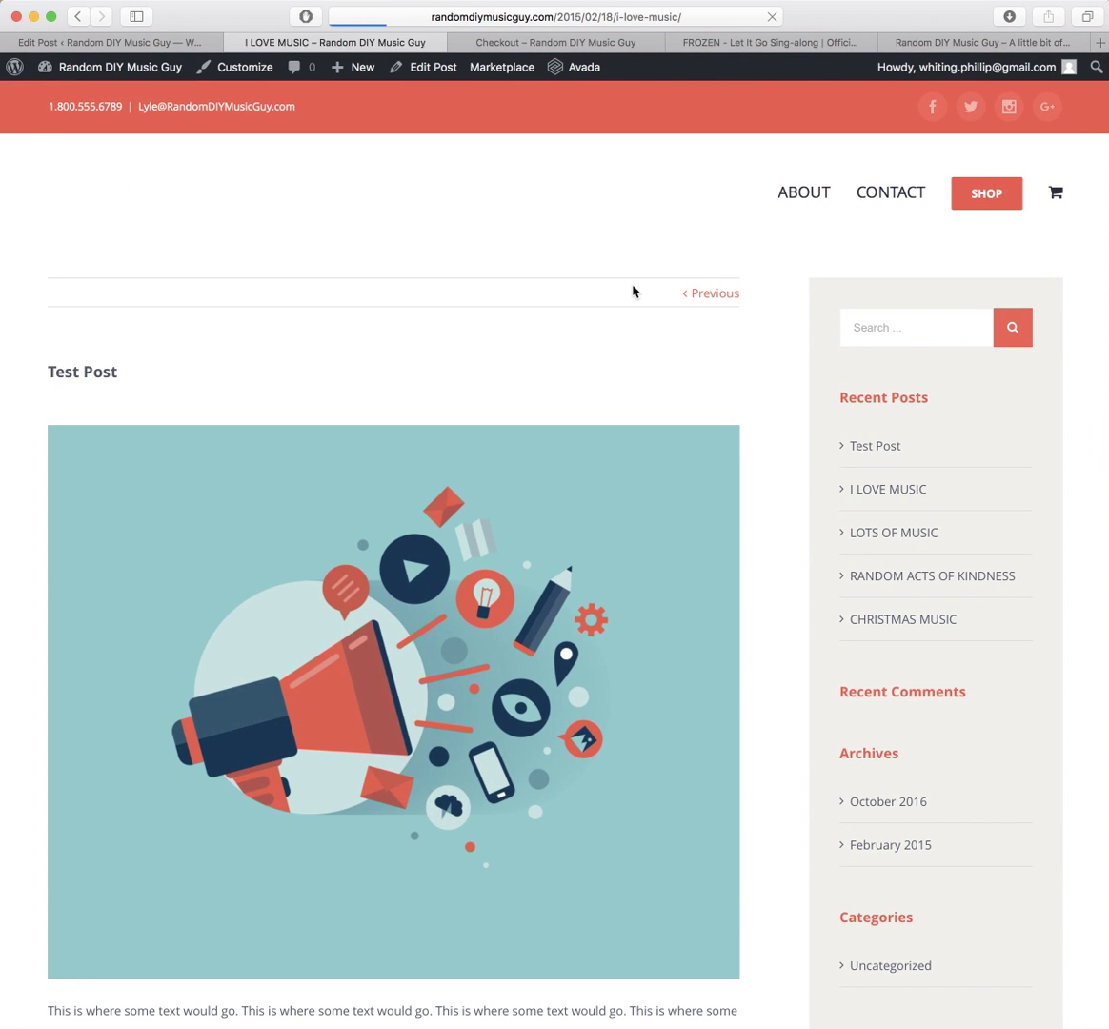
scroll(409, 279, down, 7)
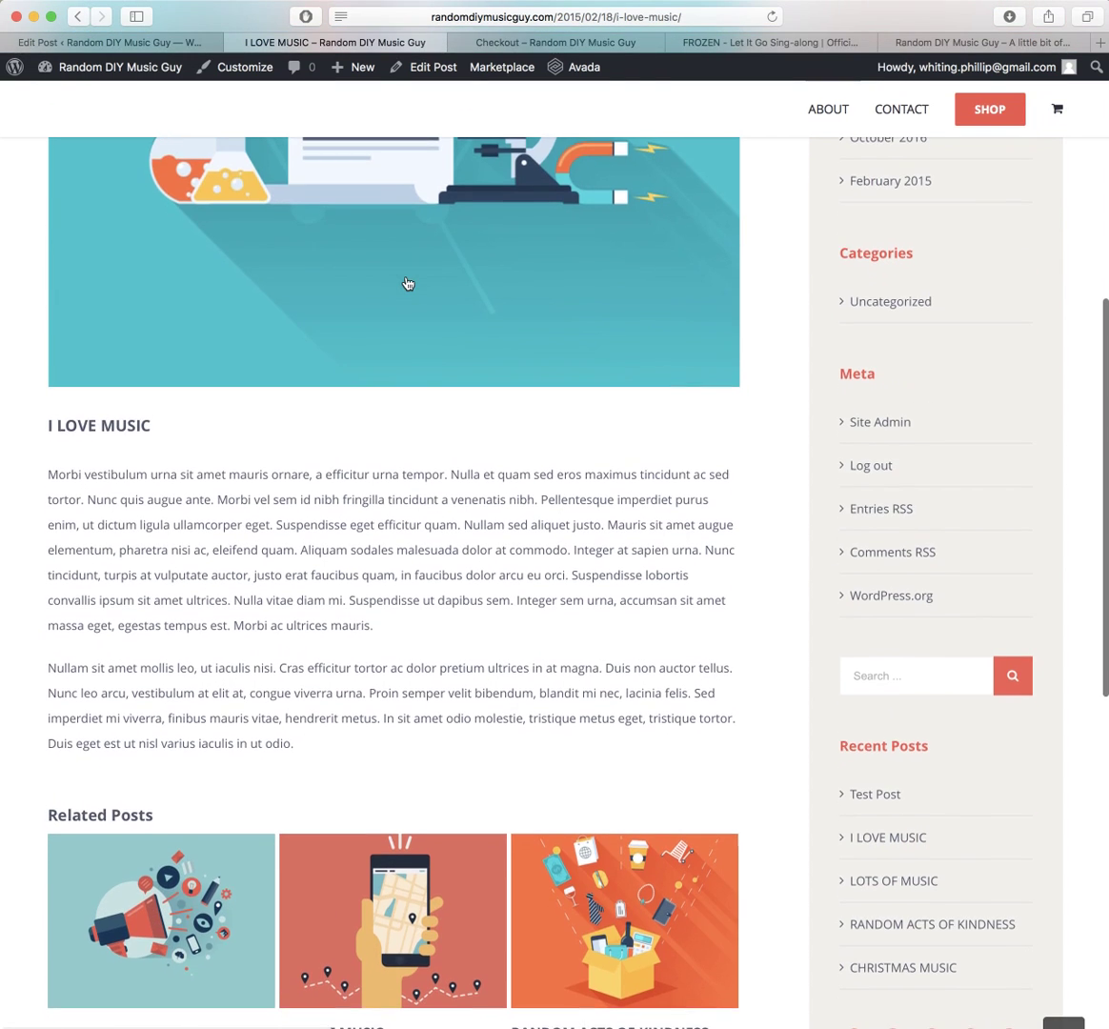
scroll(278, 547, down, 3)
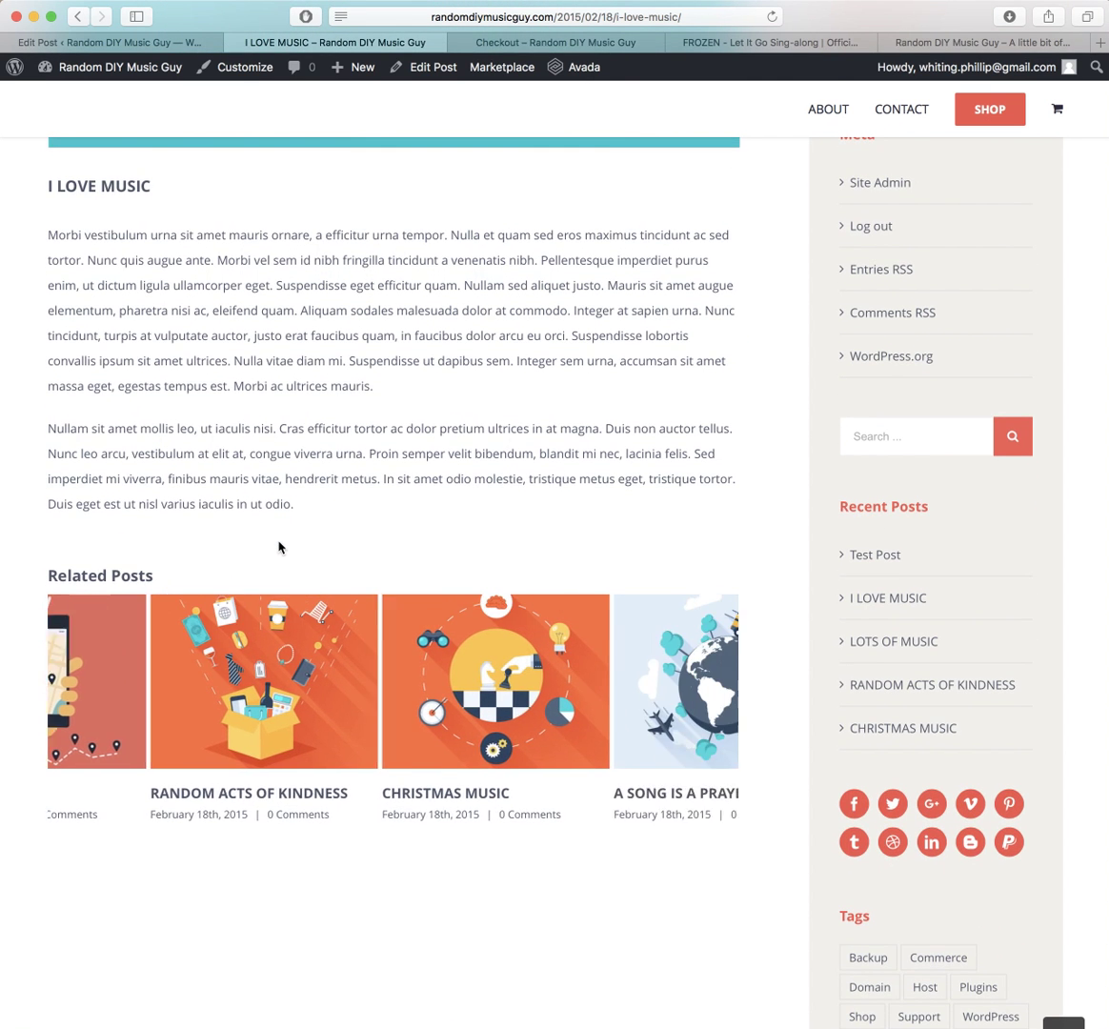
scroll(278, 547, up, 1)
scroll(279, 547, down, 4)
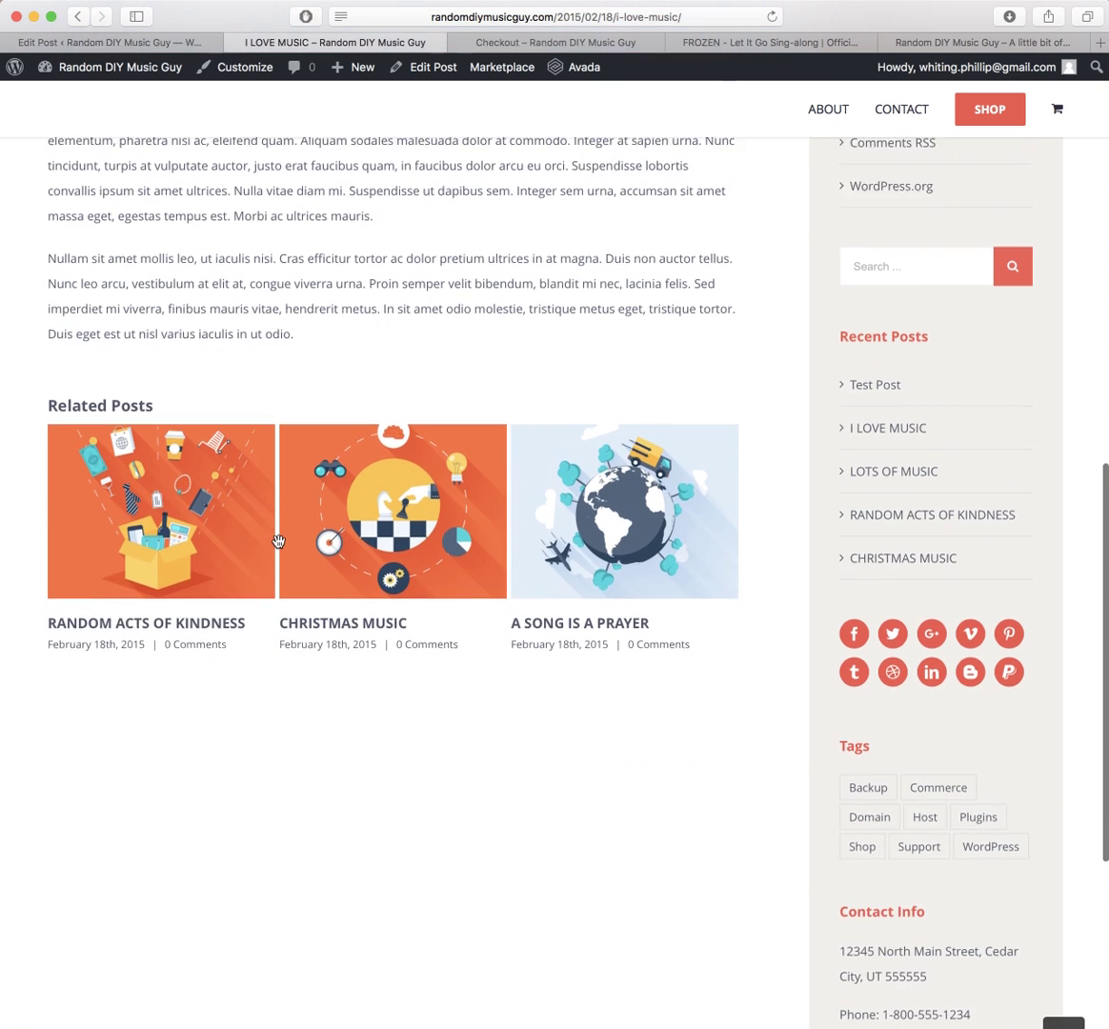
scroll(277, 539, up, 15)
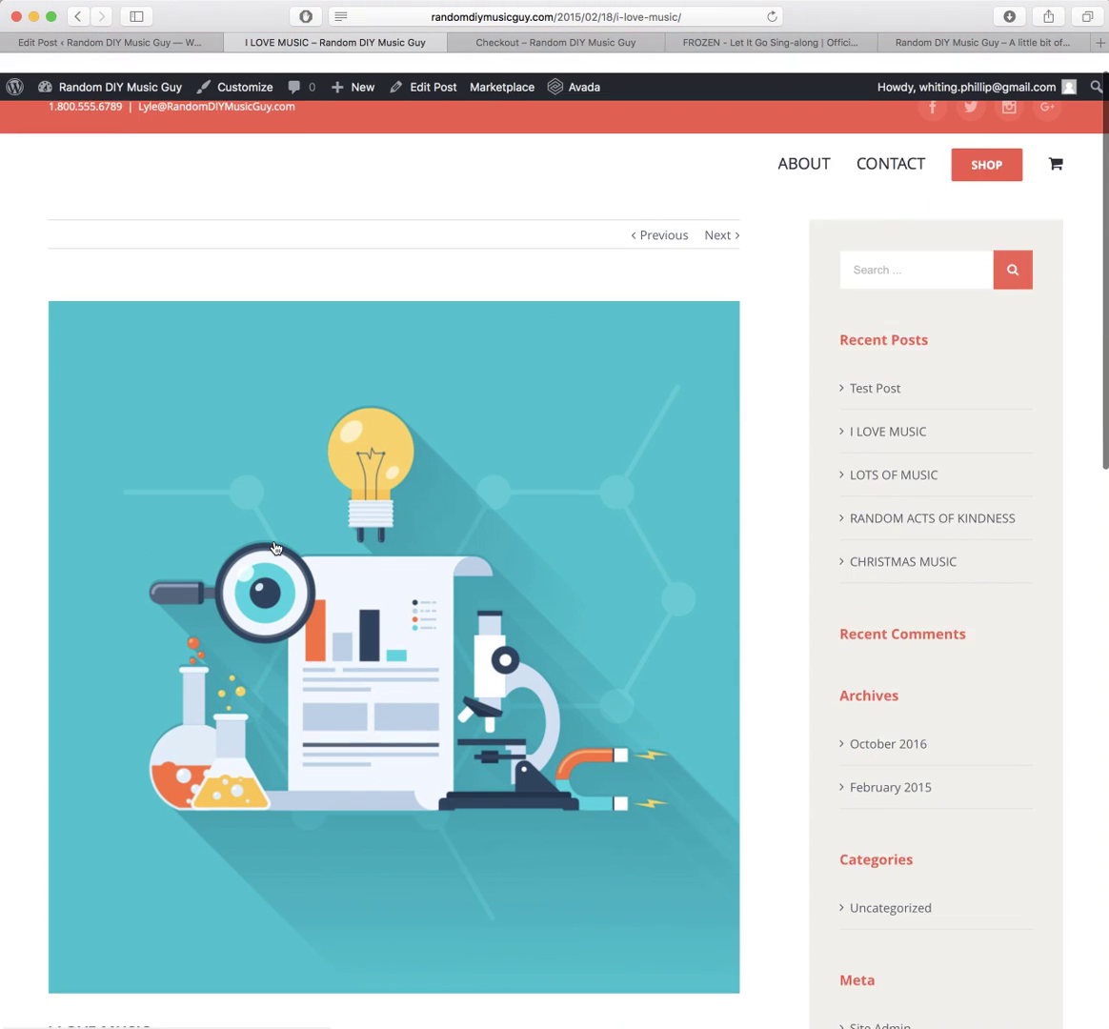